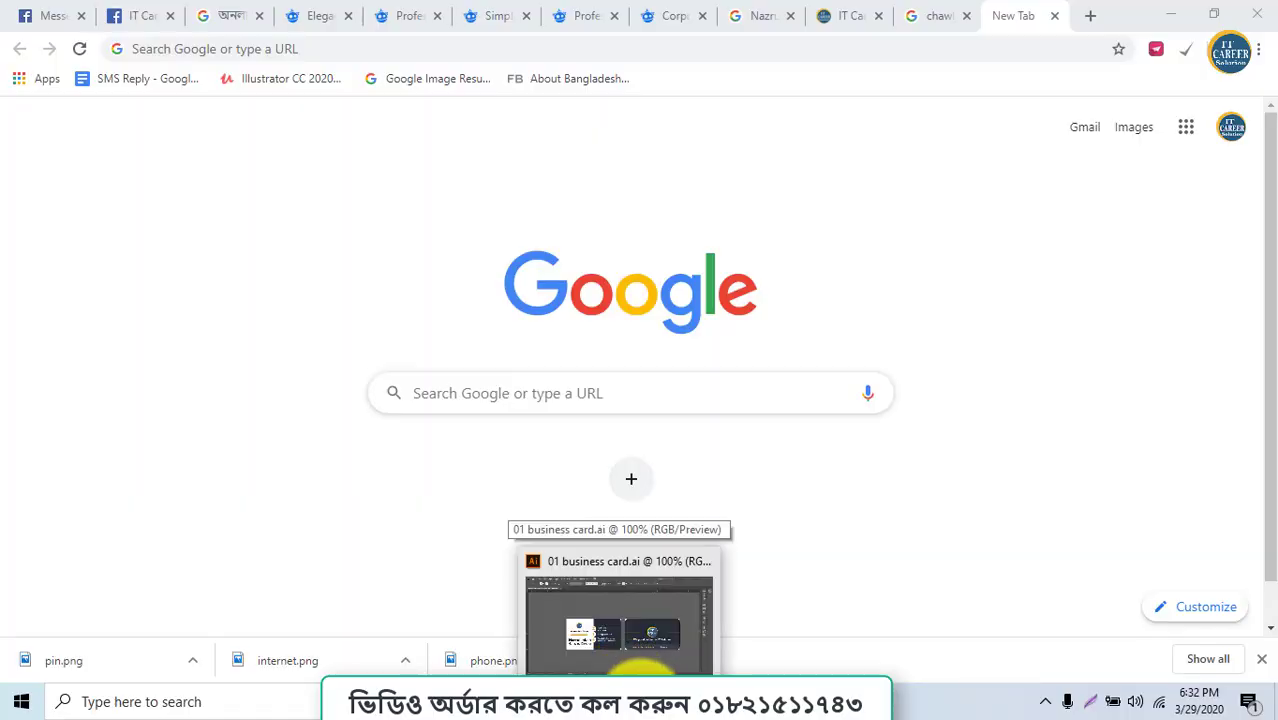
Bring the '01 business card.ai' Illustrator window to the front
click(628, 668)
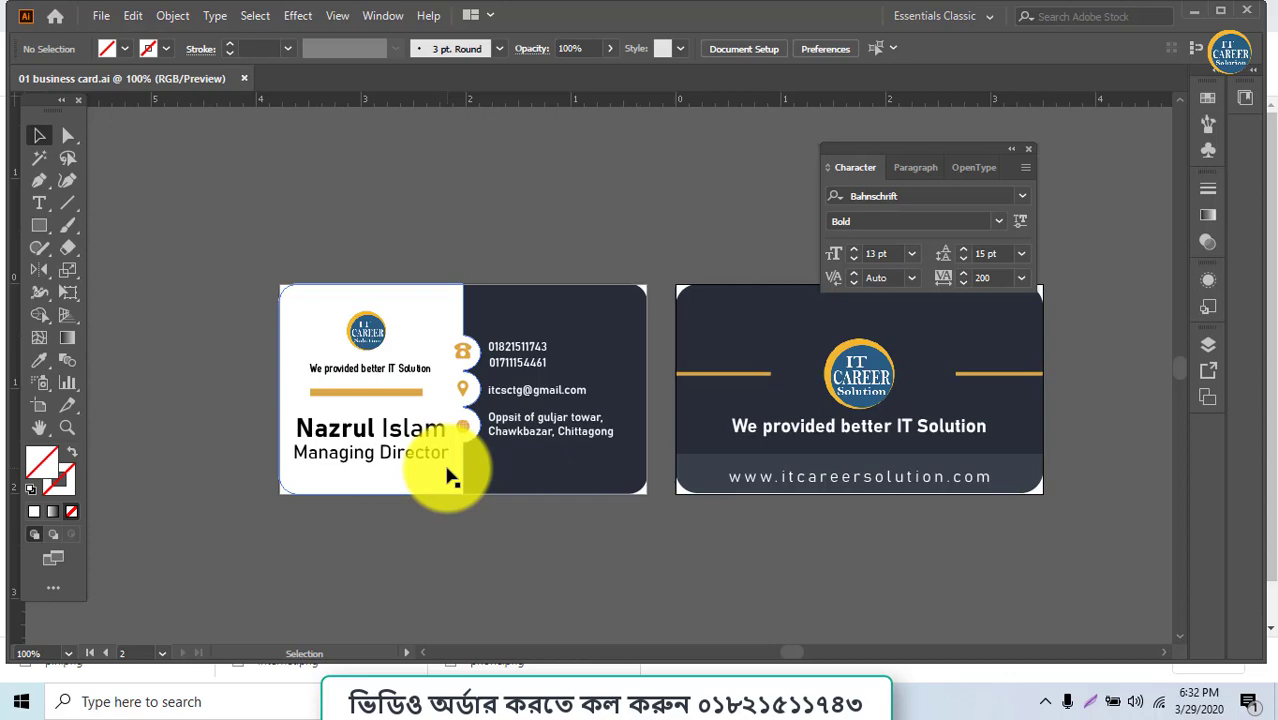
Start a new document sized 3.5 × 2 in, keeping inches as the unit
click(101, 15)
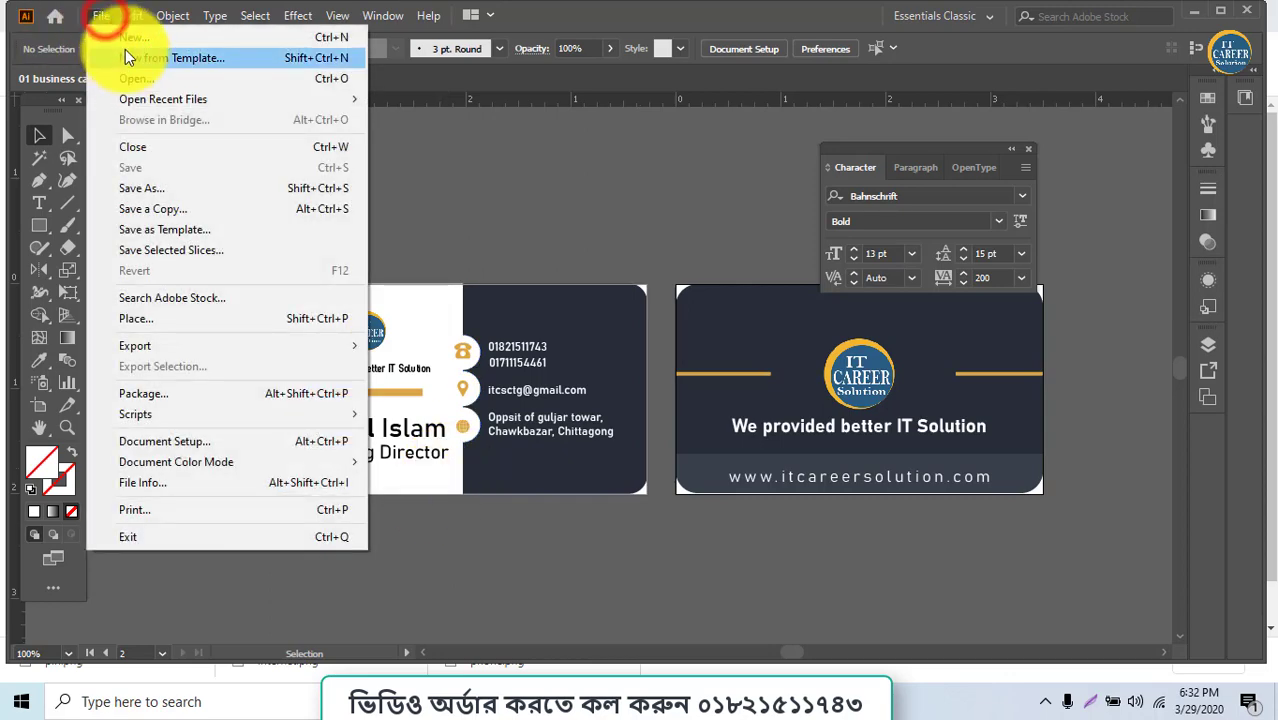
click(134, 37)
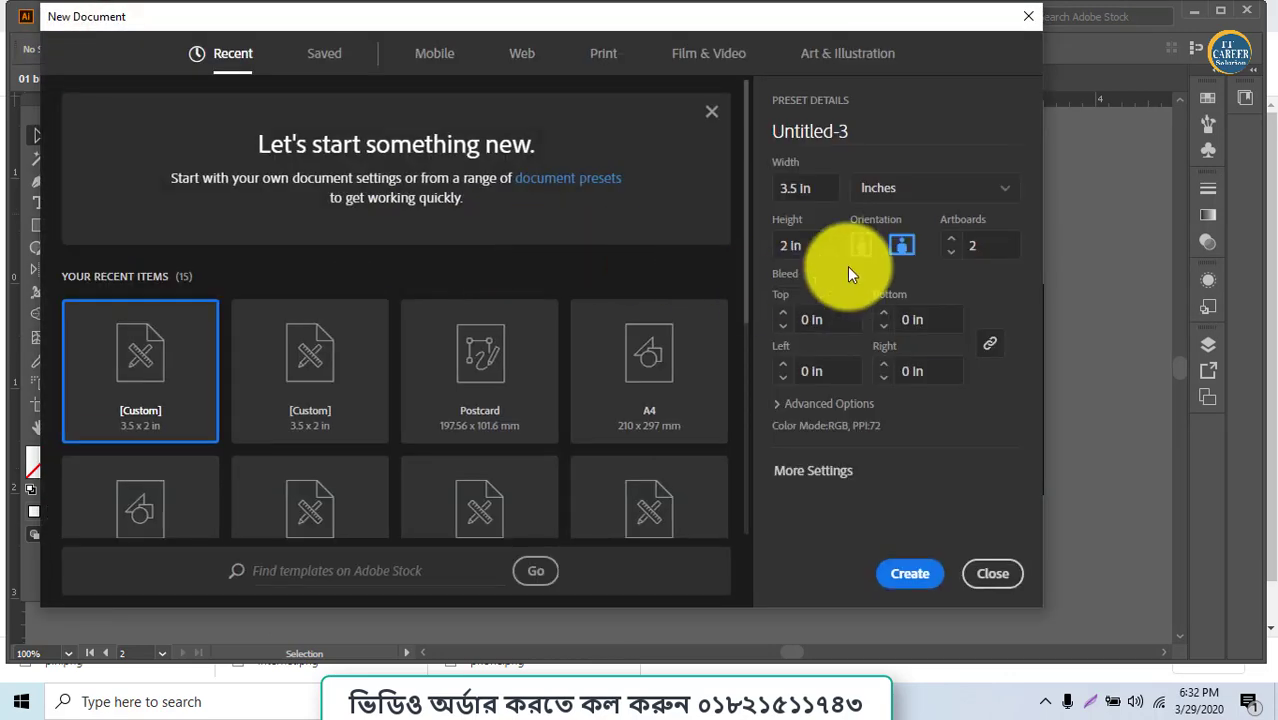
click(818, 238)
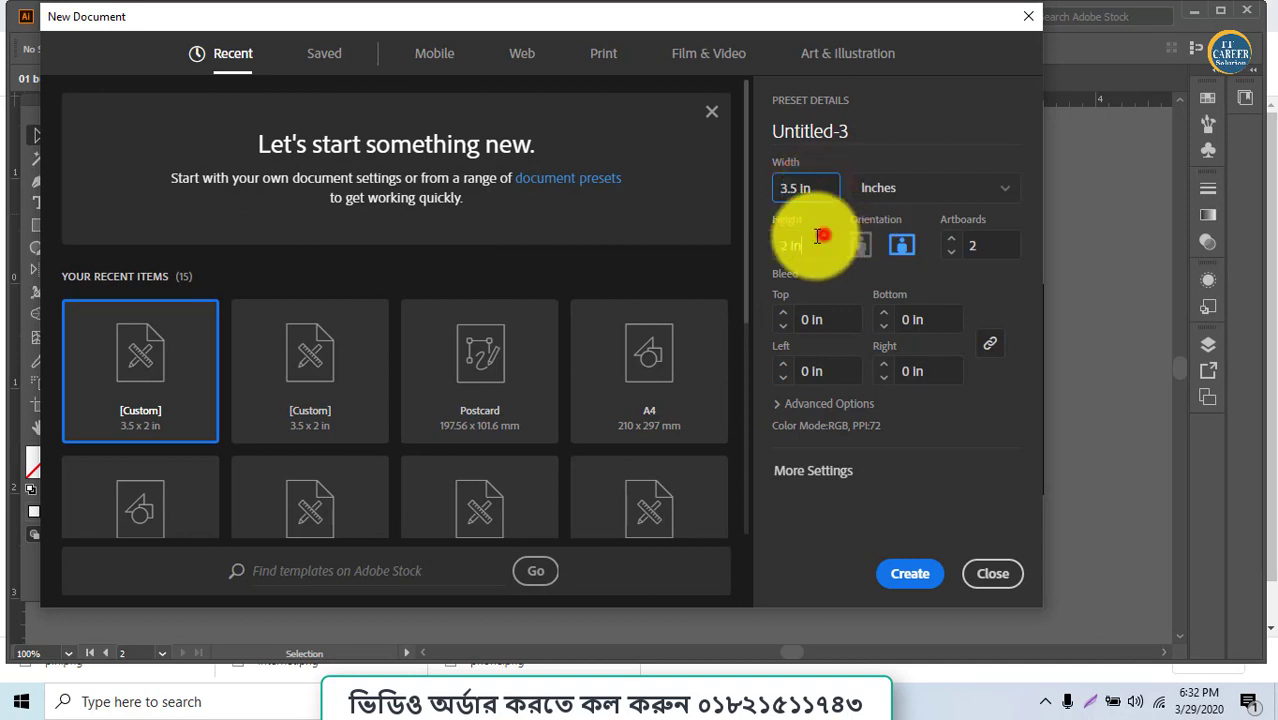
click(937, 195)
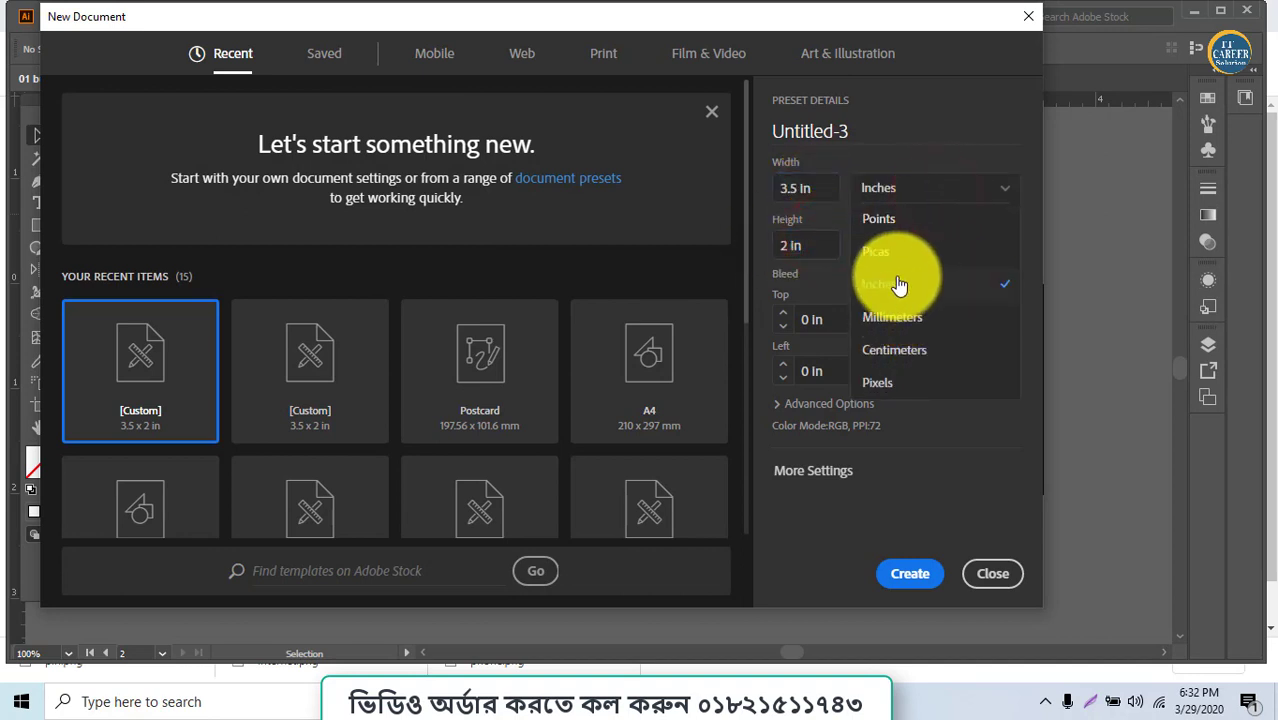
click(898, 282)
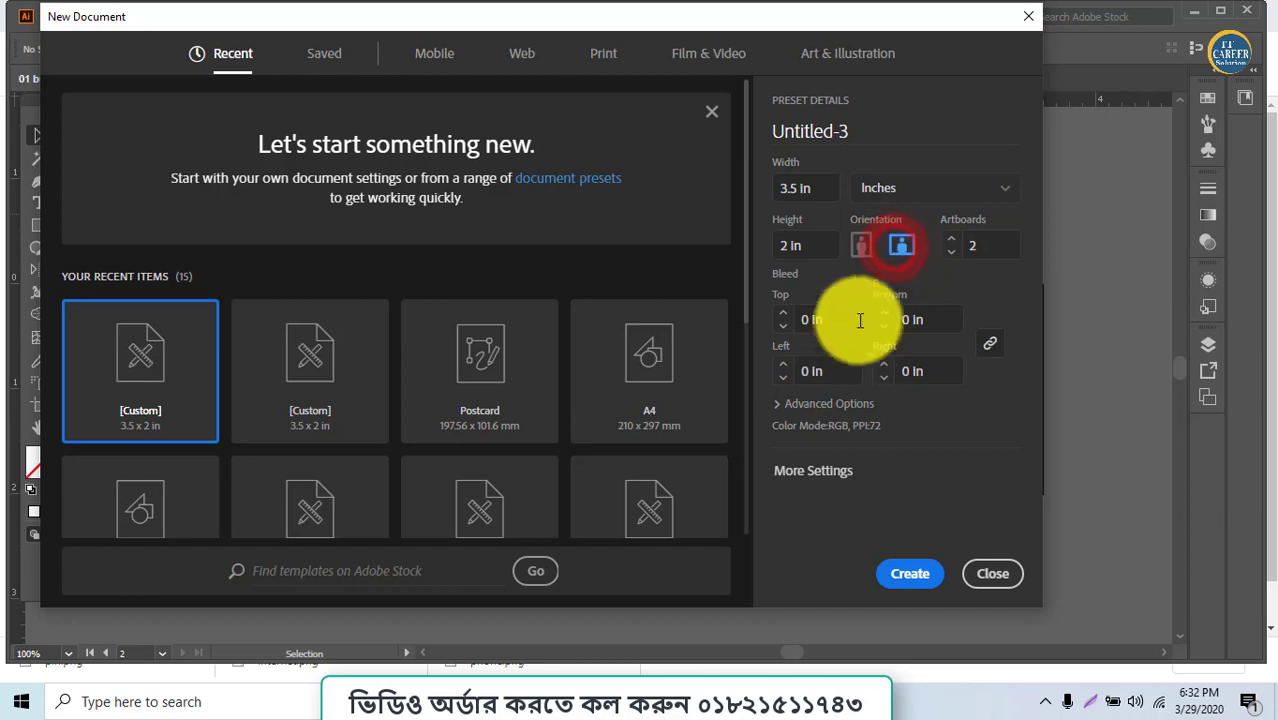
click(806, 190)
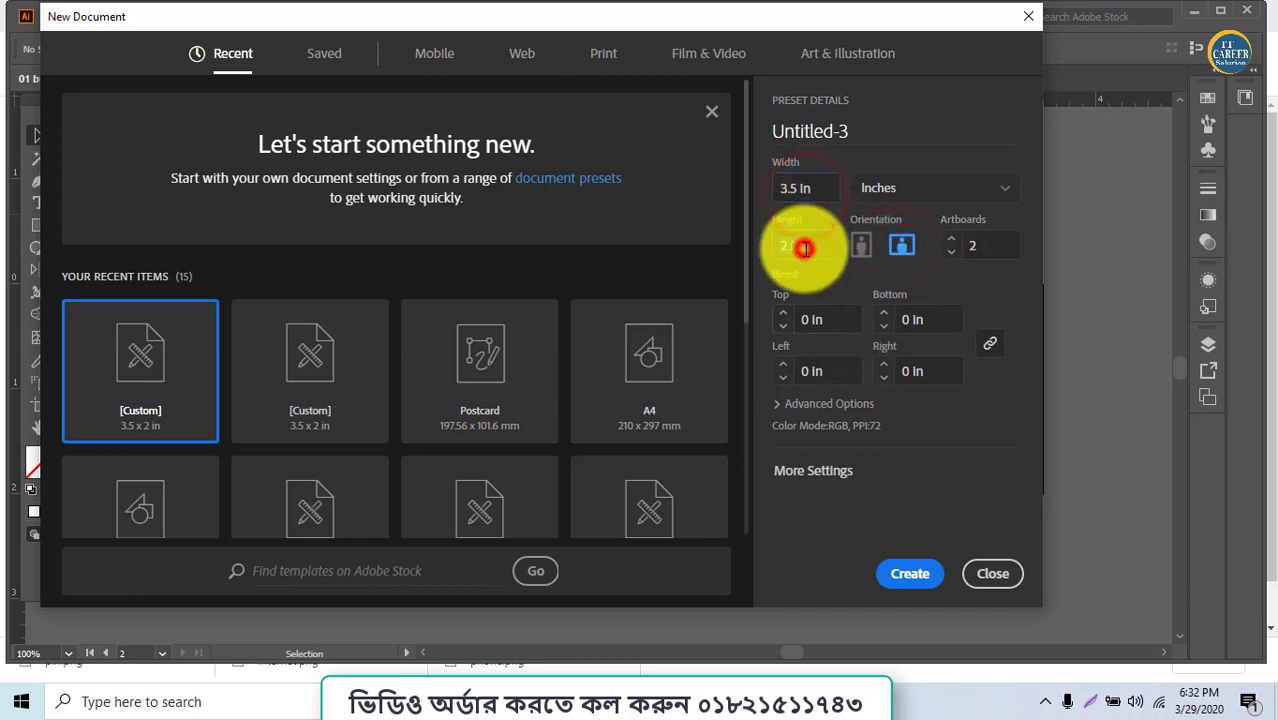
click(895, 190)
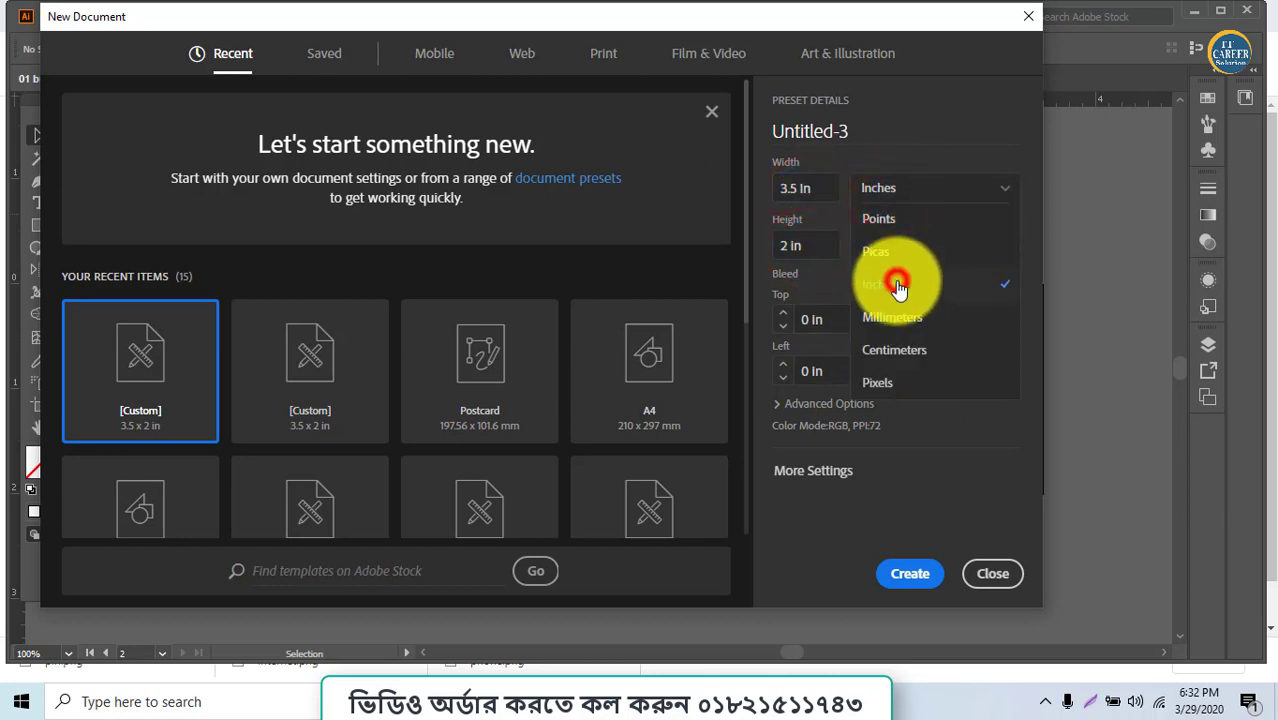
click(898, 286)
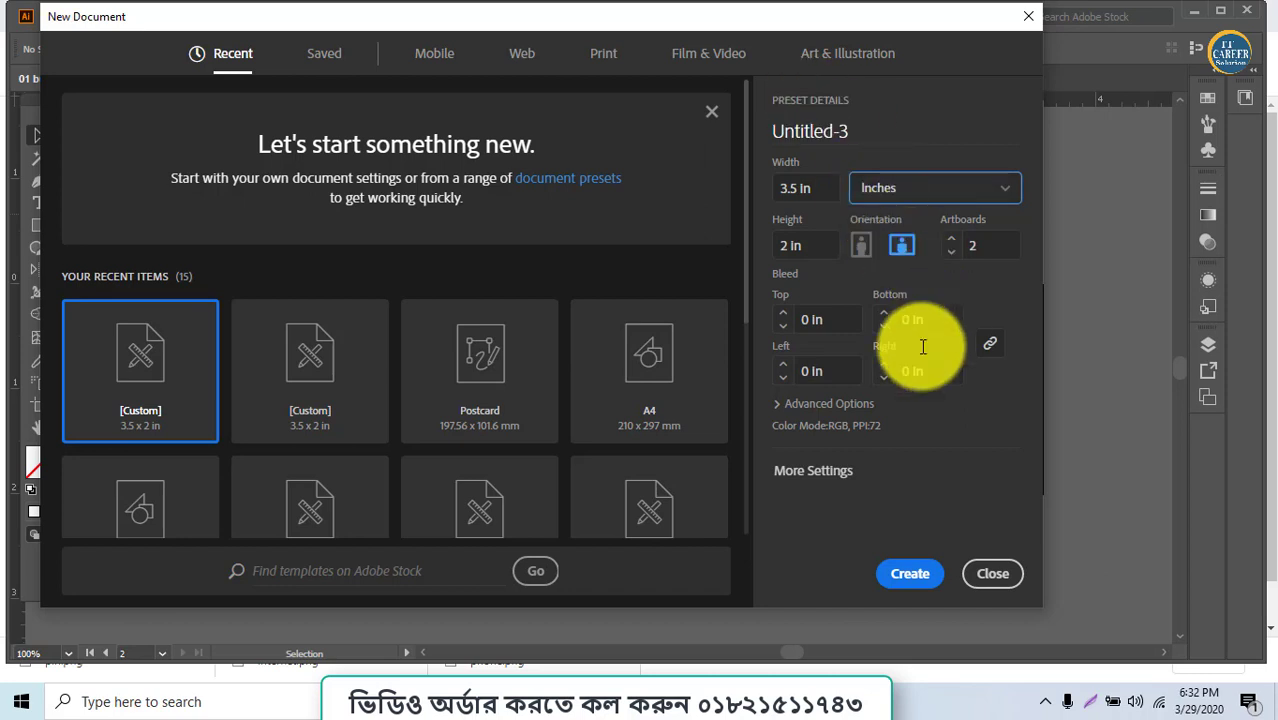
Set the colour mode to CMYK and create the two-artboard document
click(816, 404)
click(819, 370)
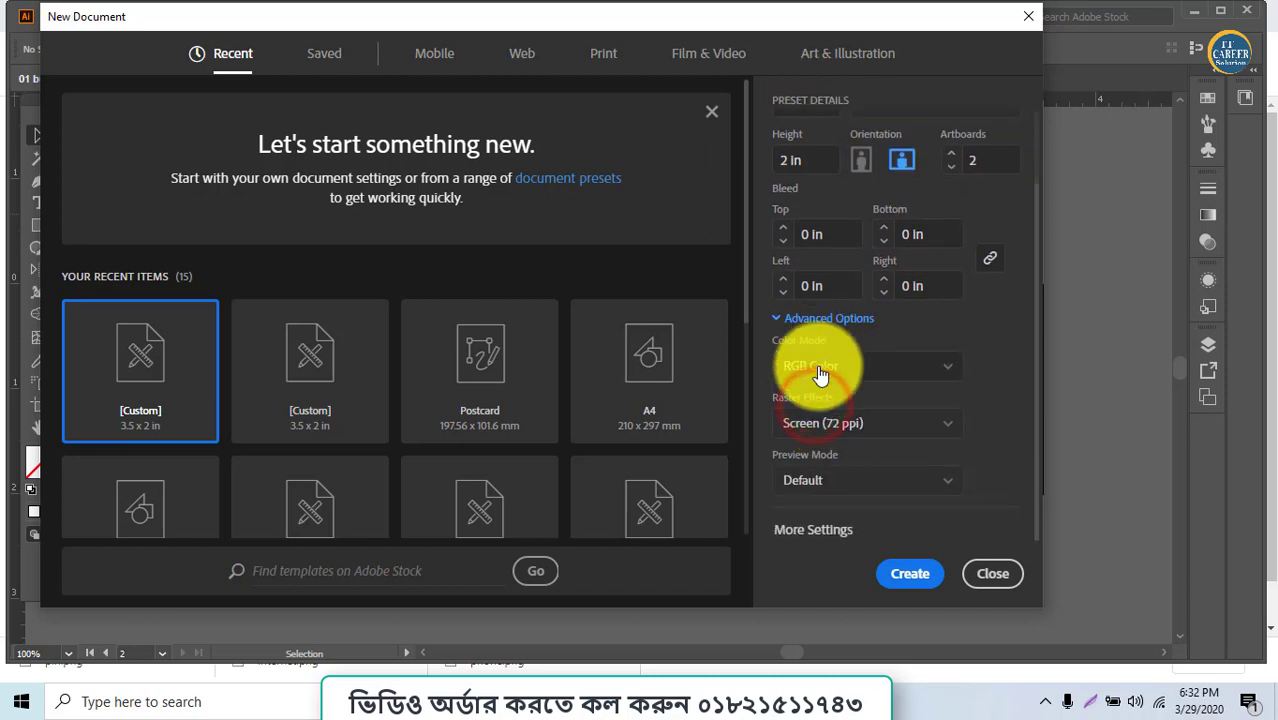
click(829, 428)
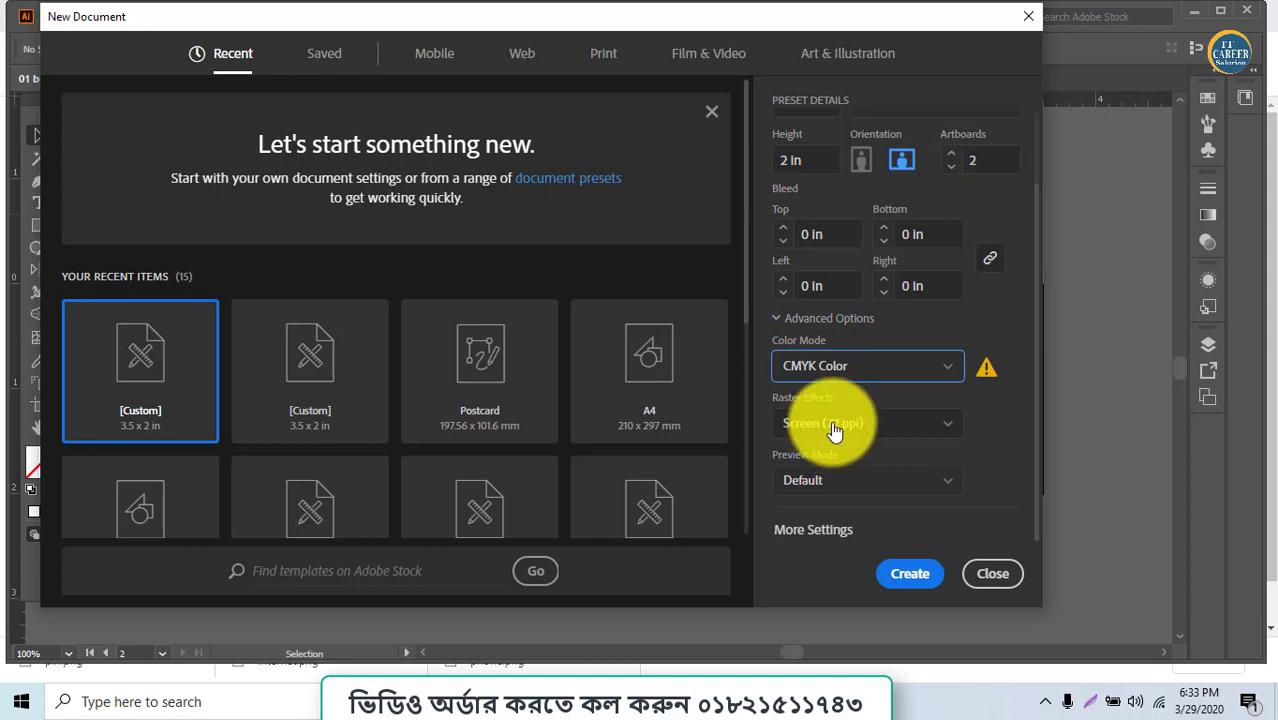
click(861, 370)
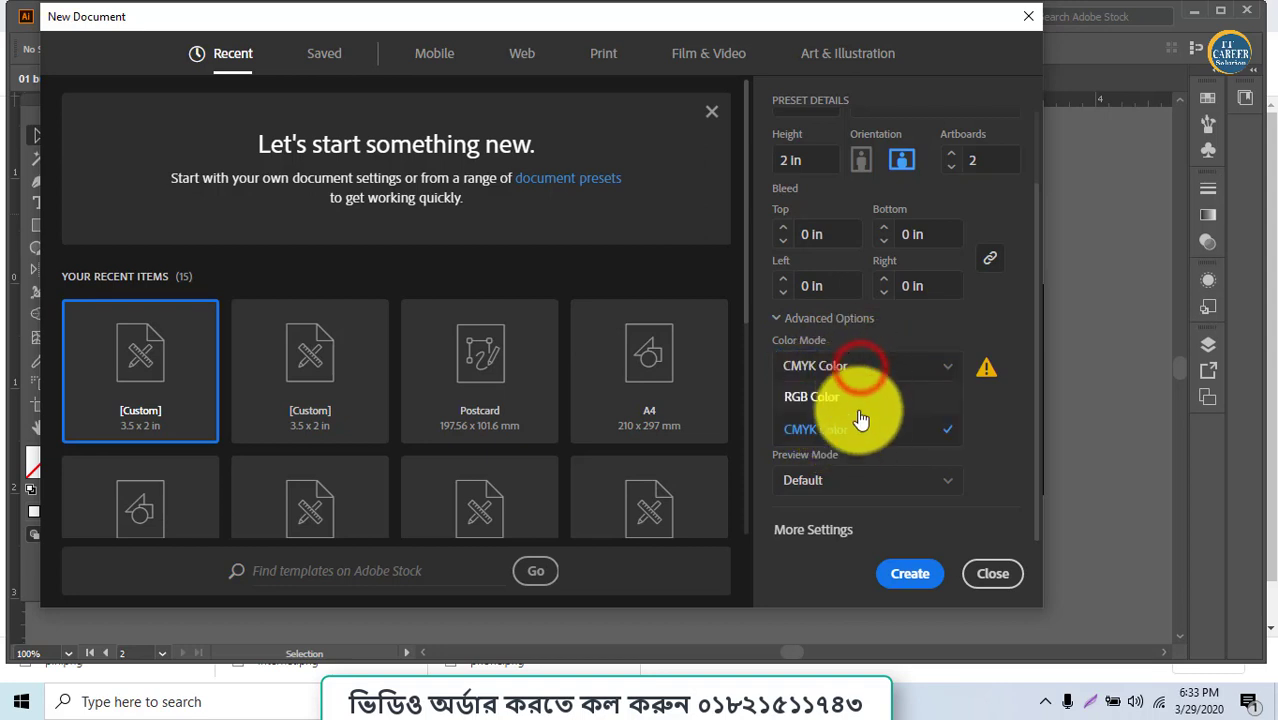
click(856, 428)
click(863, 366)
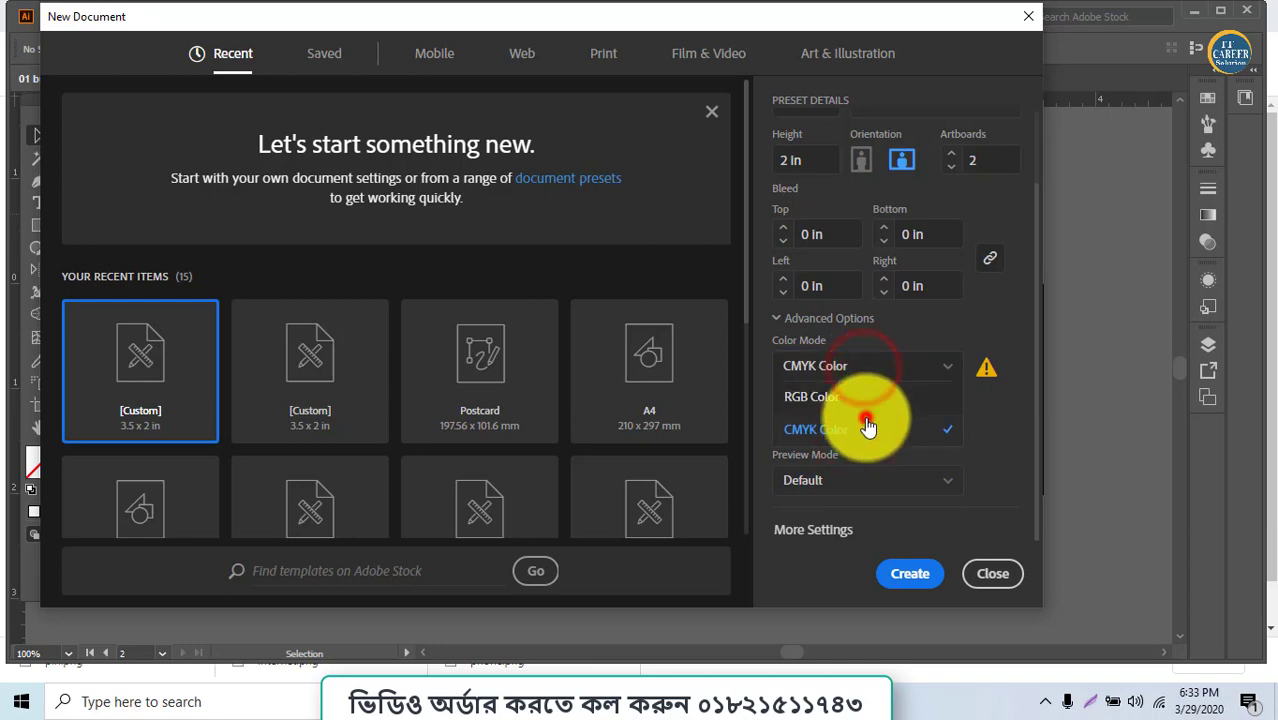
click(866, 426)
click(900, 573)
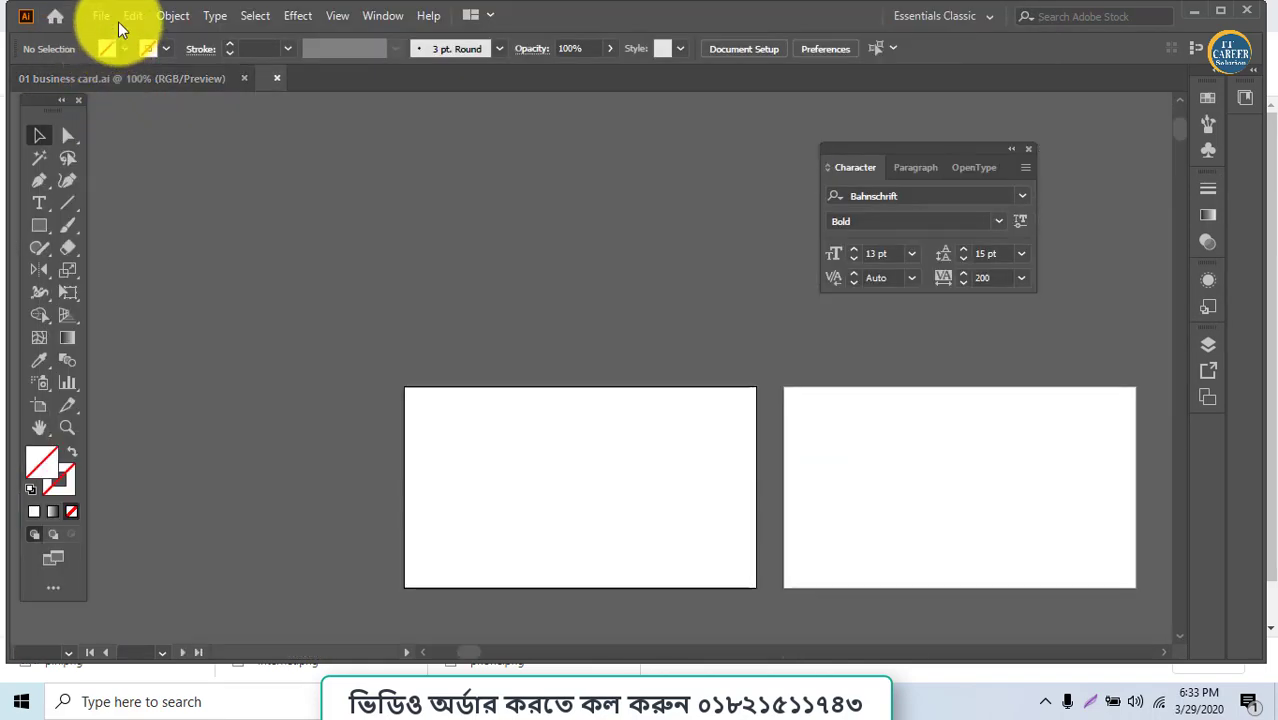
Reopen the New Document settings to check the 2-artboard count, then close them
click(101, 15)
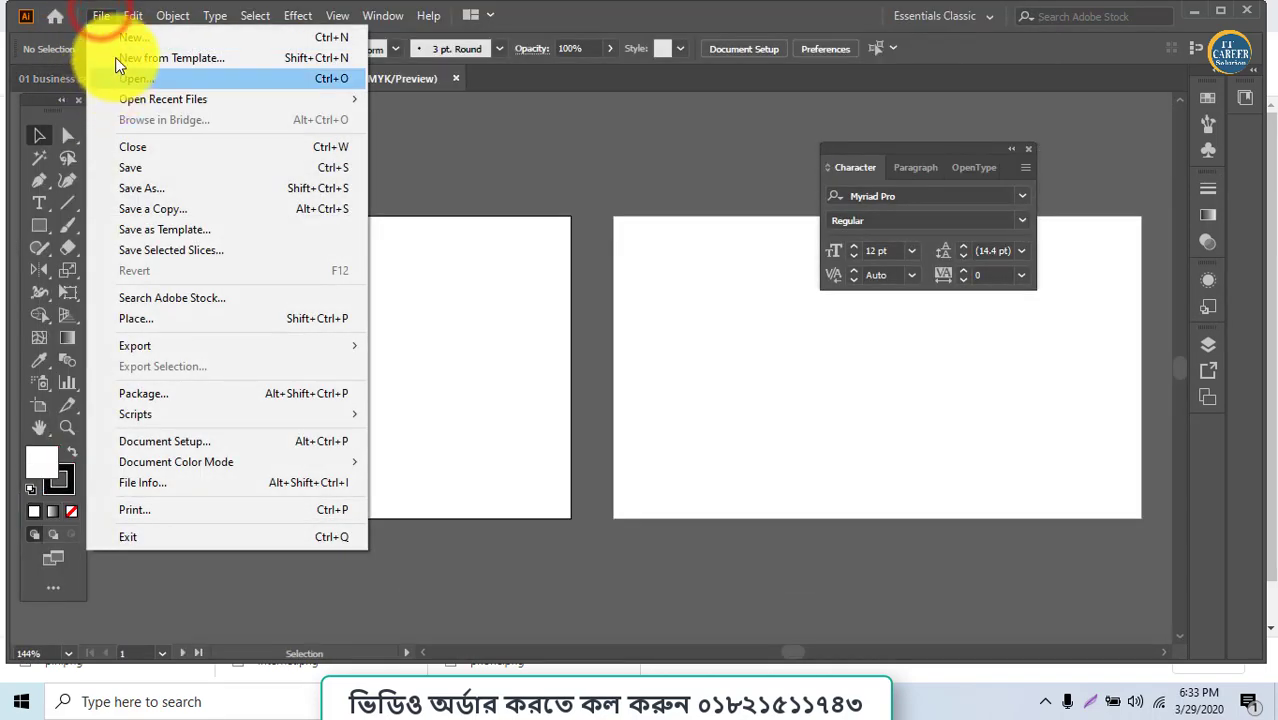
click(101, 15)
key(ctrl+n)
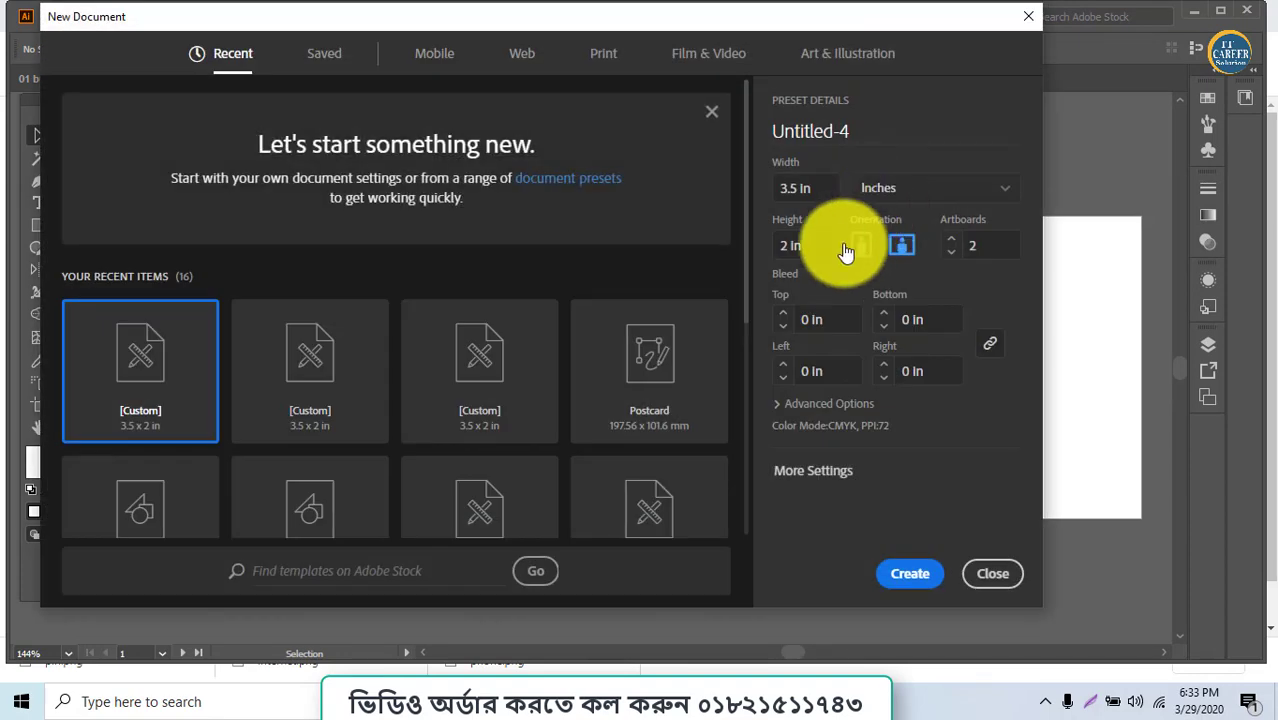
click(952, 247)
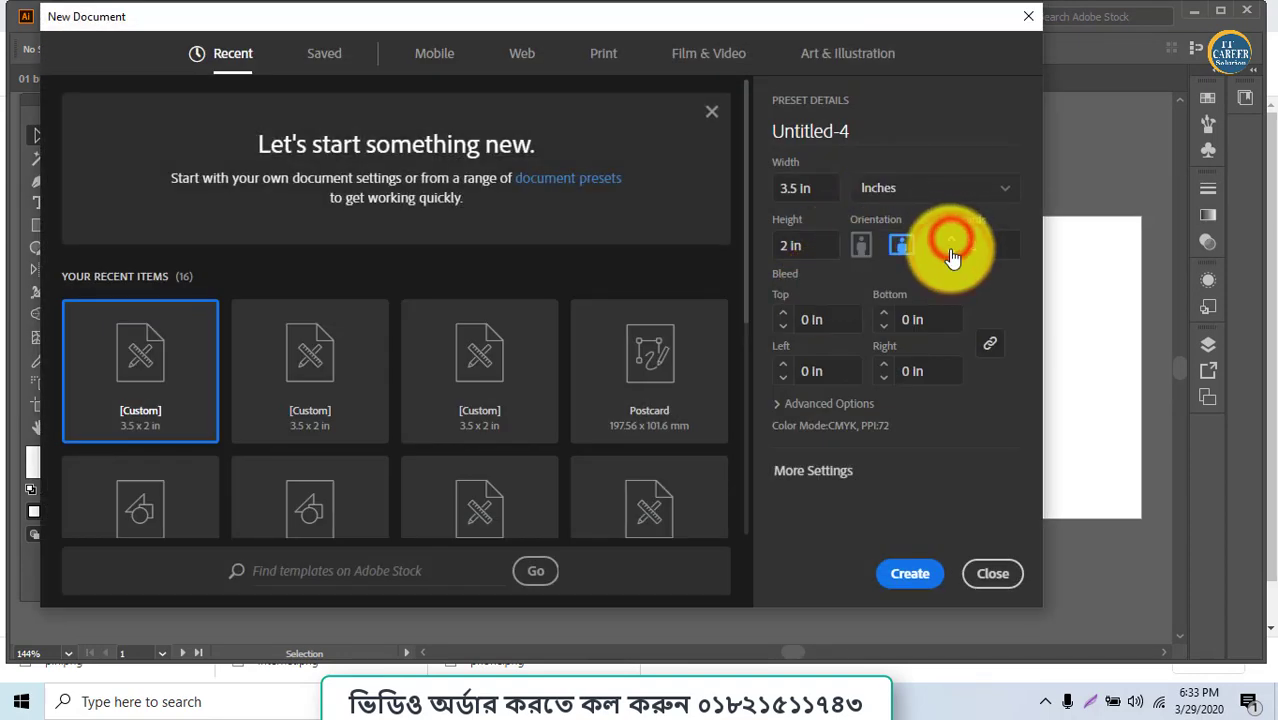
click(952, 245)
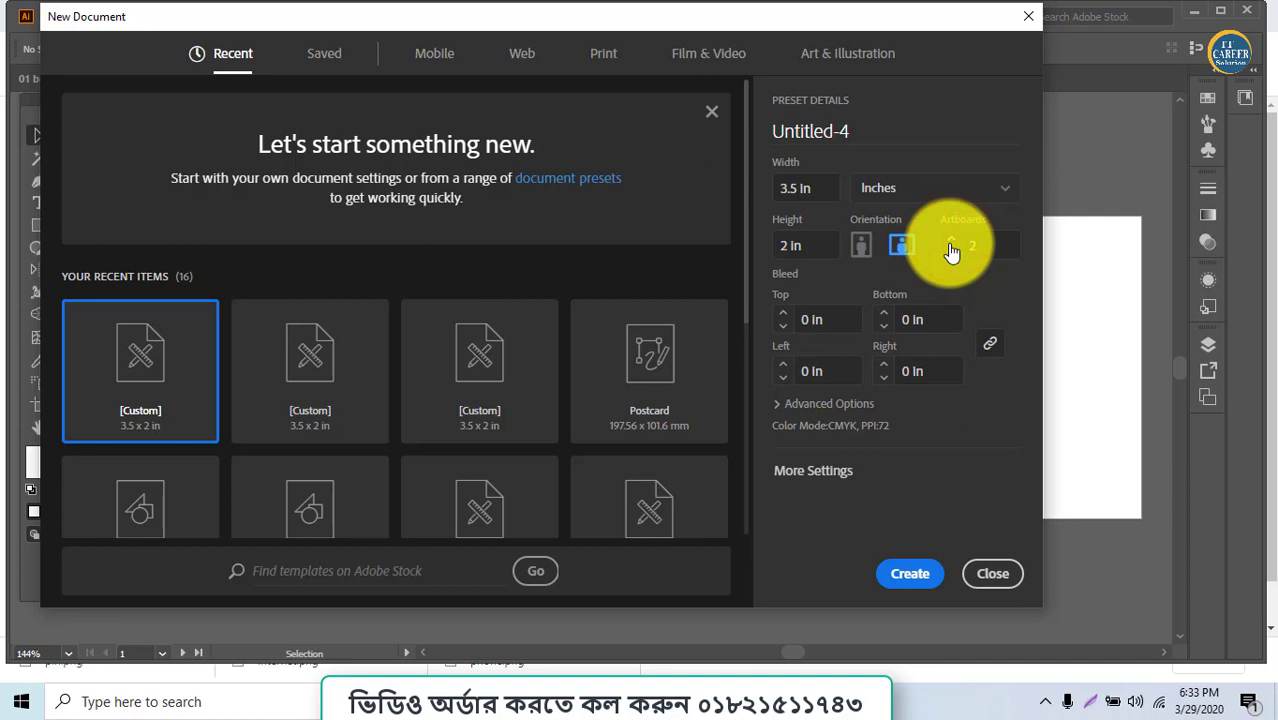
click(985, 580)
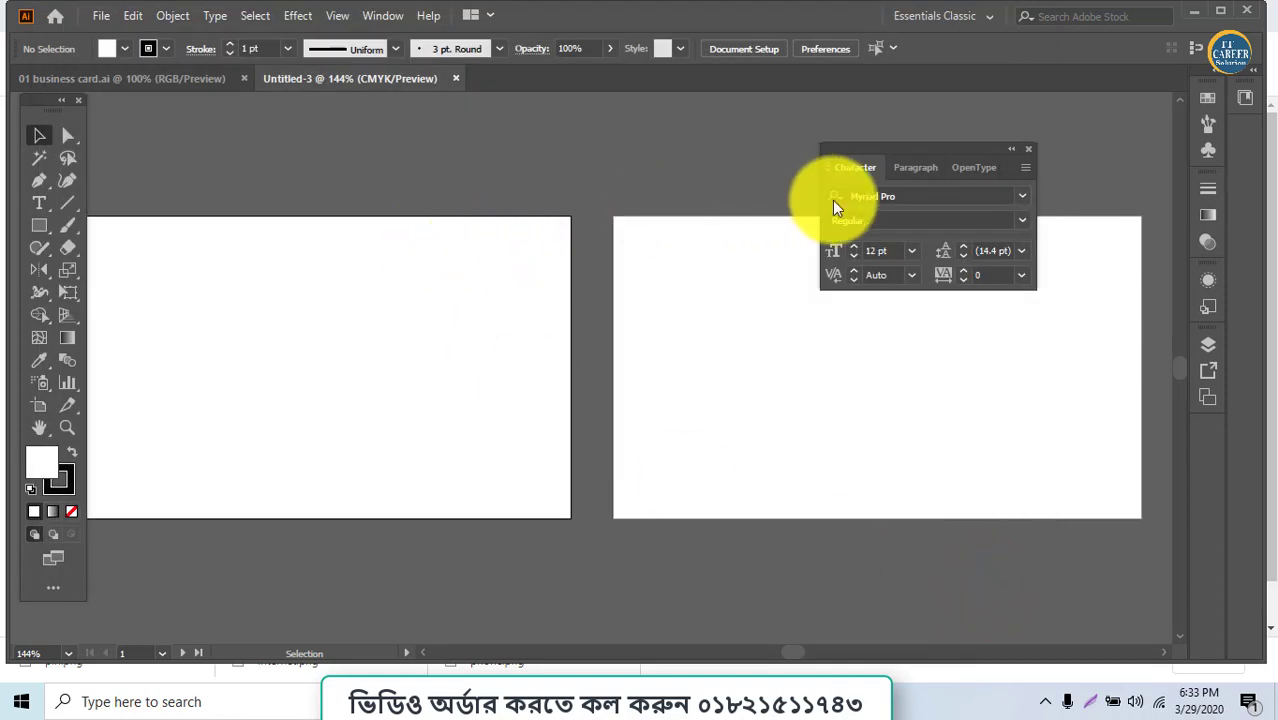
Select both front and back card designs in '01 business card.ai'
click(1033, 152)
click(150, 79)
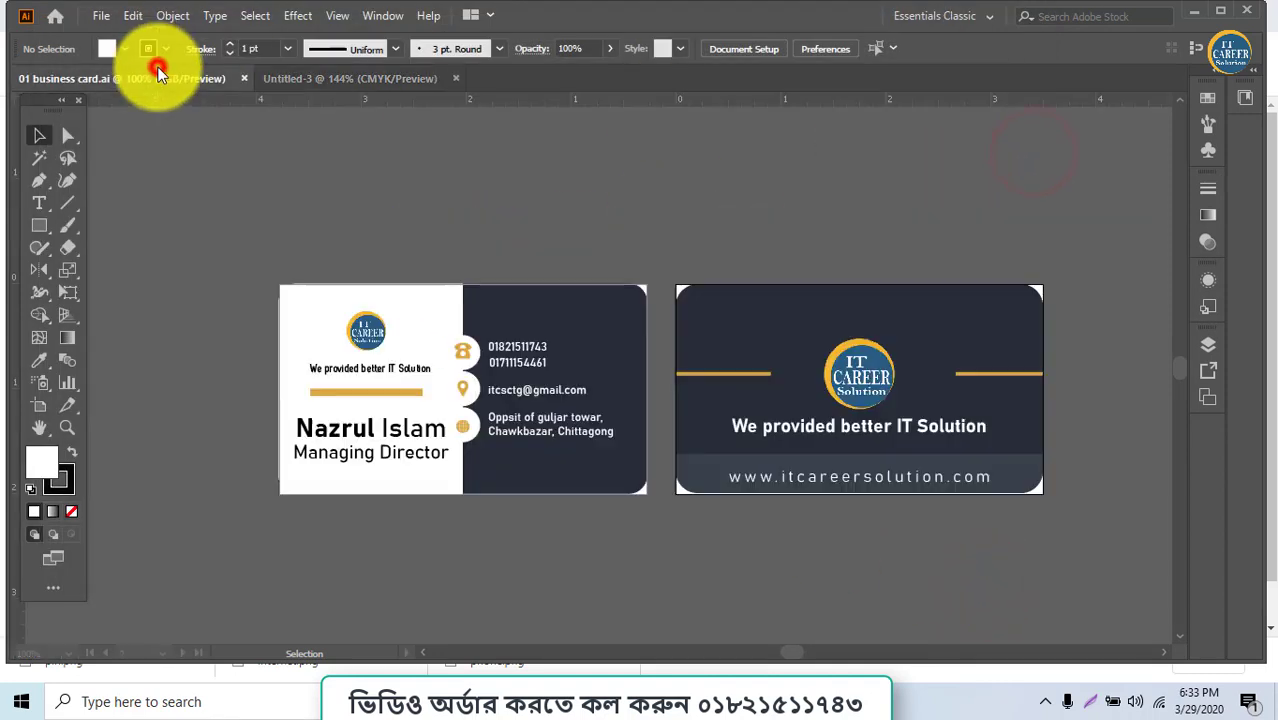
drag(220, 242, 610, 523)
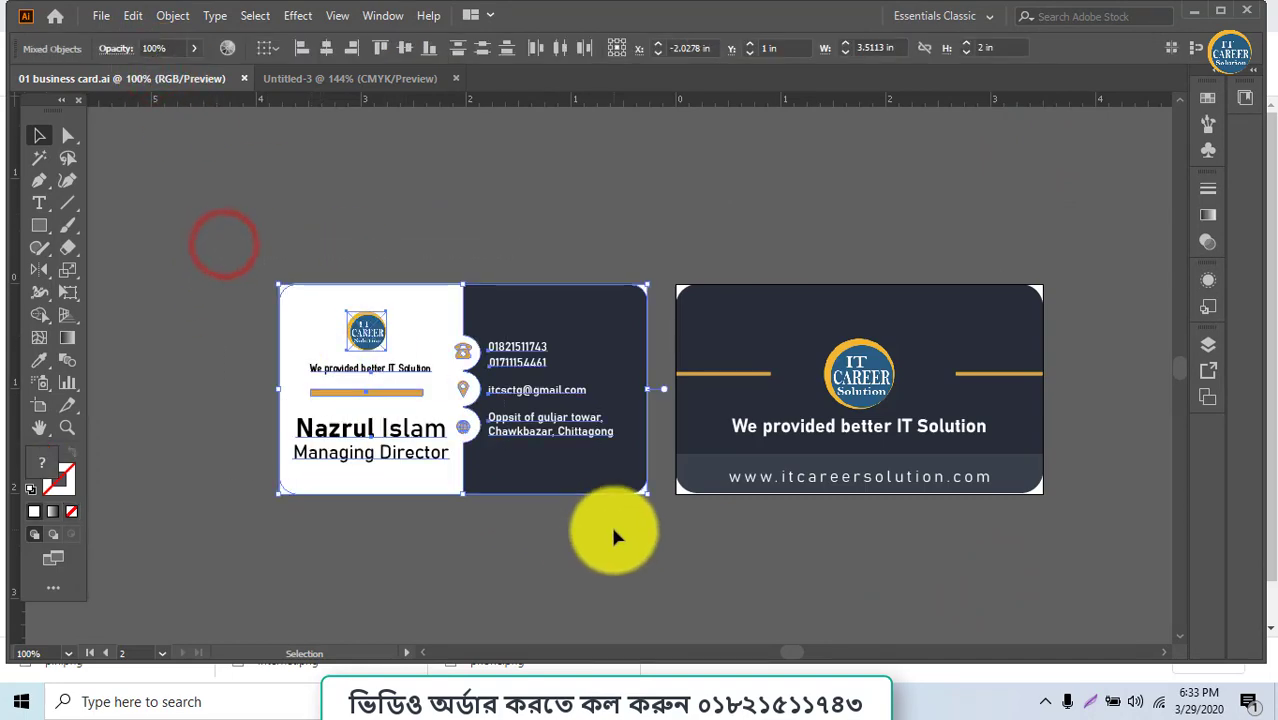
mouse_move(138, 138)
mouse_down()
mouse_move(785, 469)
mouse_move(905, 509)
mouse_up()
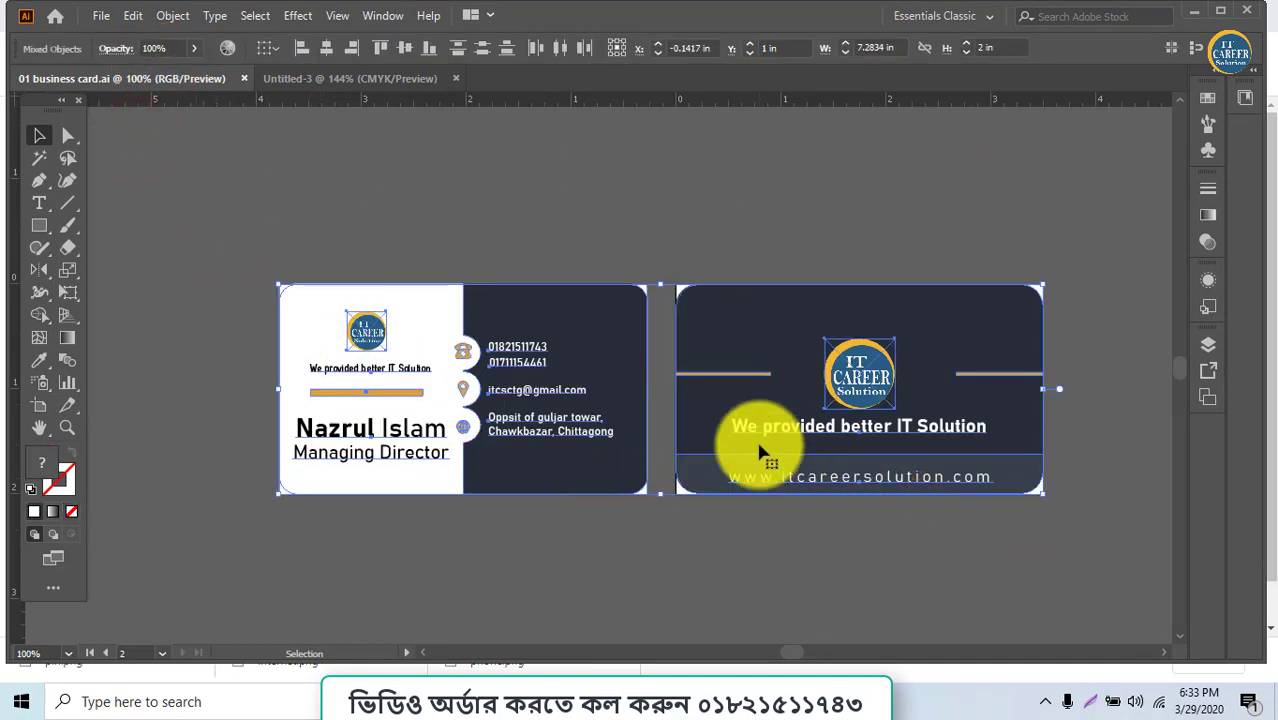
Drag the designs into Untitled-3, zoom to 100% and place them above the artboards
mouse_move(733, 443)
mouse_down()
mouse_move(350, 75)
mouse_move(479, 164)
mouse_up()
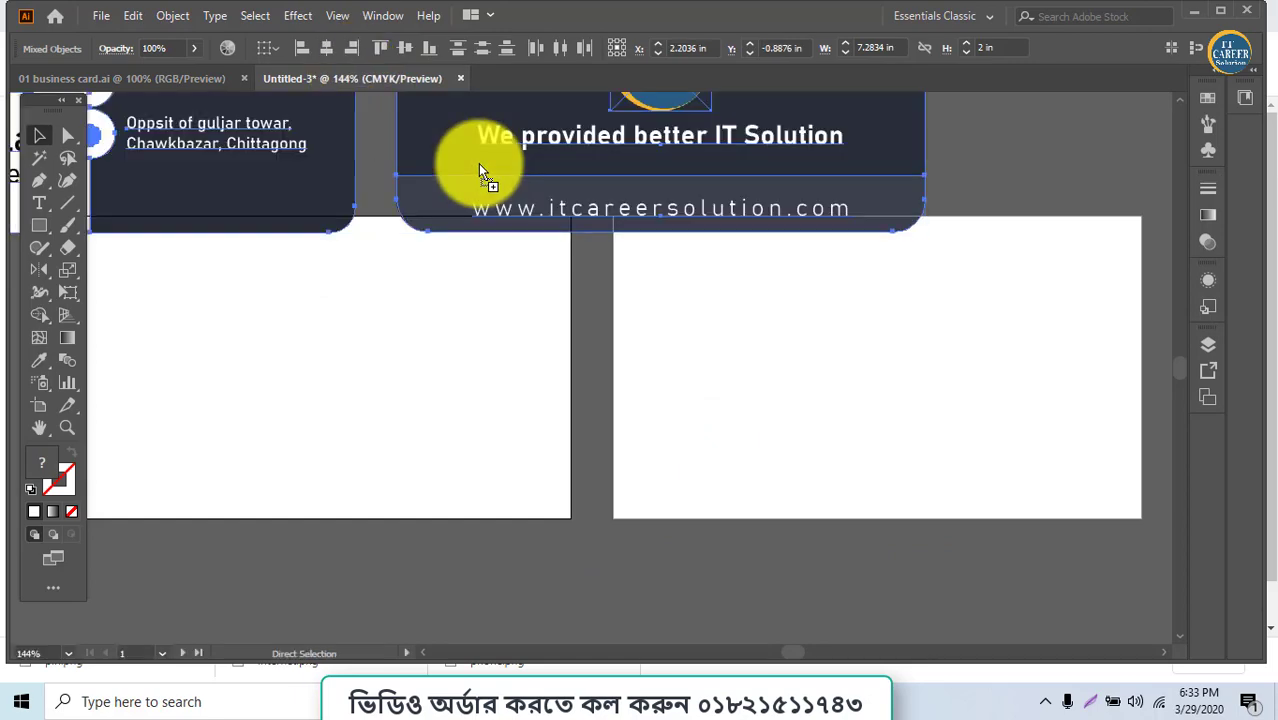
key(ctrl+1)
drag(458, 337, 586, 302)
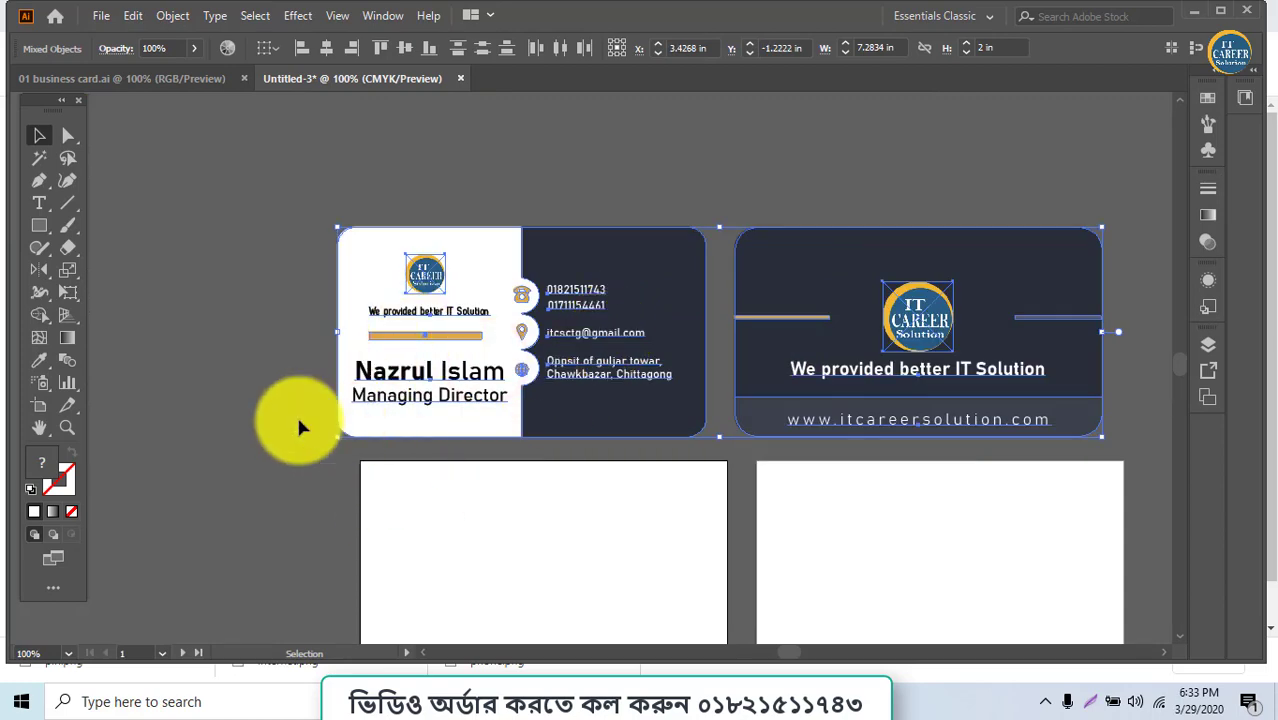
click(252, 362)
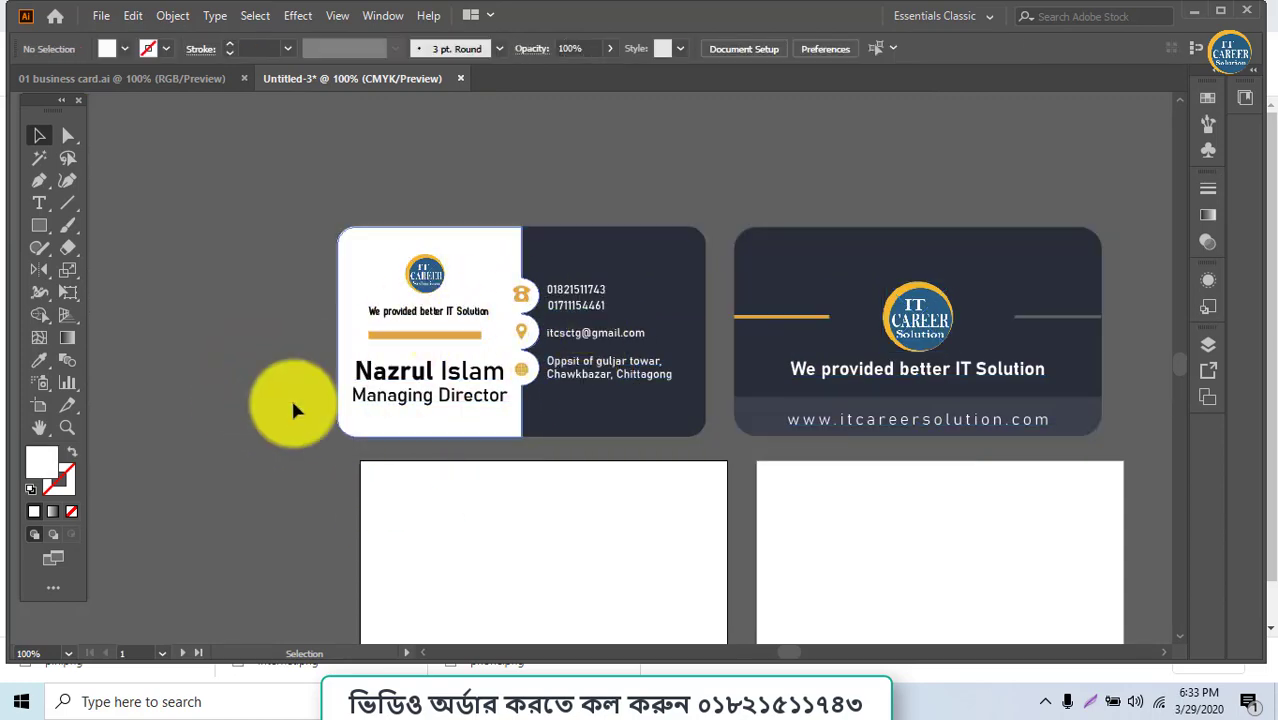
scroll(392, 482, down, 2)
scroll(340, 448, up, 1)
Draw the front-card rectangle on the first artboard with a near-black stroke
click(39, 225)
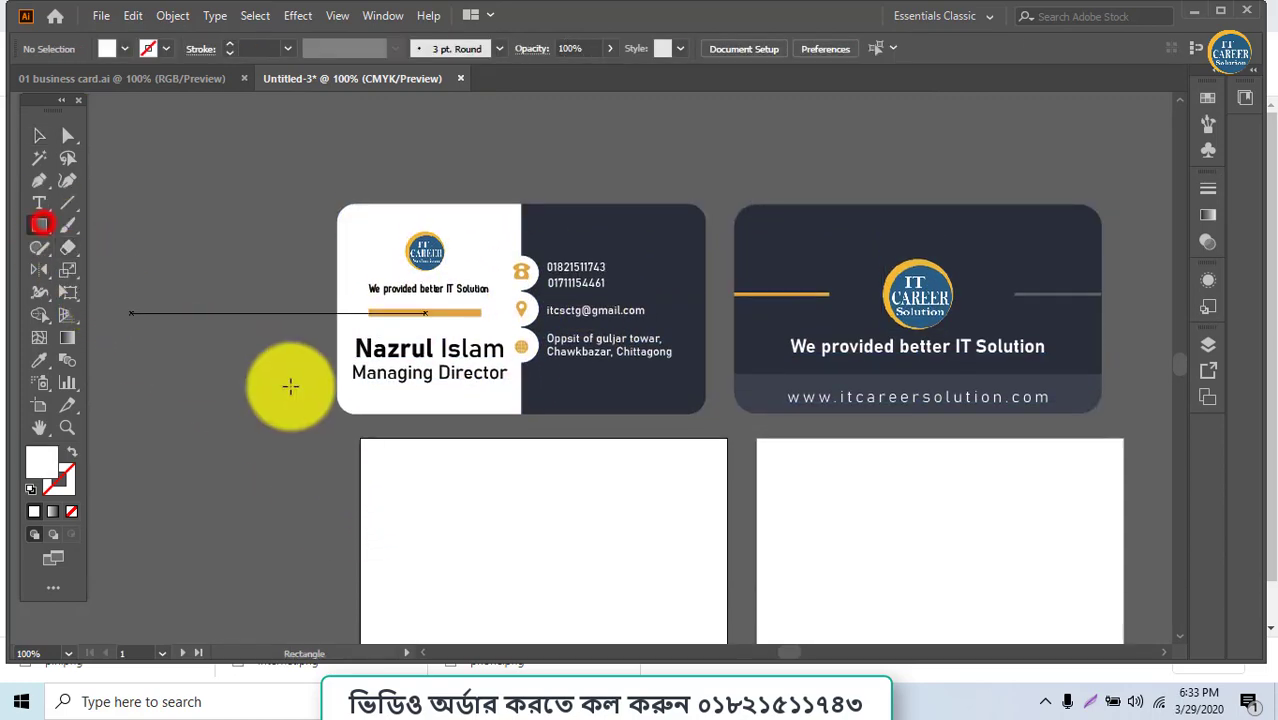
mouse_move(361, 438)
mouse_down()
mouse_move(726, 609)
mouse_move(726, 505)
mouse_up()
click(72, 455)
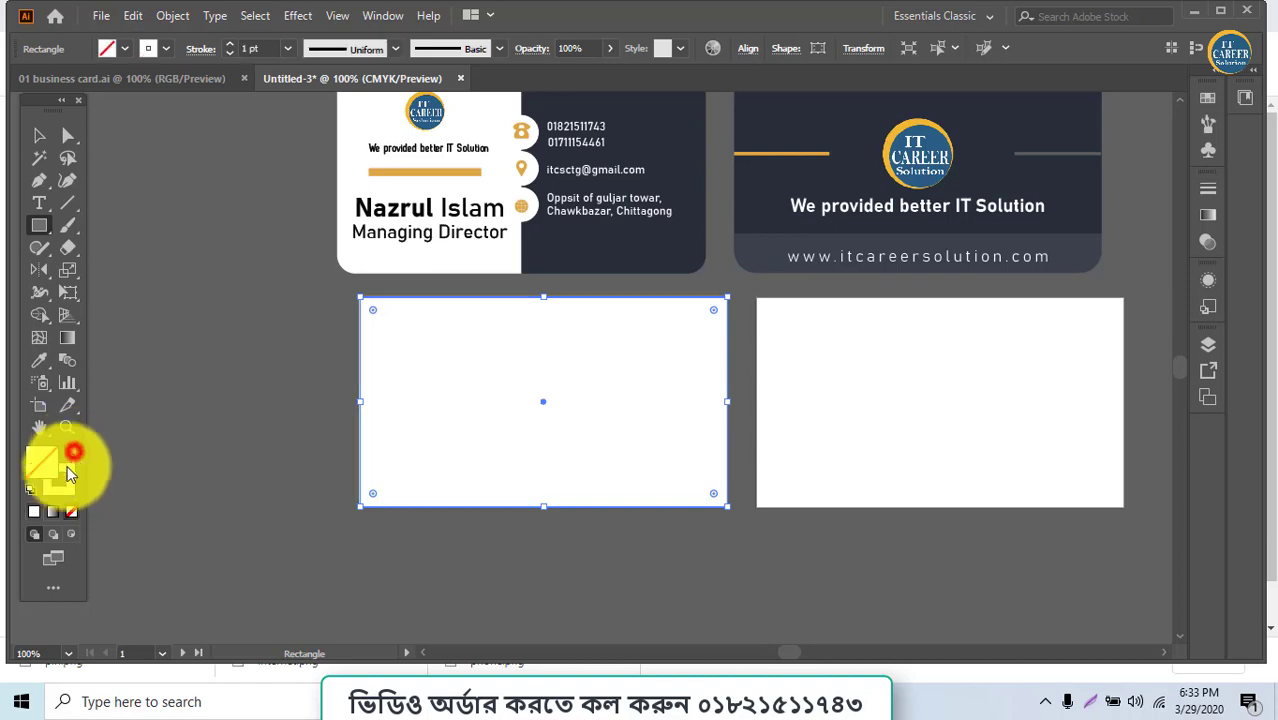
double_click(66, 479)
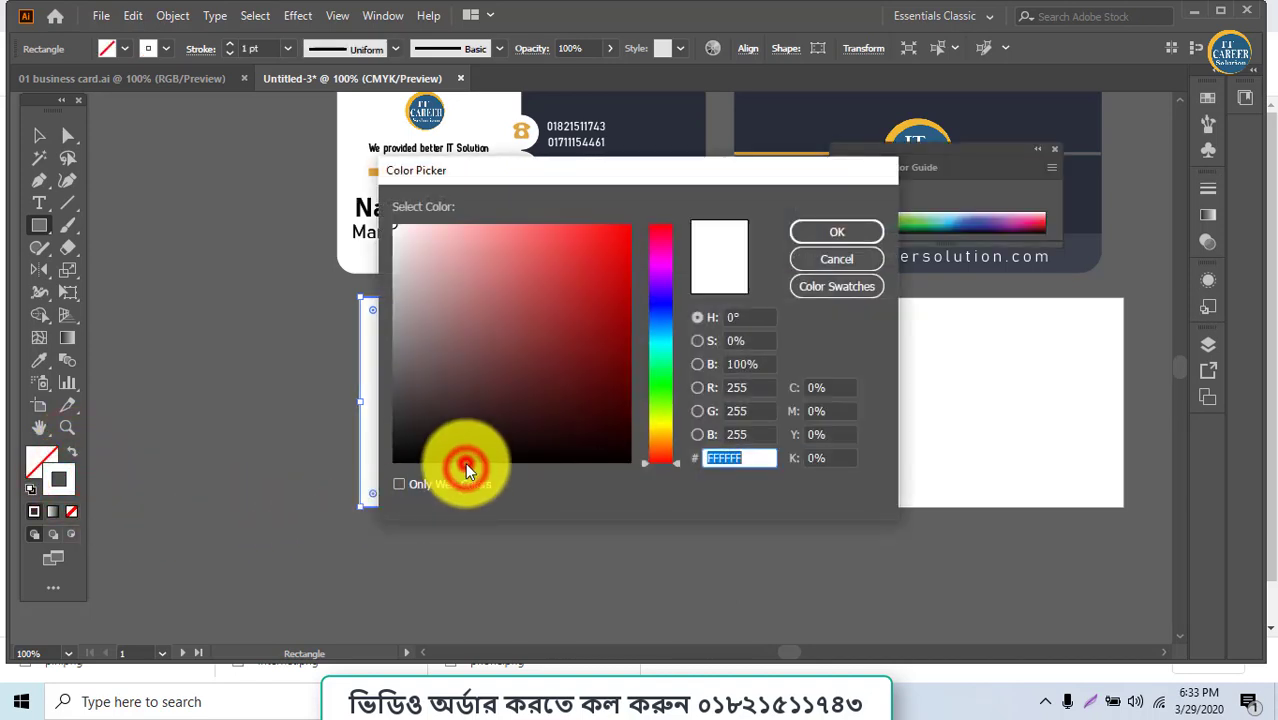
click(466, 470)
click(836, 233)
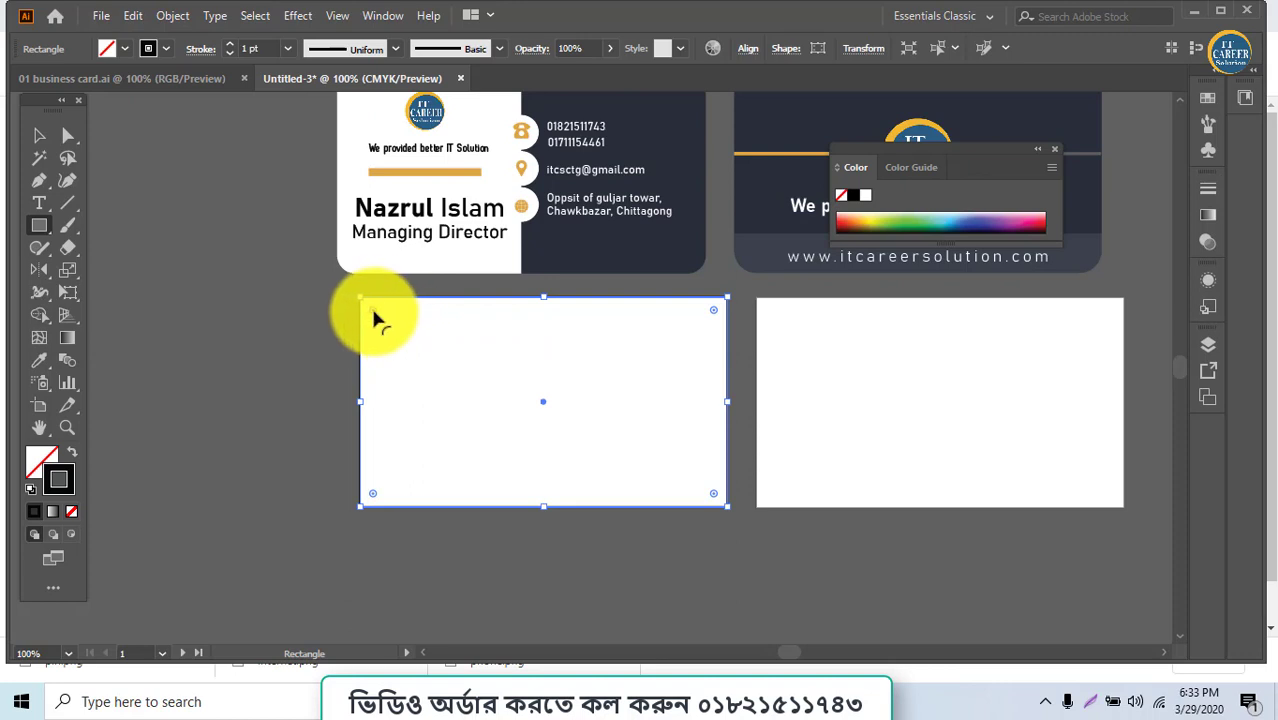
Round the rectangle's corners to about 0.15 in with the live corner widget
drag(373, 312, 376, 318)
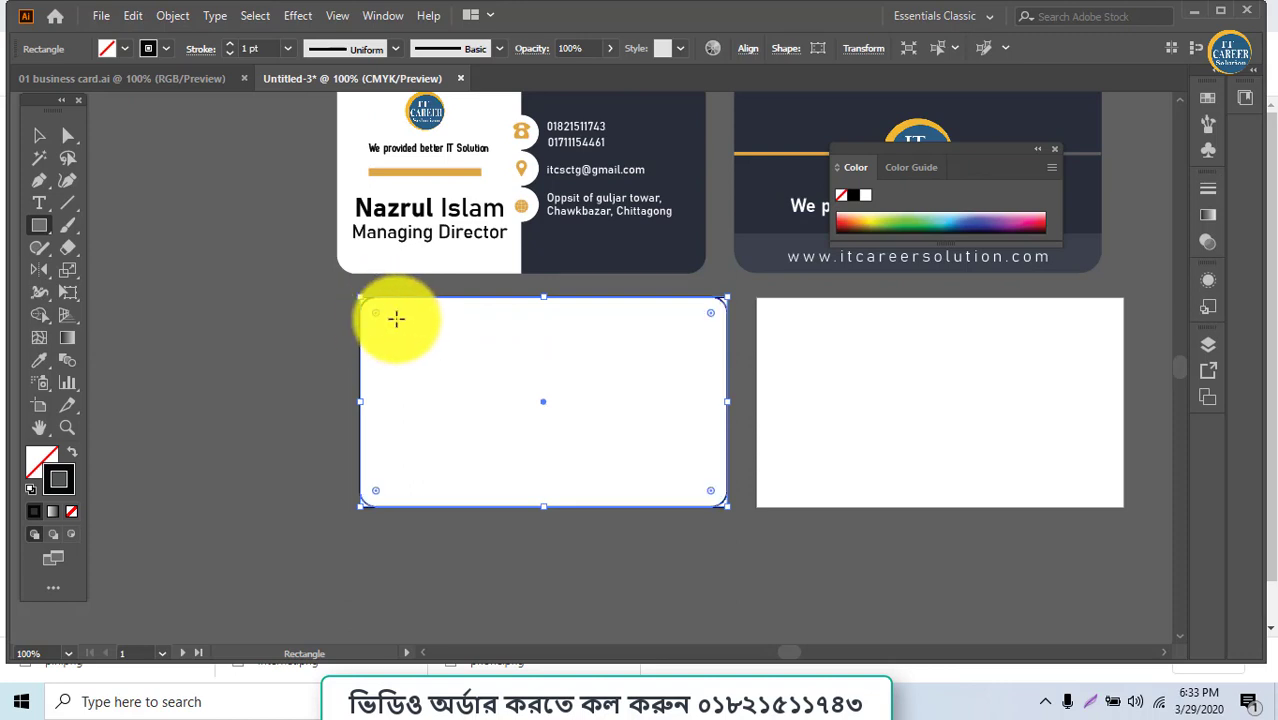
scroll(340, 260, up, 1)
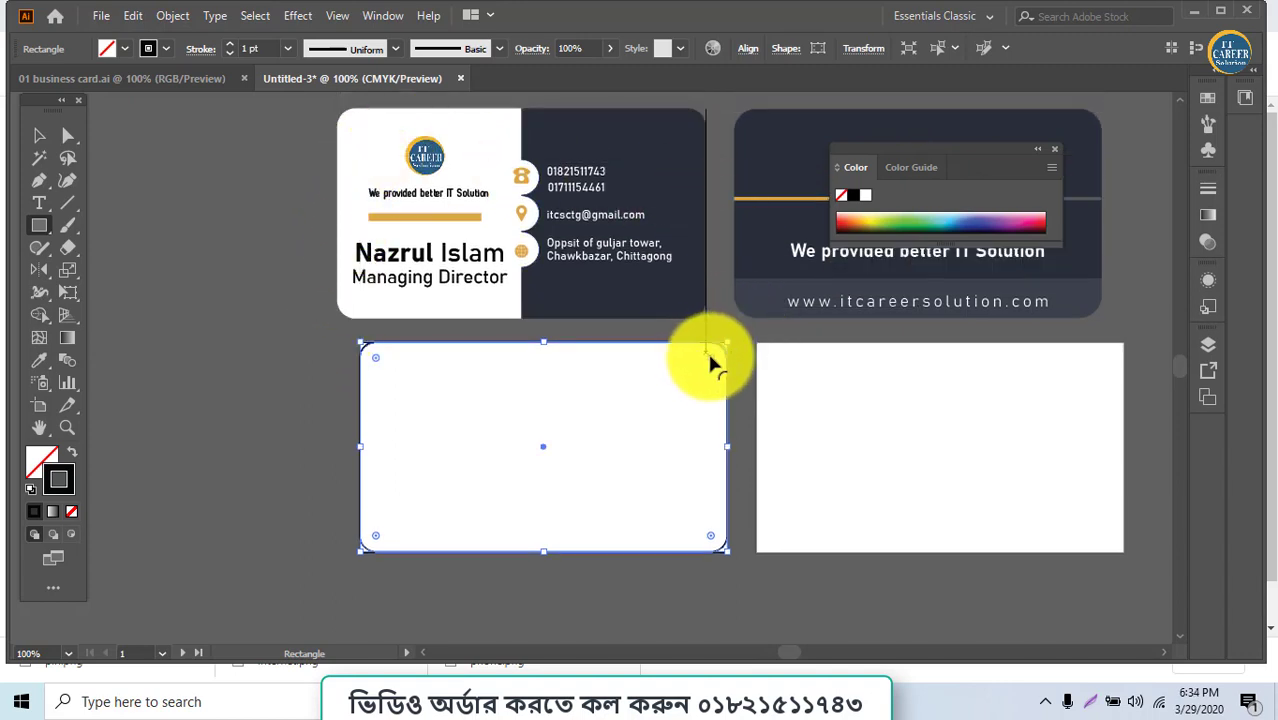
drag(707, 351, 707, 362)
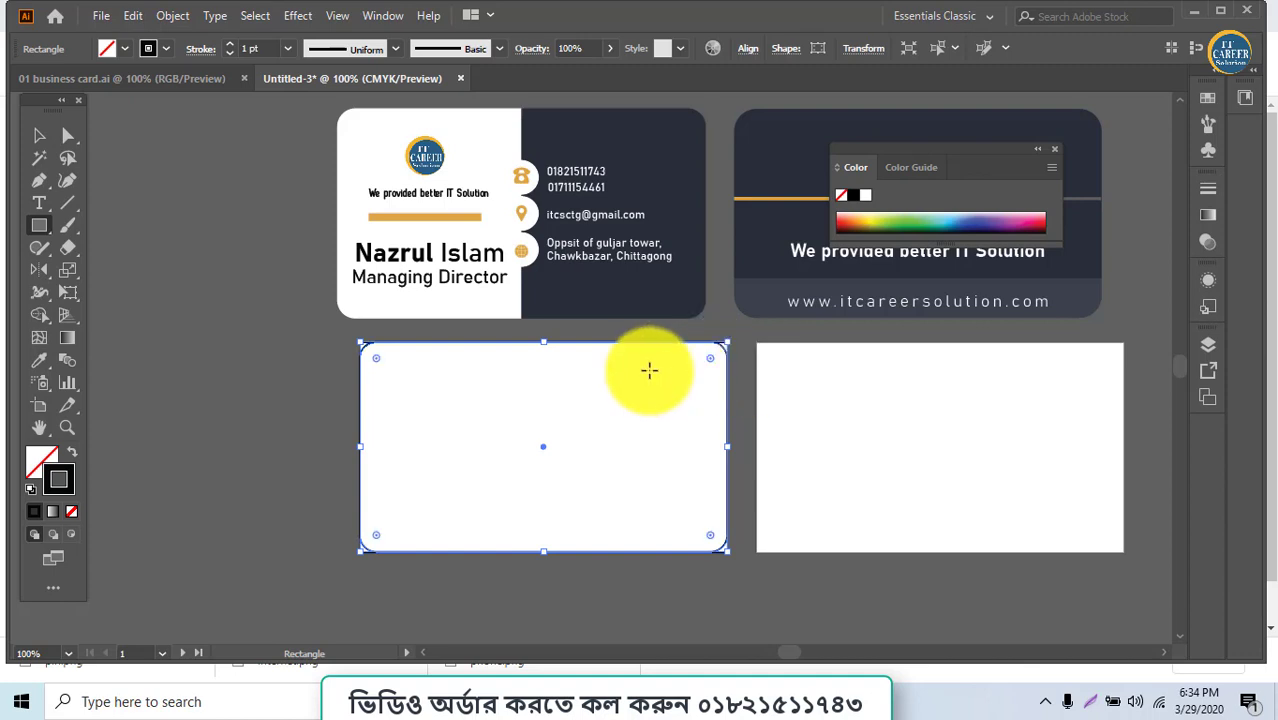
click(68, 204)
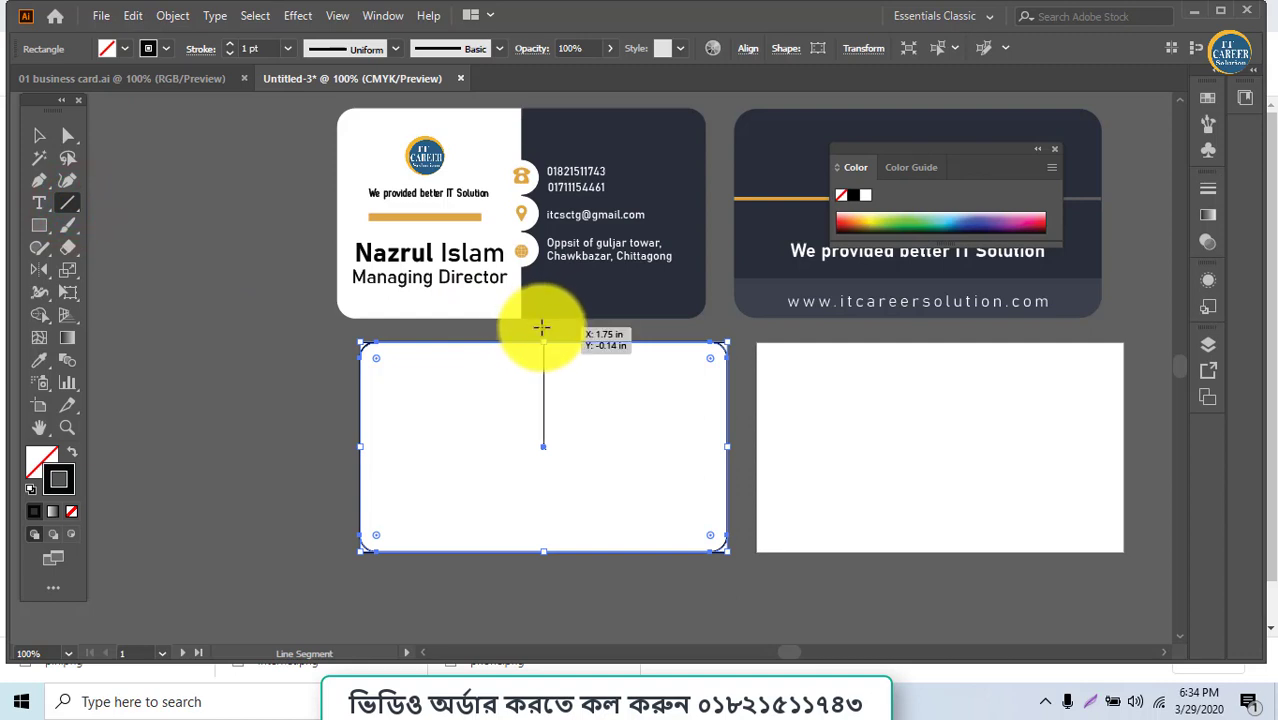
Draw a vertical centre line down the card and a small circle centred on it
drag(541, 327, 543, 574)
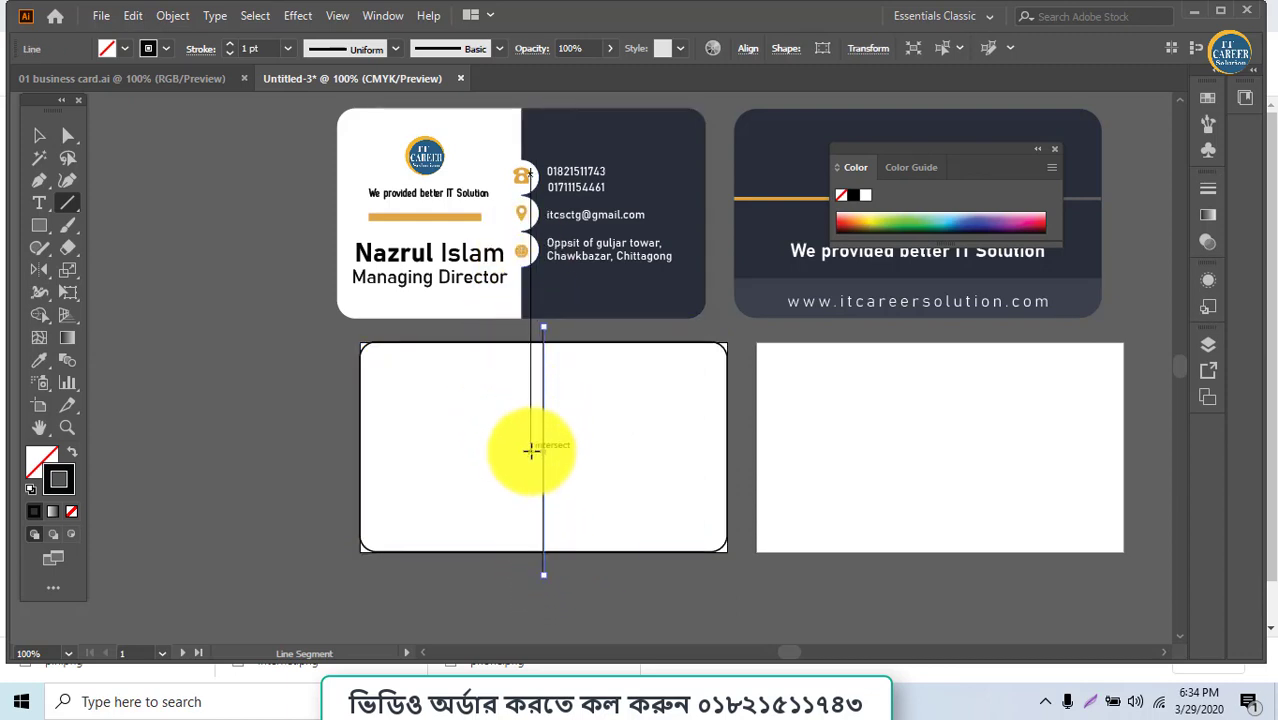
click(39, 225)
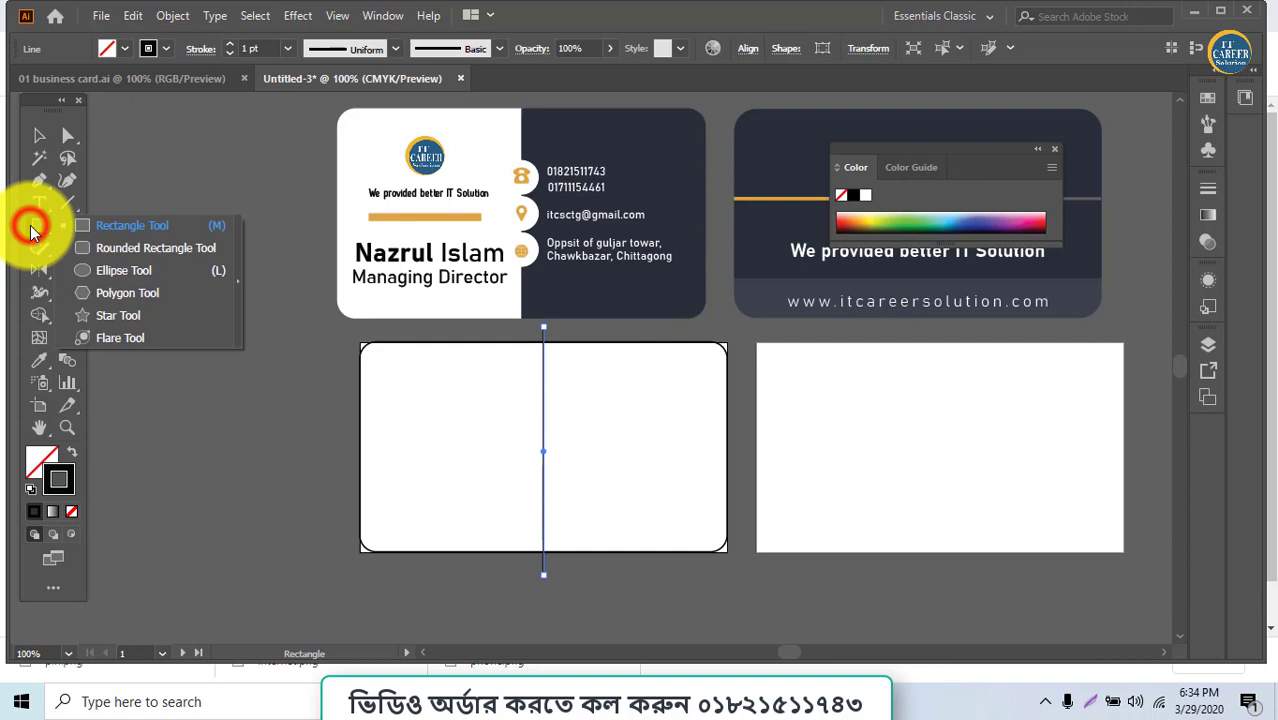
click(132, 270)
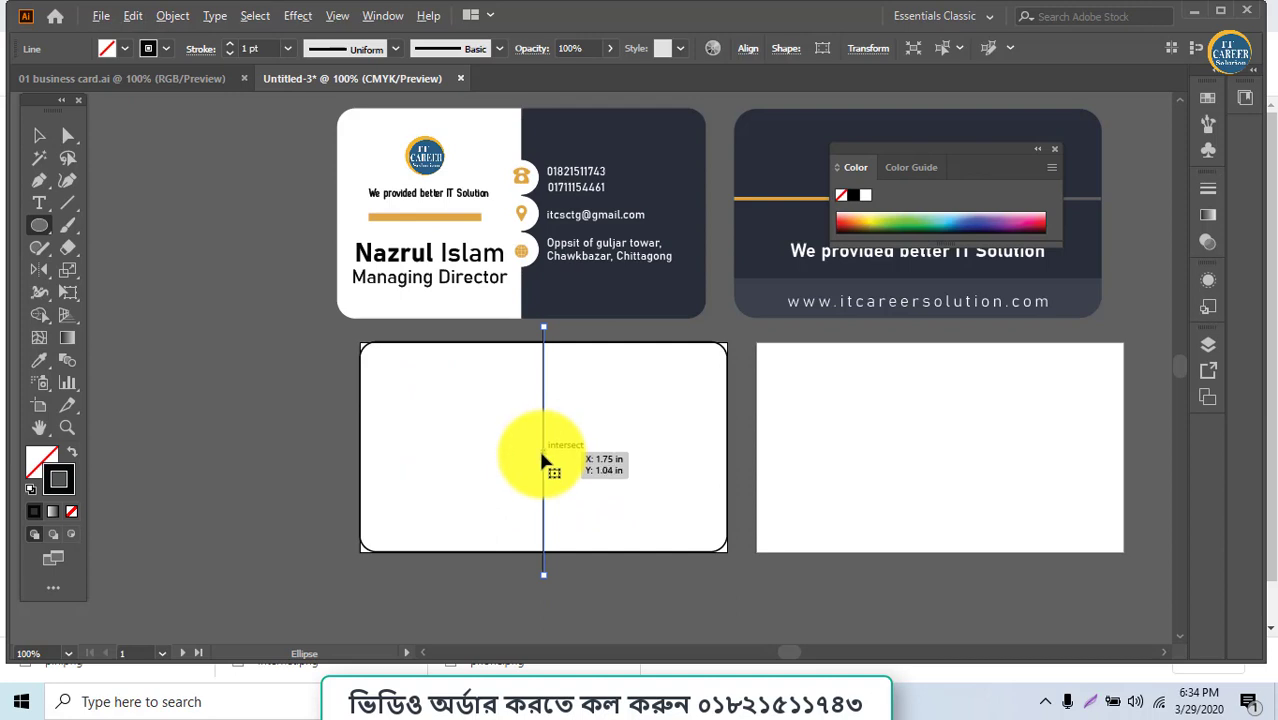
drag(562, 456, 585, 476)
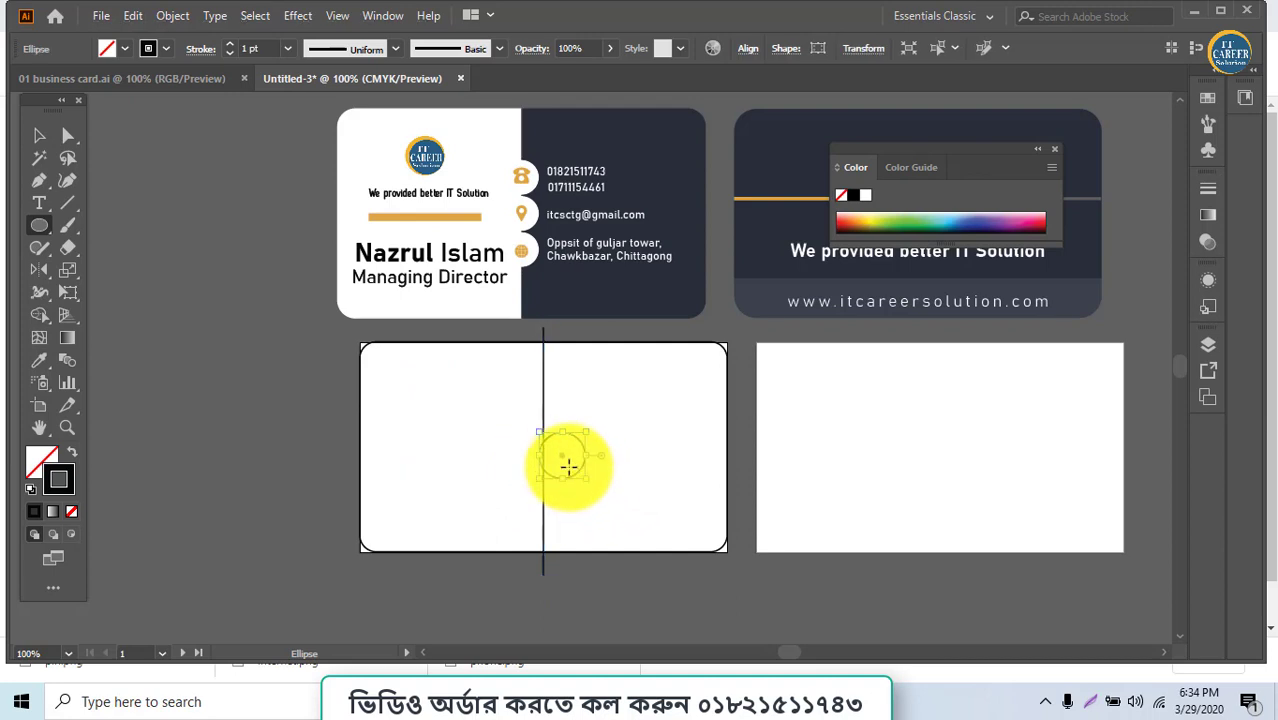
click(39, 134)
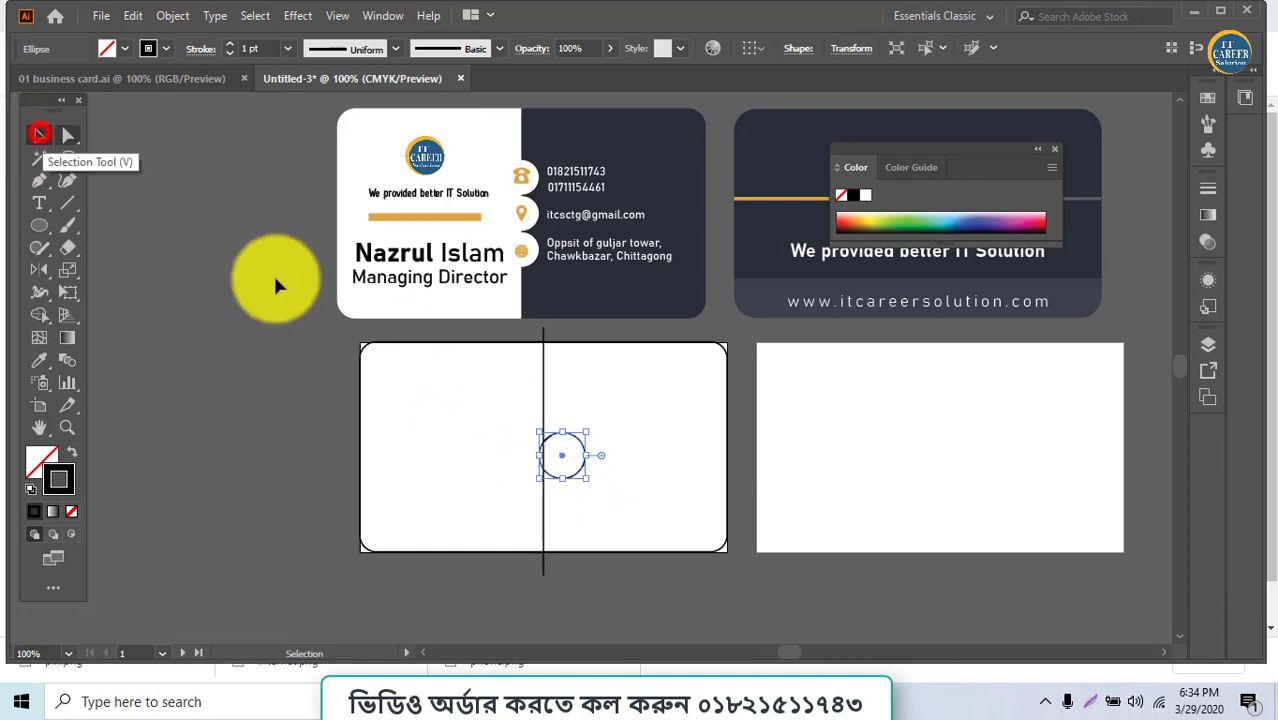
drag(563, 458, 543, 456)
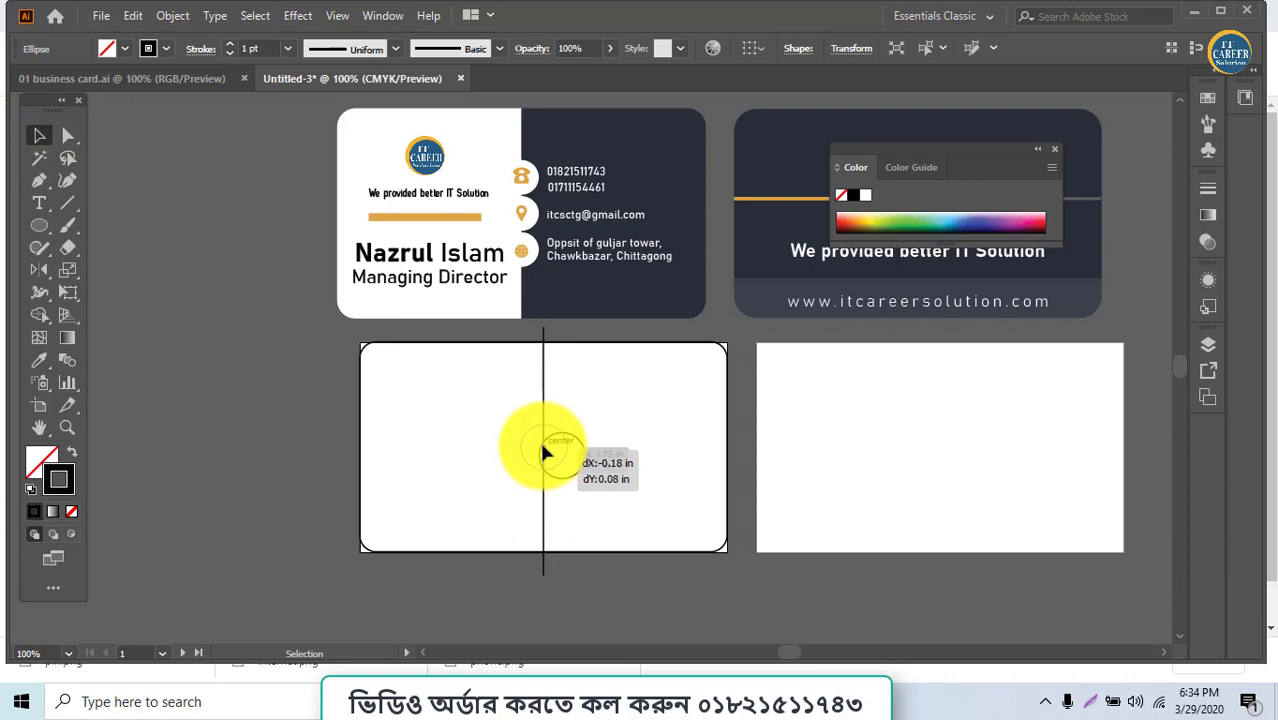
click(542, 449)
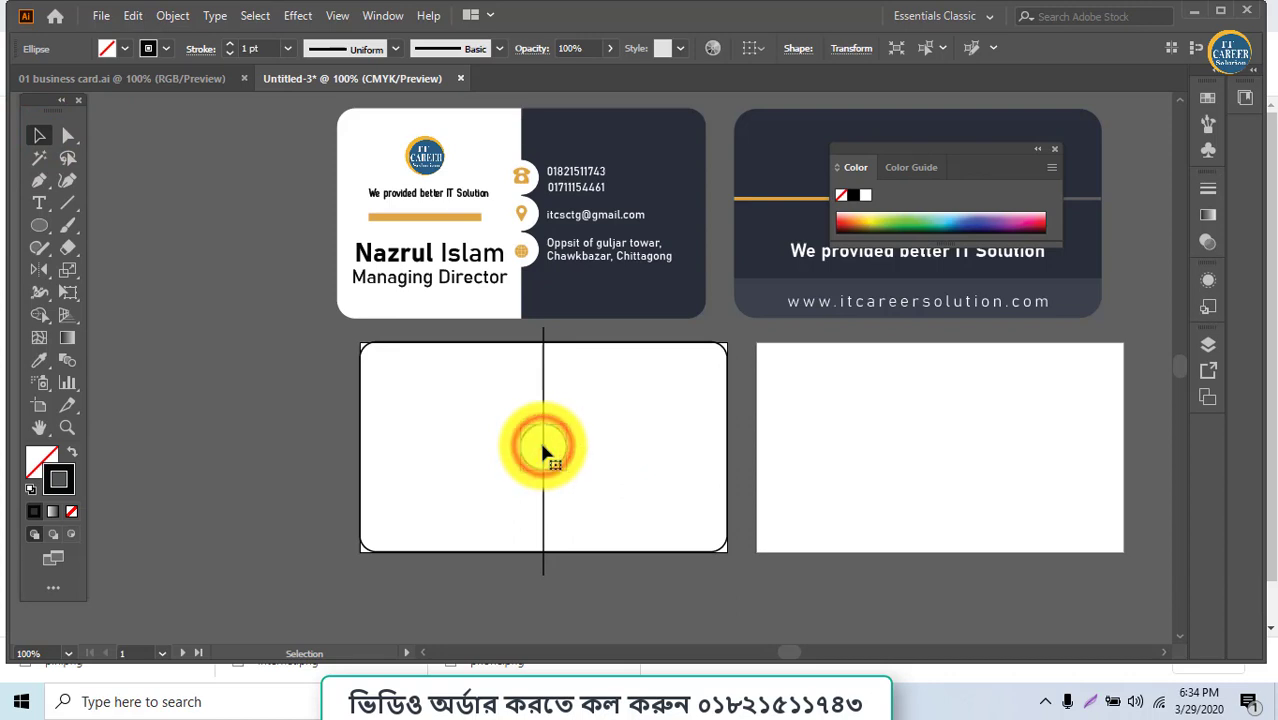
Add circle copies above and below, size all three 0.4134 in, and select everything
drag(542, 449, 542, 403)
drag(542, 403, 541, 492)
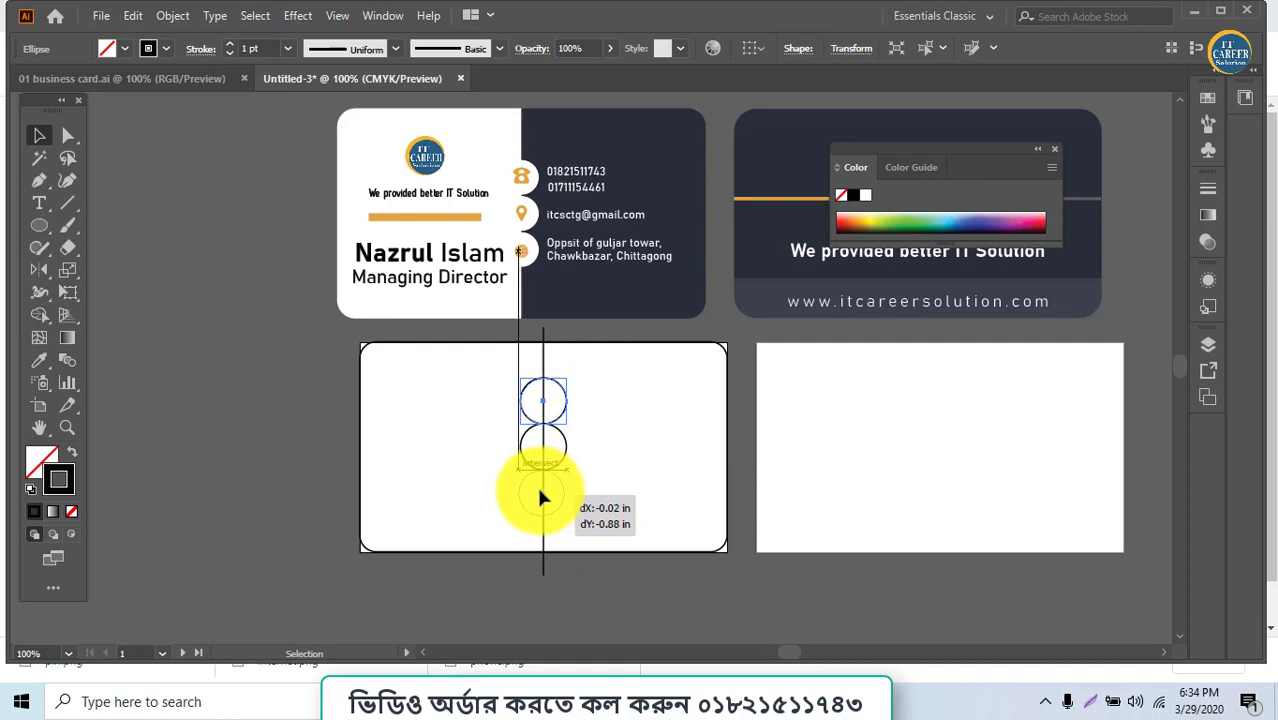
drag(541, 491, 543, 490)
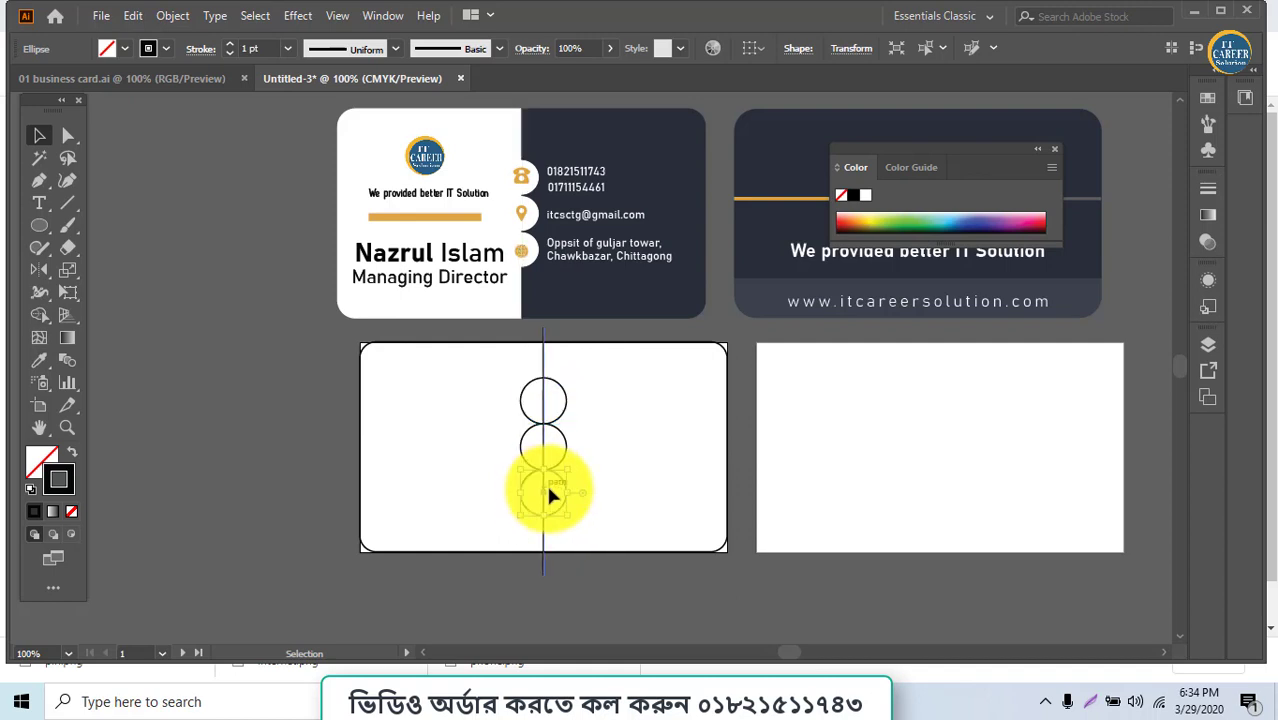
shift+click(566, 455)
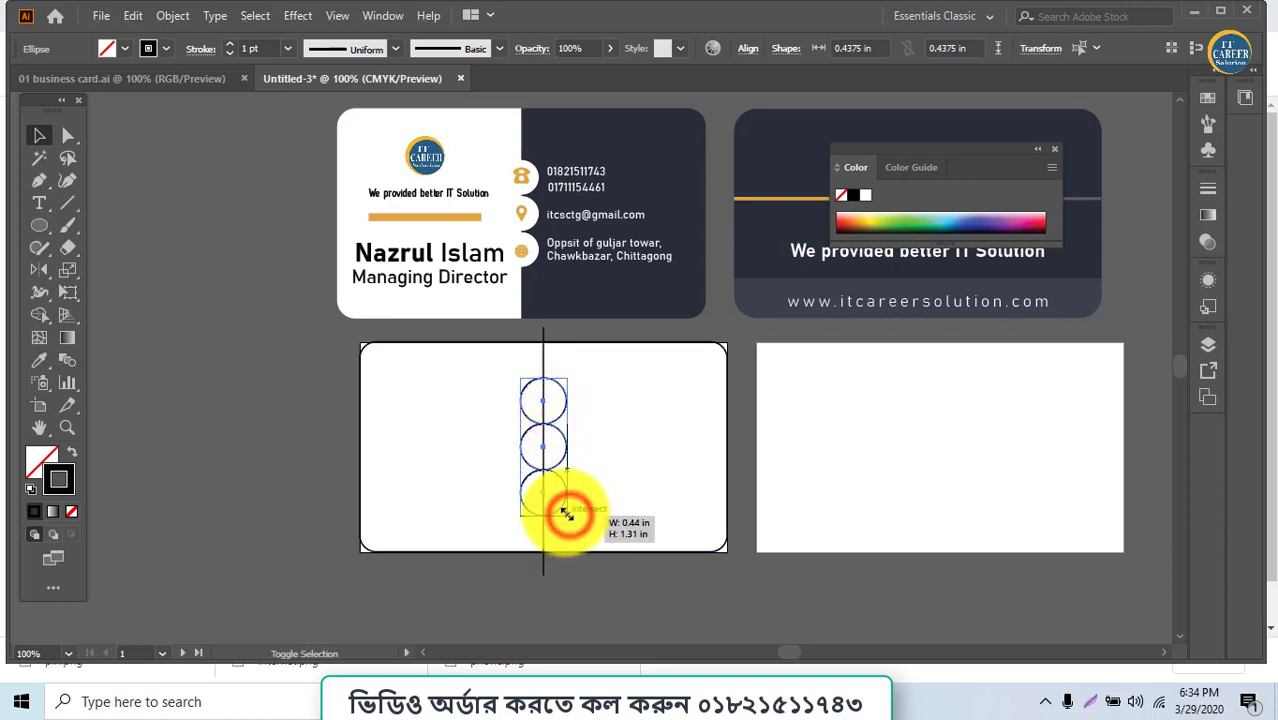
drag(570, 516, 567, 506)
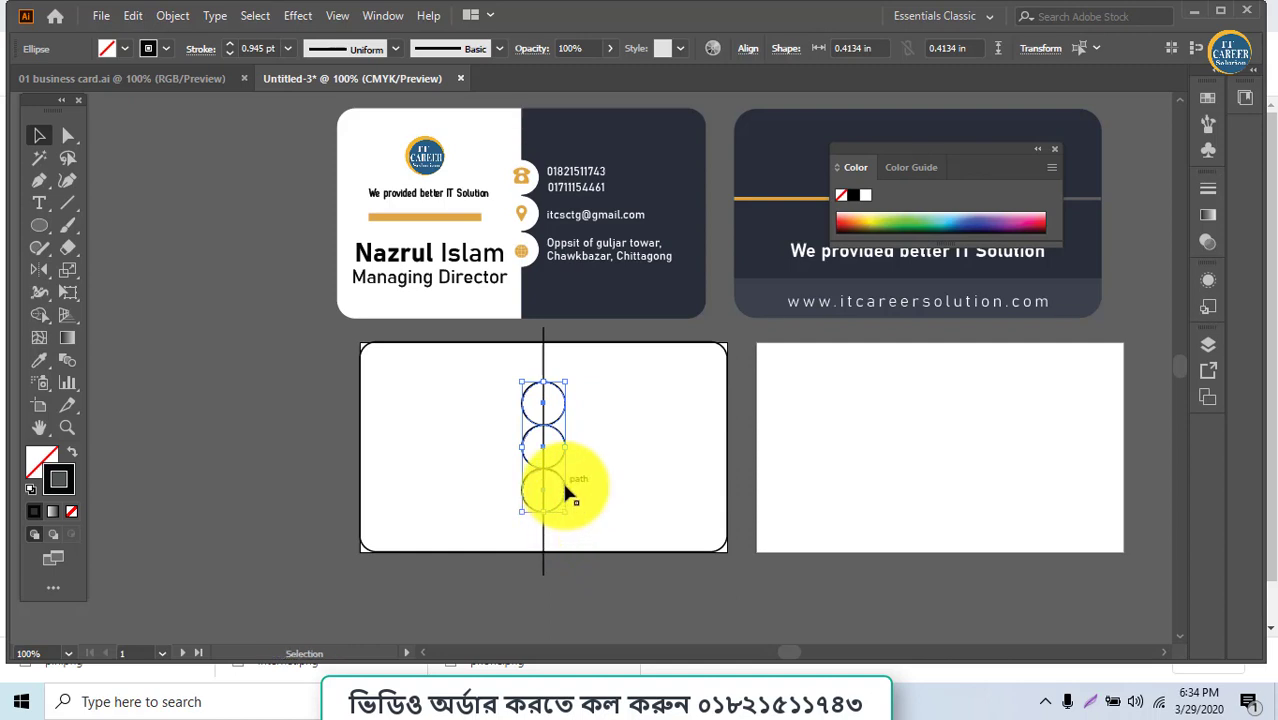
click(545, 369)
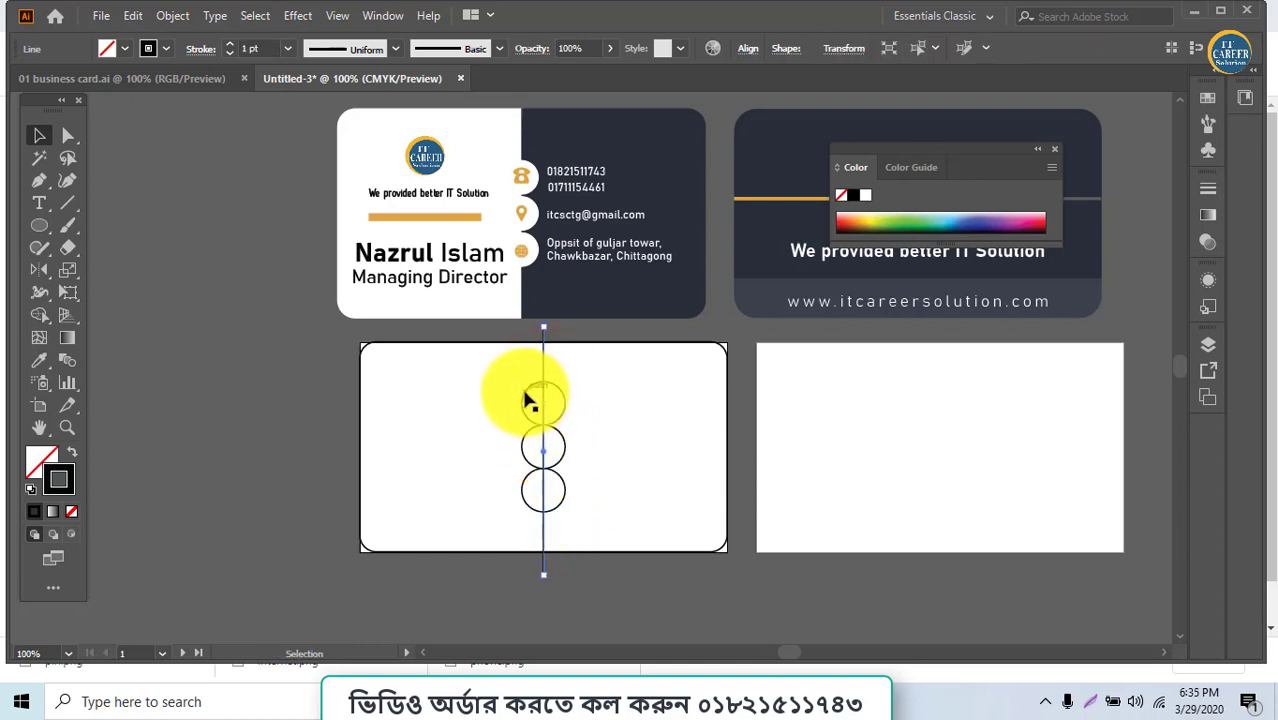
click(530, 400)
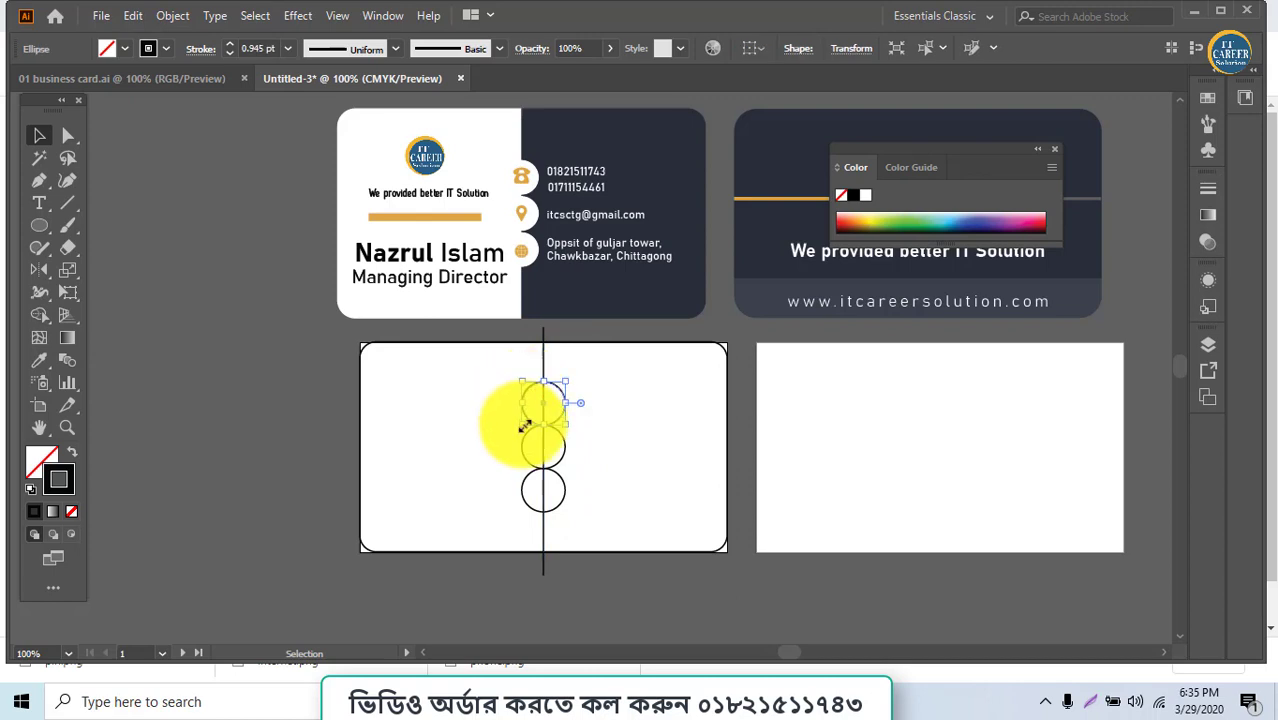
shift+click(519, 448)
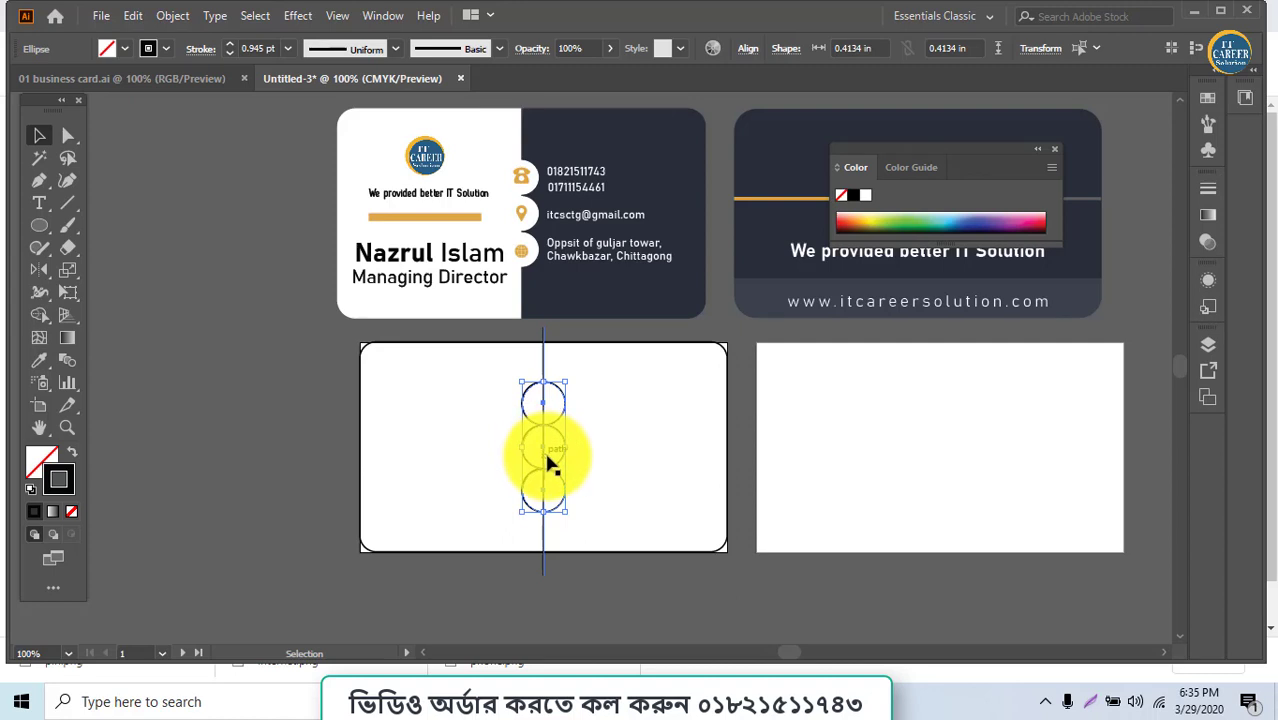
click(545, 455)
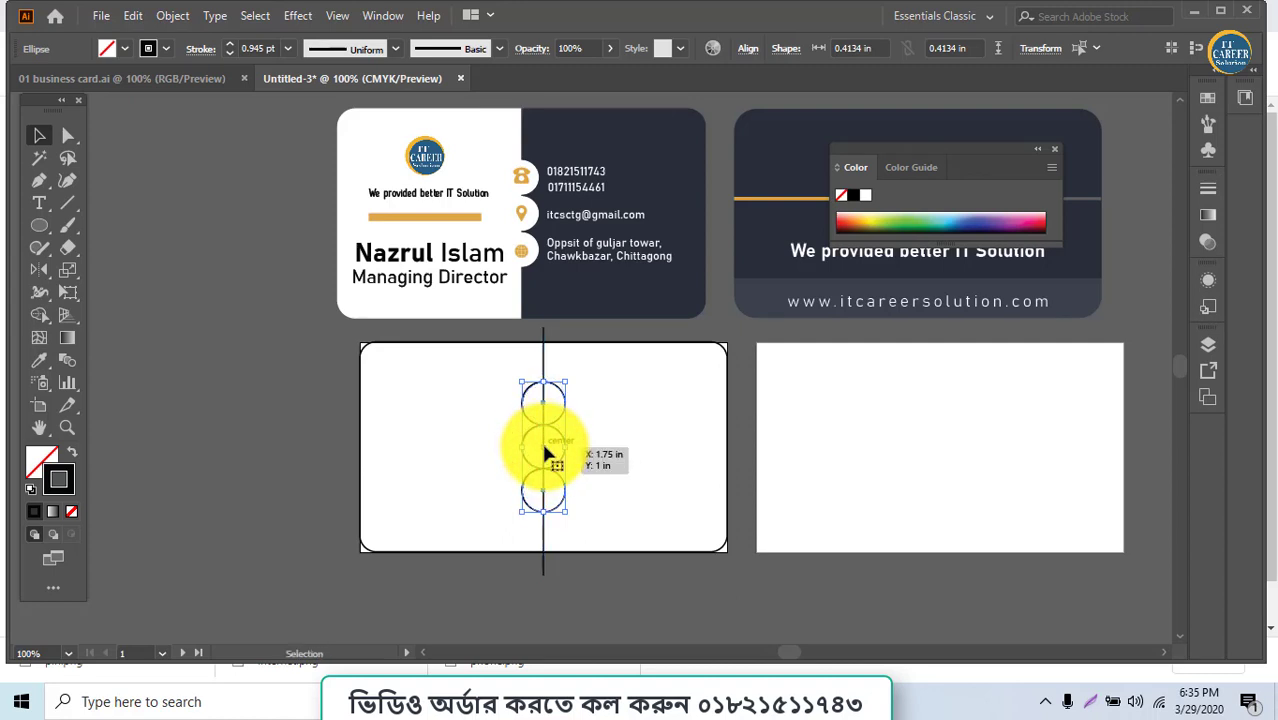
drag(312, 330, 697, 534)
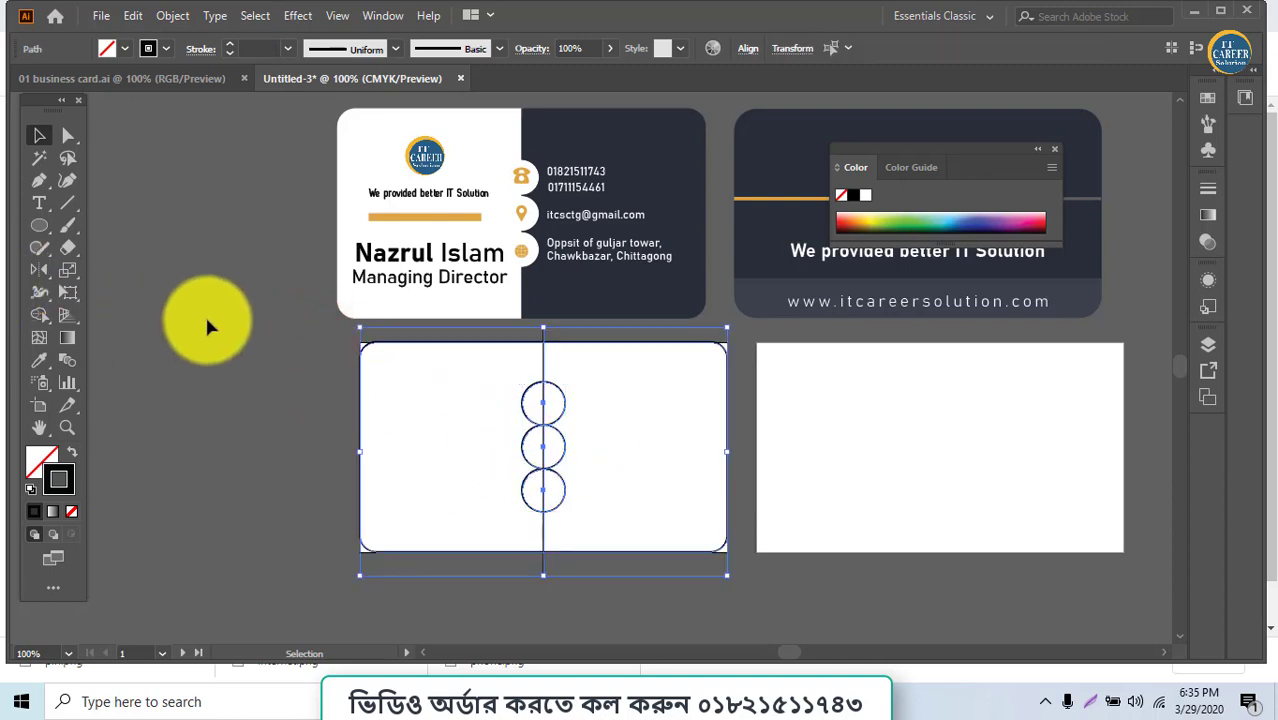
Merge the left region with the three circle halves and delete the line stubs above and below
click(40, 315)
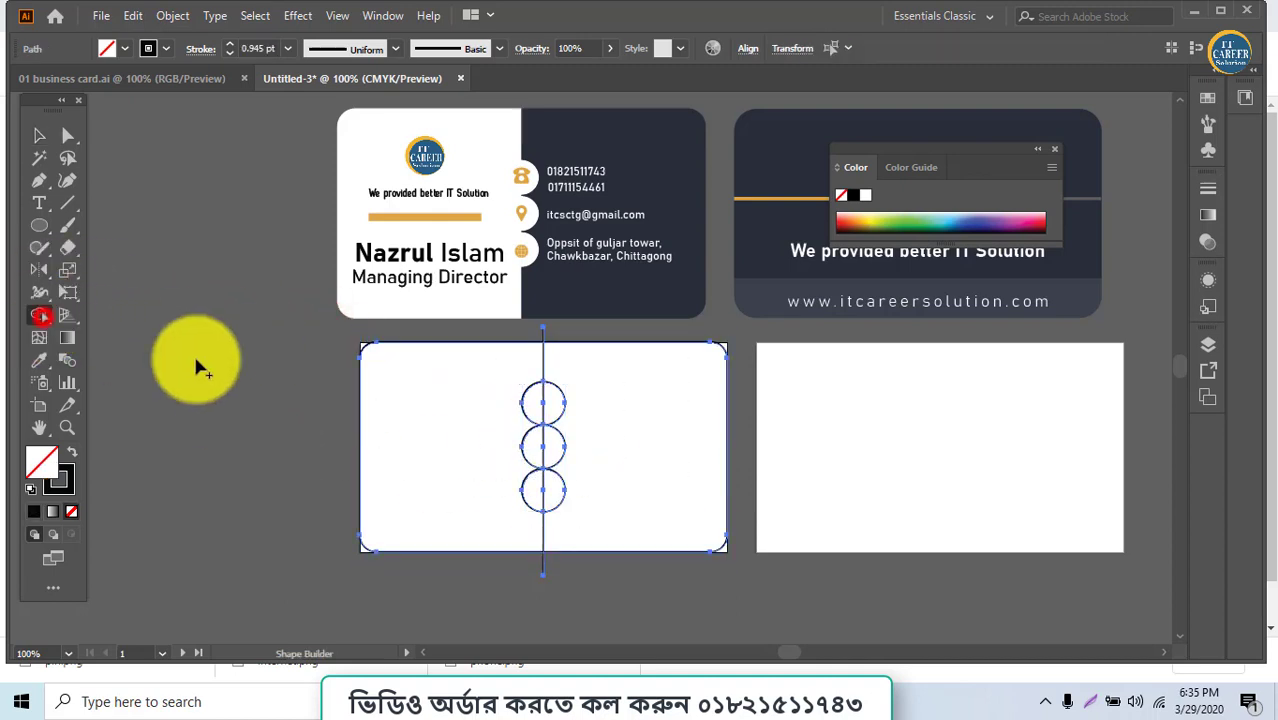
click(459, 432)
click(645, 460)
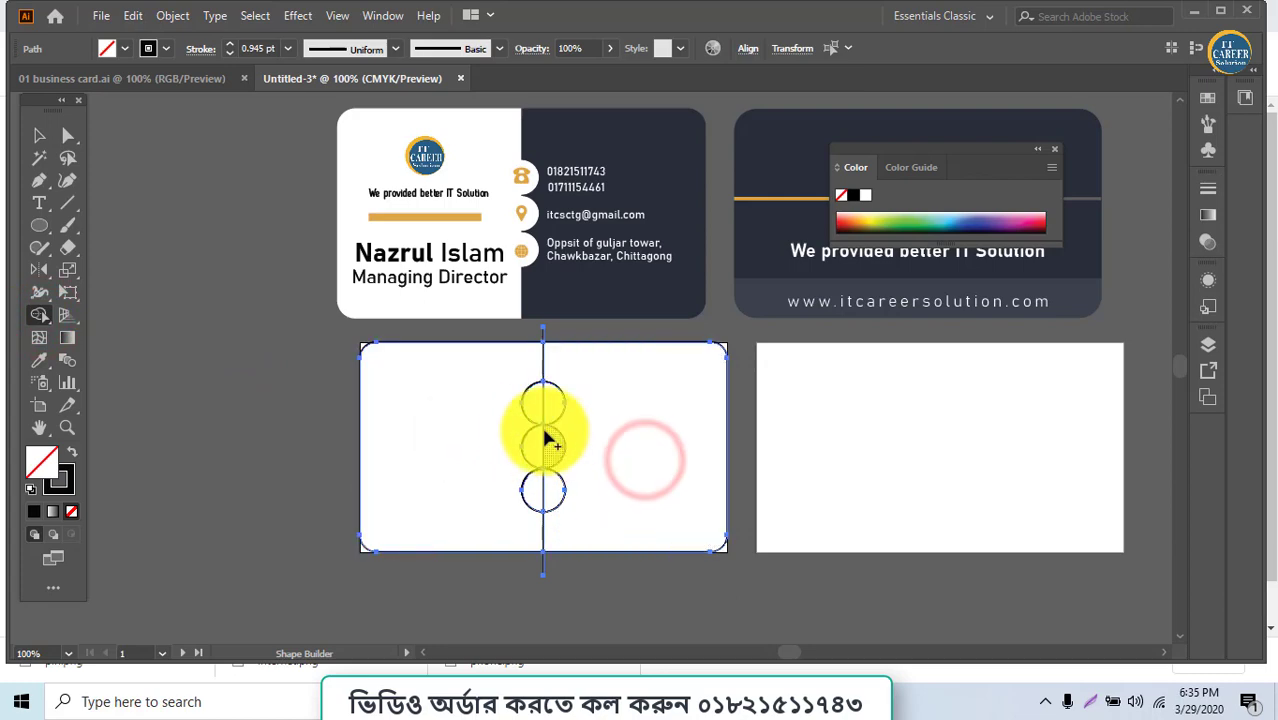
drag(462, 403, 547, 408)
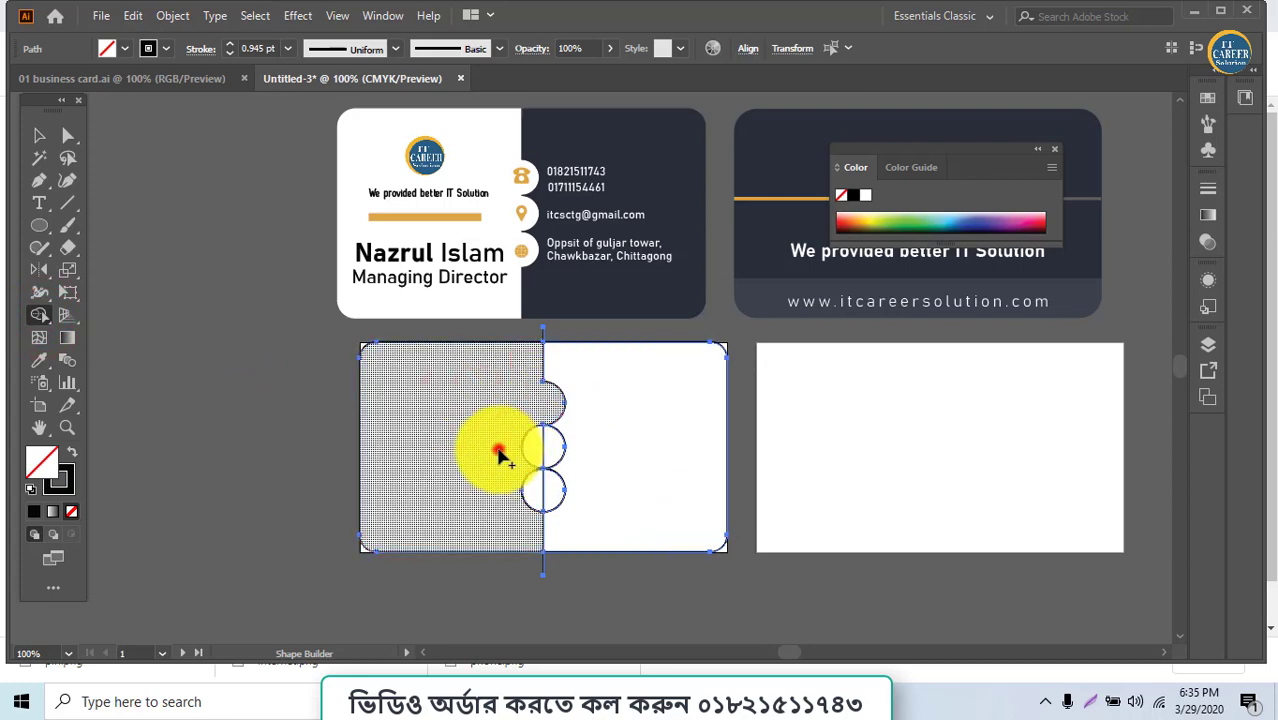
drag(496, 446, 544, 443)
drag(472, 490, 541, 484)
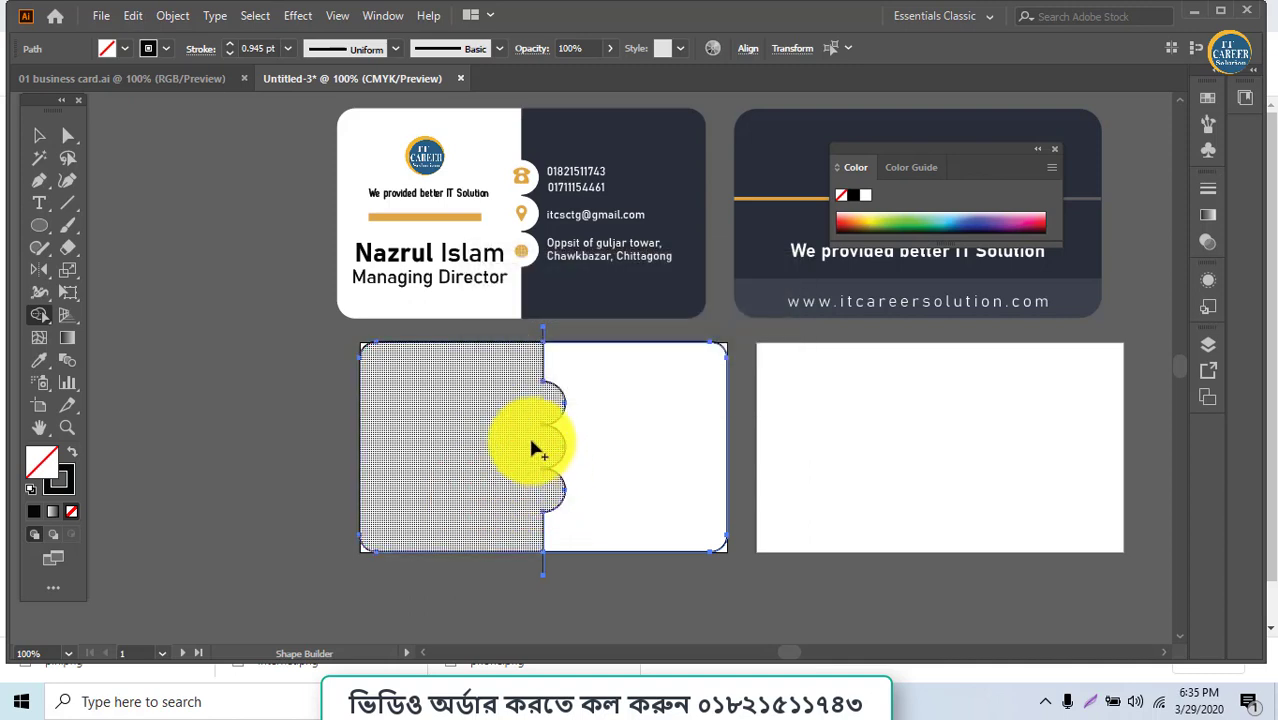
click(541, 330)
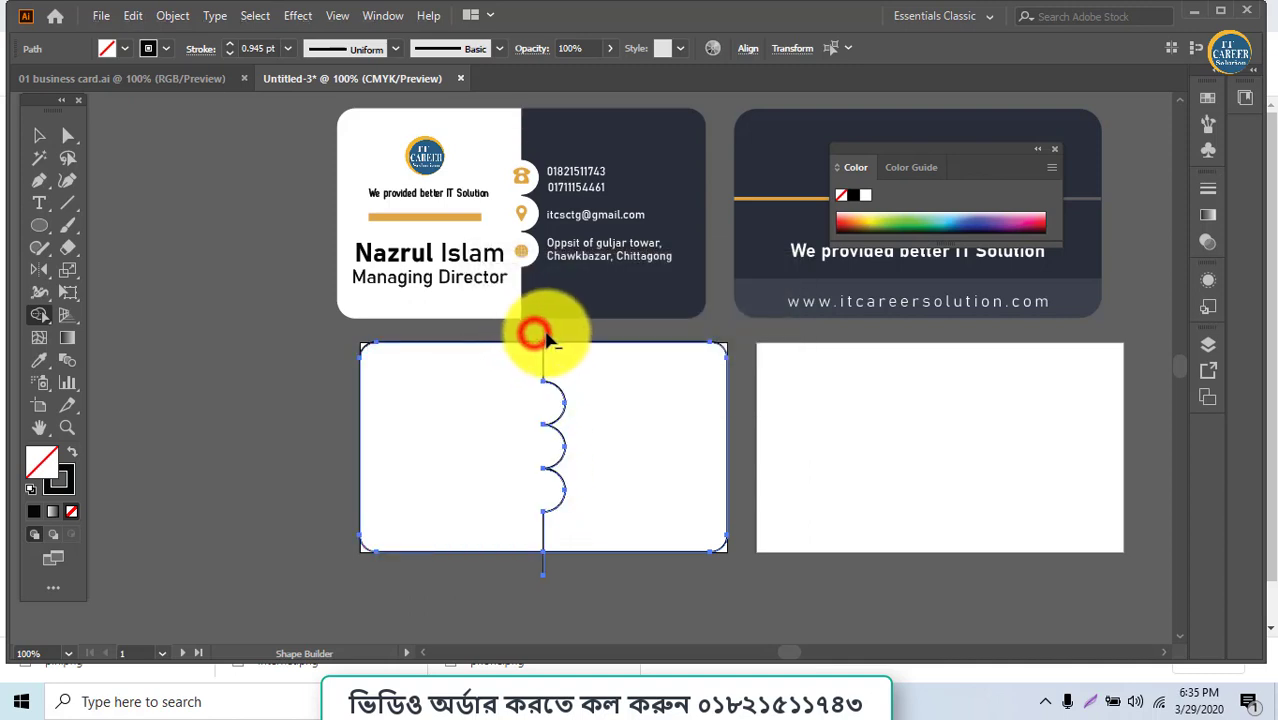
click(553, 559)
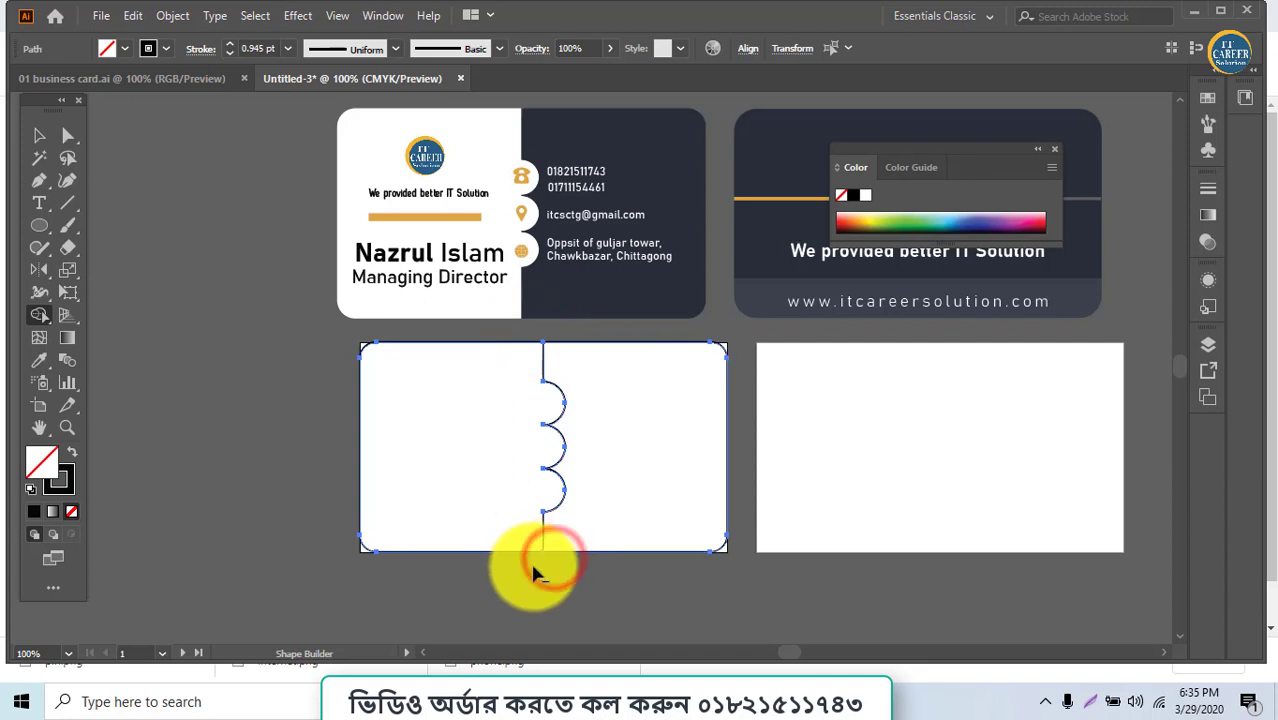
Give the left scalloped path the sample card's white fill with the Eyedropper
click(41, 135)
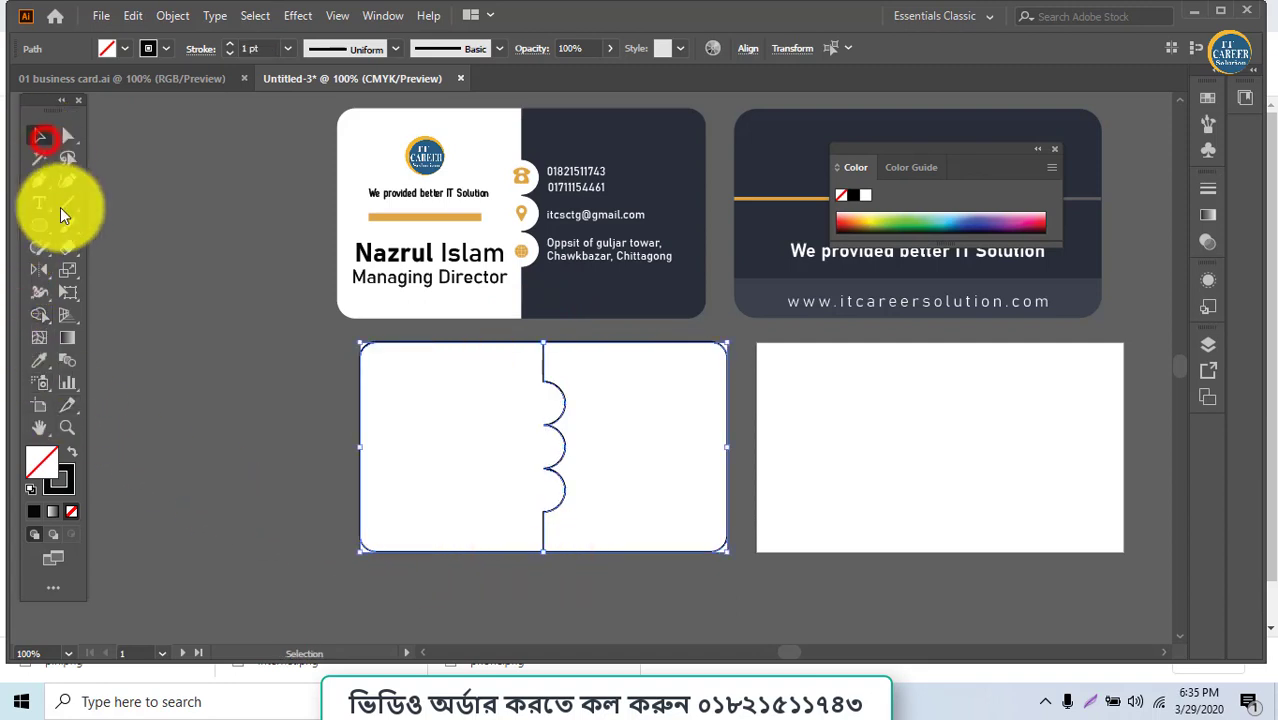
click(92, 300)
click(344, 461)
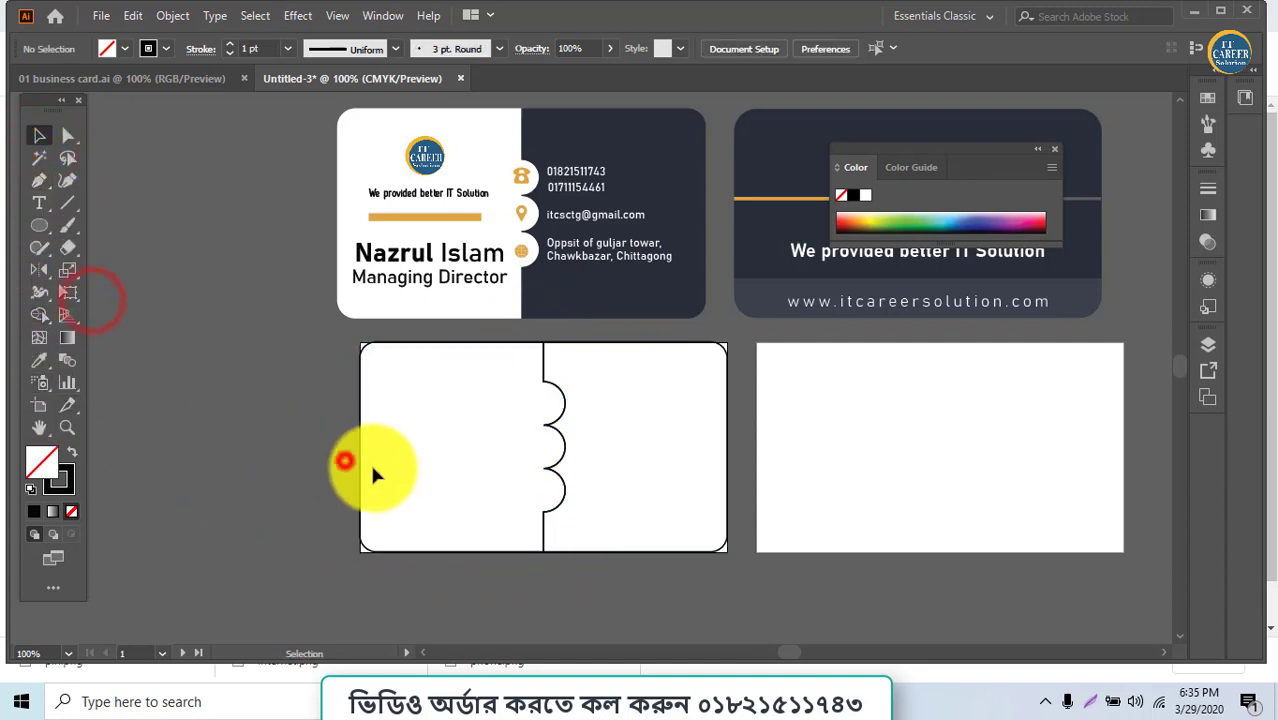
click(39, 362)
click(364, 174)
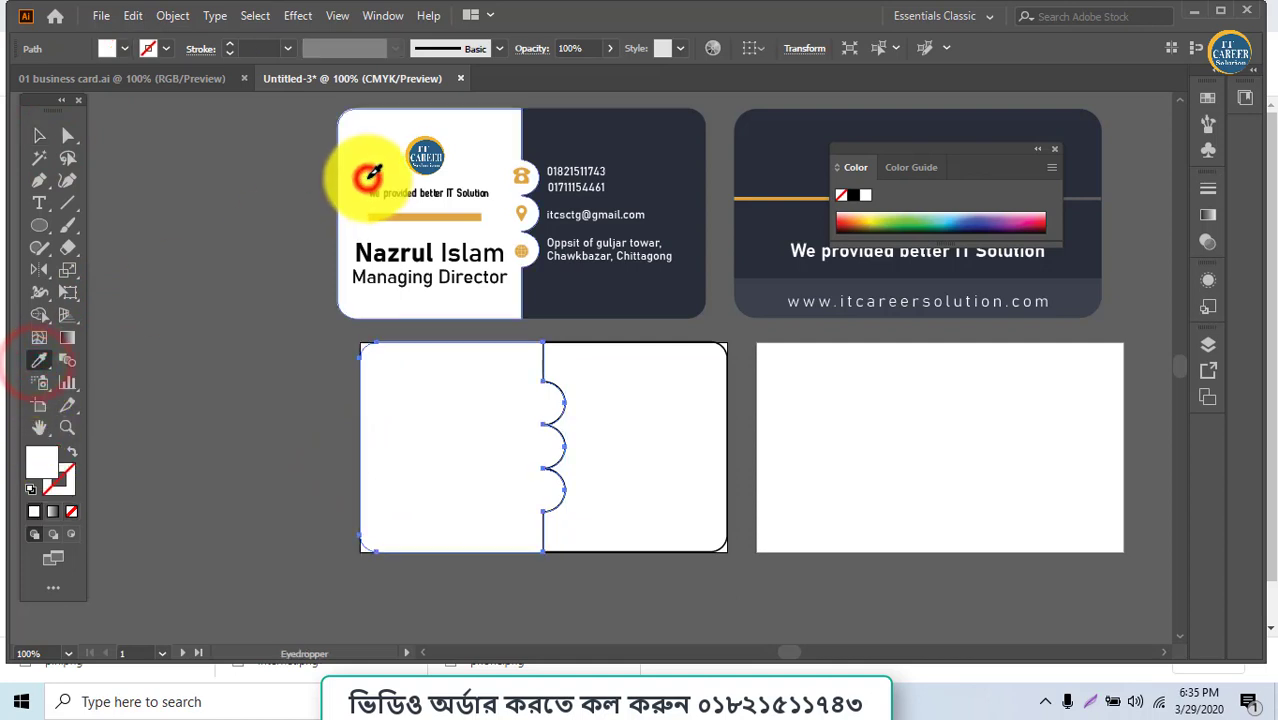
click(37, 135)
click(197, 457)
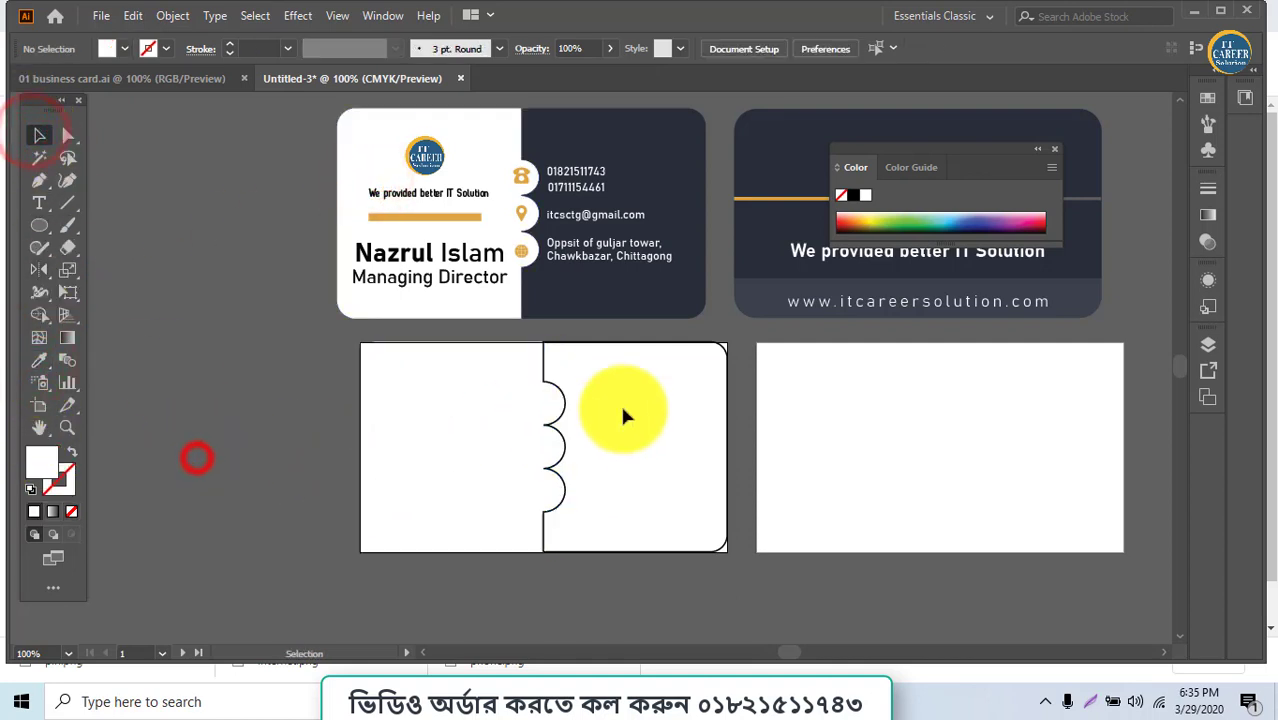
Fill the right-half scalloped path with the sample card's dark navy
click(728, 412)
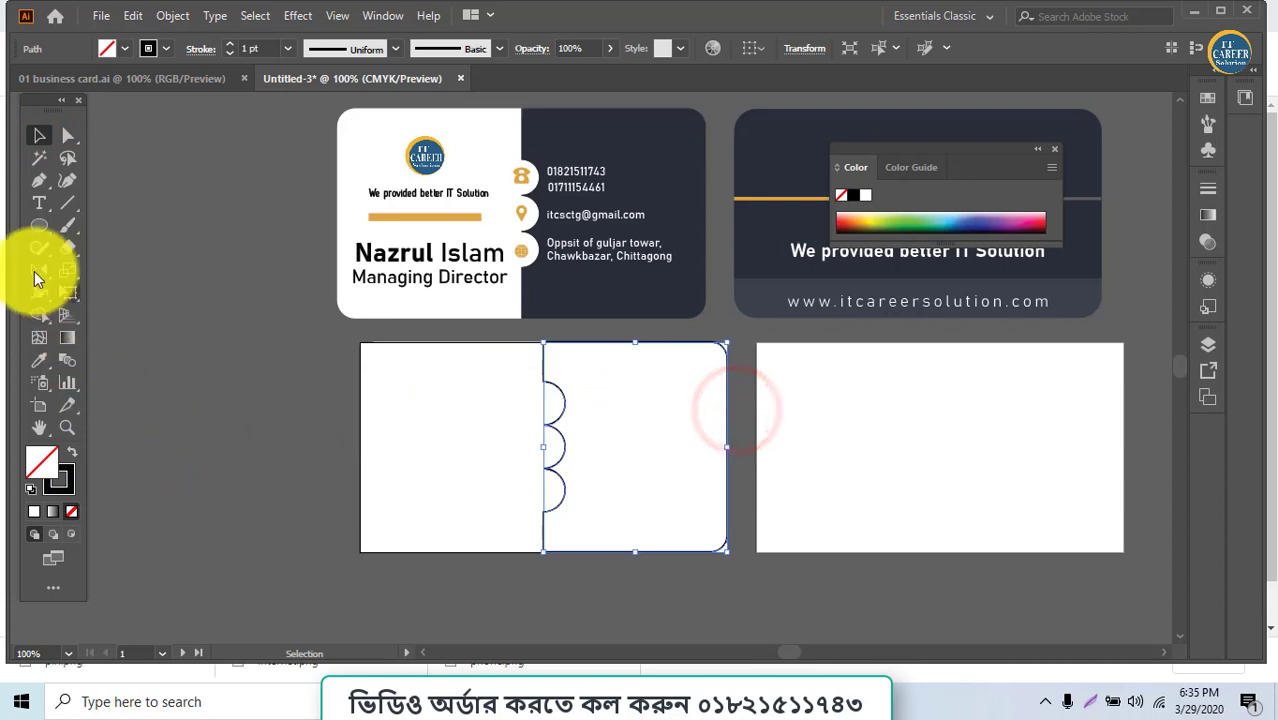
click(42, 358)
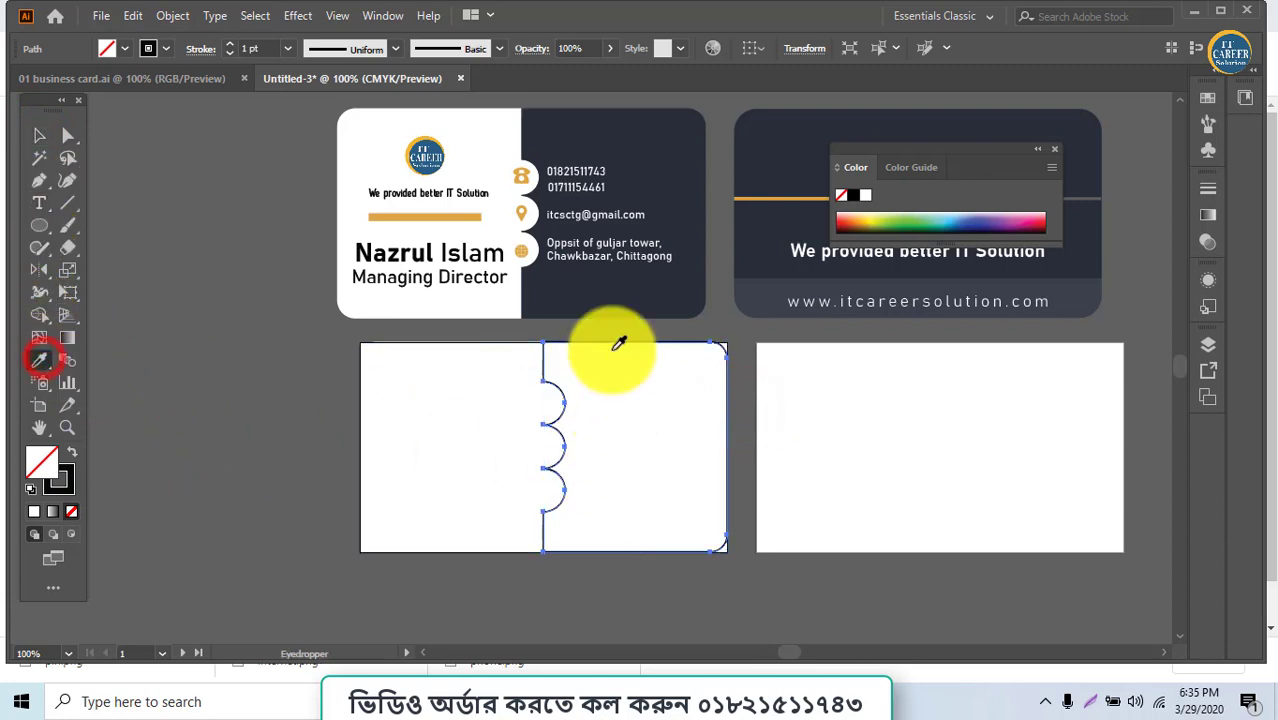
click(70, 450)
double_click(42, 463)
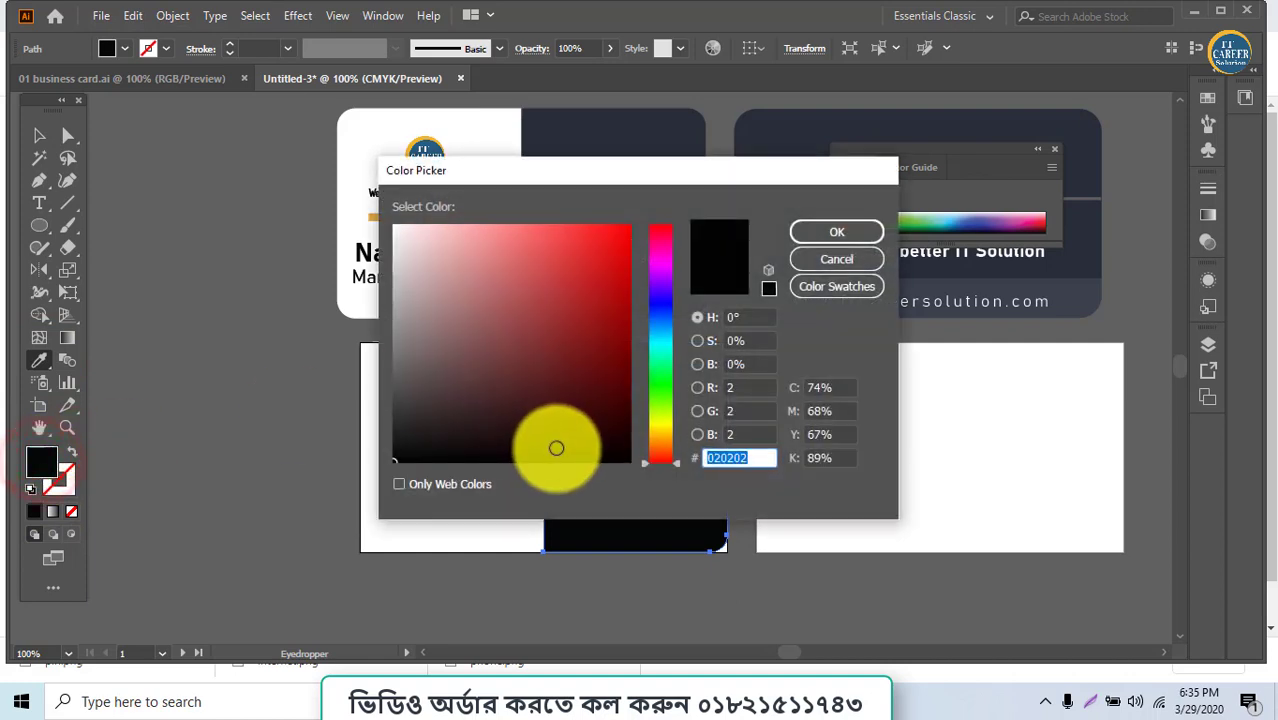
click(660, 348)
drag(663, 408, 665, 462)
click(416, 456)
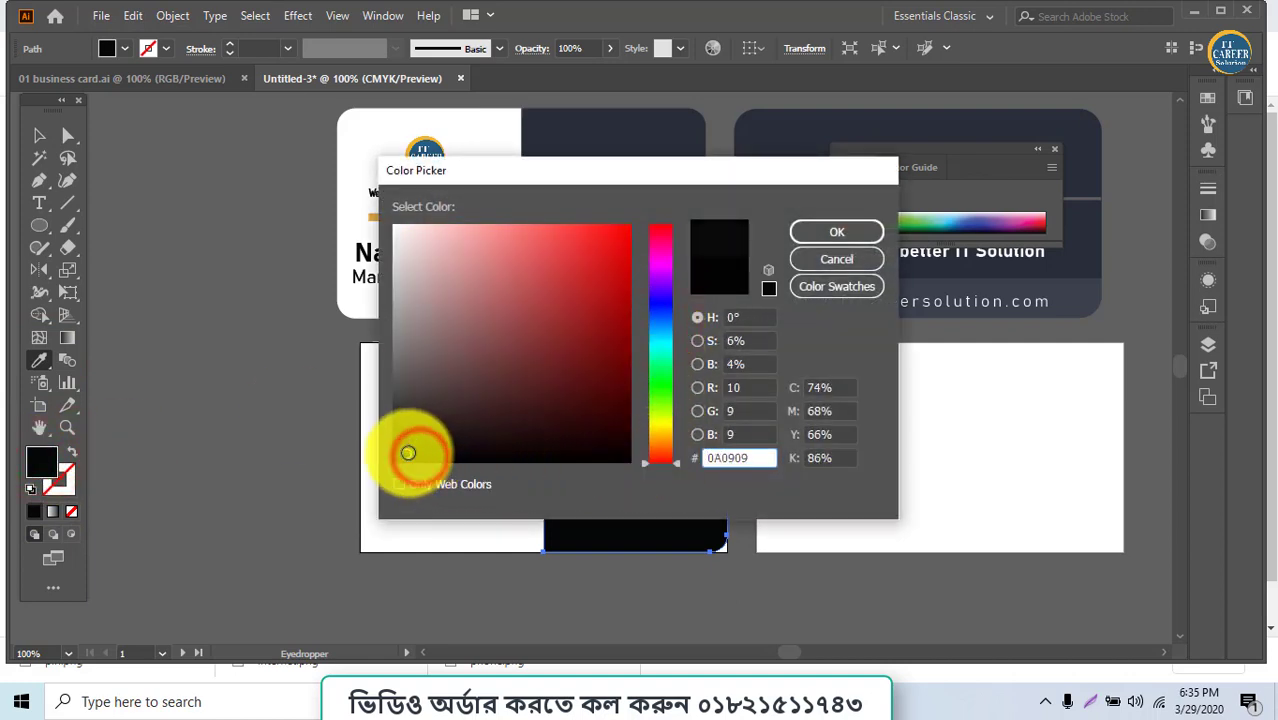
click(803, 231)
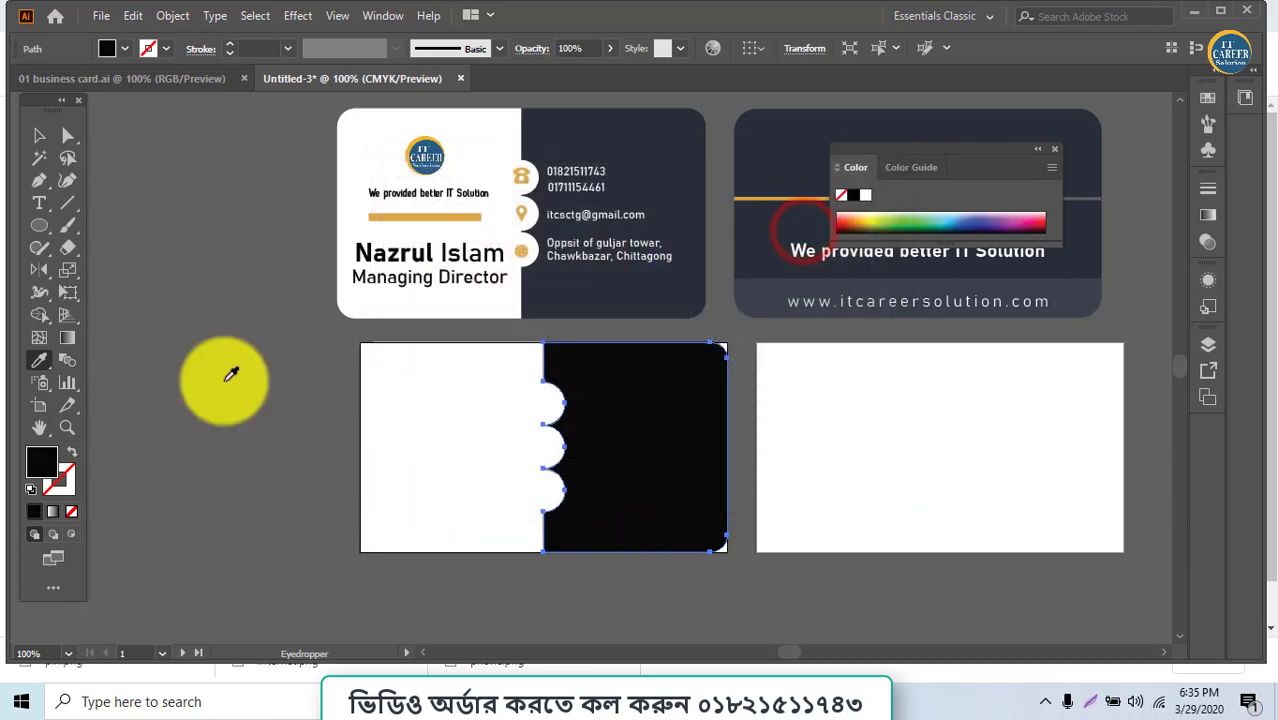
click(647, 141)
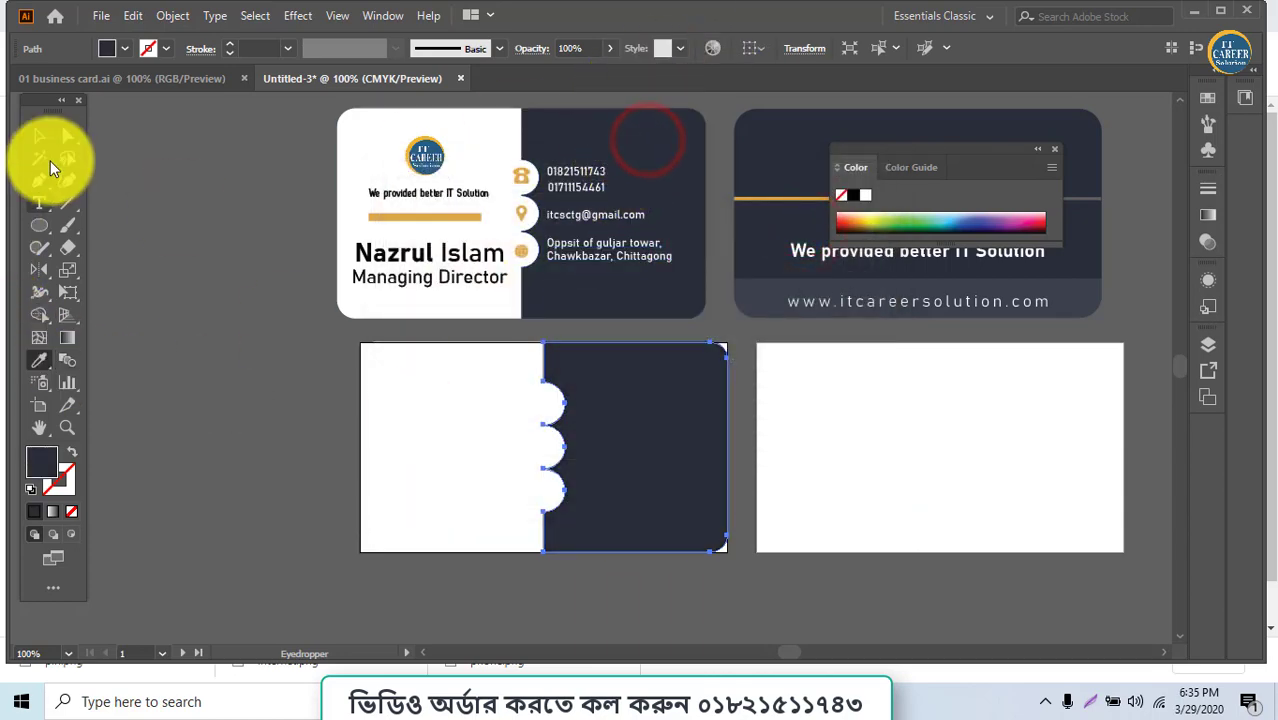
click(304, 378)
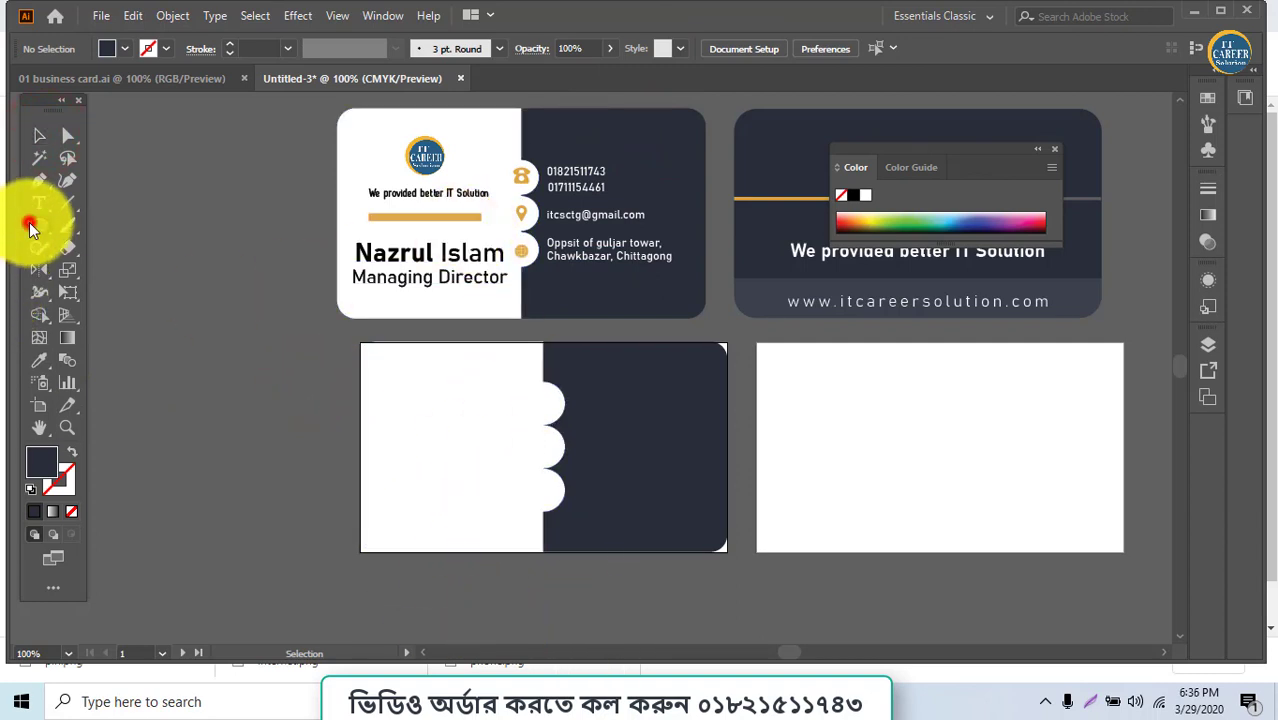
Draw a thin bar on the white half and give it the sample card's orange
drag(30, 228, 73, 228)
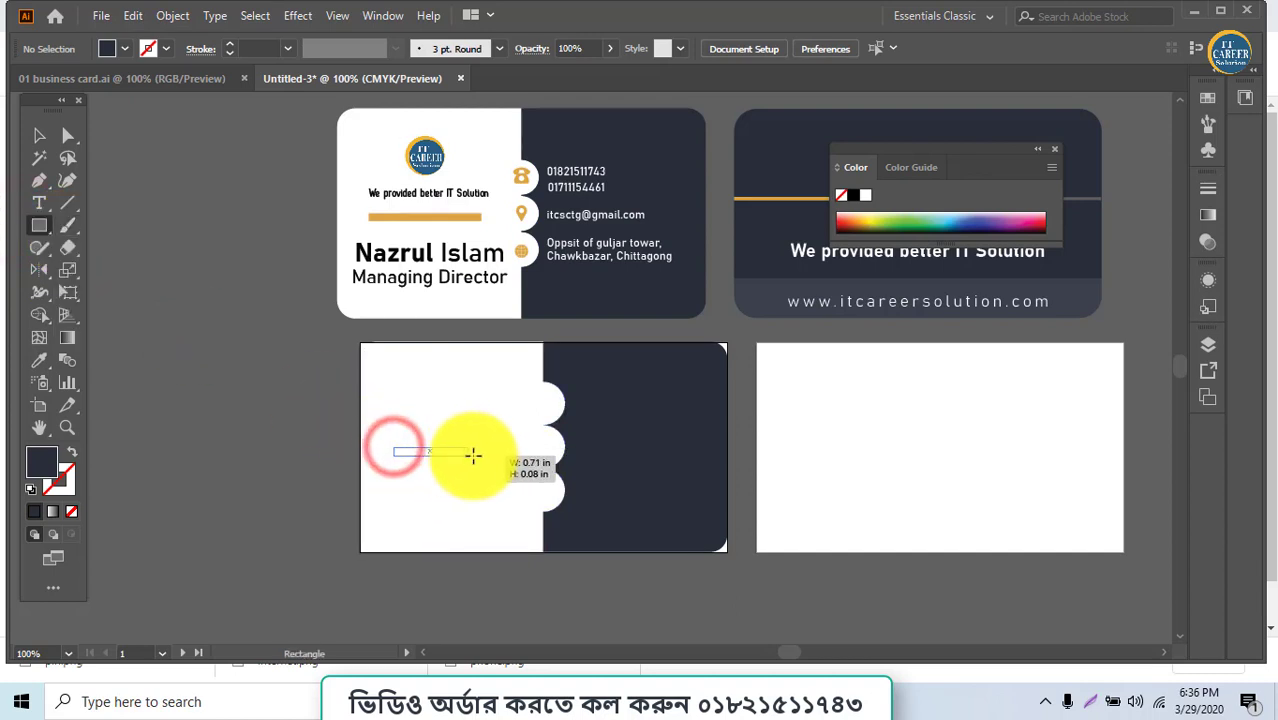
drag(394, 446, 503, 453)
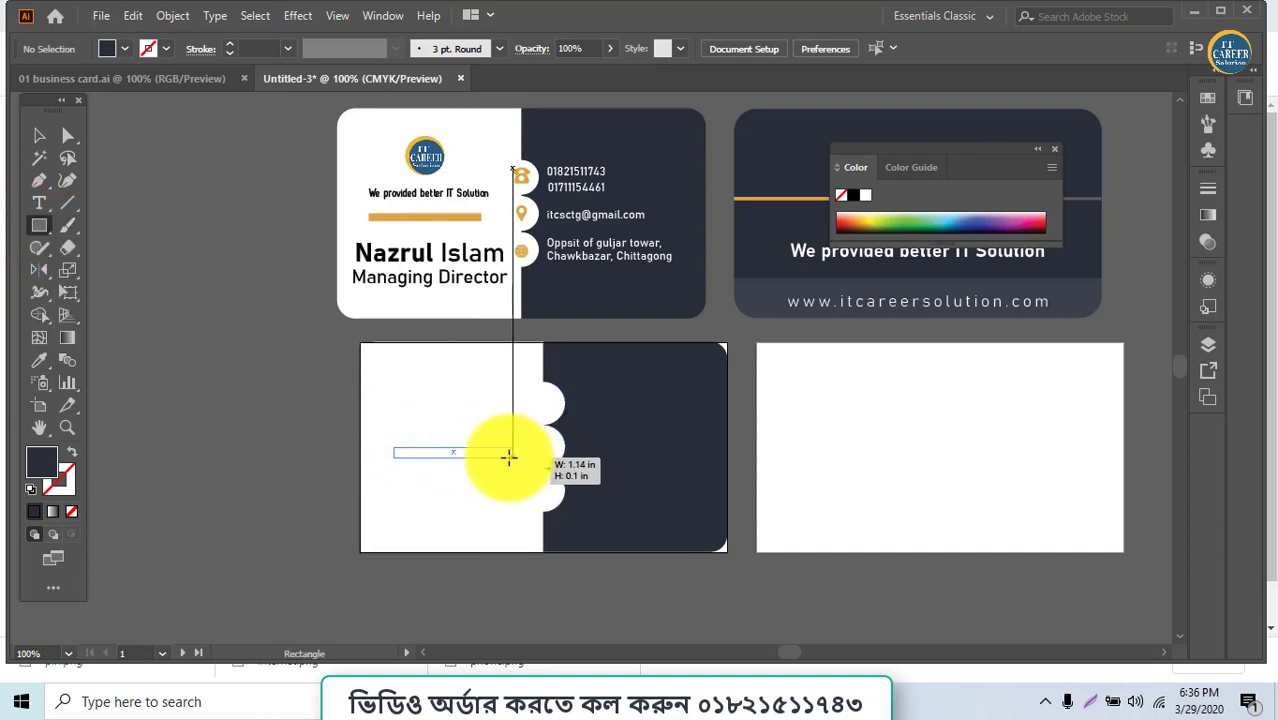
drag(508, 457, 511, 454)
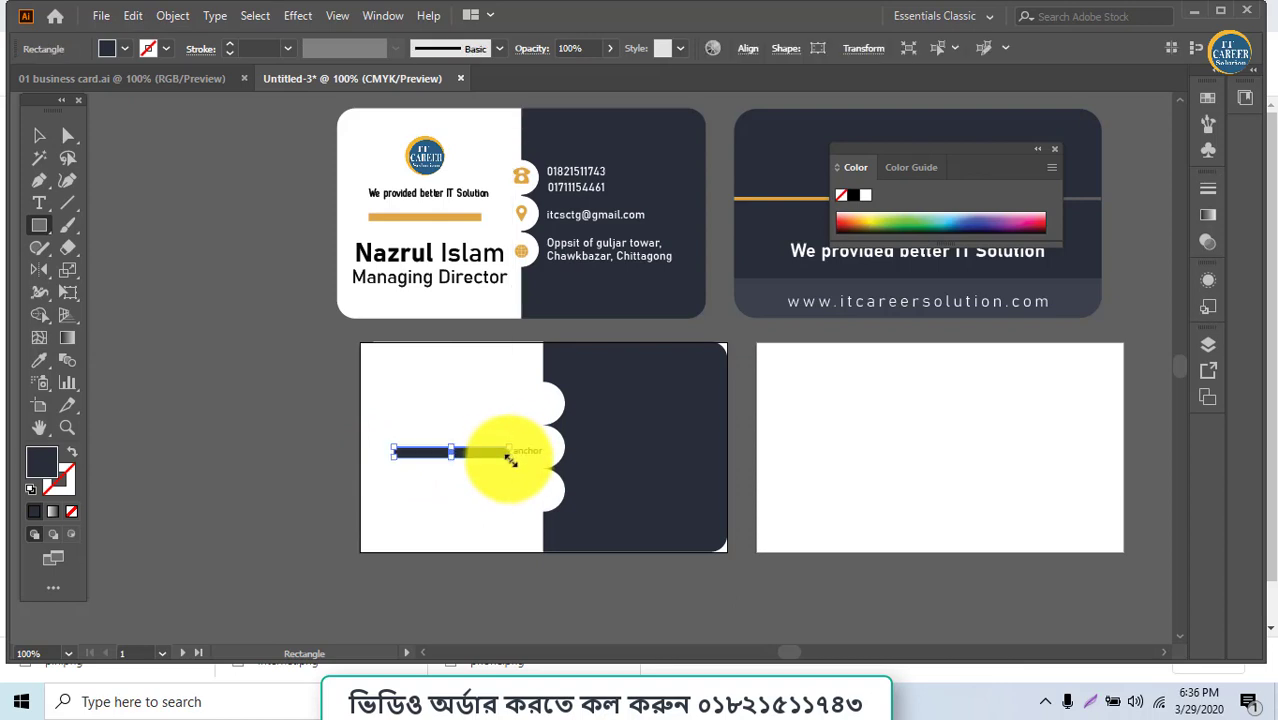
click(39, 361)
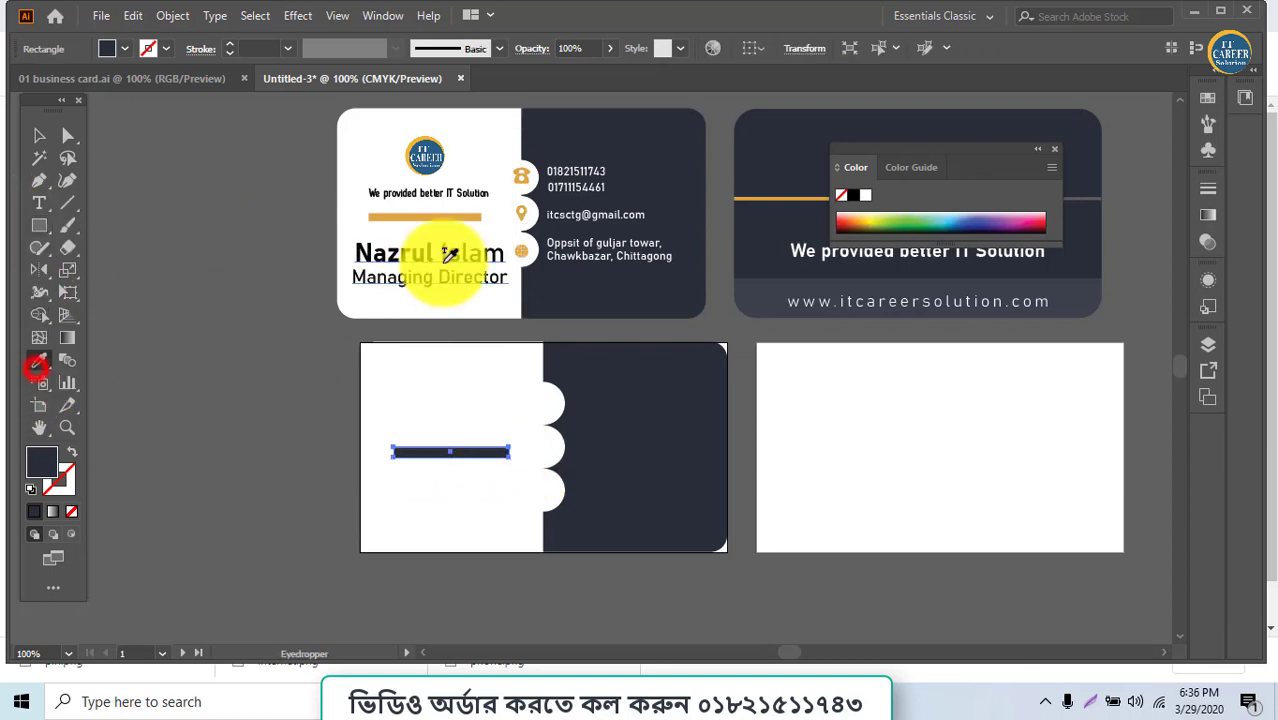
click(428, 214)
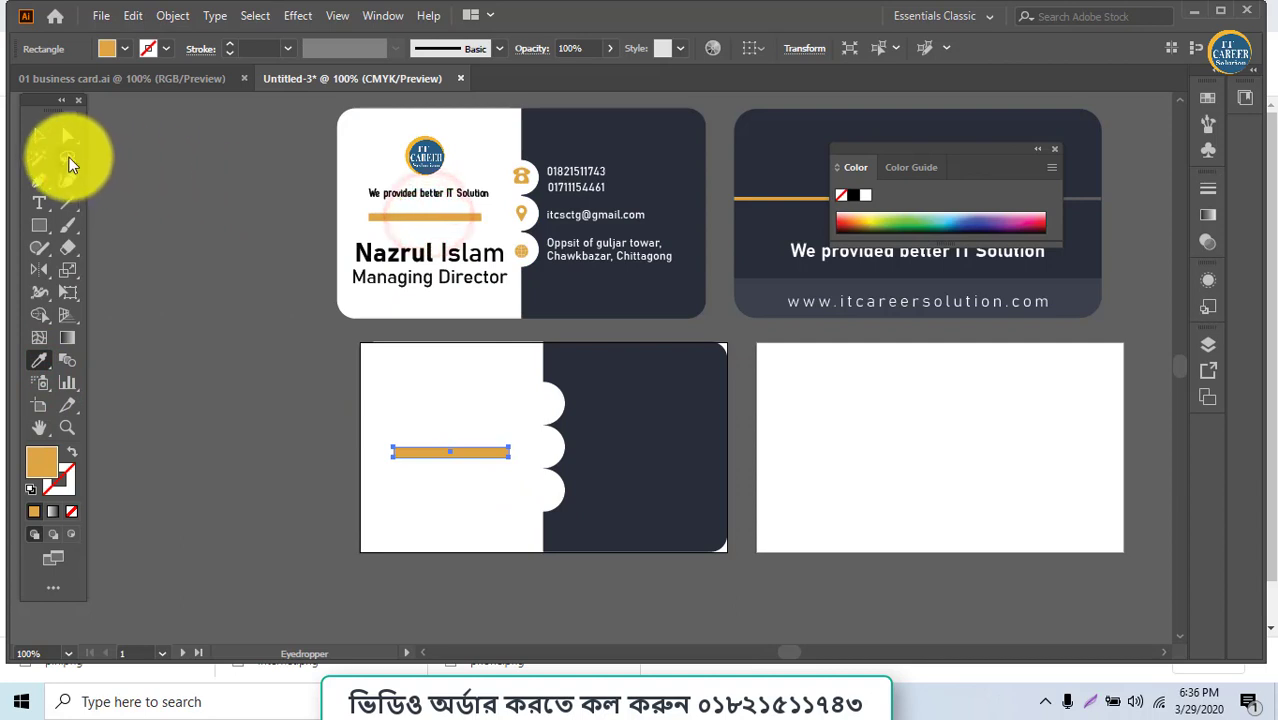
click(40, 138)
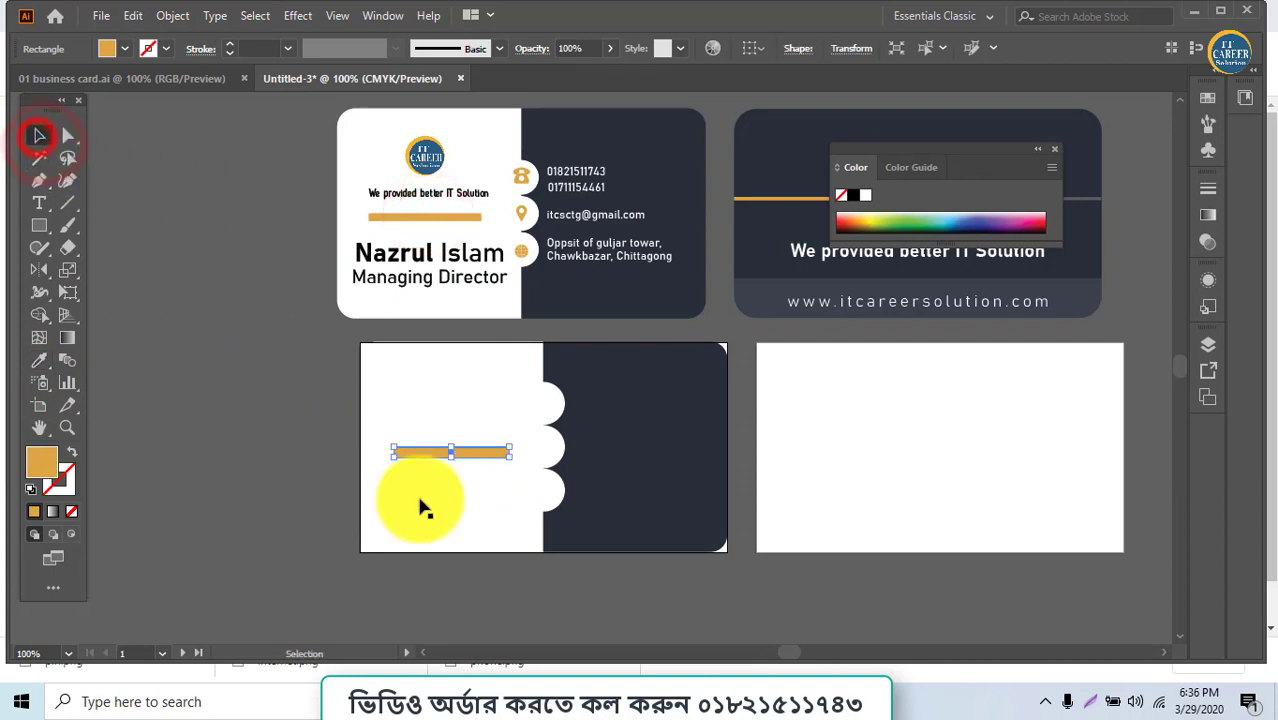
click(540, 586)
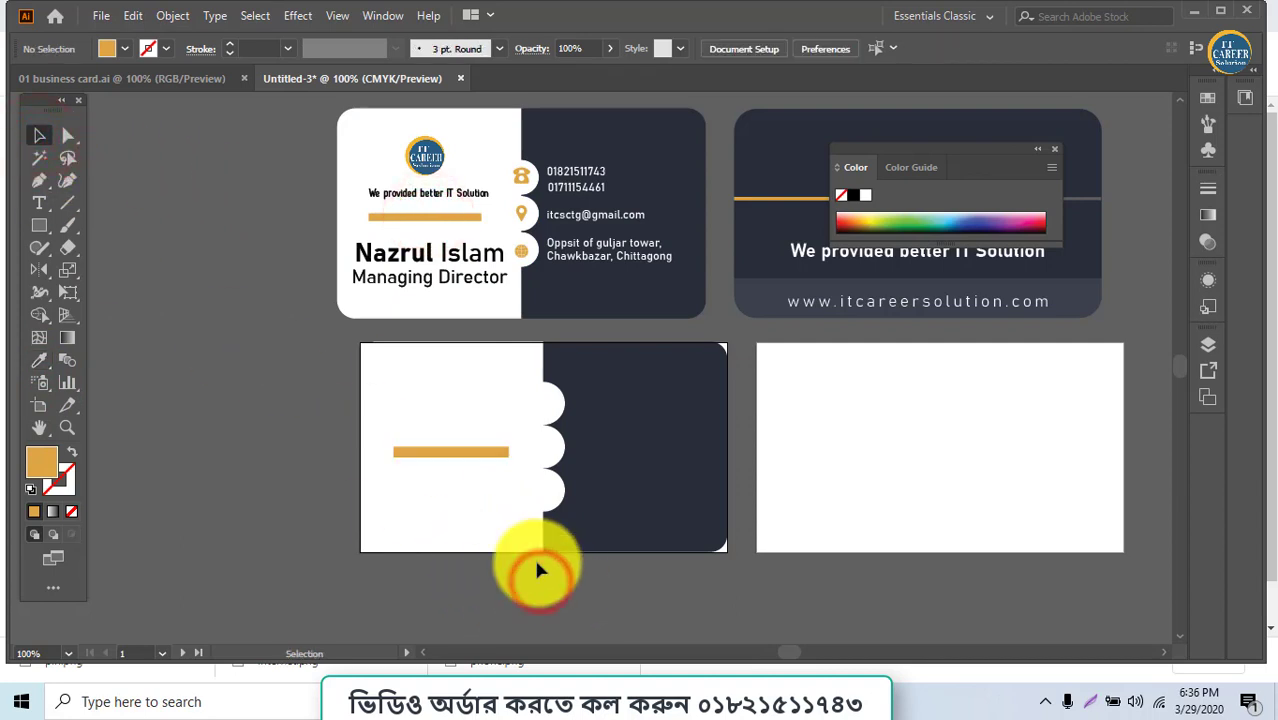
click(95, 17)
Place logo-it.png from the Desktop and scale it down above the orange bar
click(134, 316)
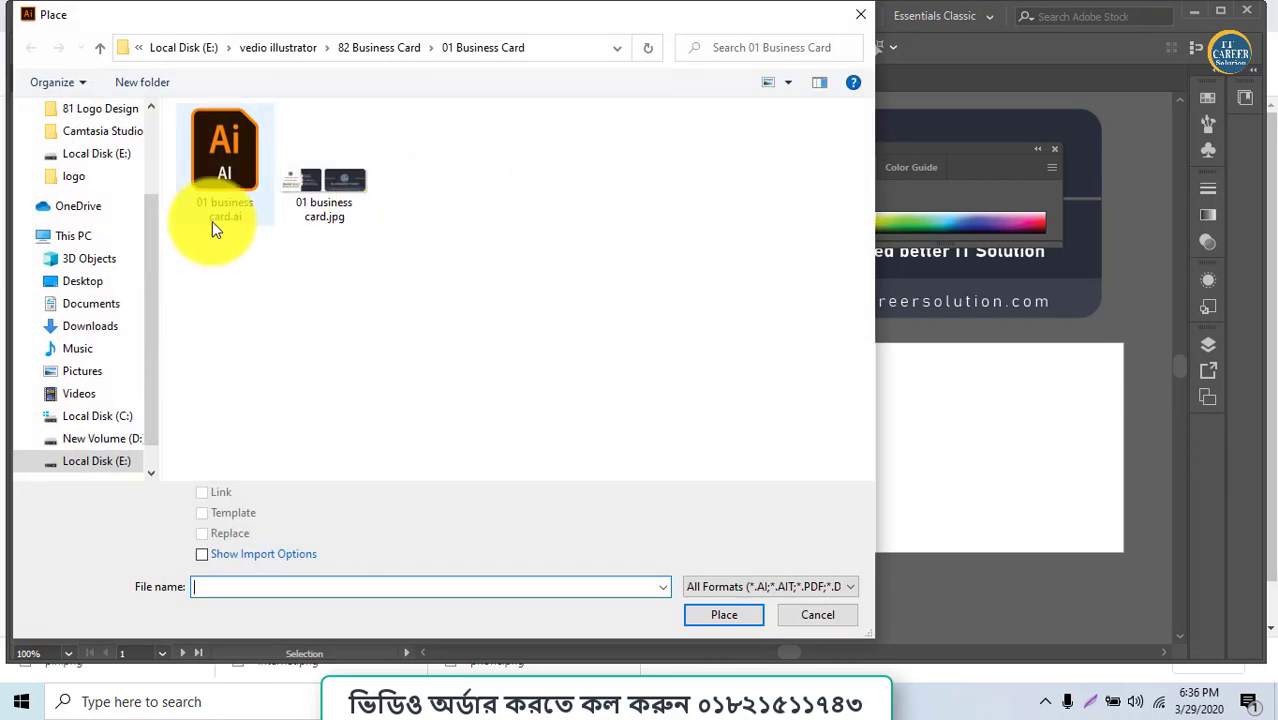
mouse_move(224, 165)
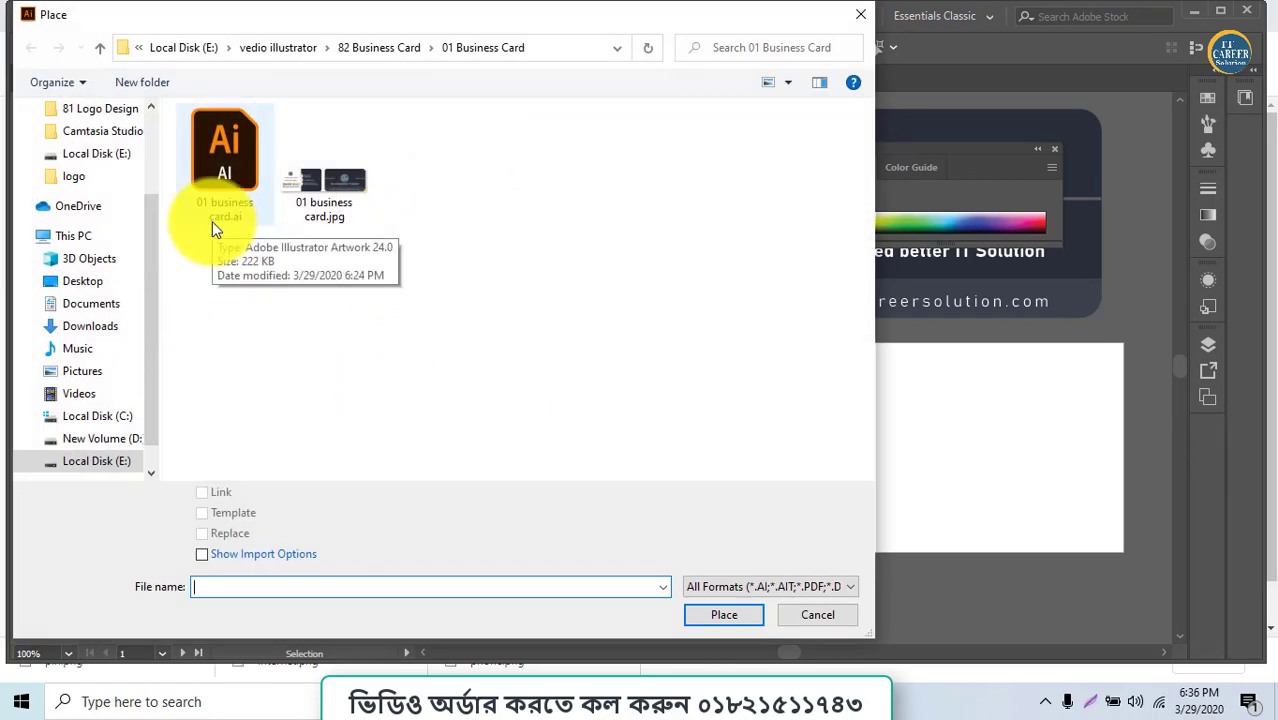
scroll(137, 165, up, 1)
scroll(138, 170, up, 1)
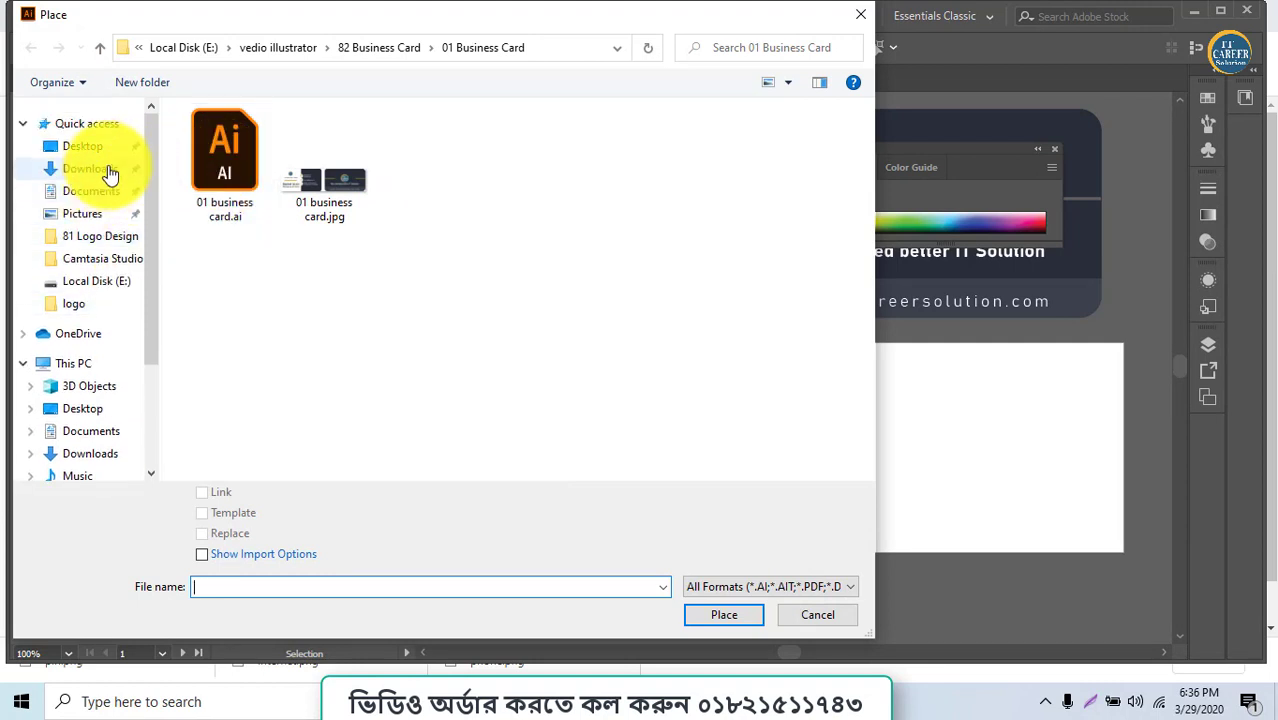
click(95, 147)
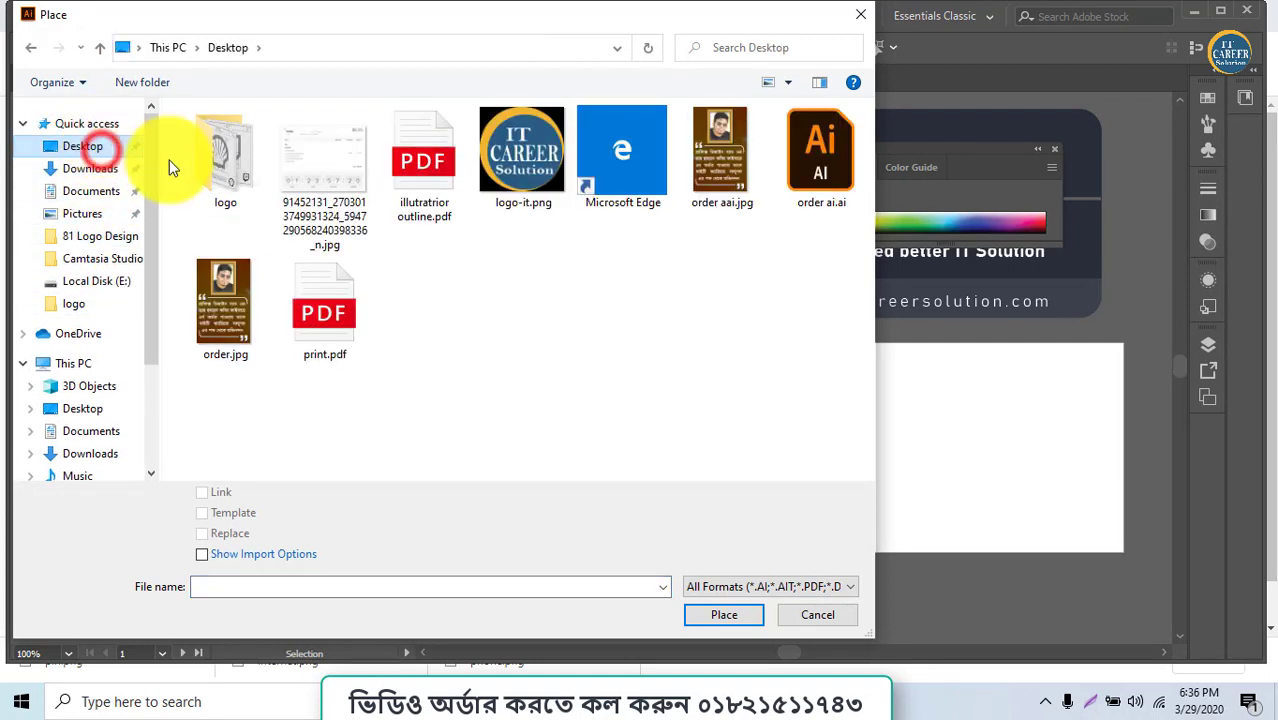
double_click(555, 180)
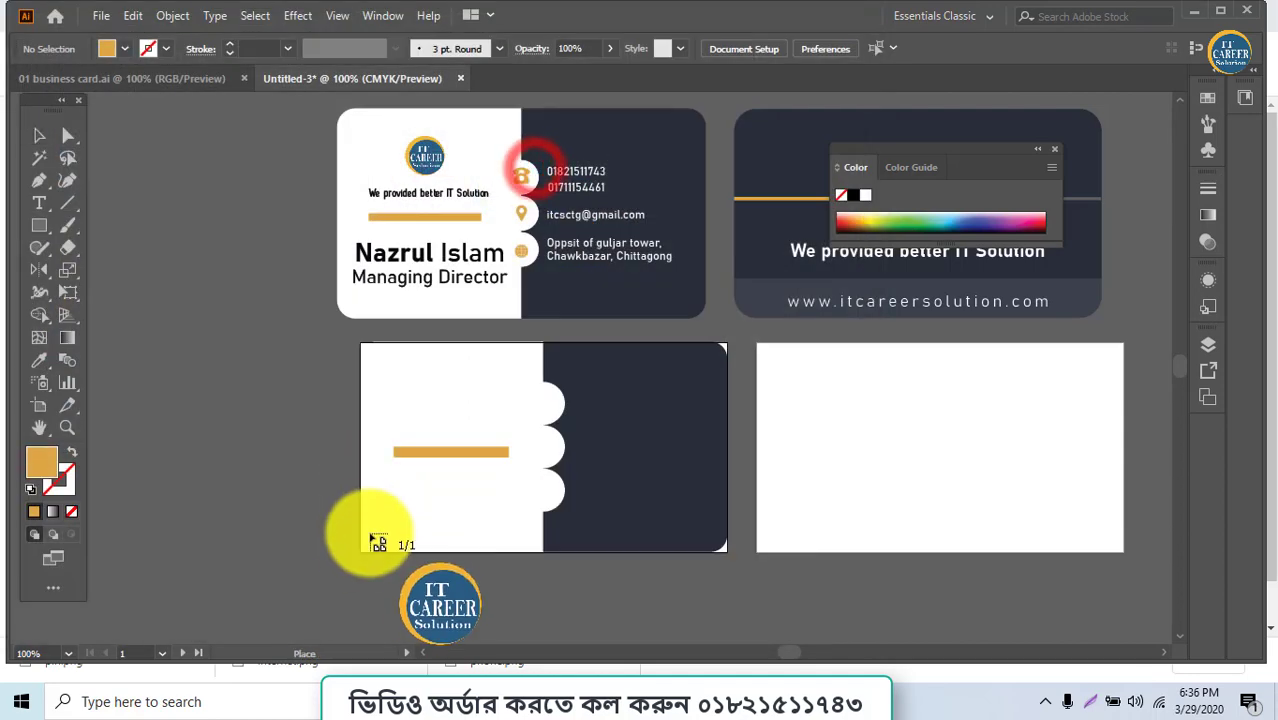
click(243, 326)
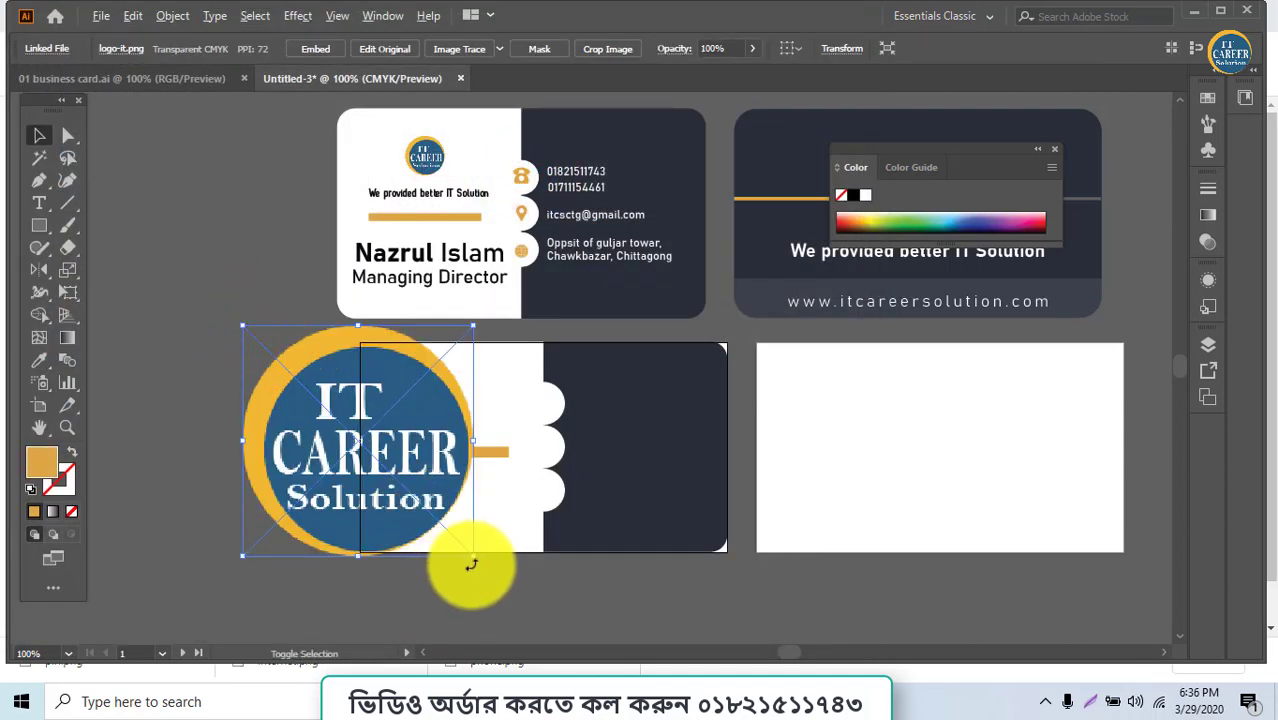
mouse_move(472, 558)
mouse_down()
mouse_move(393, 476)
mouse_move(434, 398)
mouse_move(459, 405)
mouse_move(450, 410)
mouse_up()
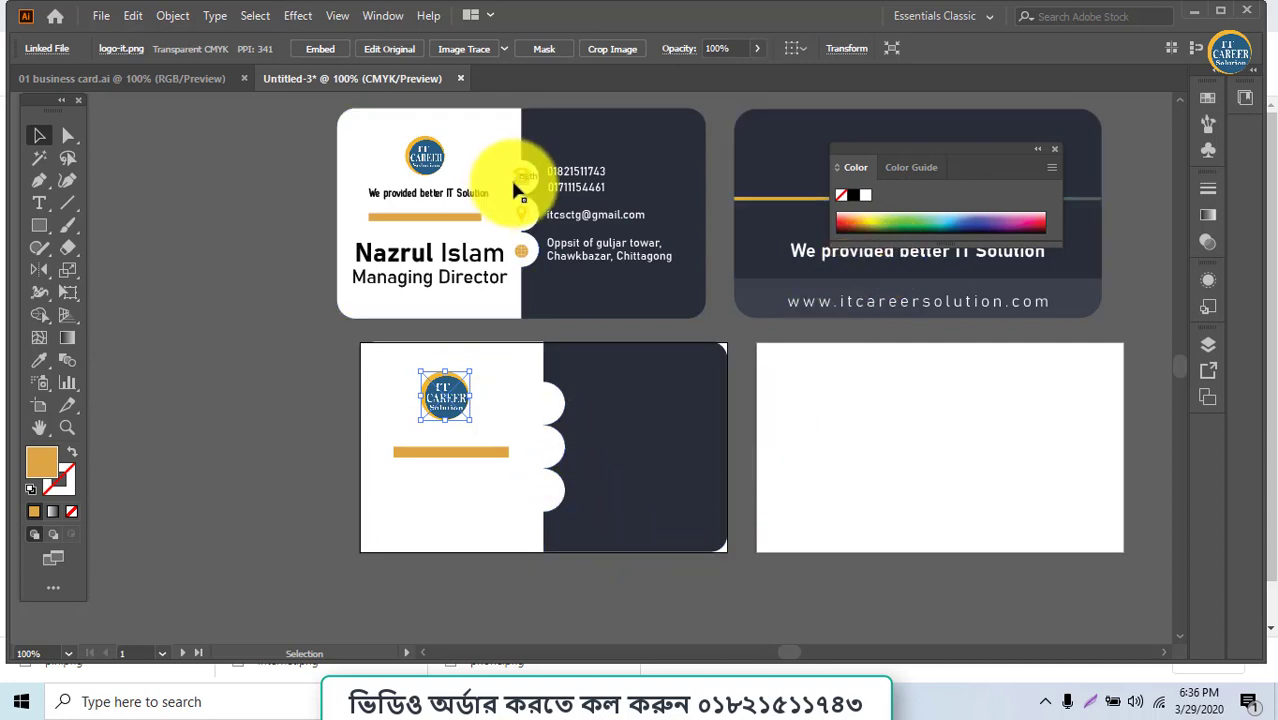
Search Google for 'icon' in Chrome, open the flaticon result, then return to Illustrator
key(alt+Tab)
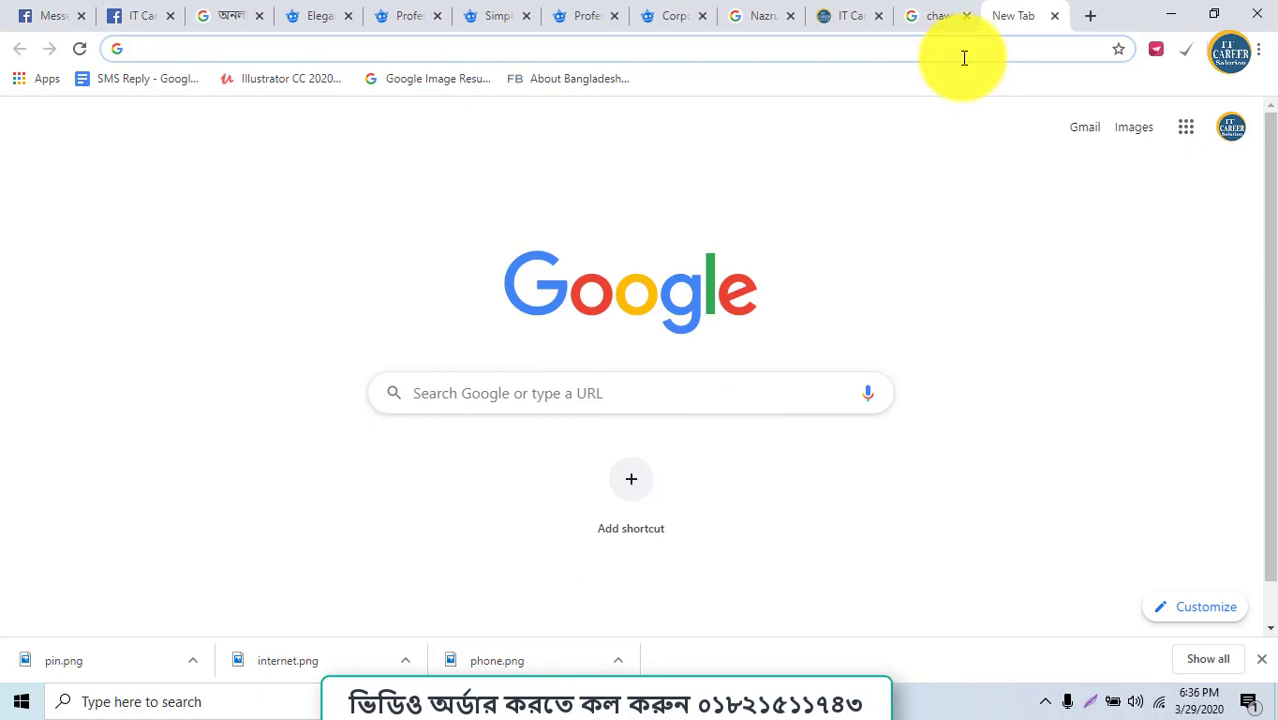
text(icome)
key(BackSpace)
key(BackSpace)
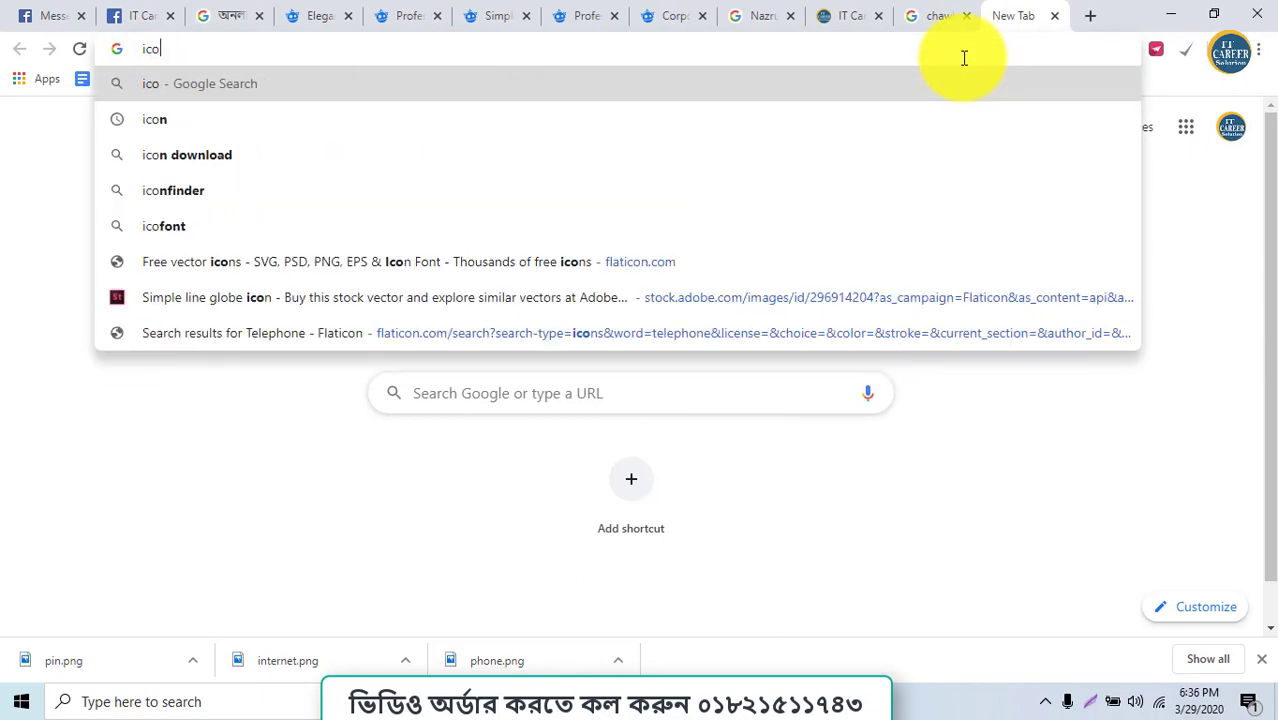
text(n)
key(Return)
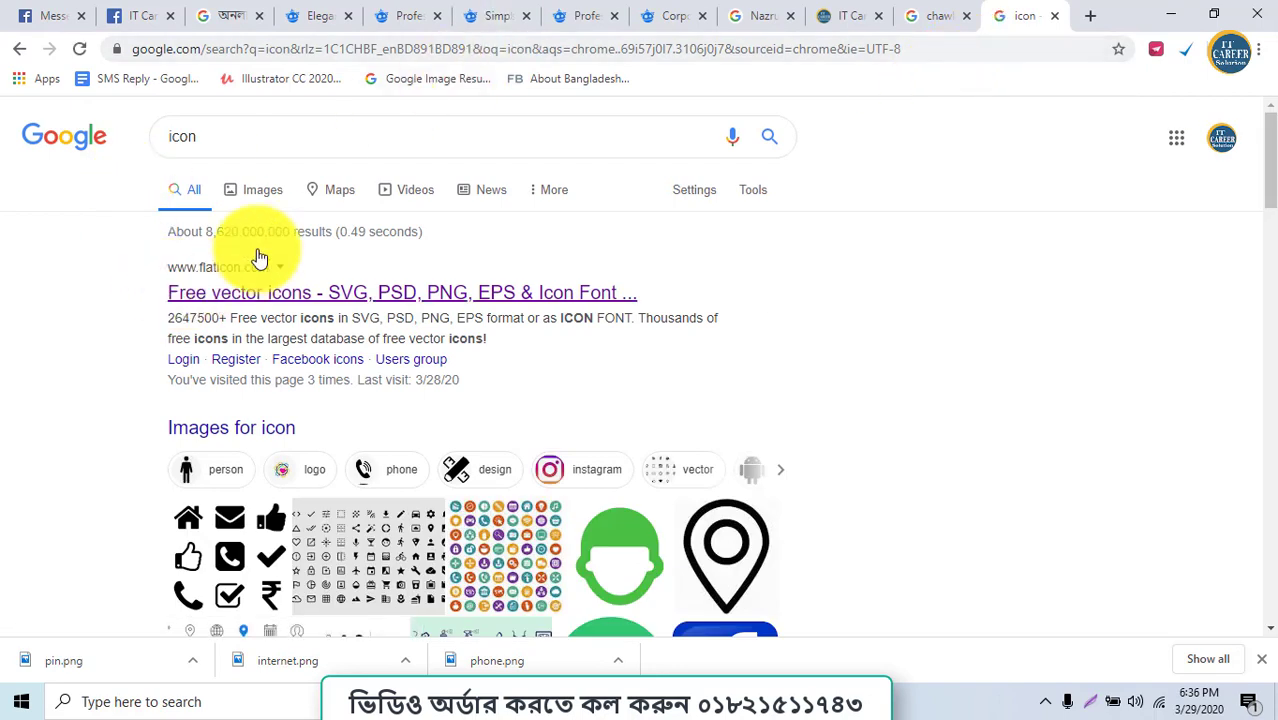
click(257, 300)
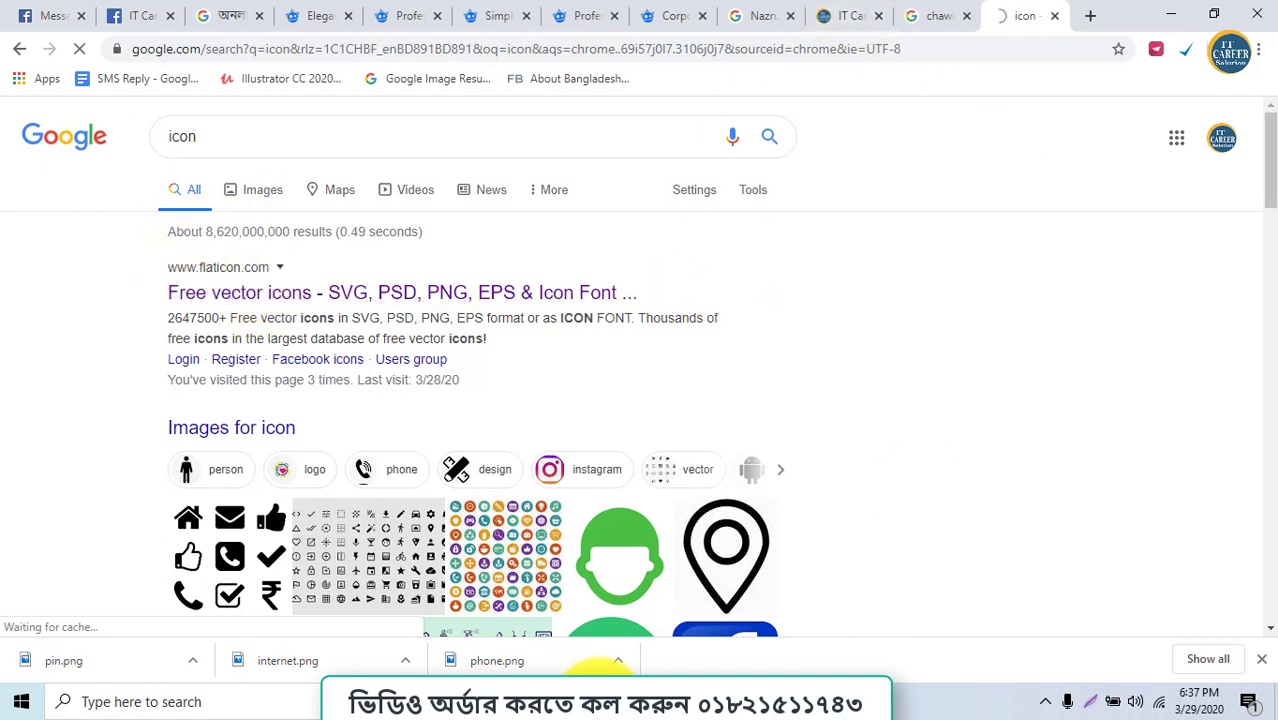
click(600, 701)
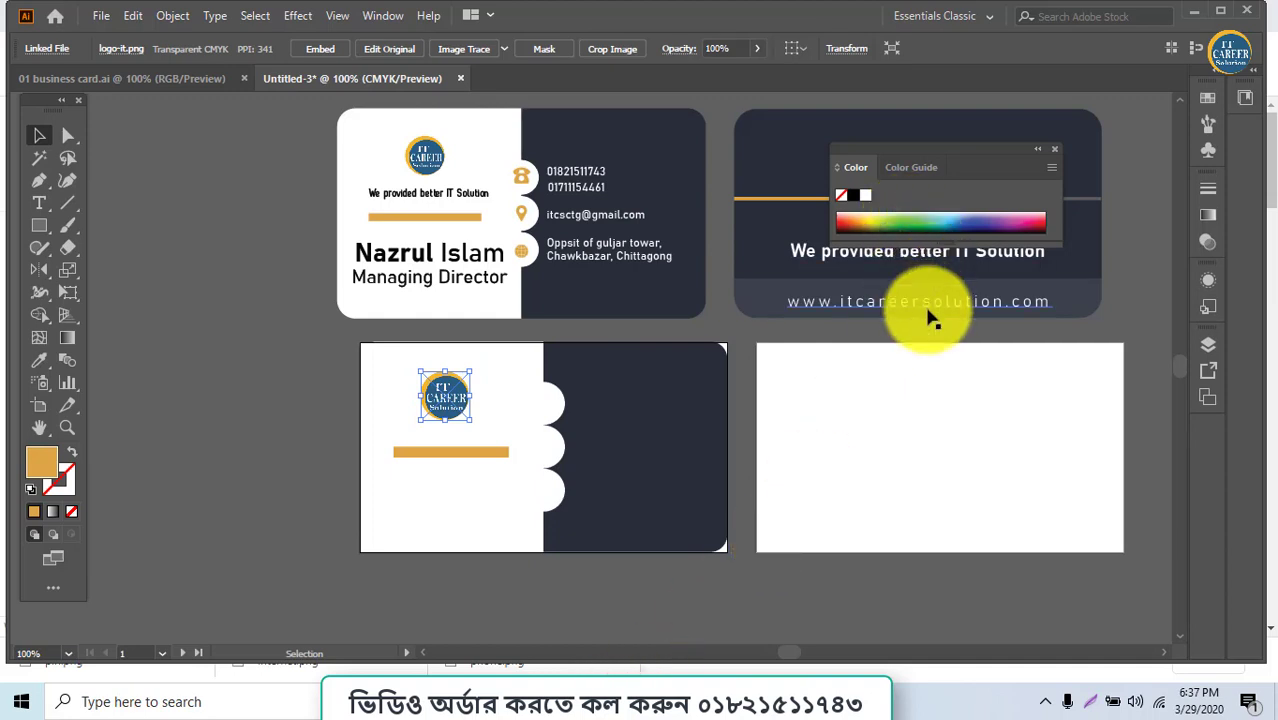
Draw a rounded rectangle over the blank back card and give it the reference card's navy fill
click(39, 226)
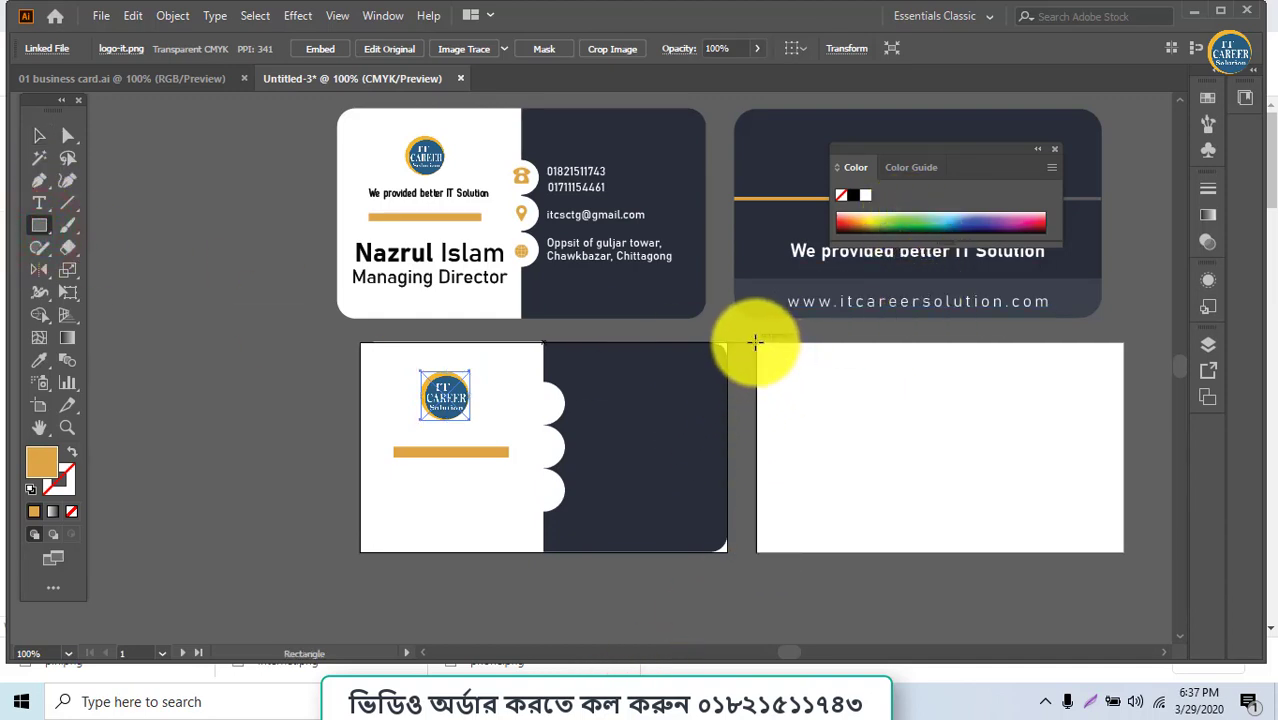
drag(755, 343, 1122, 551)
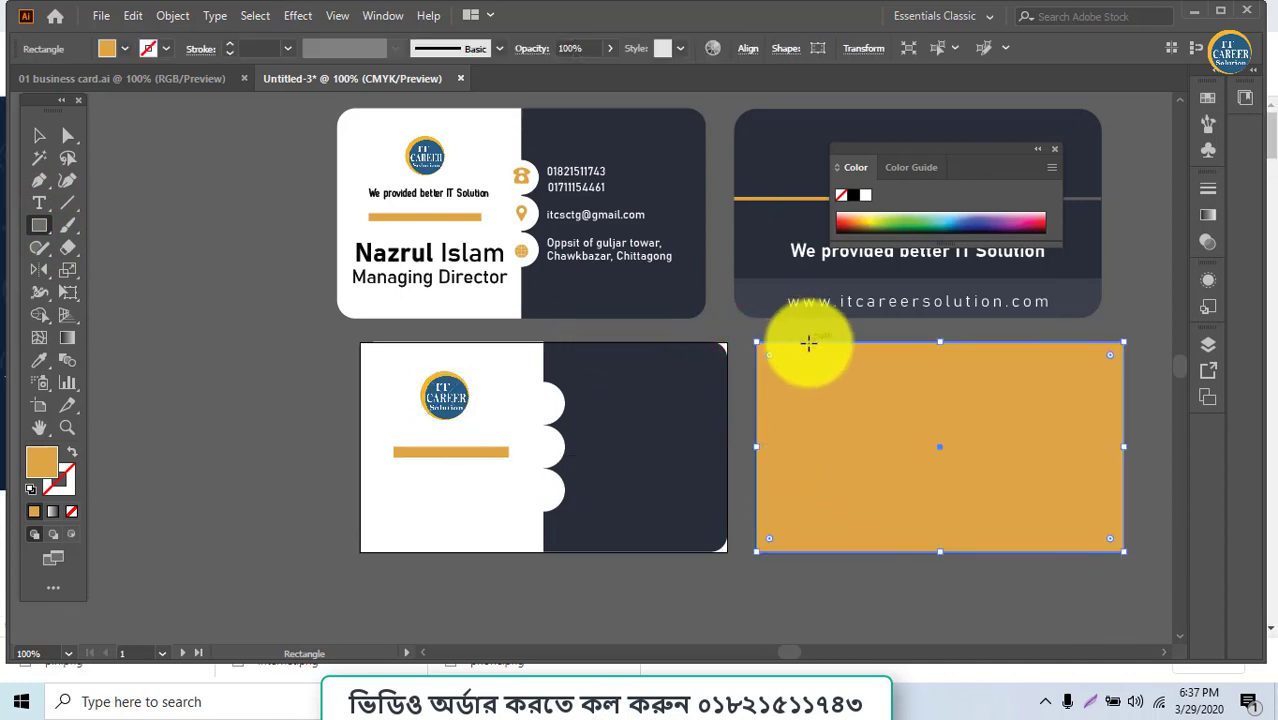
mouse_move(769, 355)
mouse_down()
mouse_move(780, 369)
mouse_move(774, 358)
mouse_up()
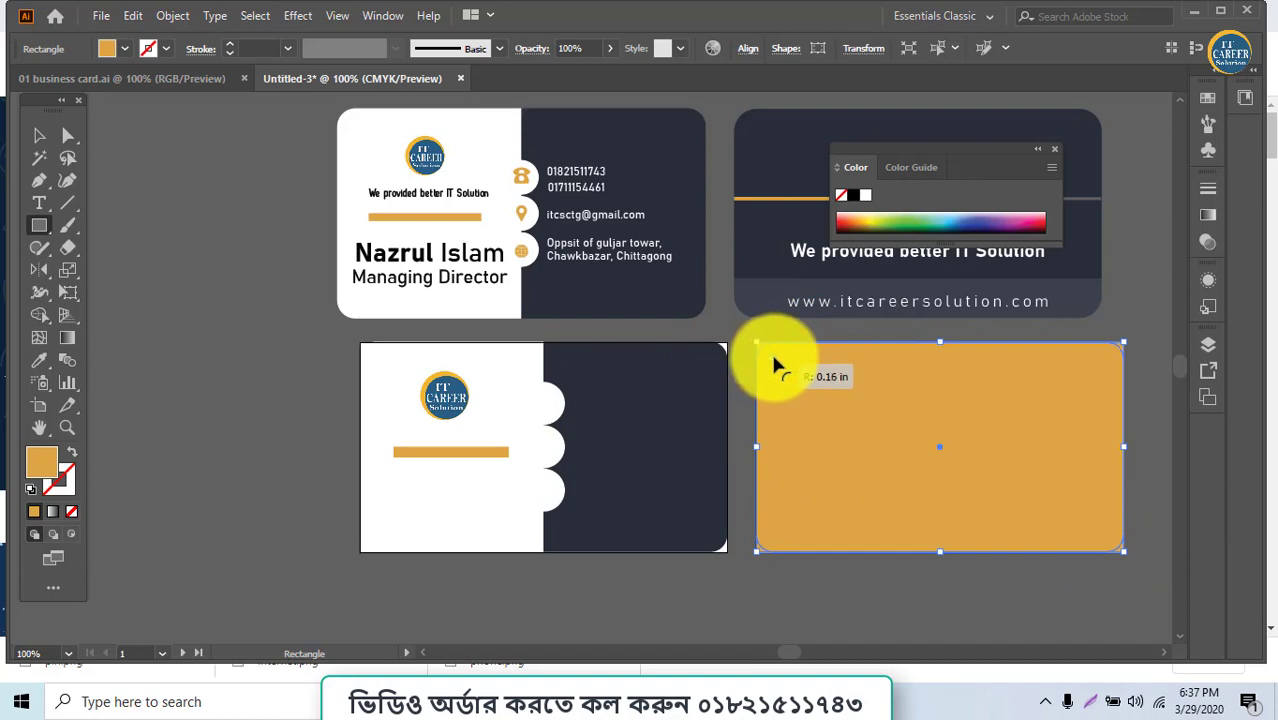
click(39, 360)
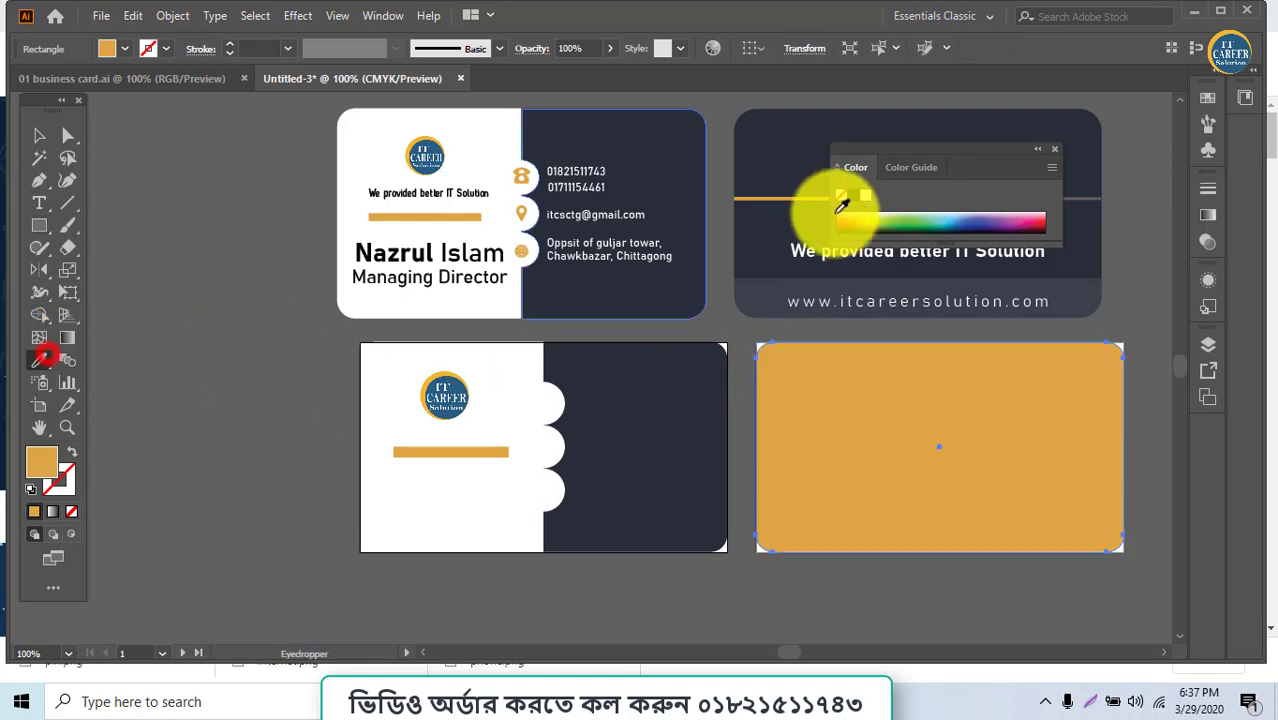
click(755, 154)
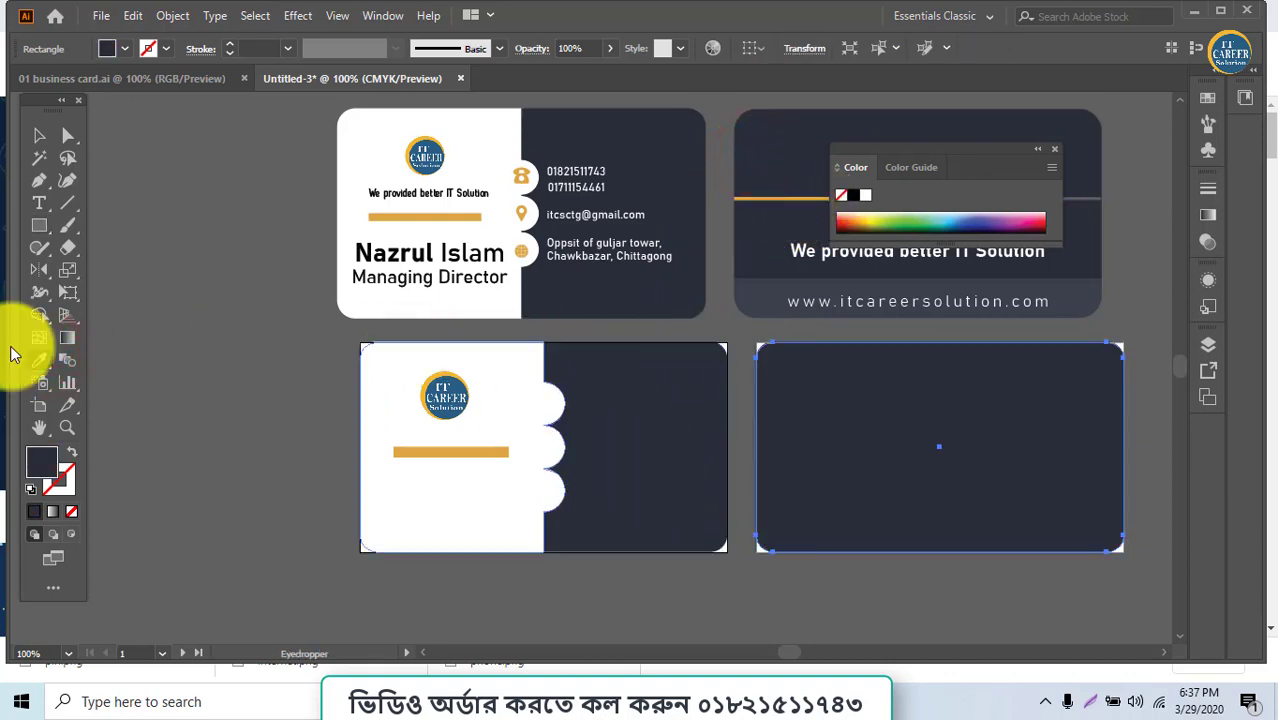
Draw a horizontal line across the lower part of the navy card
click(39, 226)
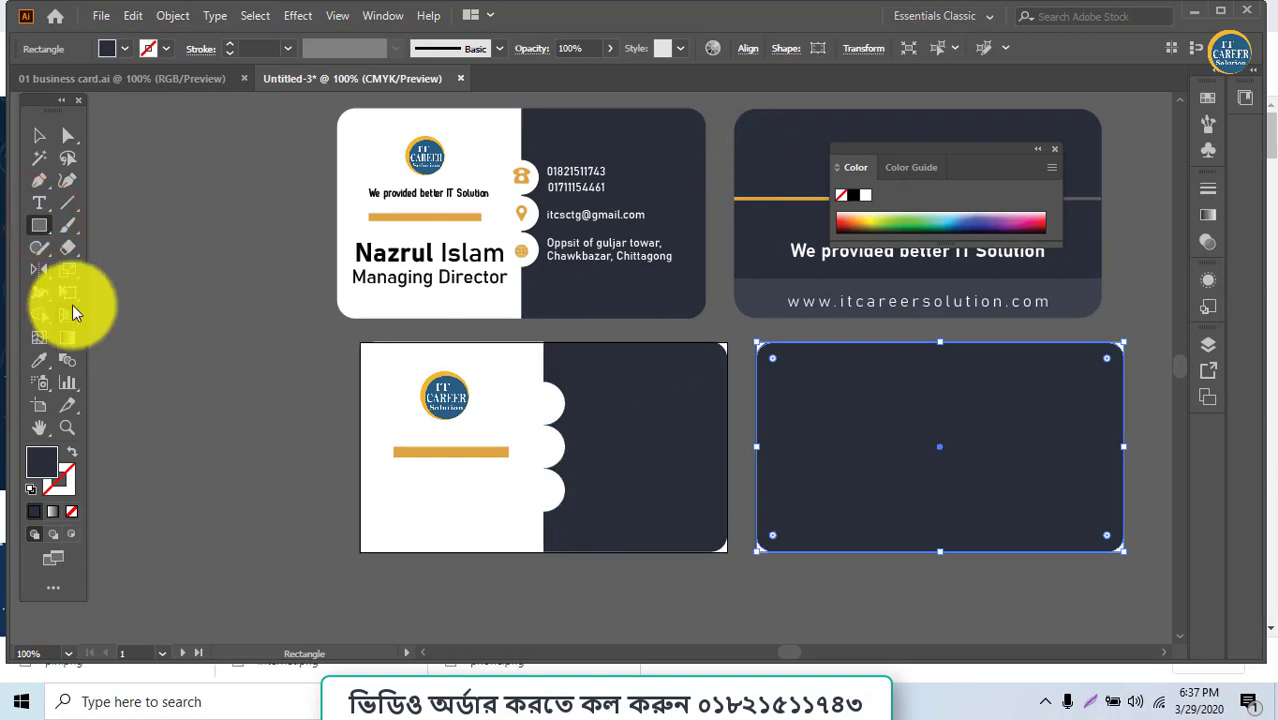
click(67, 203)
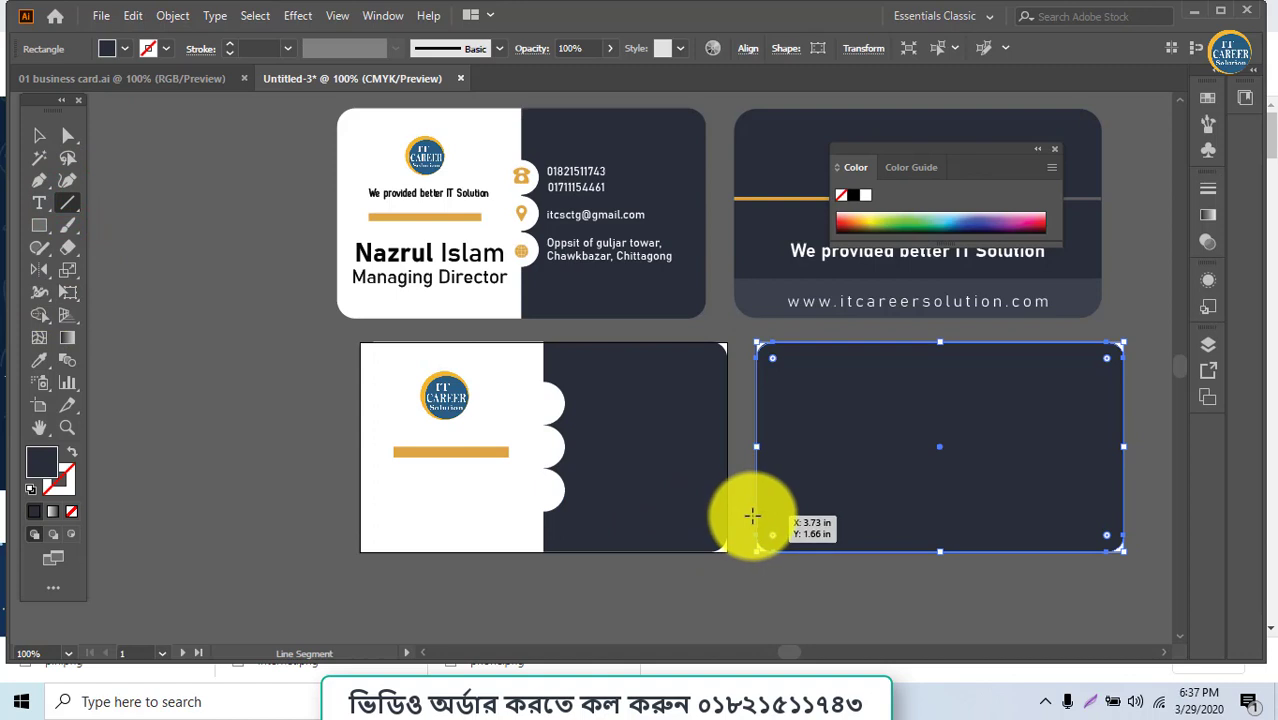
mouse_move(748, 519)
mouse_down()
mouse_move(1145, 509)
mouse_move(1135, 512)
mouse_up()
Split the card at the line into an upper panel and a bottom strip with Shape Builder
click(40, 134)
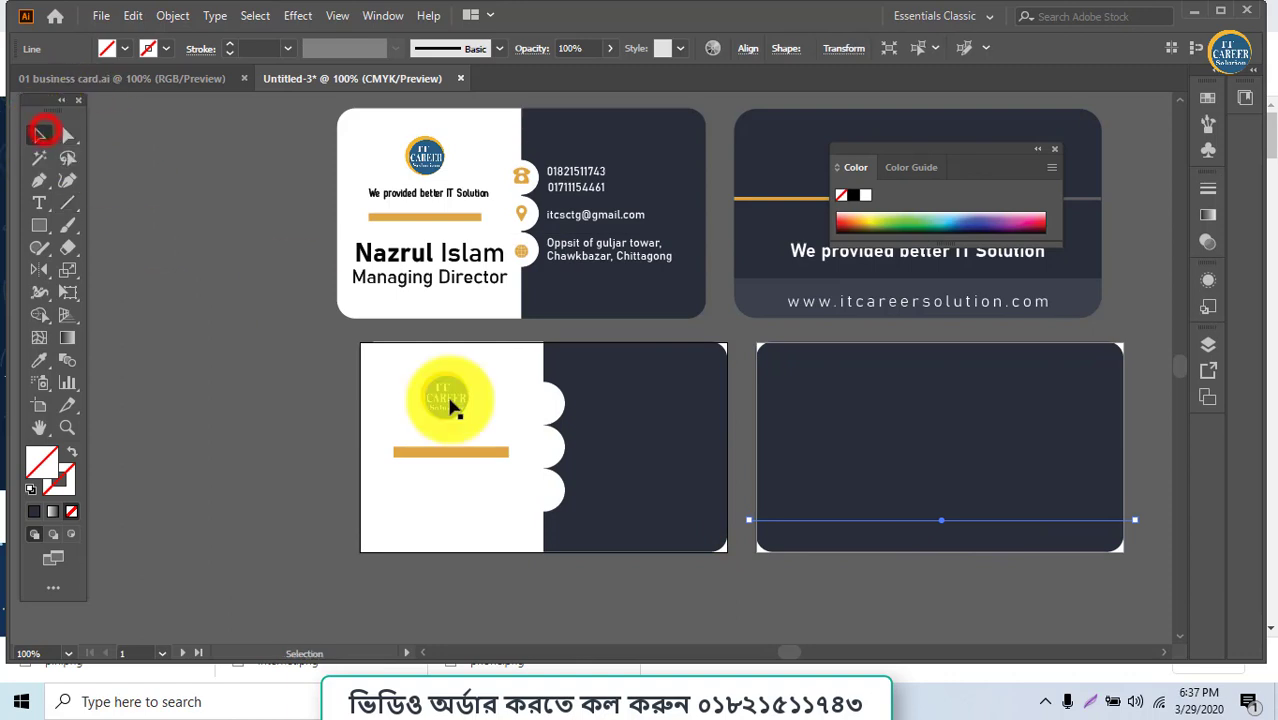
drag(890, 600, 907, 508)
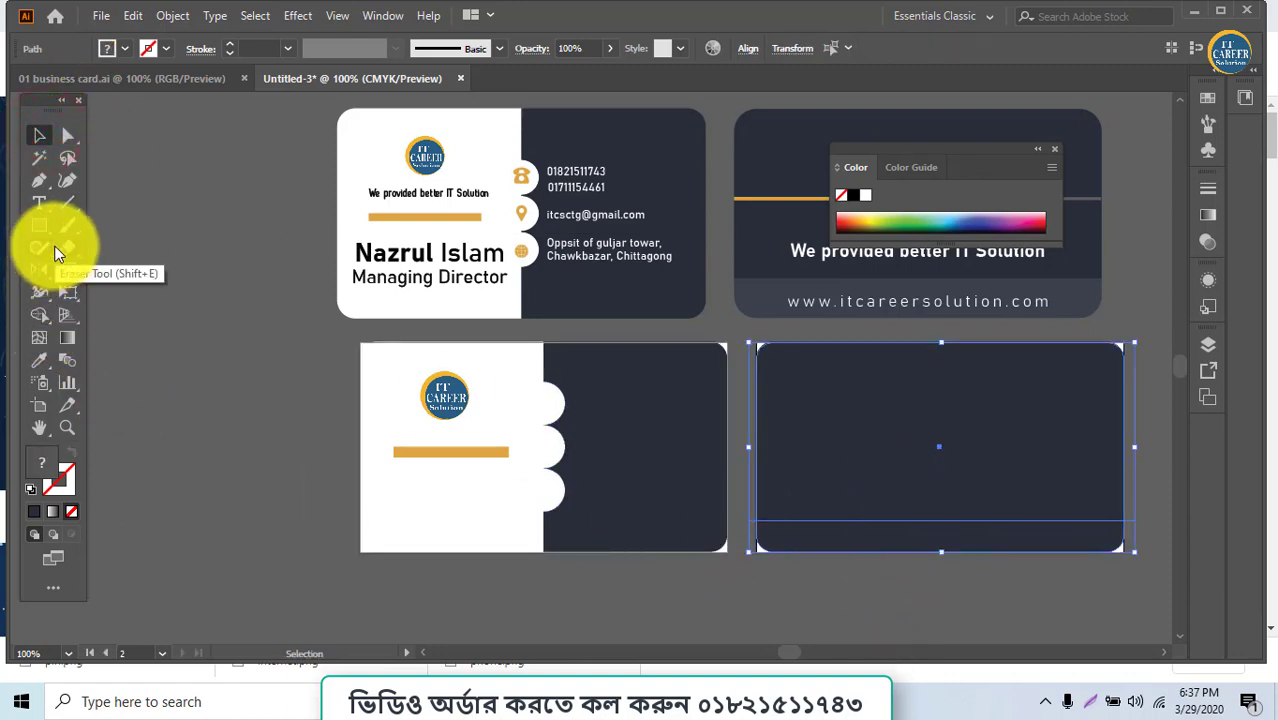
click(40, 313)
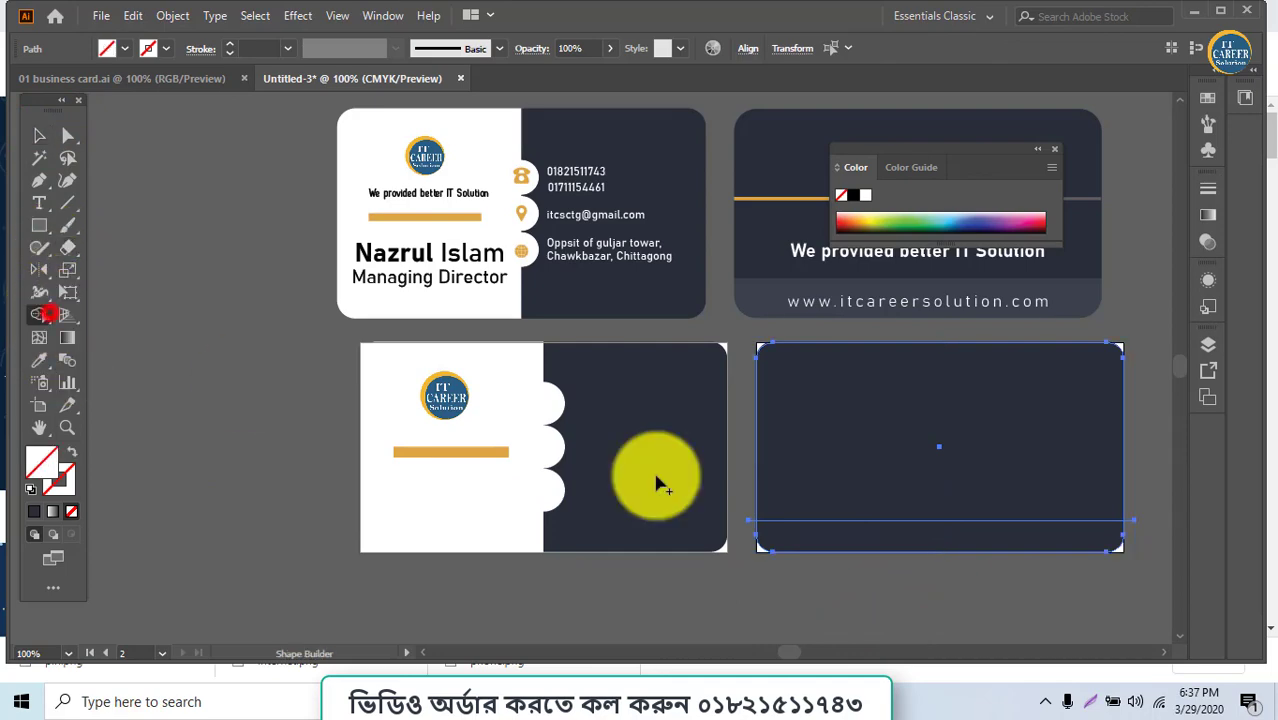
click(857, 460)
click(868, 530)
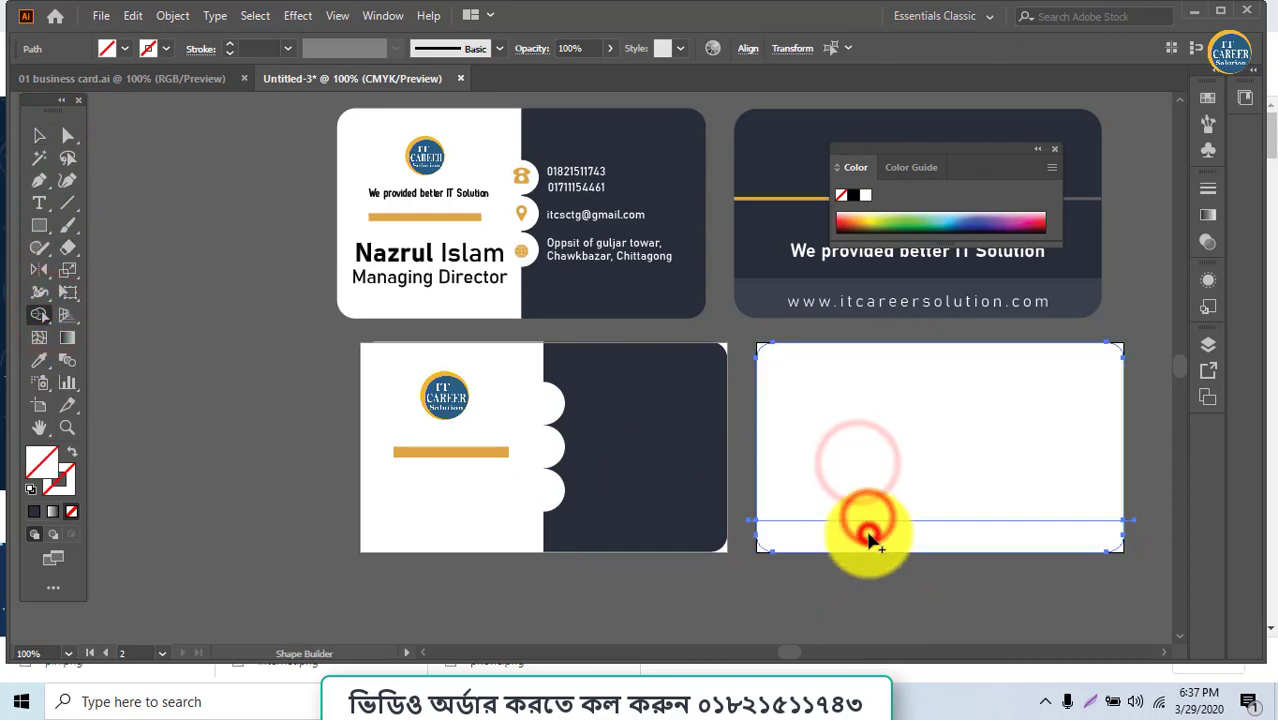
click(856, 458)
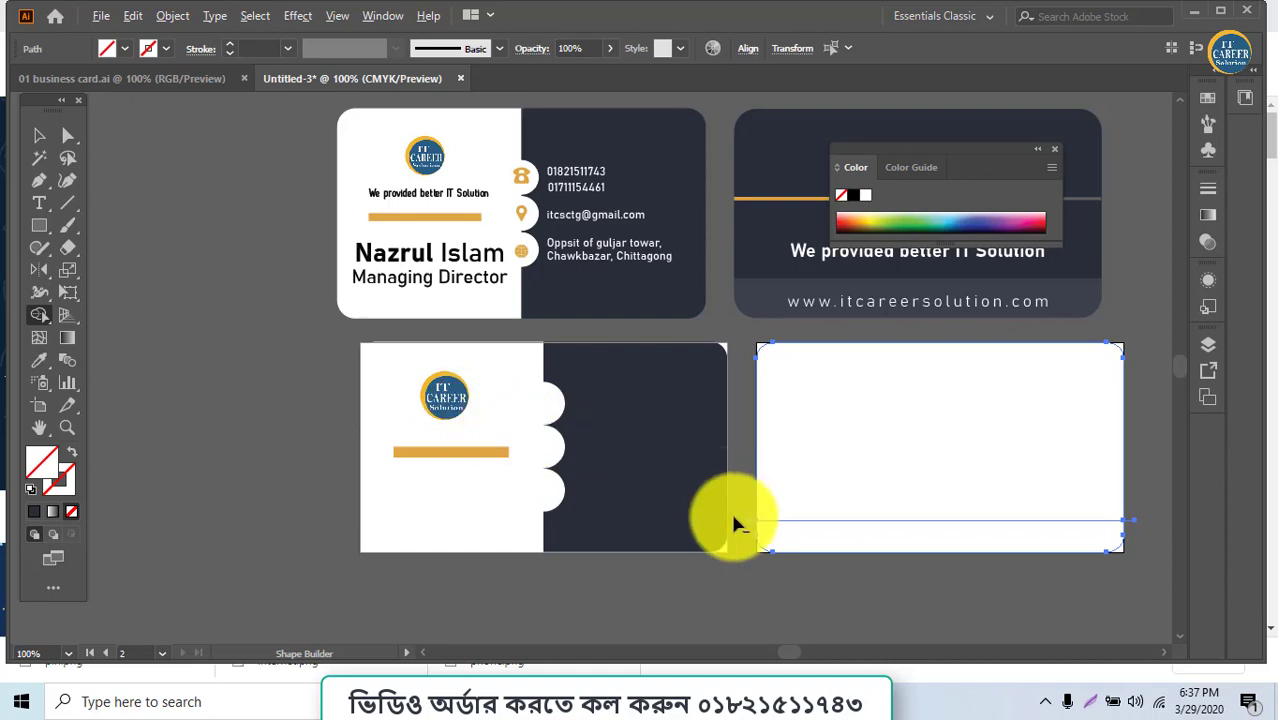
drag(752, 518, 1133, 533)
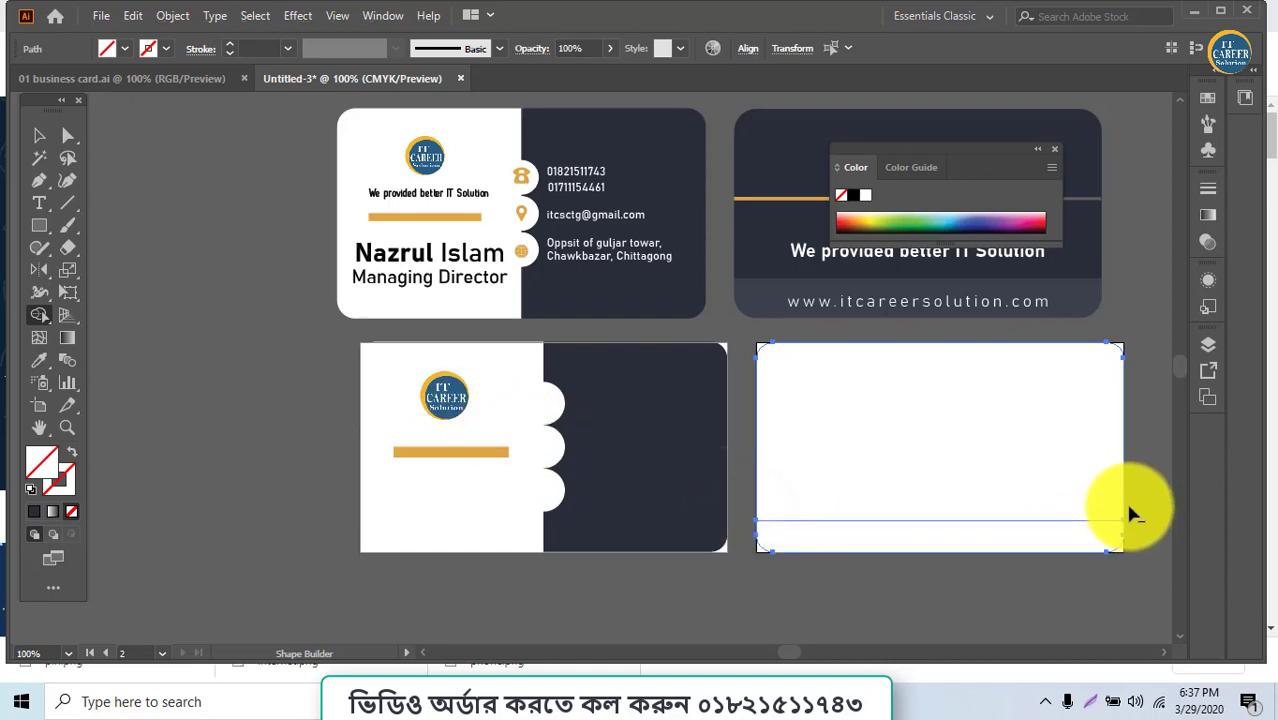
Fill the bottom strip with the reference card's lighter band colour
click(39, 135)
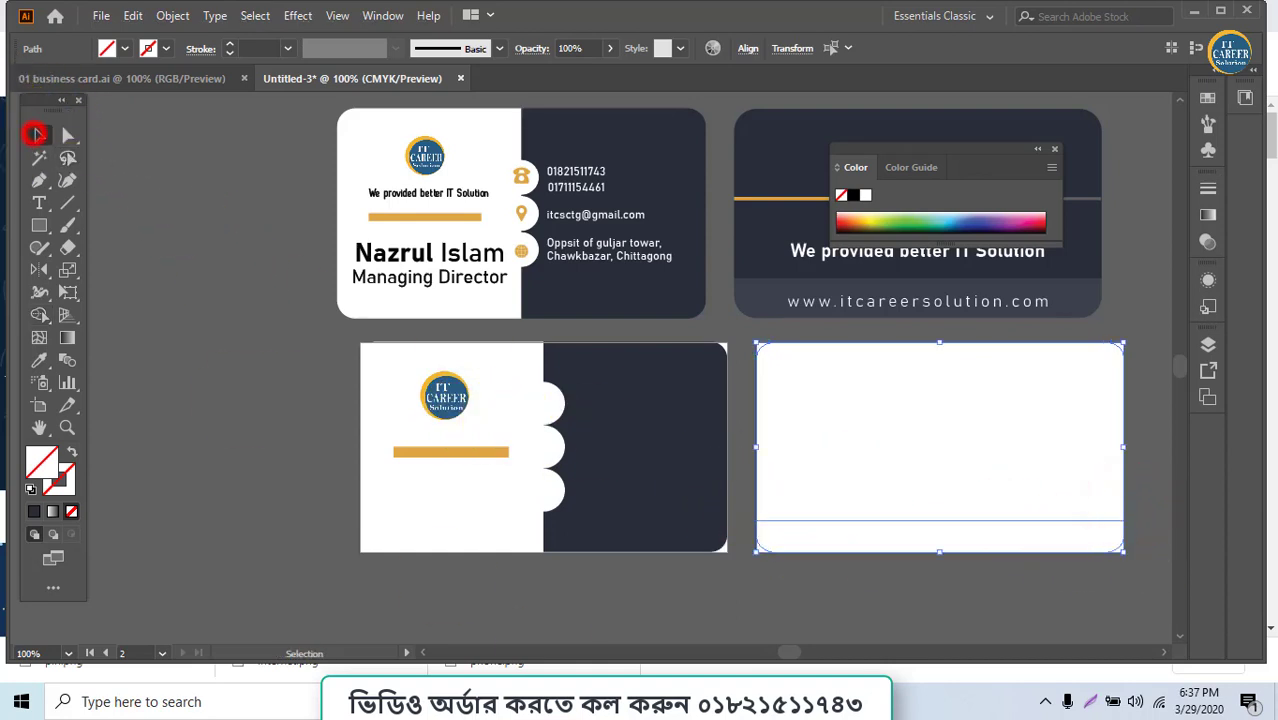
click(898, 593)
click(906, 540)
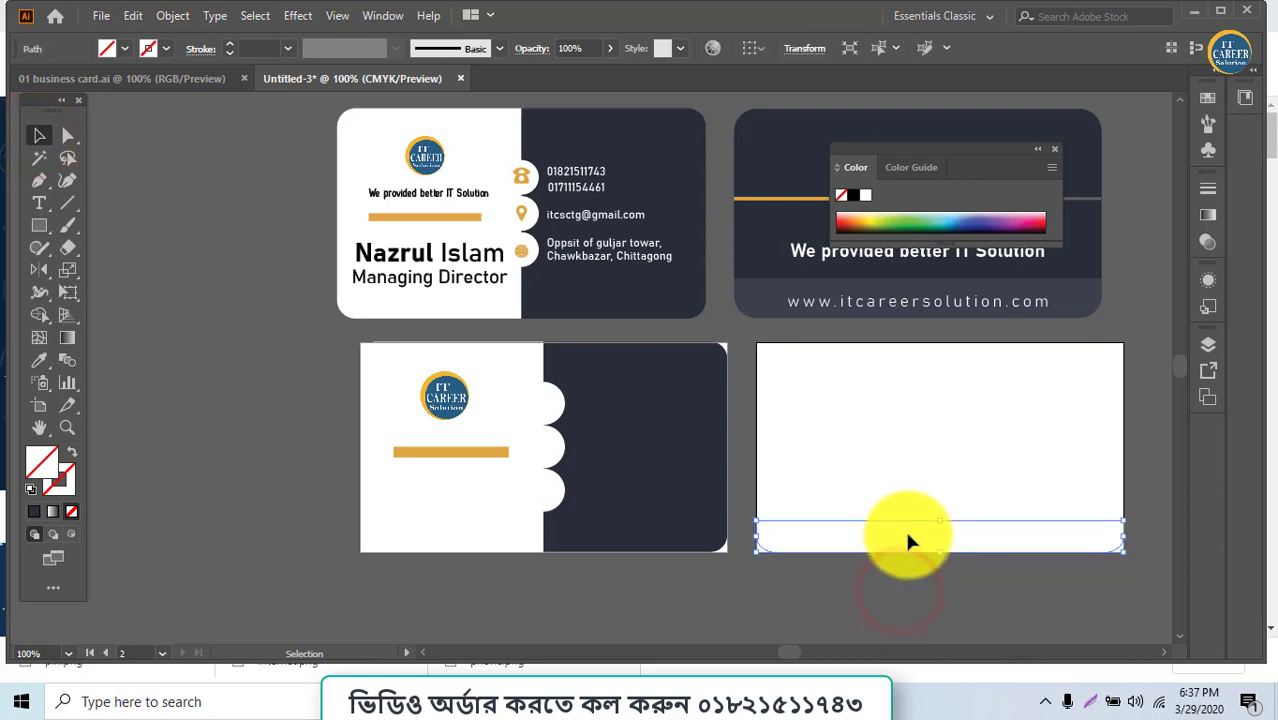
key(i)
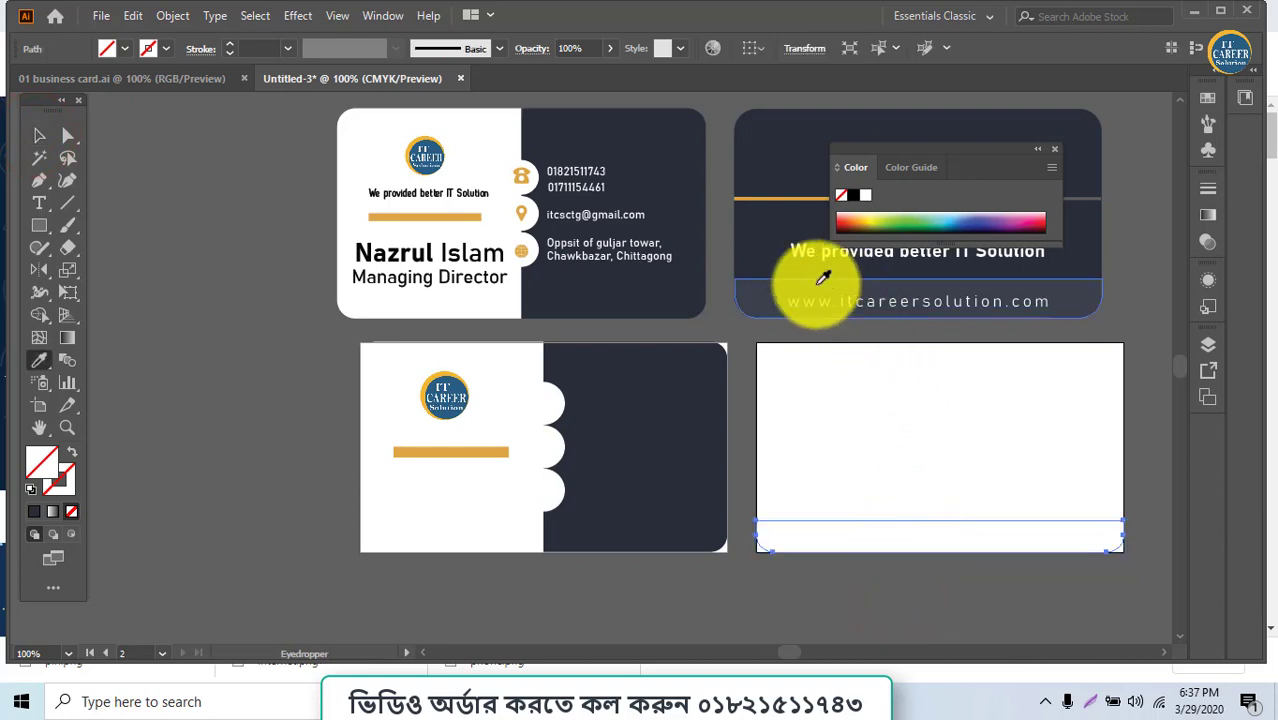
click(760, 294)
Fill the upper panel with the reference card's navy, then start a short horizontal line
key(v)
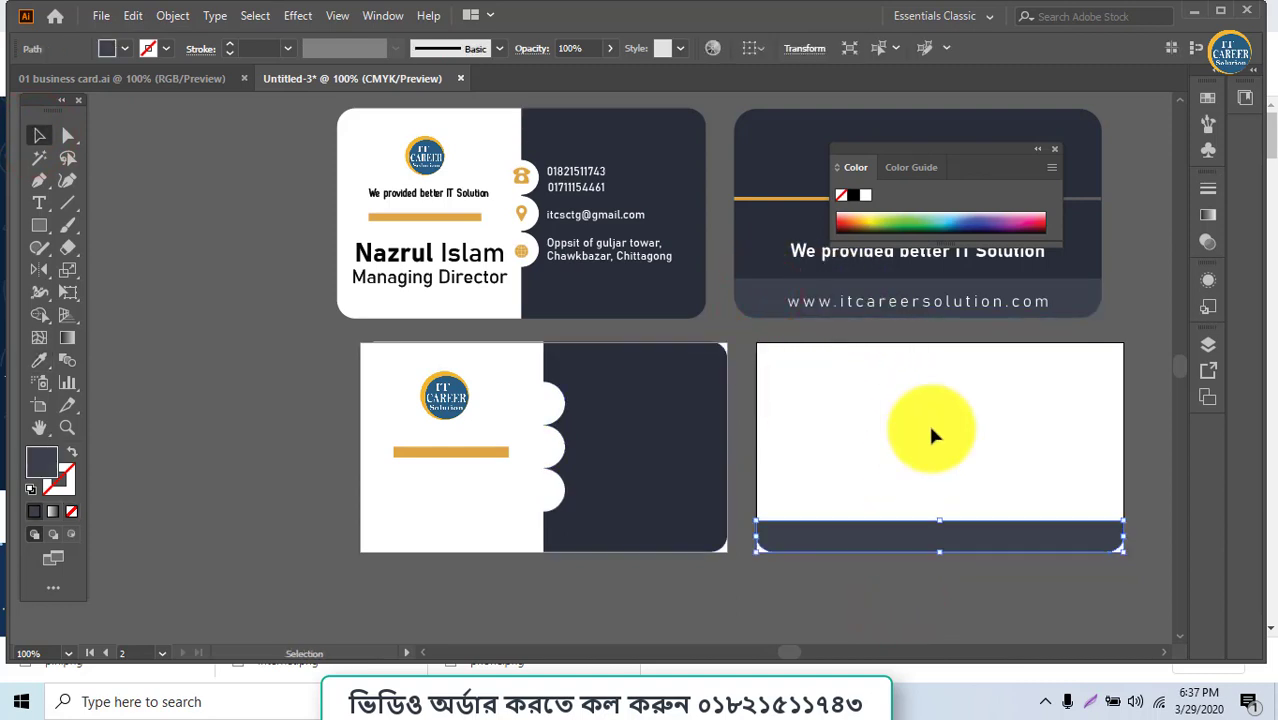
drag(785, 403, 818, 424)
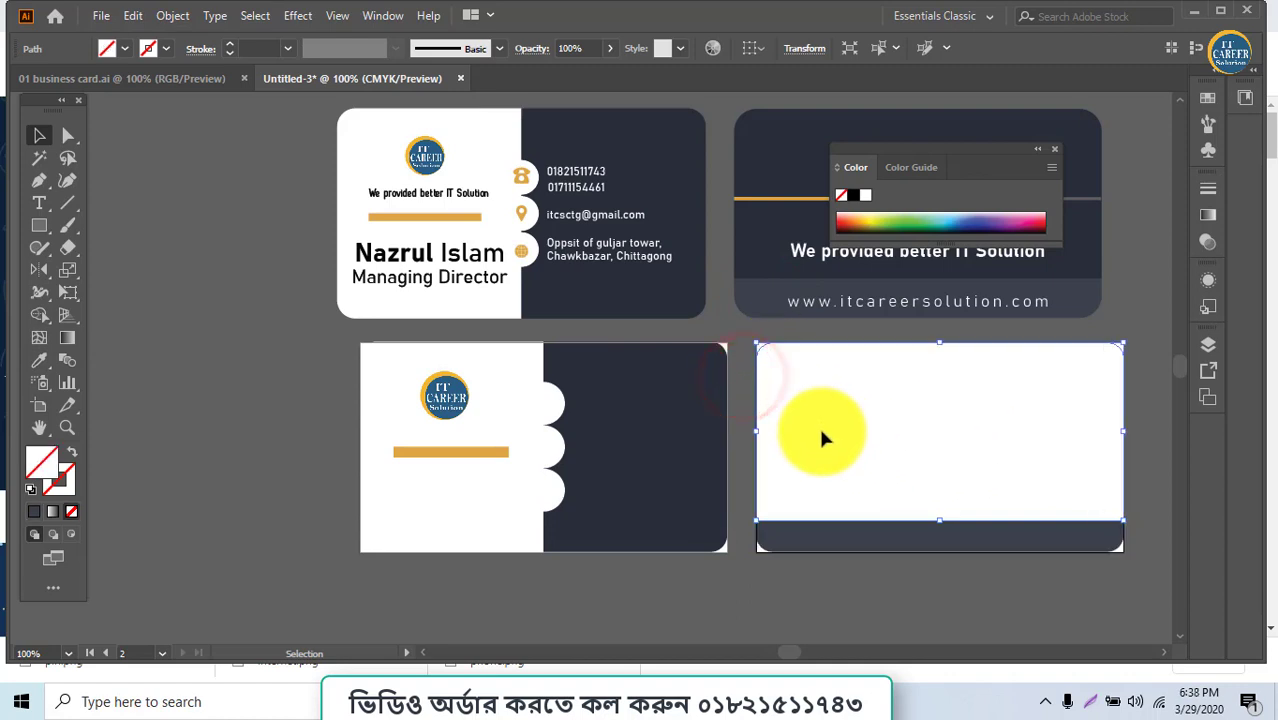
key(i)
click(815, 203)
click(785, 245)
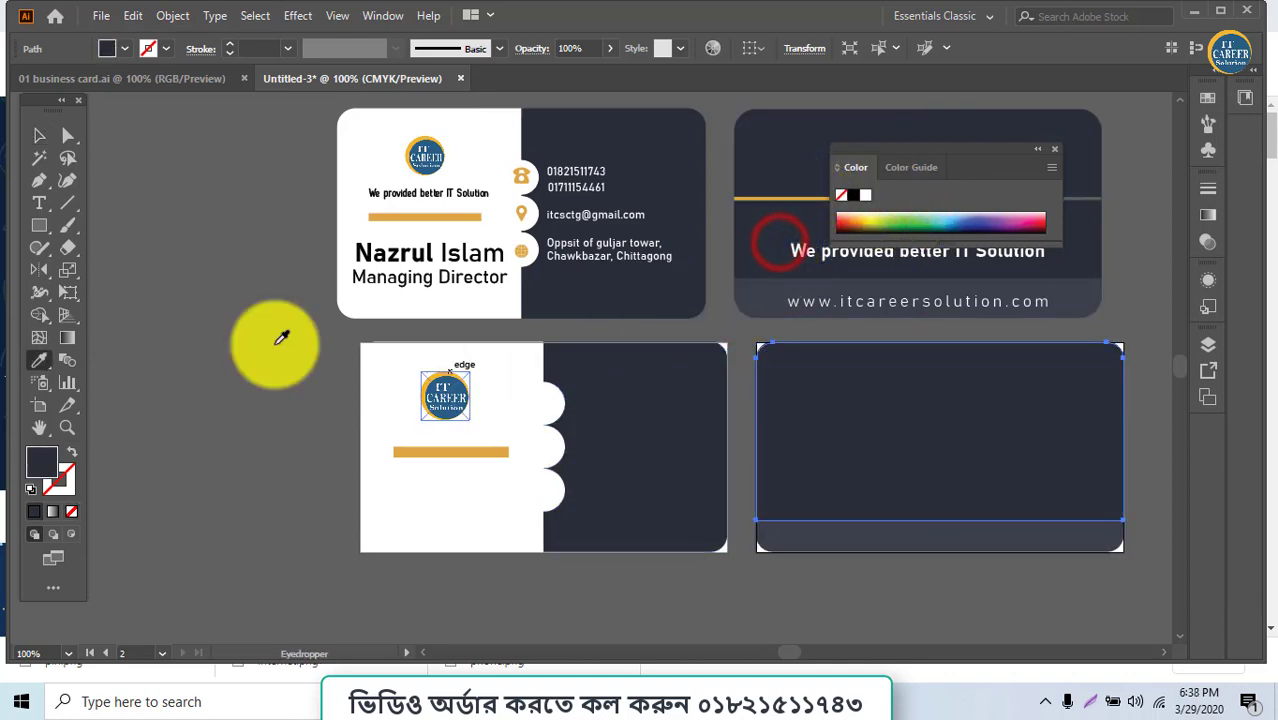
click(67, 202)
drag(451, 452, 823, 455)
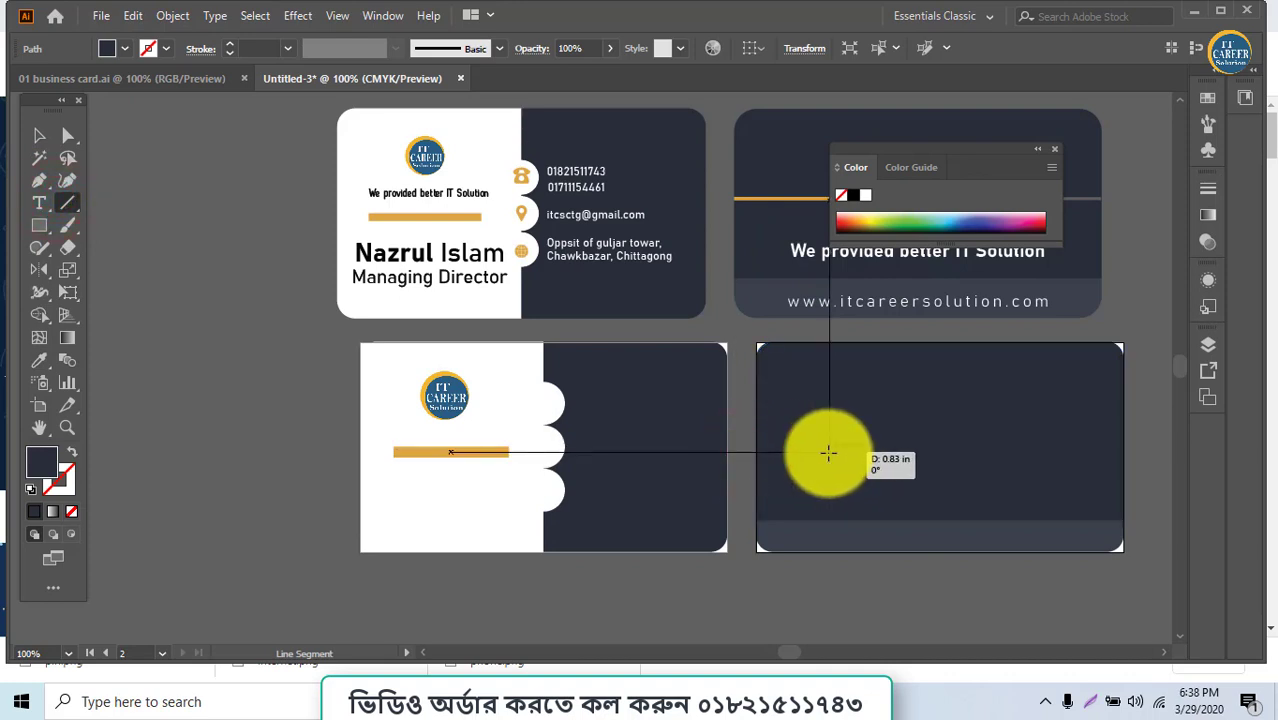
Make a short line at the card's left edge, stroked with the front bar's orange
drag(828, 453, 829, 452)
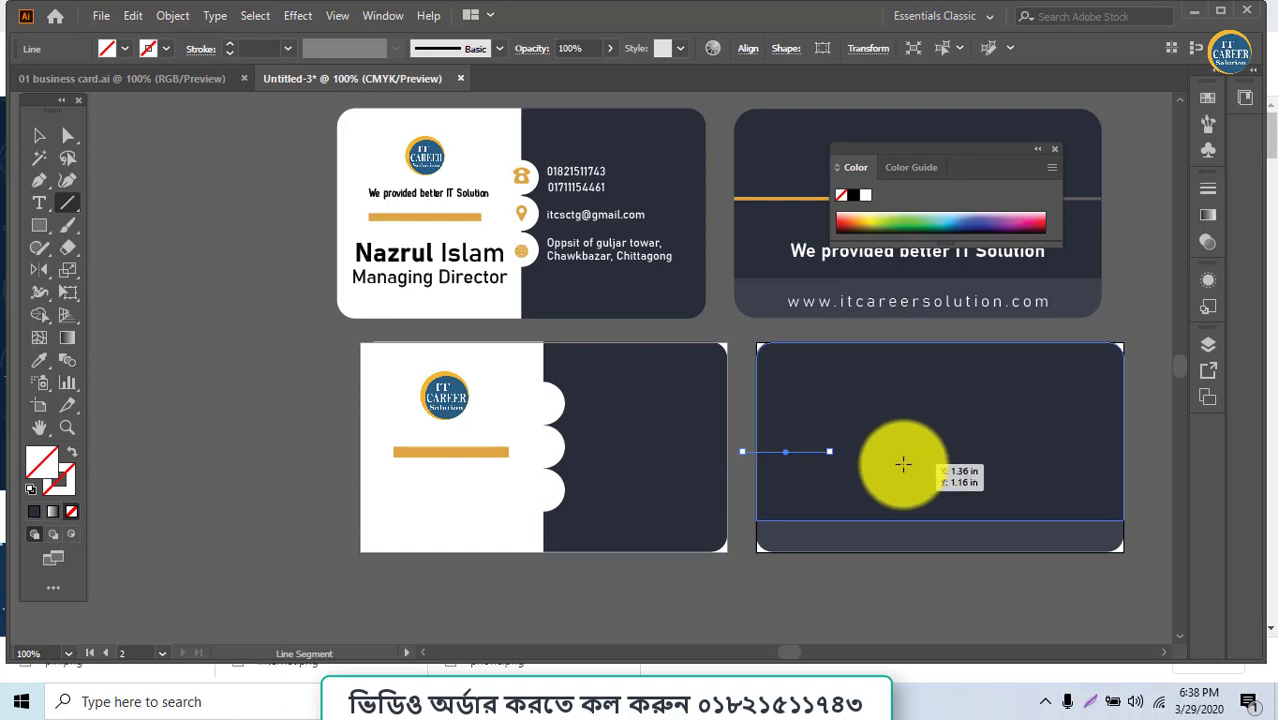
click(233, 46)
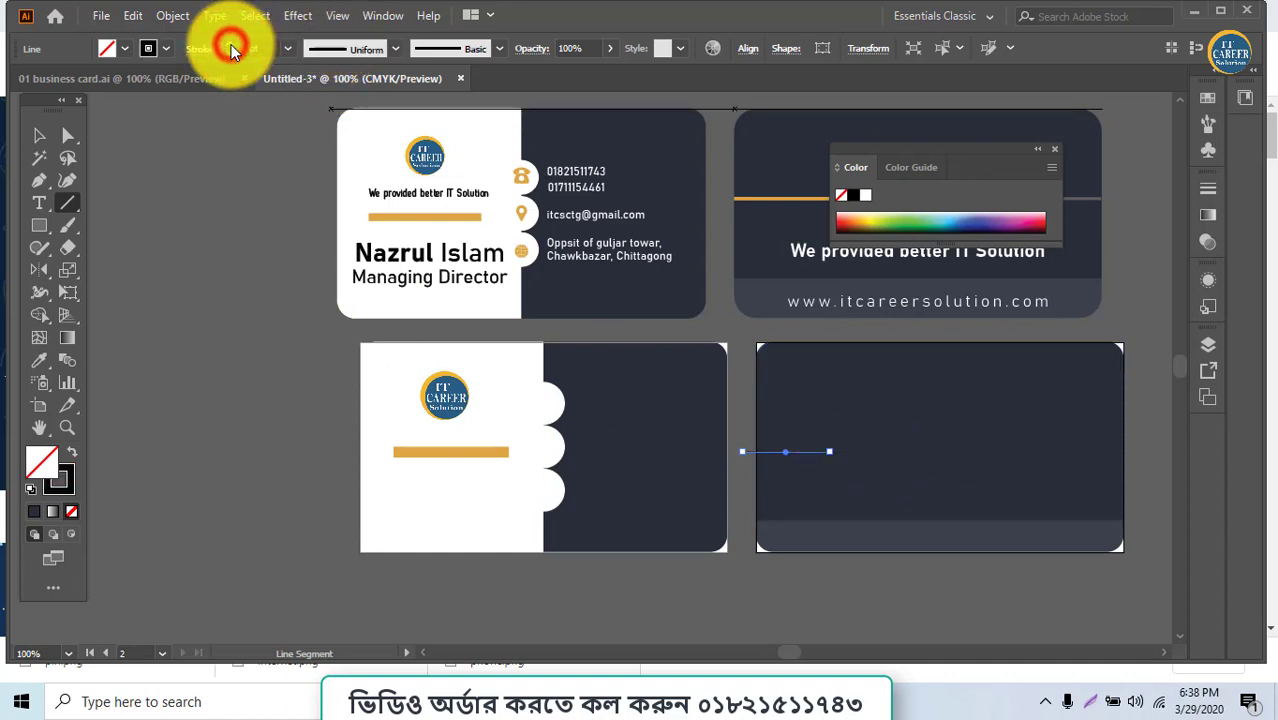
click(62, 472)
click(39, 356)
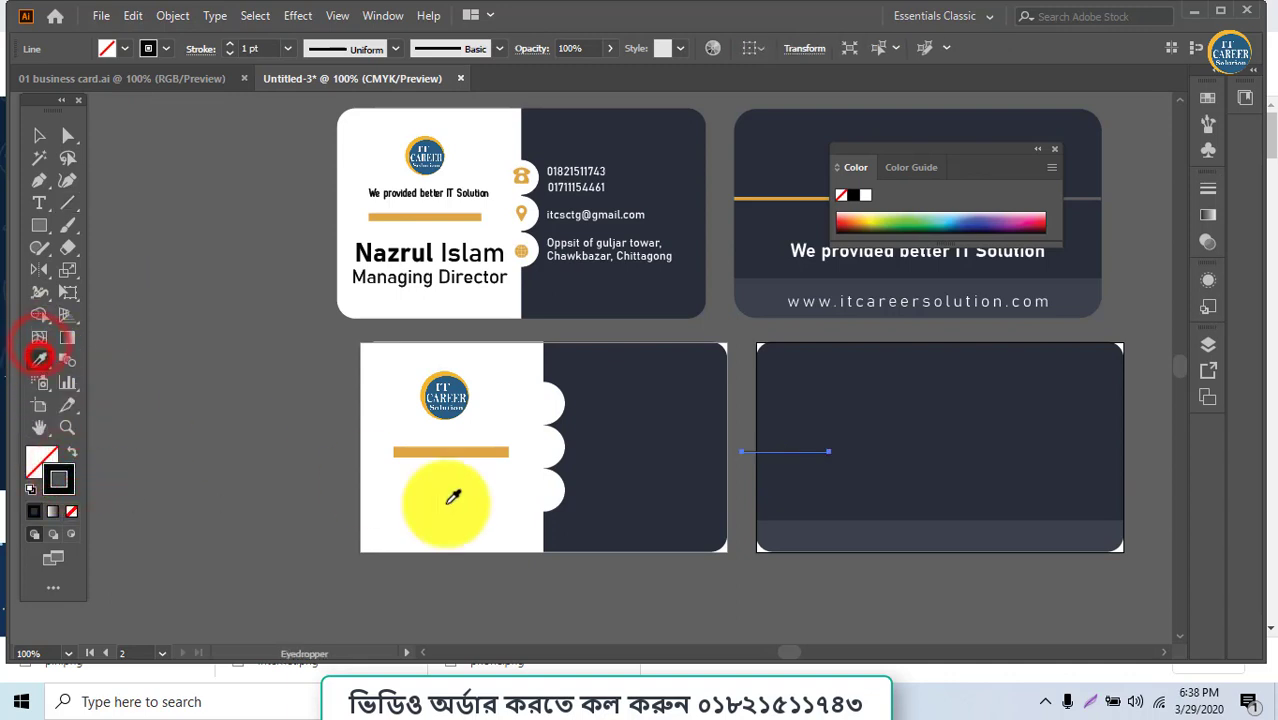
click(441, 455)
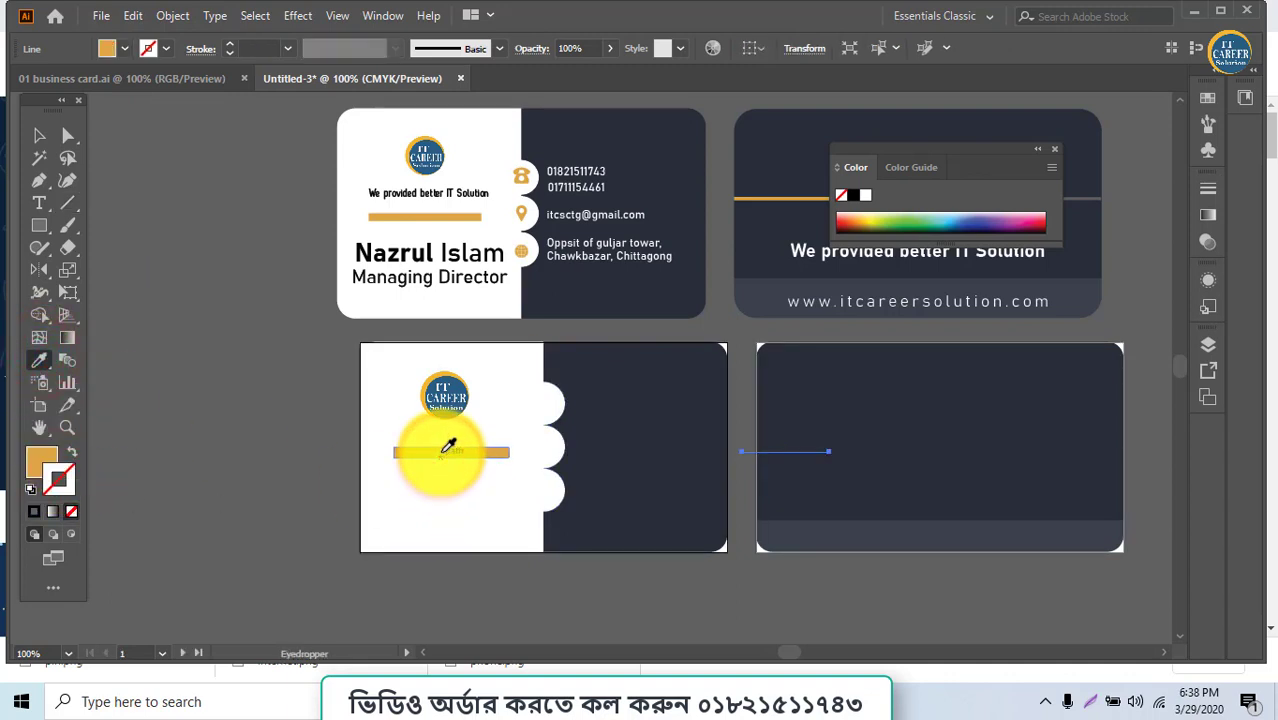
click(73, 449)
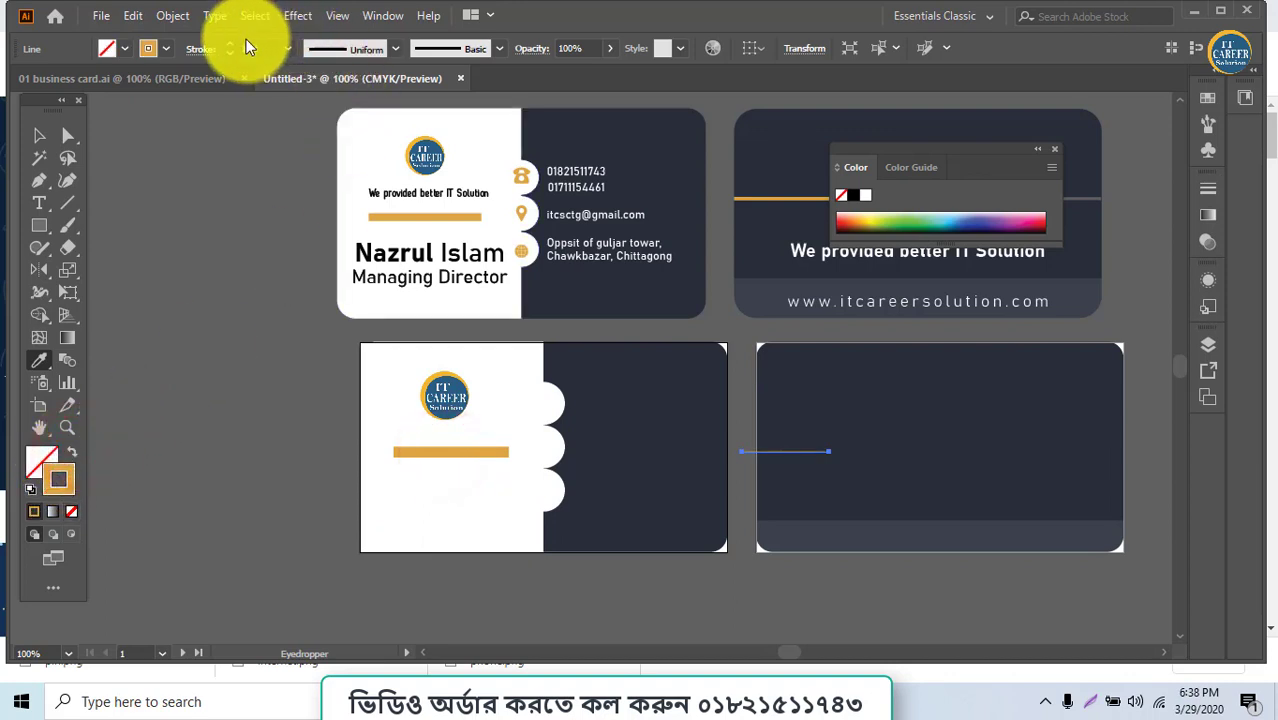
Duplicate the orange line to the card's right side and select both lines
click(39, 135)
click(210, 265)
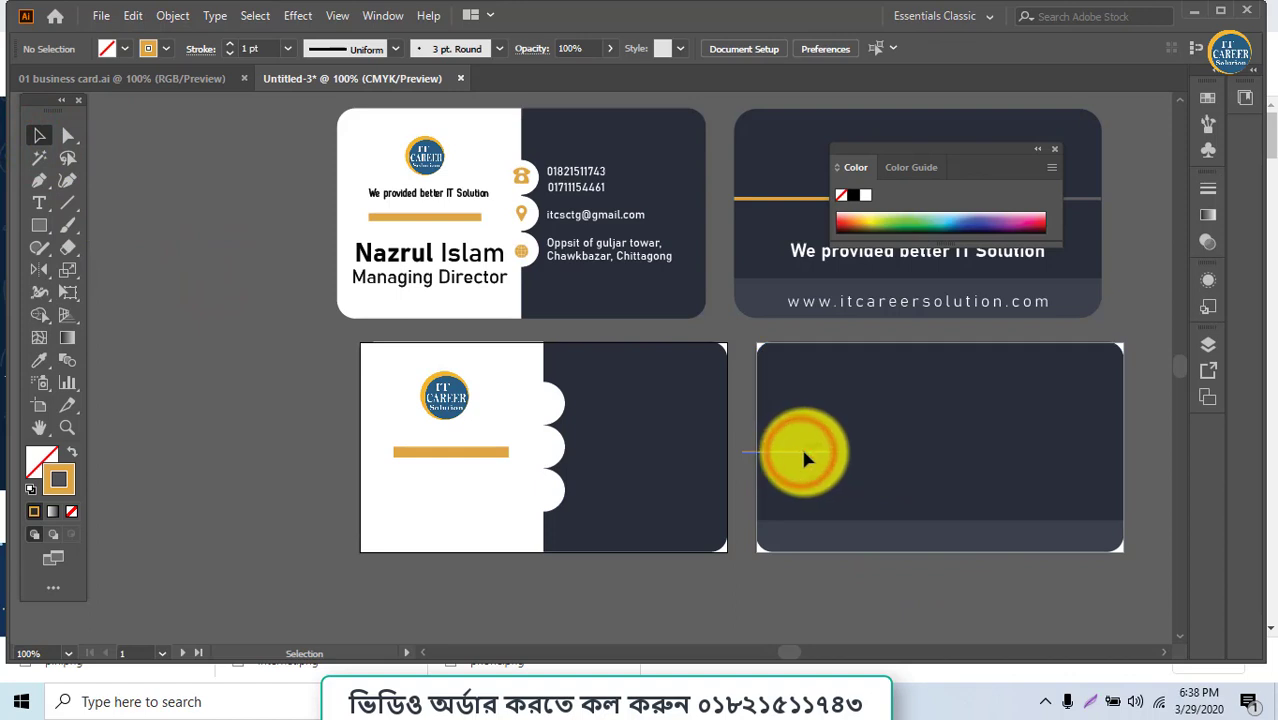
drag(804, 452, 1107, 460)
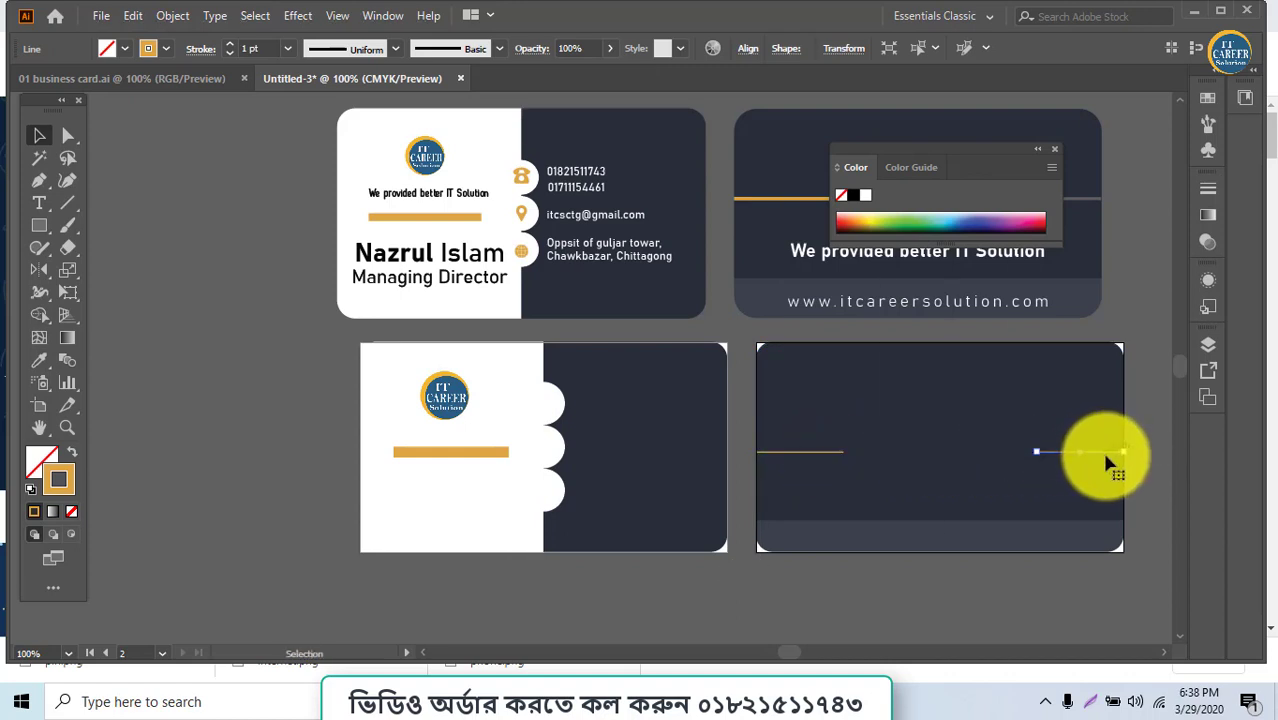
click(1153, 488)
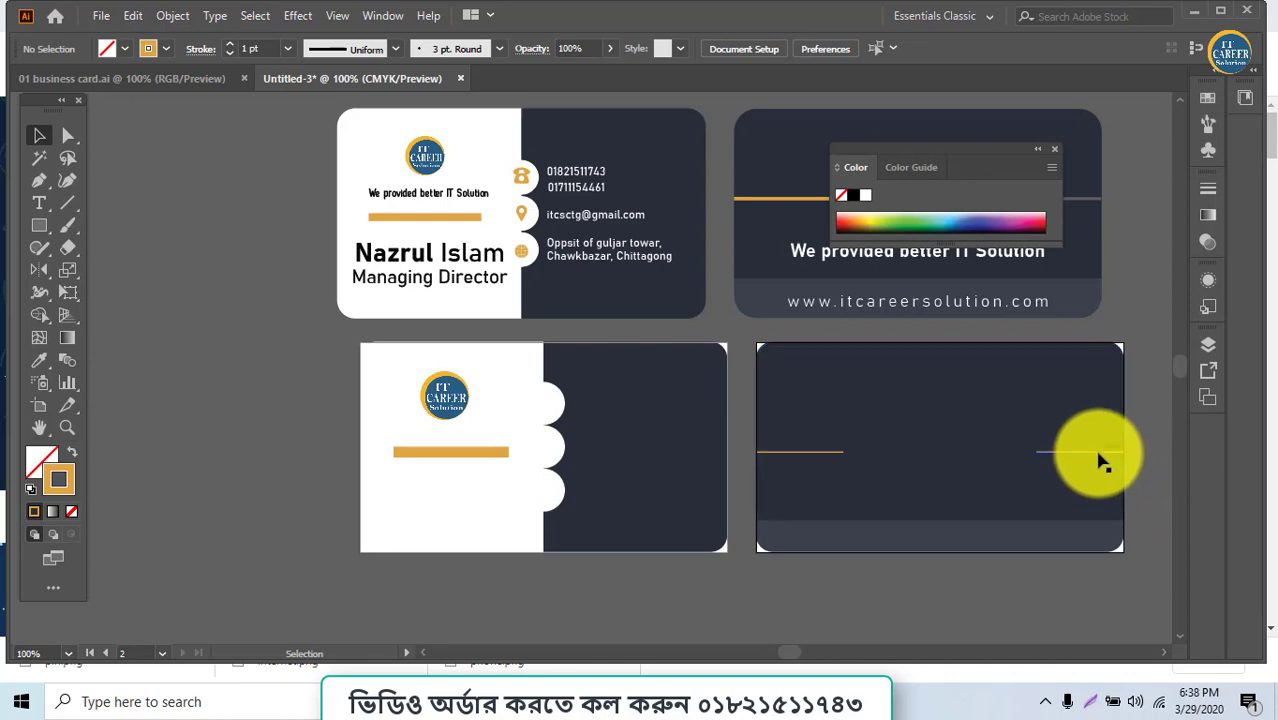
click(1100, 456)
shift+click(810, 455)
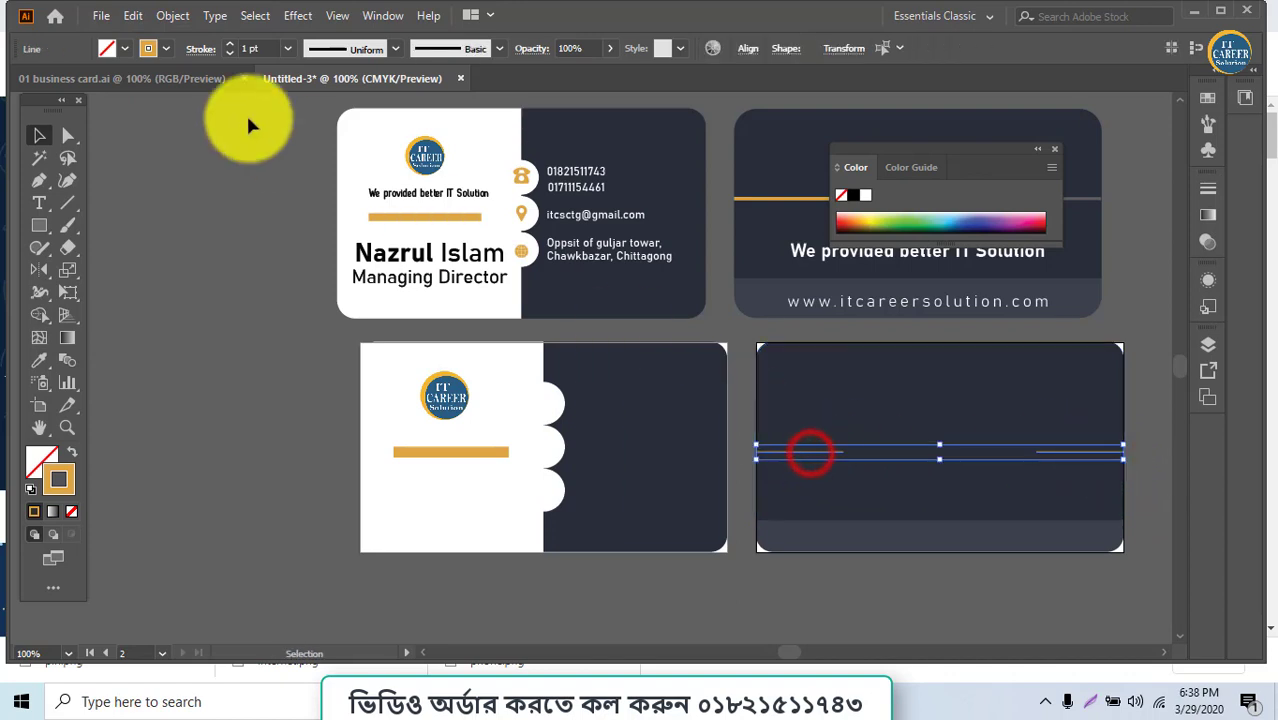
click(892, 620)
click(1075, 453)
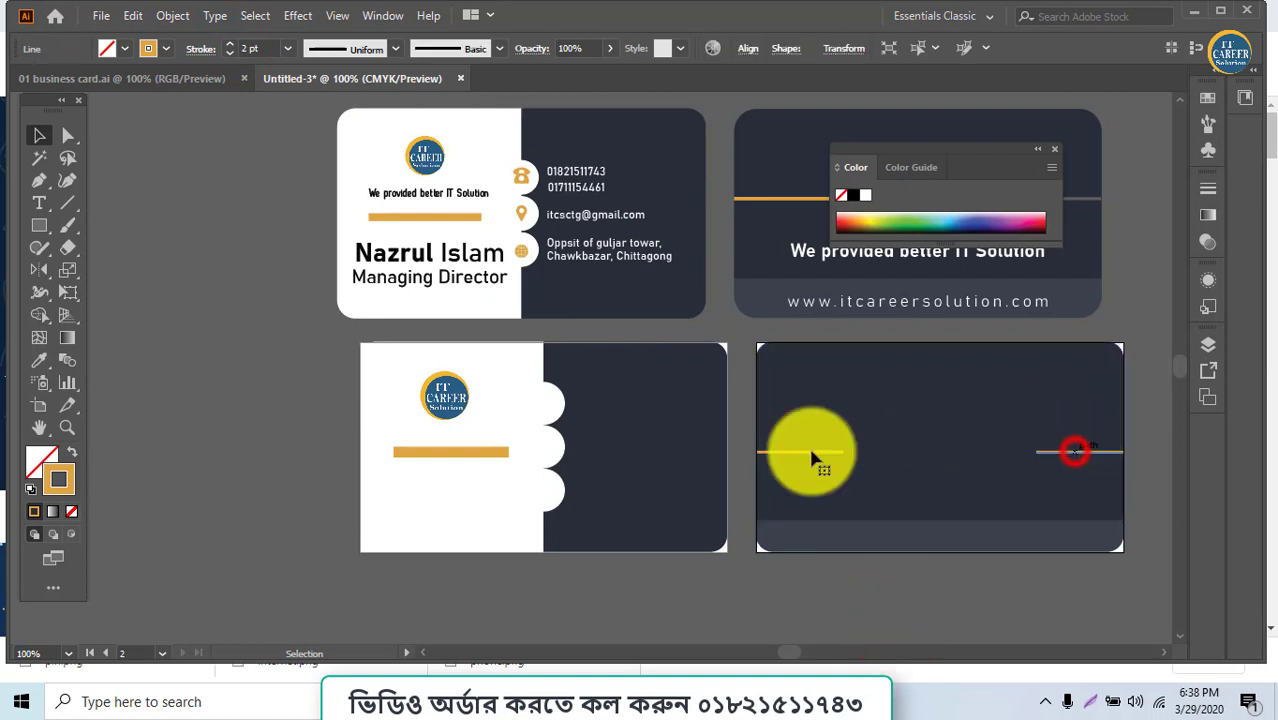
shift+click(790, 451)
Expand both orange lines into filled shapes and deselect everything
click(170, 15)
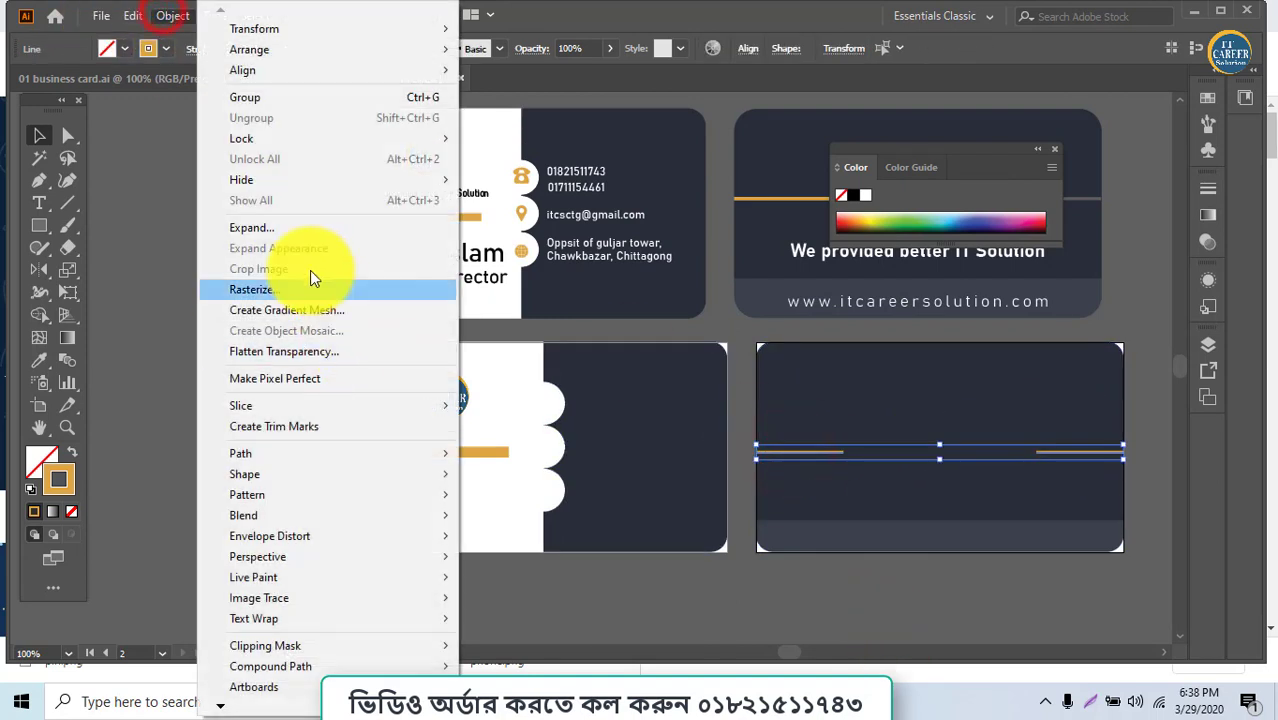
click(283, 231)
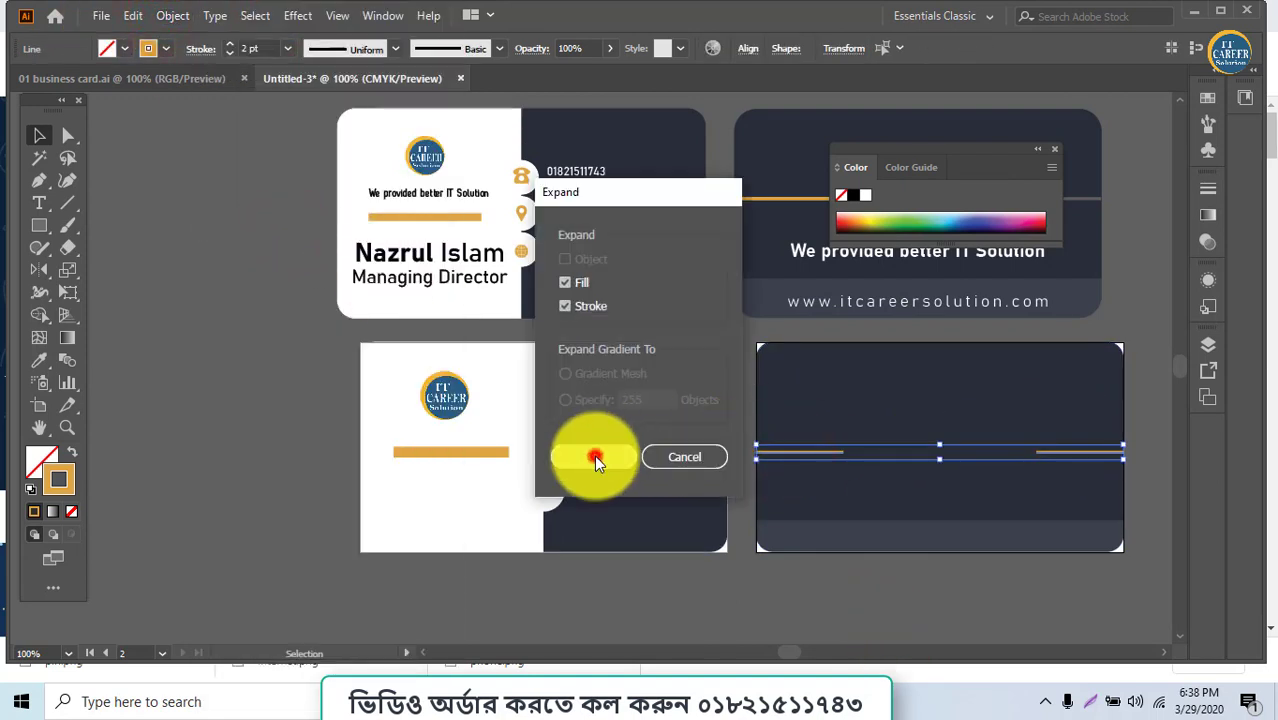
click(592, 456)
click(885, 541)
click(890, 593)
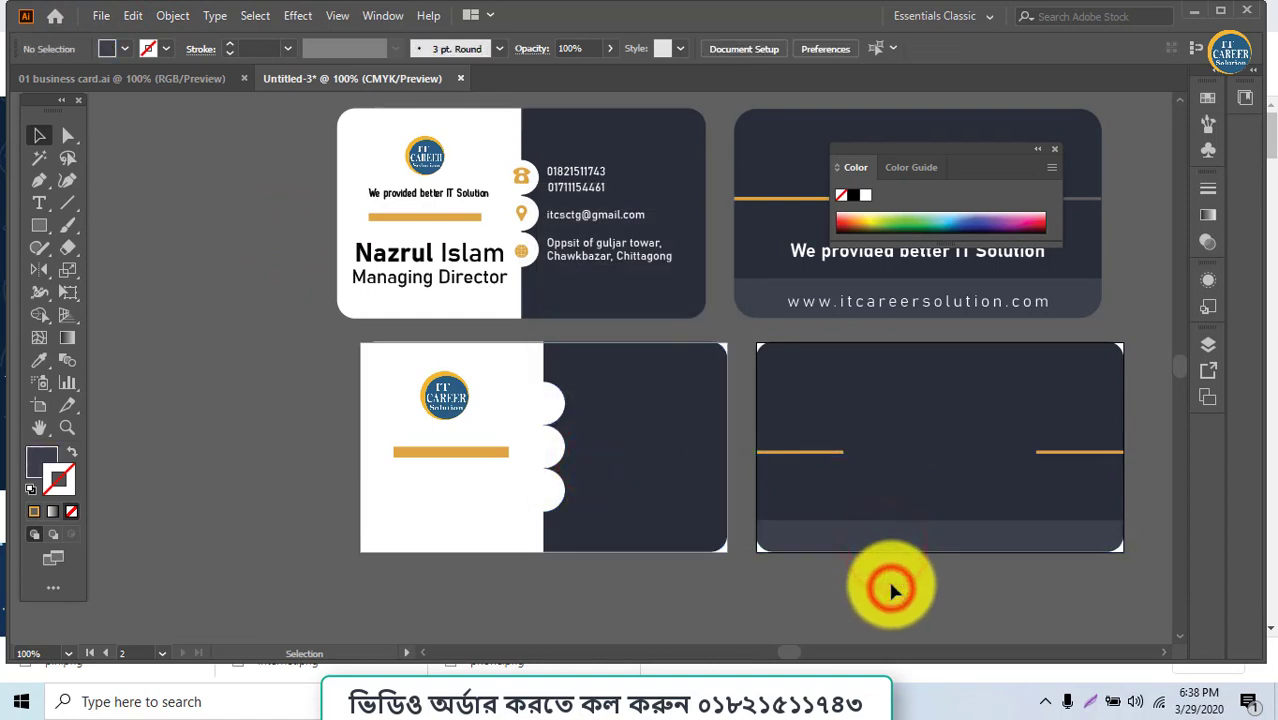
Close the Color panel and place logo-it.png into the document
scroll(730, 362, up, 2)
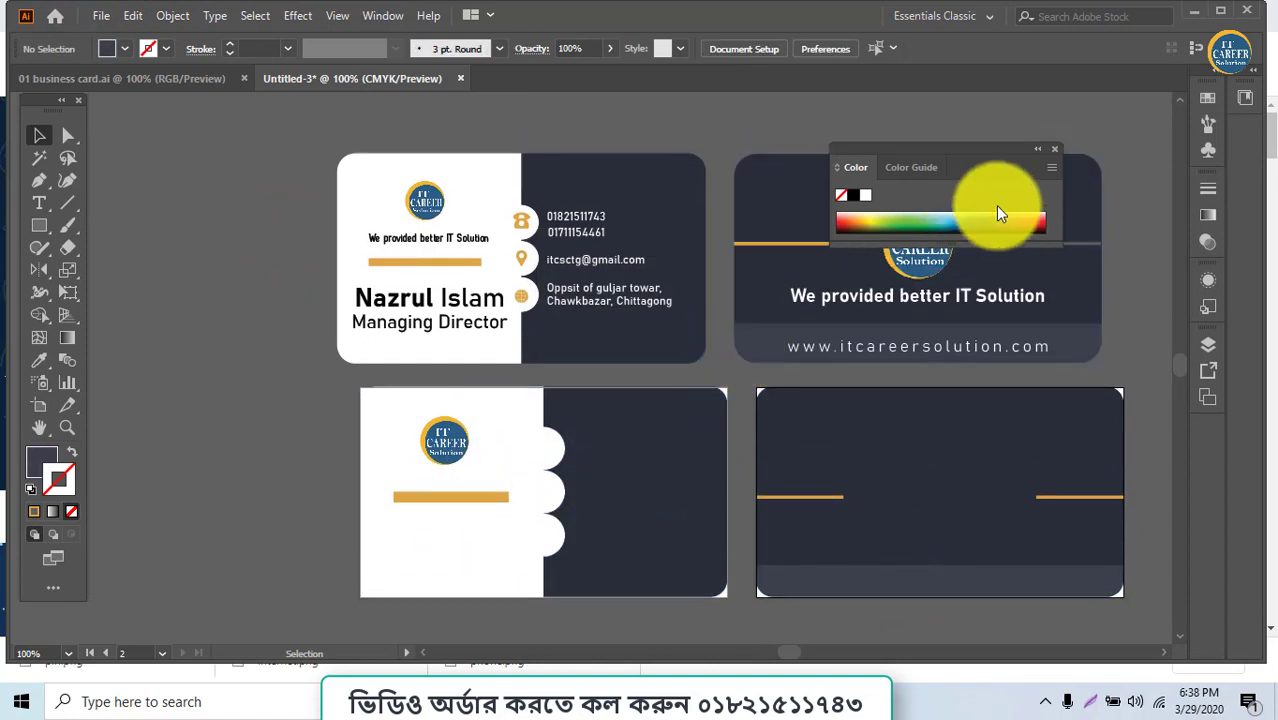
click(1054, 148)
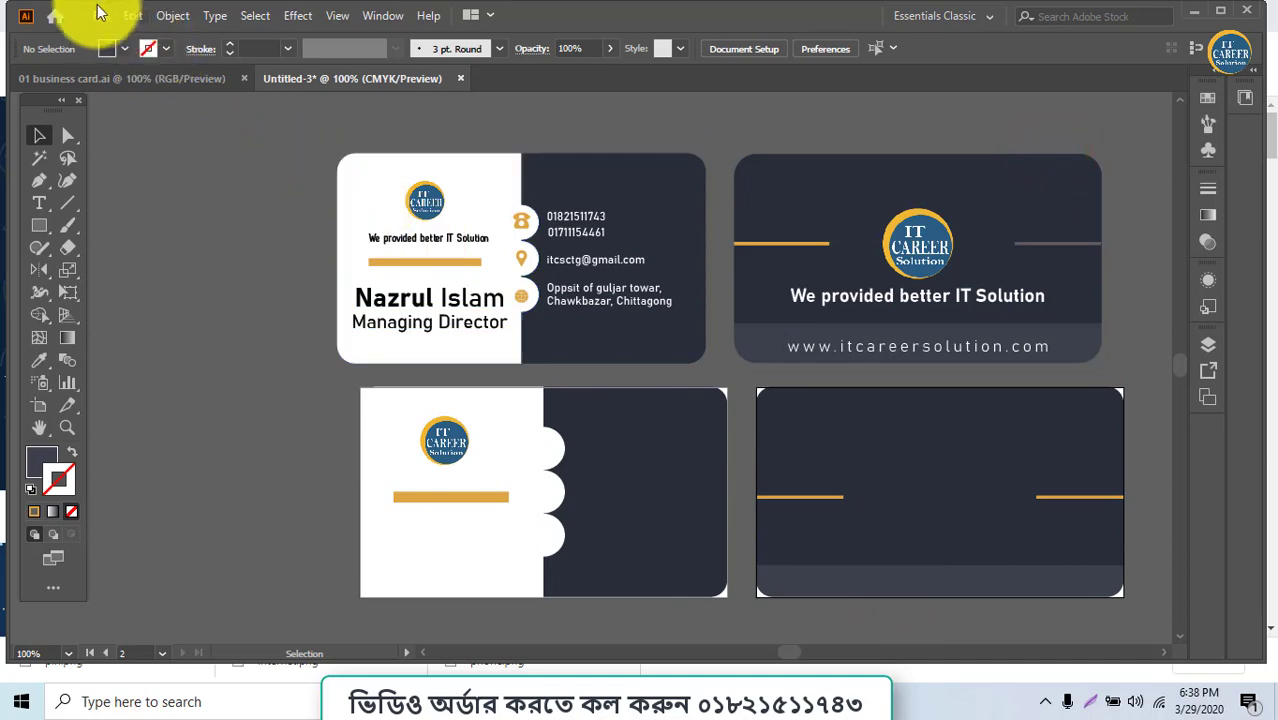
click(100, 15)
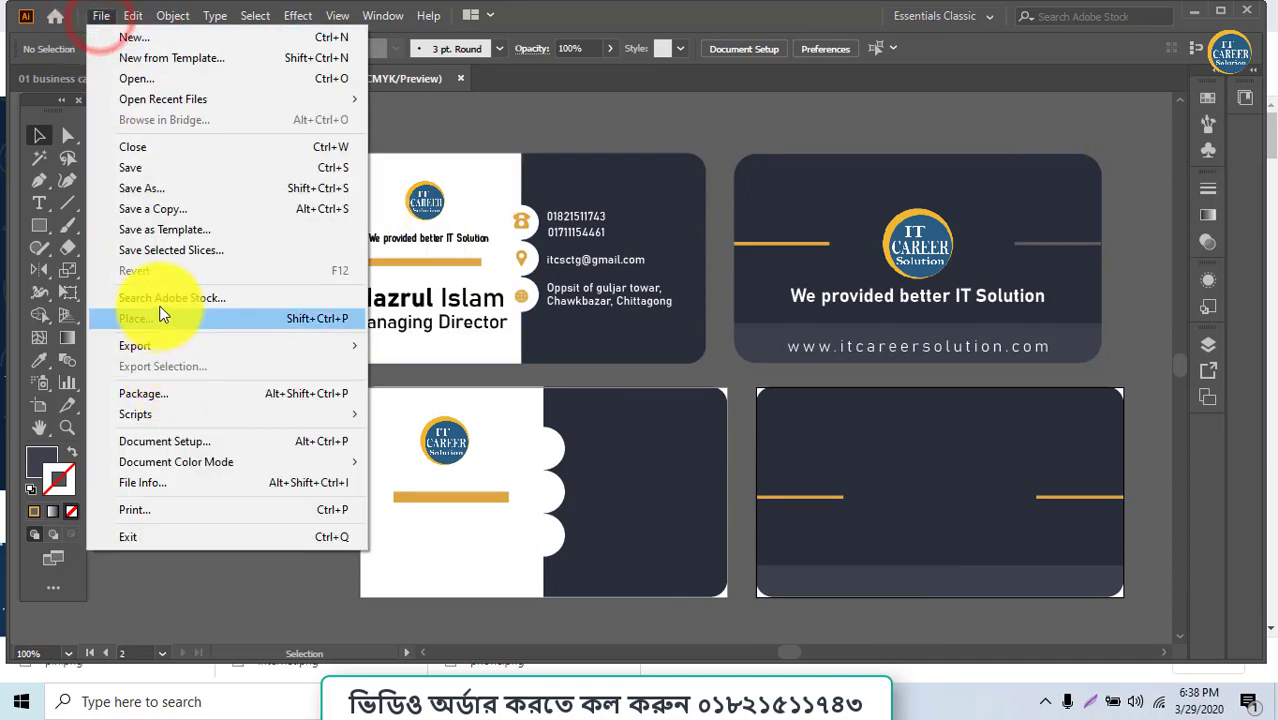
click(157, 318)
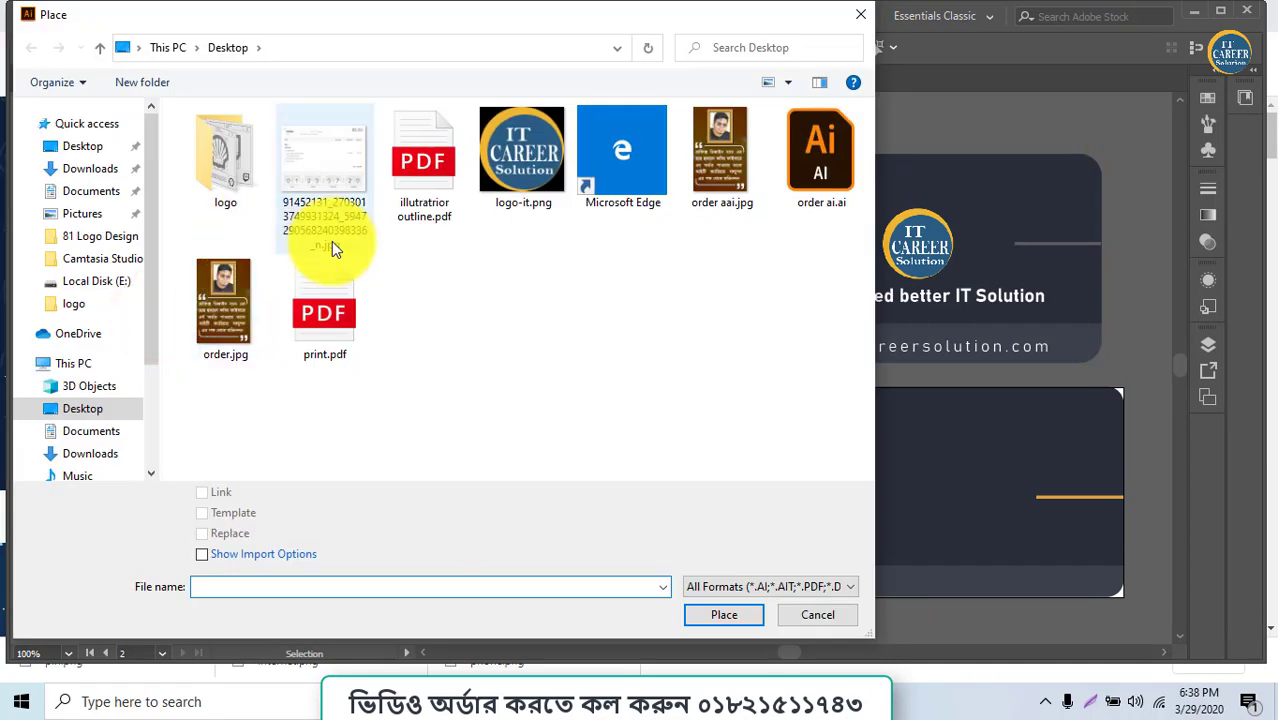
double_click(522, 150)
click(229, 288)
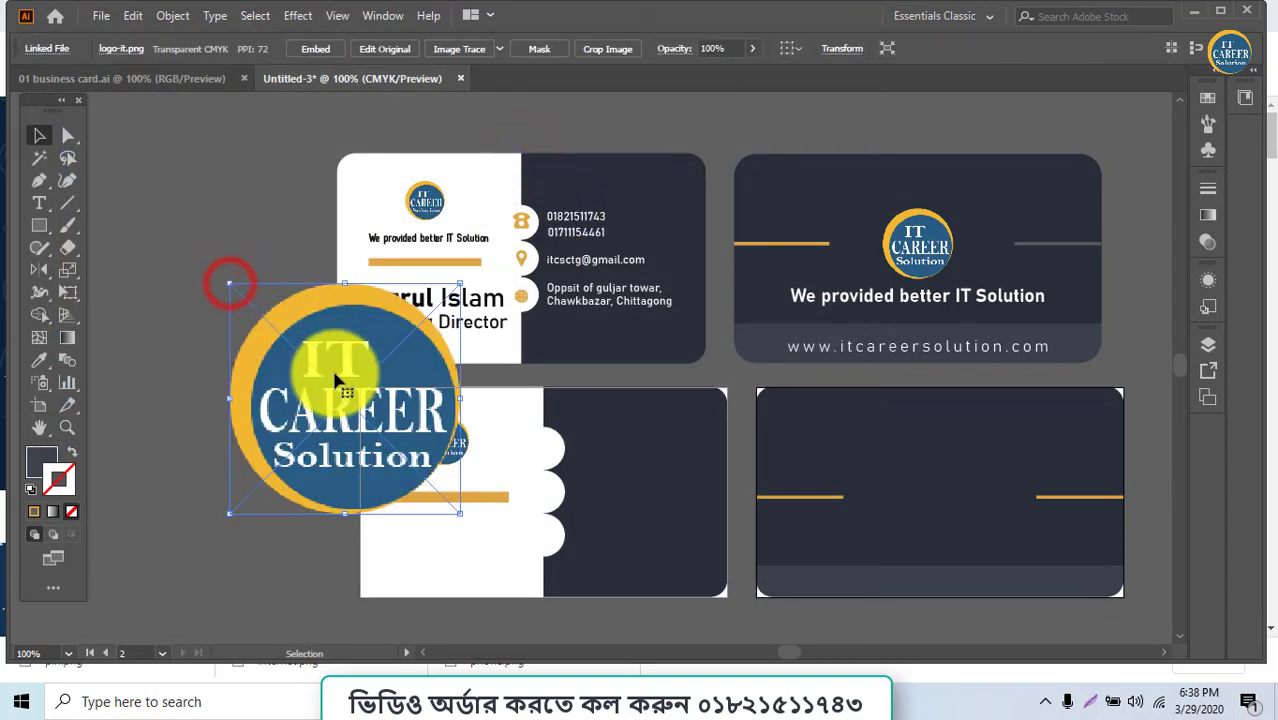
Move the logo onto the navy back card and scale it down between the orange lines
drag(337, 384, 924, 481)
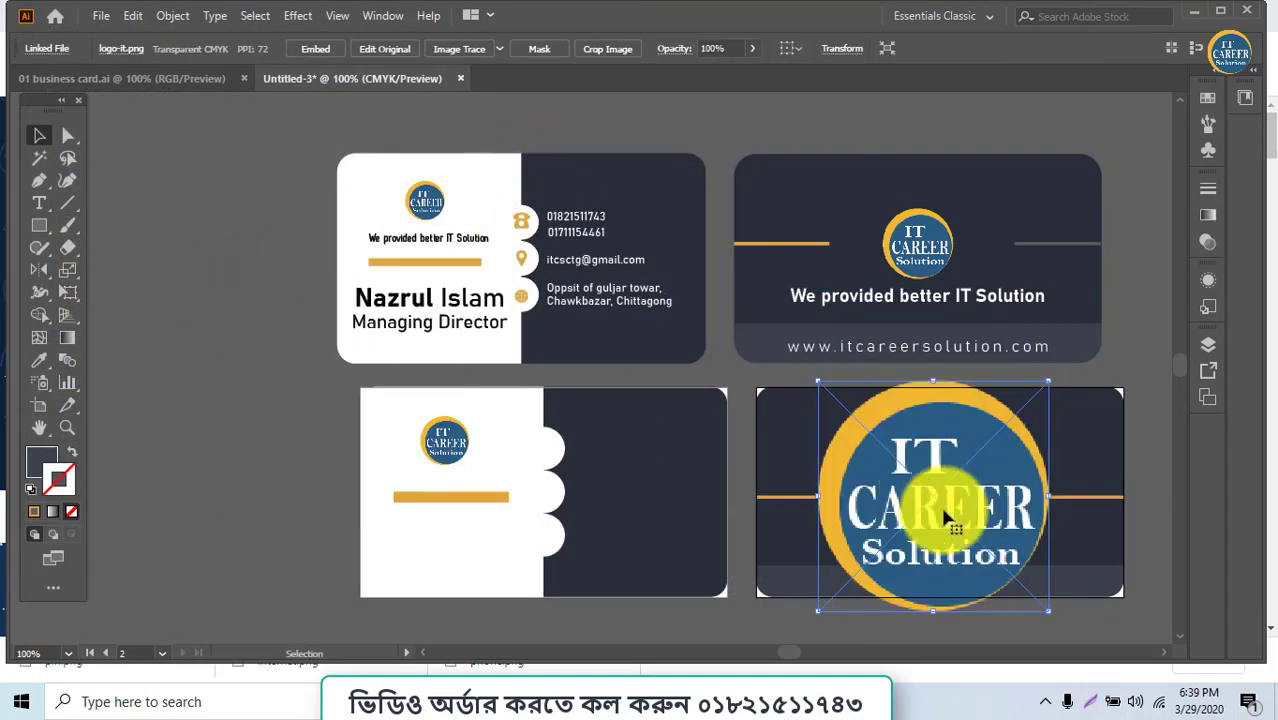
drag(1049, 609, 987, 546)
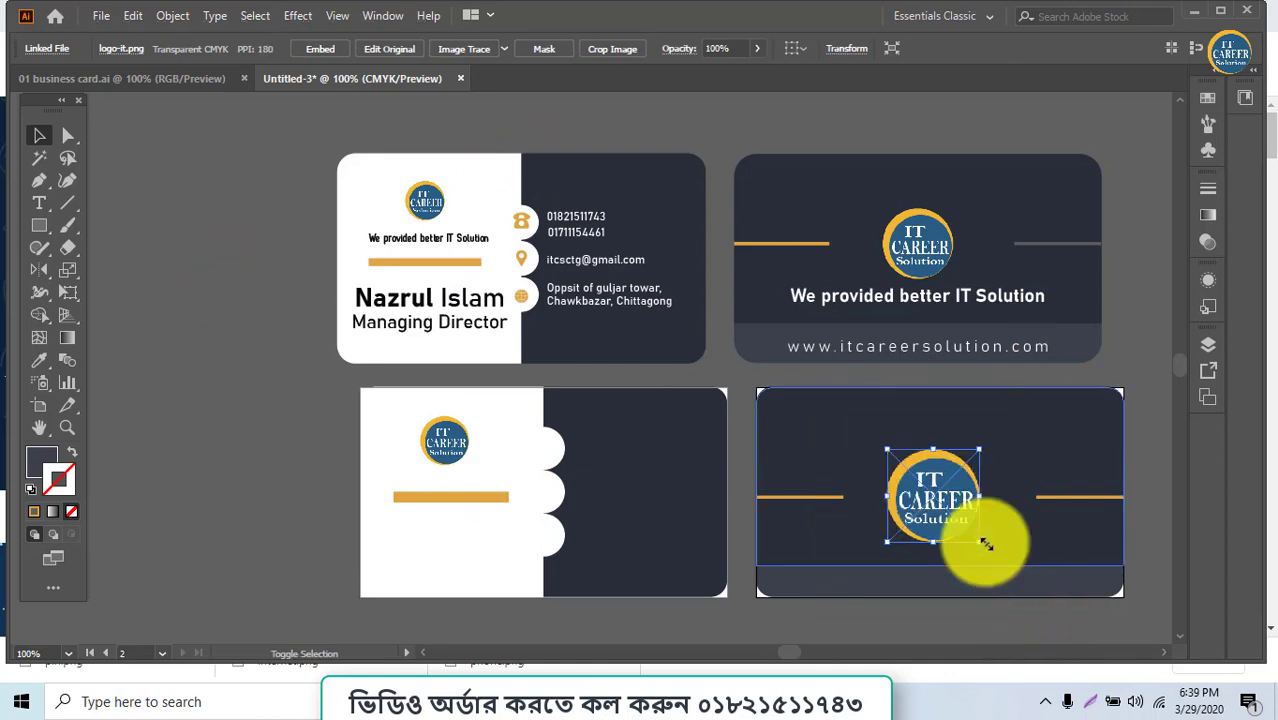
drag(978, 541, 969, 536)
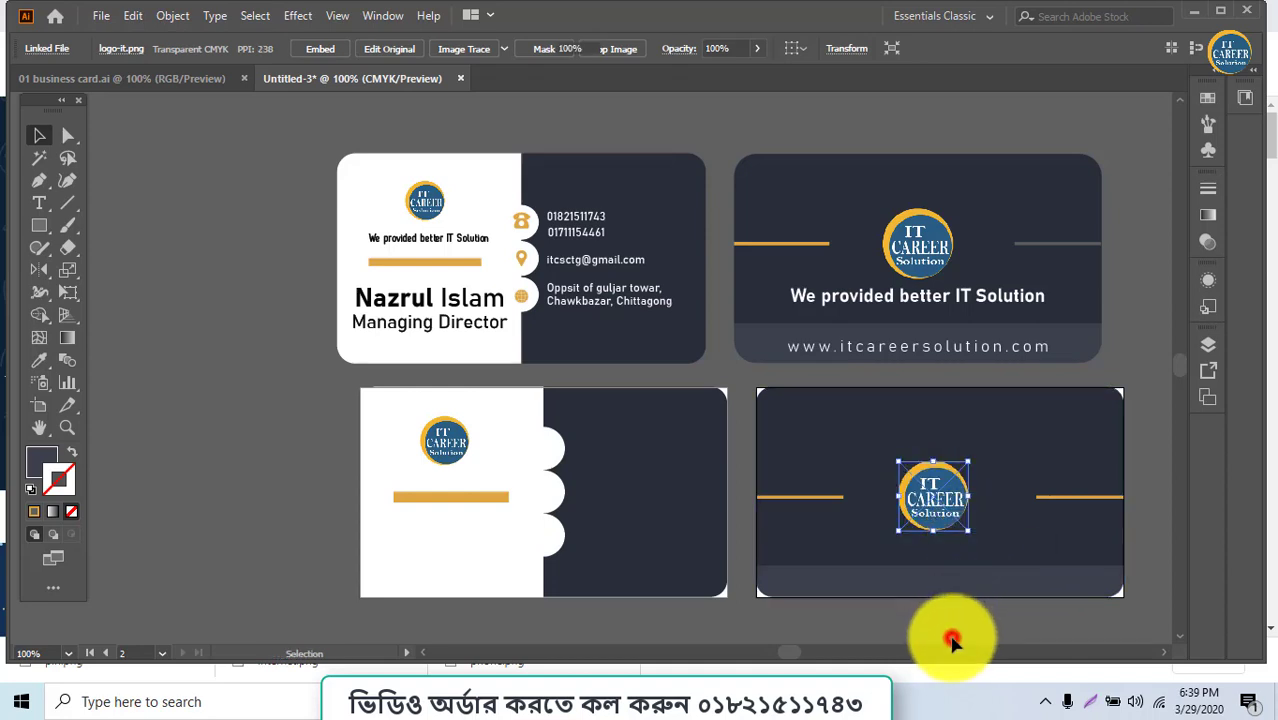
click(952, 640)
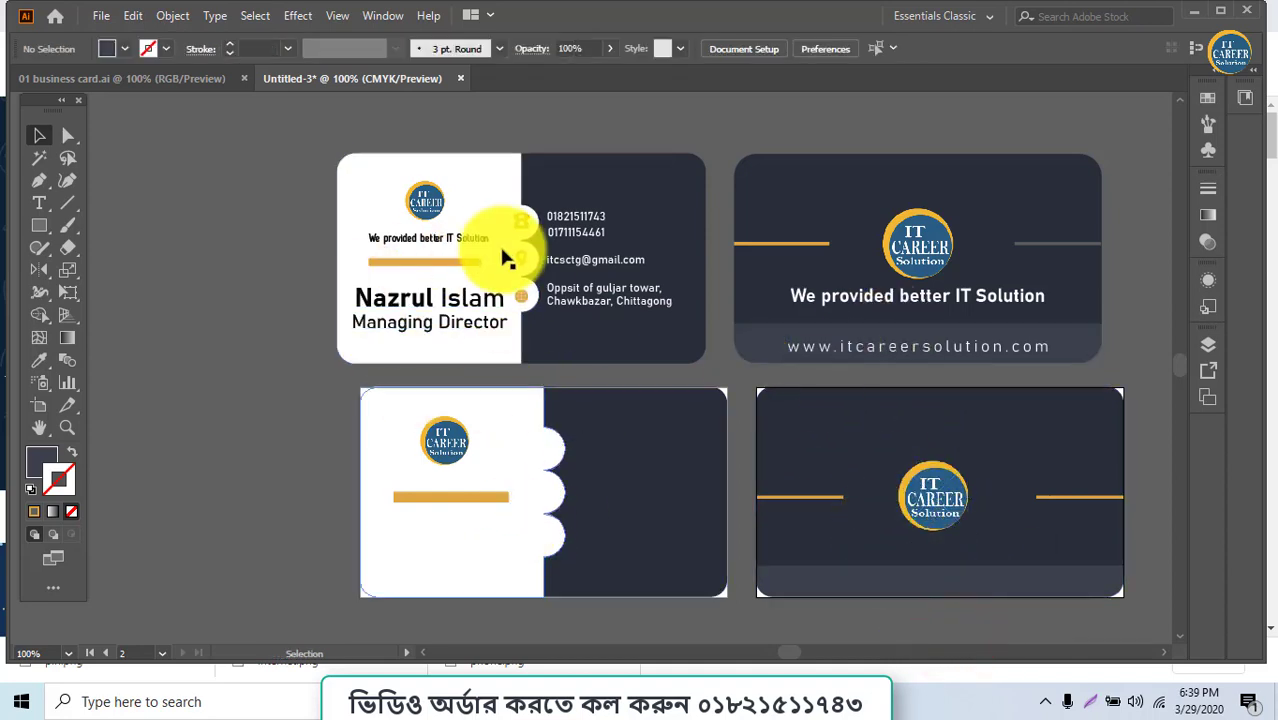
Search Flaticon for 'mobile' icons and open the first smartphone icon
click(580, 695)
text(mob)
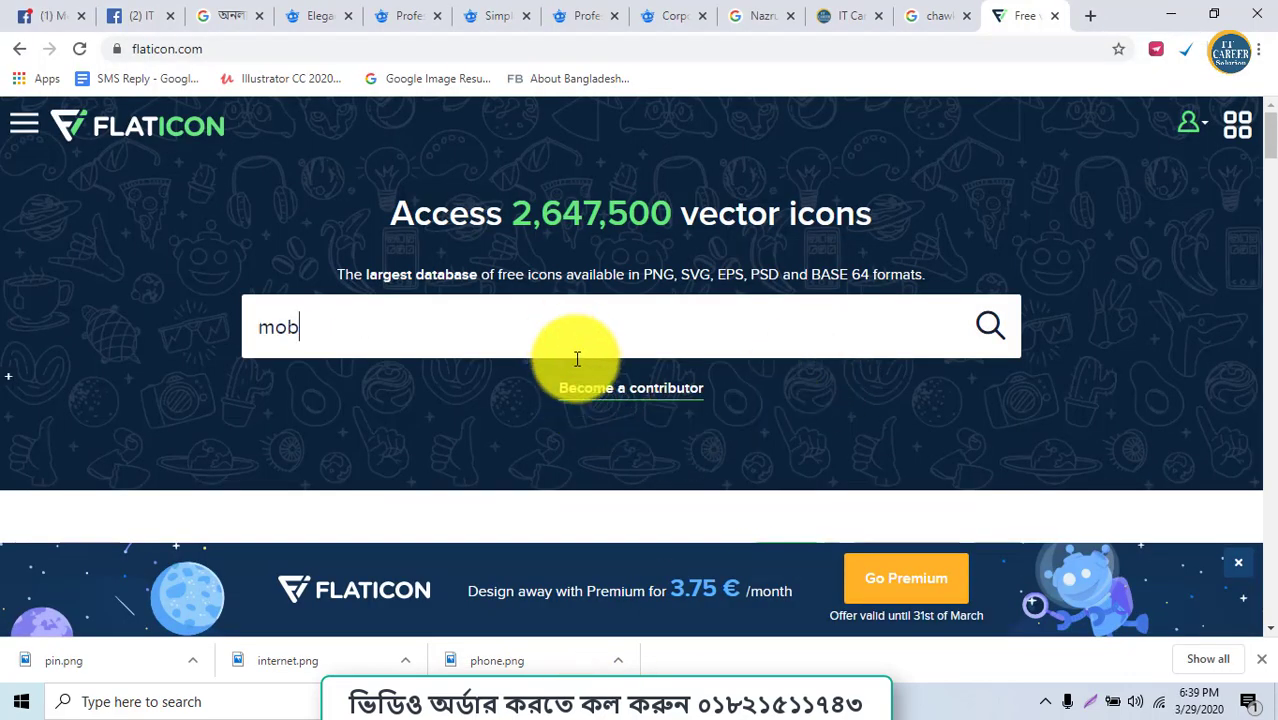
text(ile)
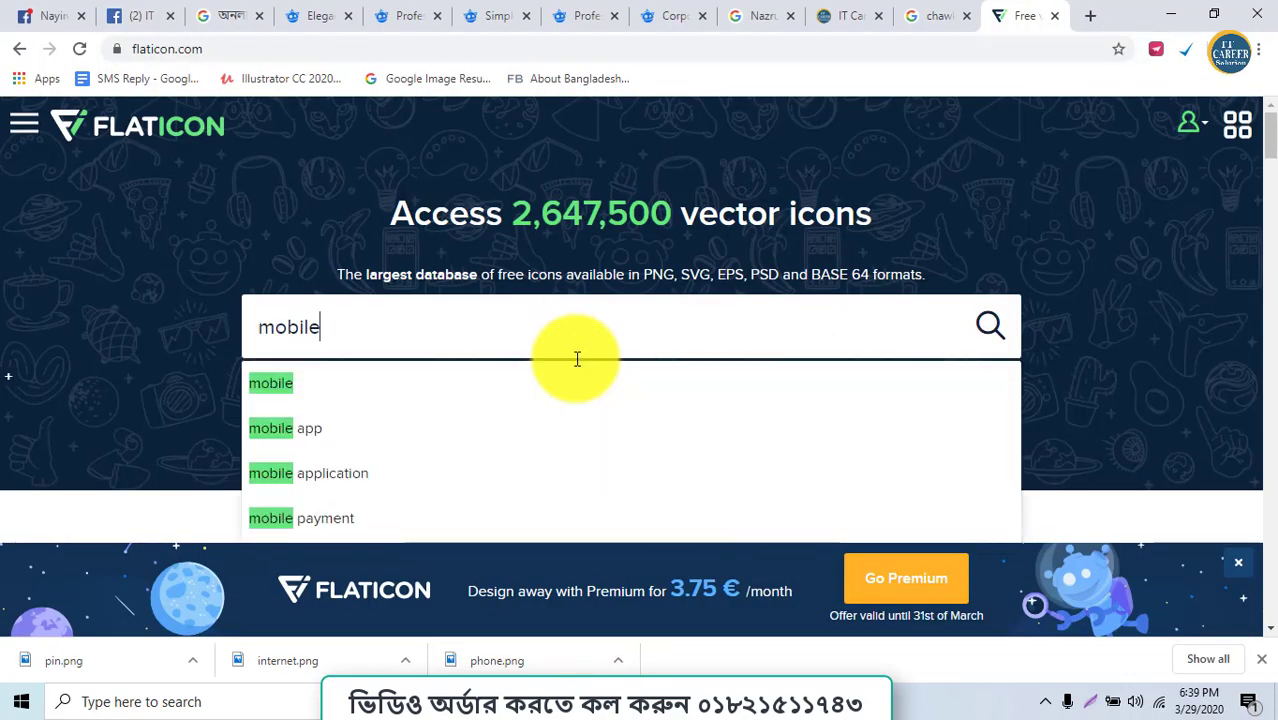
key(Return)
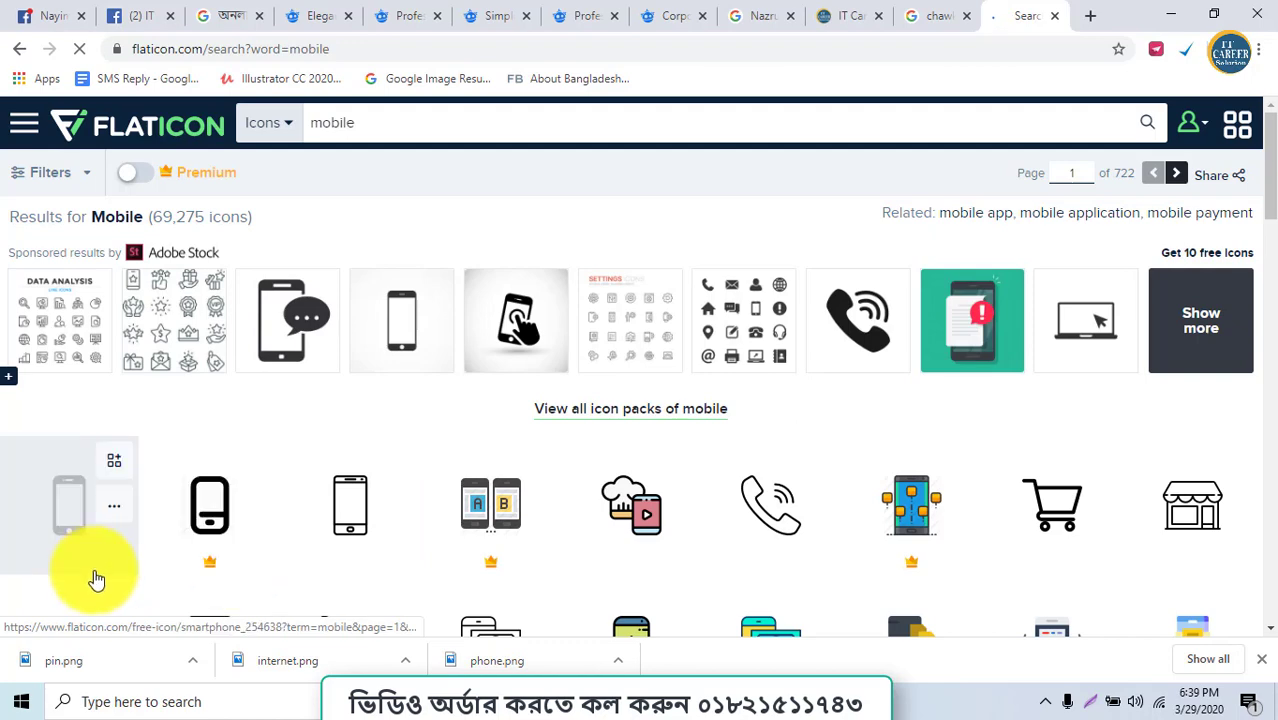
click(92, 545)
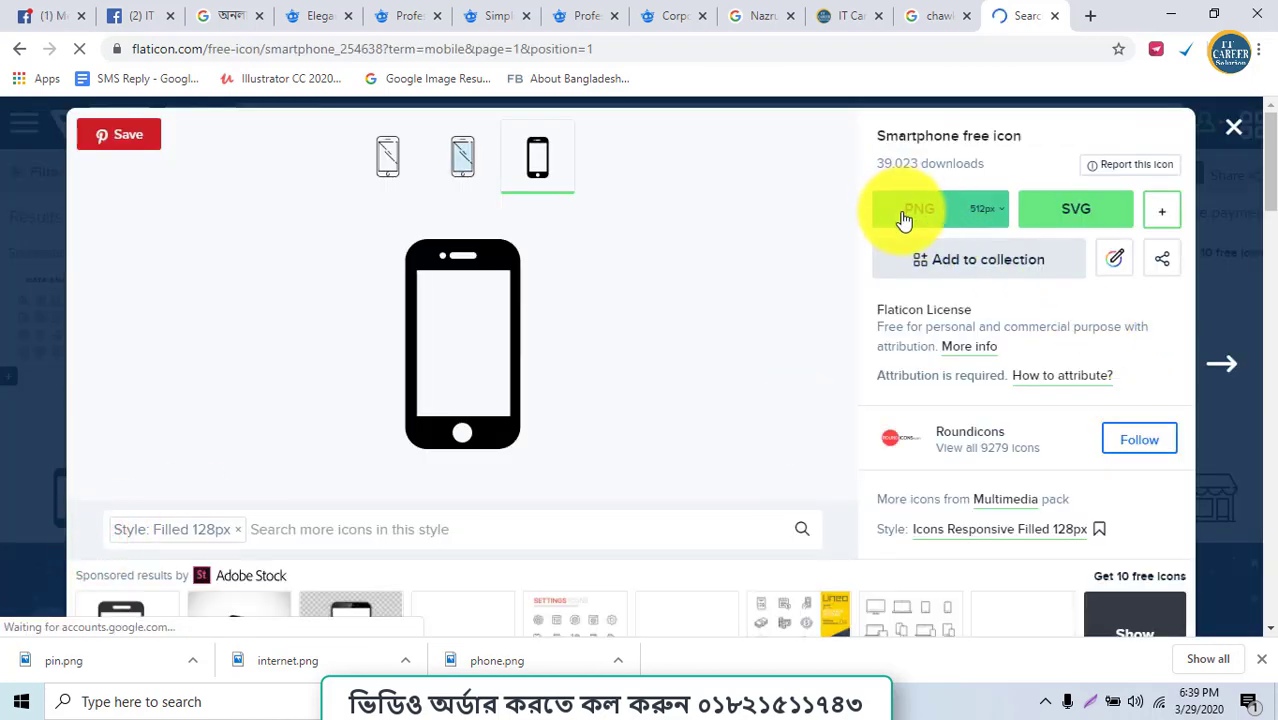
Download the smartphone icon as a free PNG and return to Illustrator
click(903, 214)
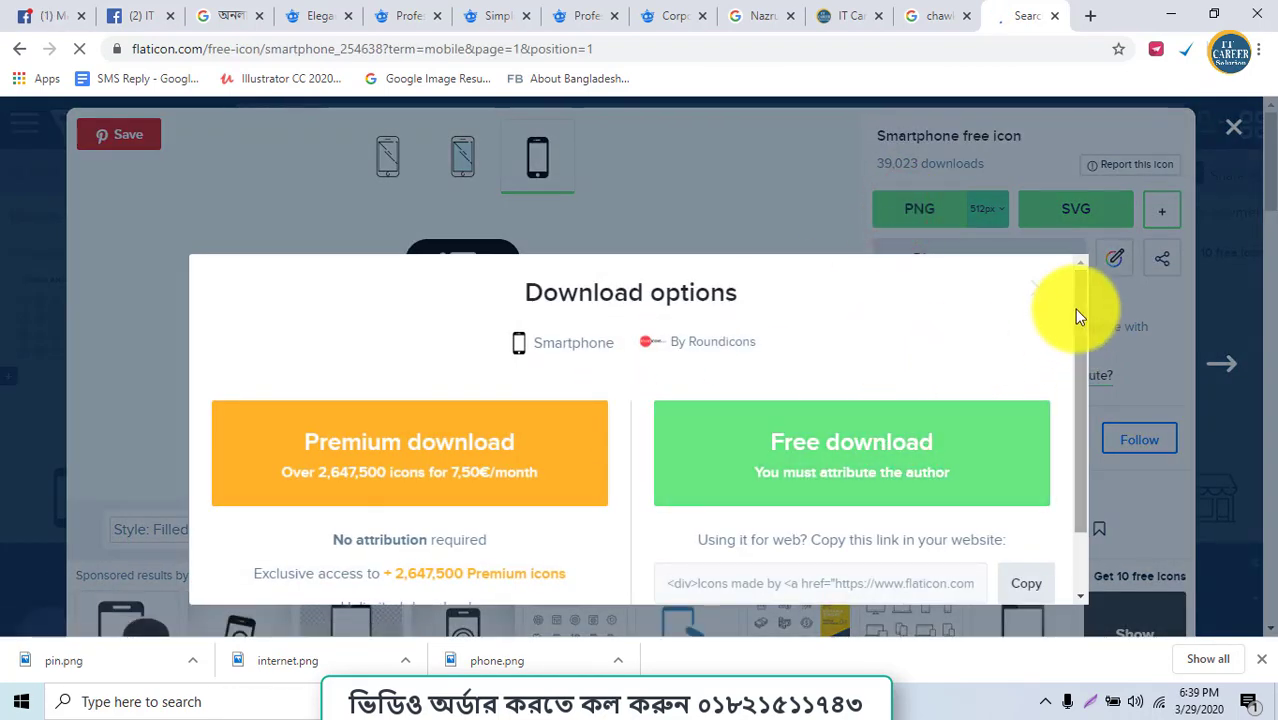
click(1038, 300)
click(919, 209)
click(887, 485)
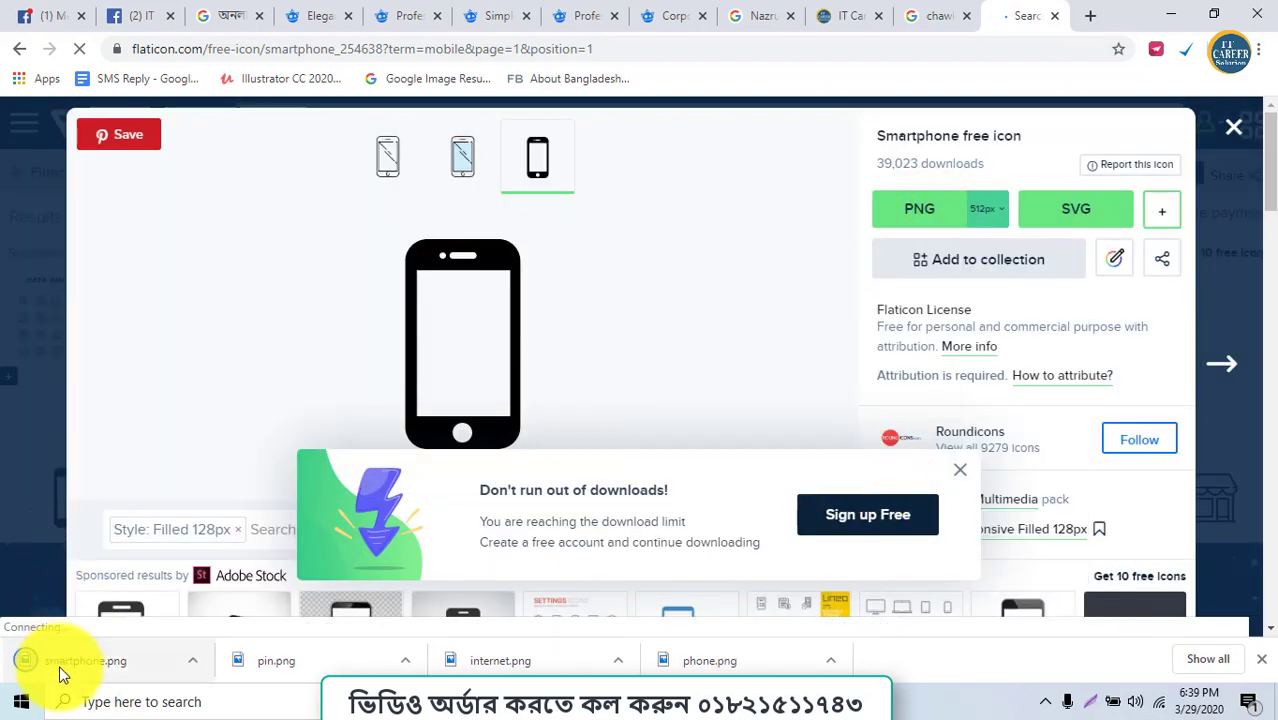
click(85, 660)
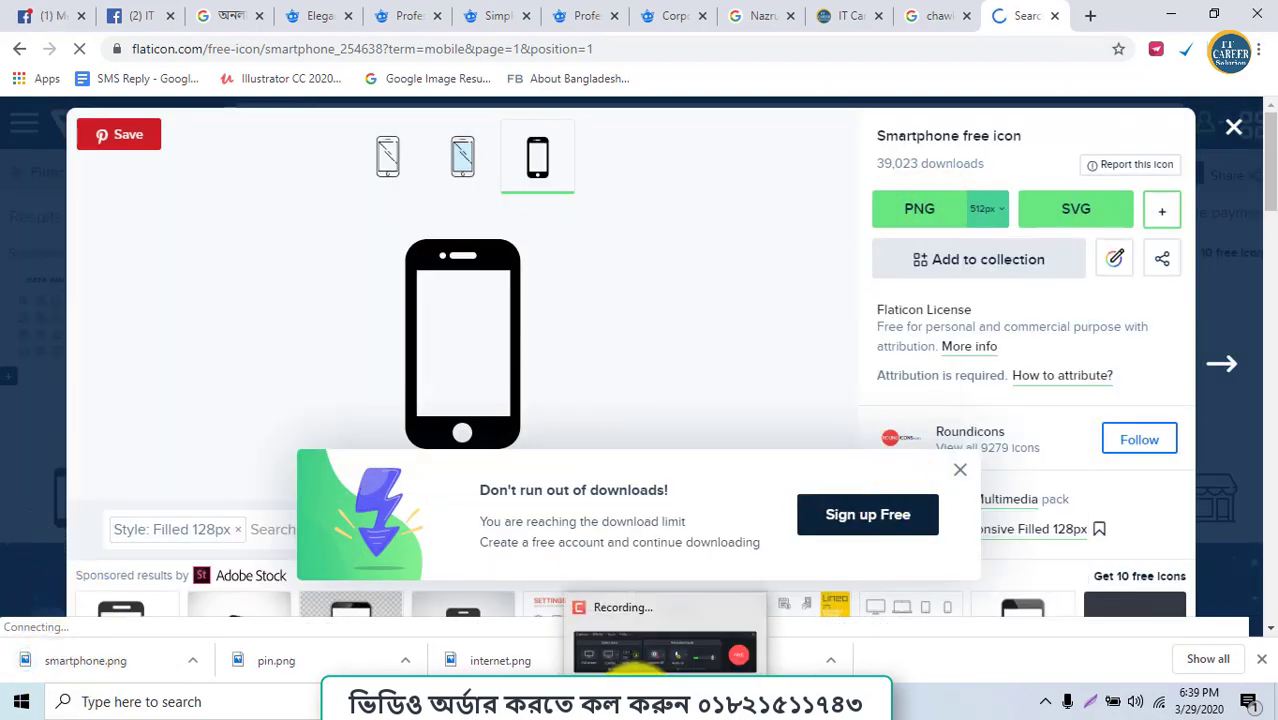
click(620, 701)
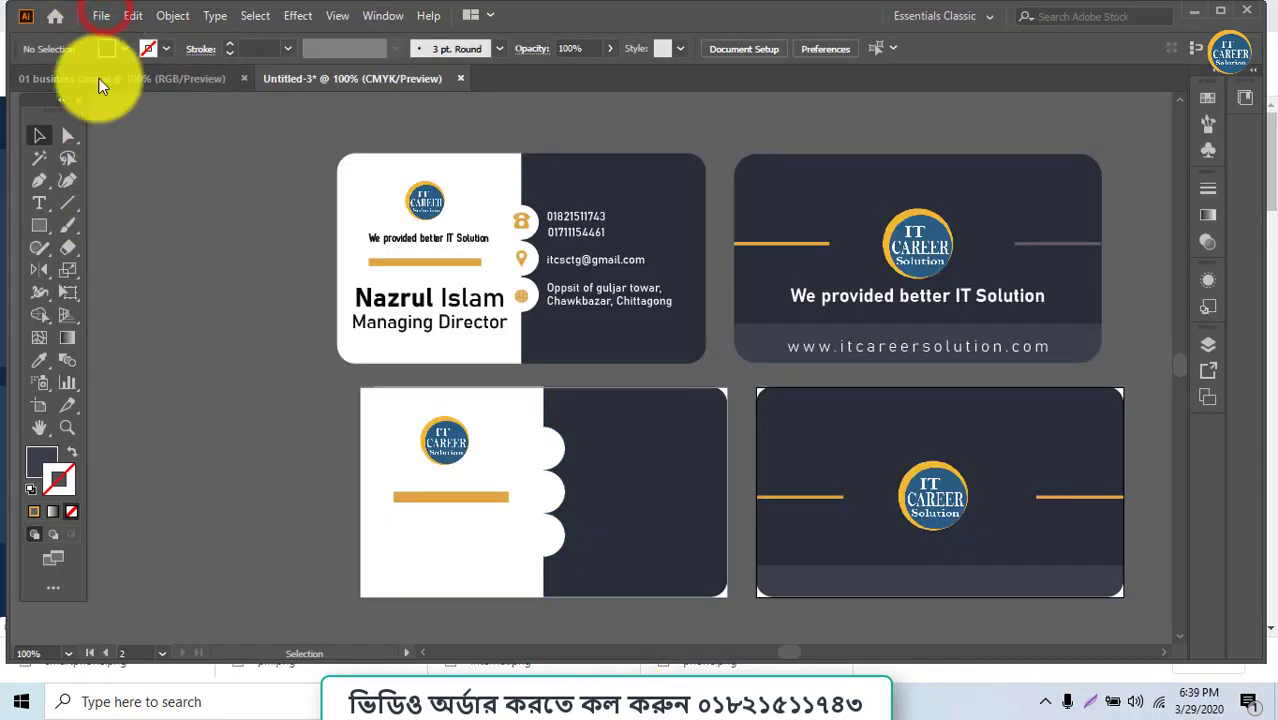
Place smartphone.png from the Downloads folder and move it up and left on the canvas
click(98, 12)
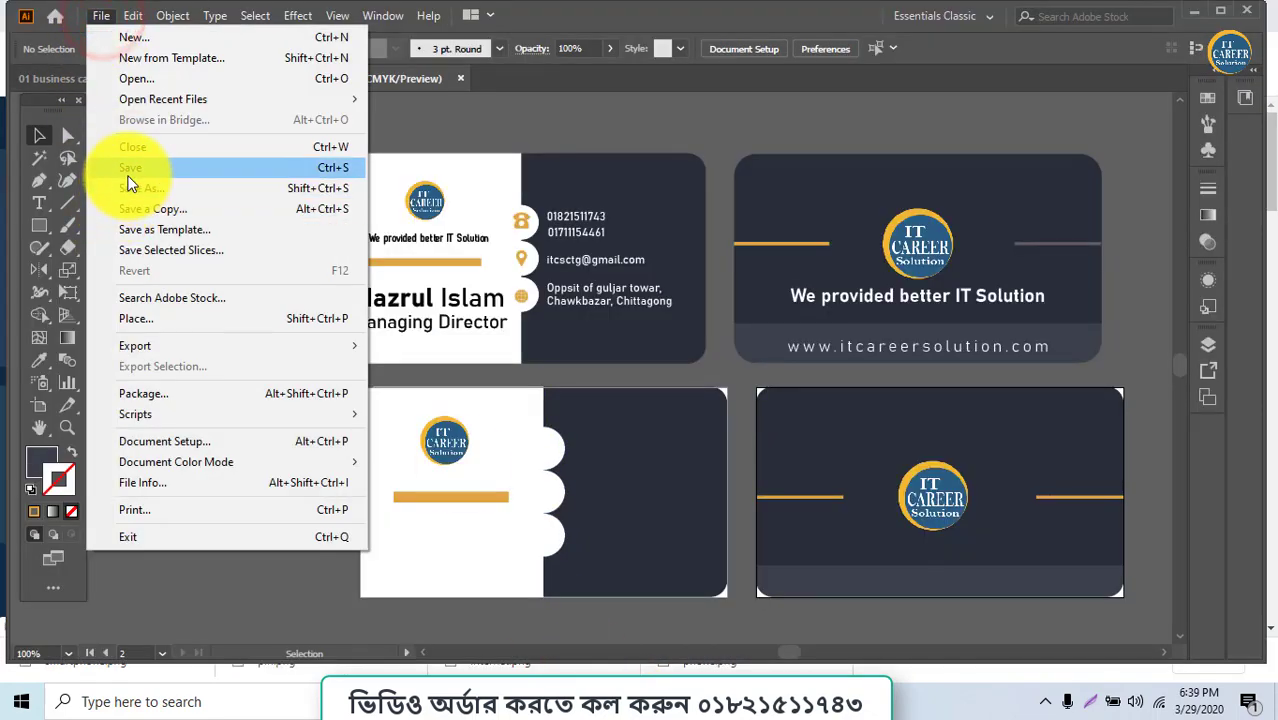
click(134, 318)
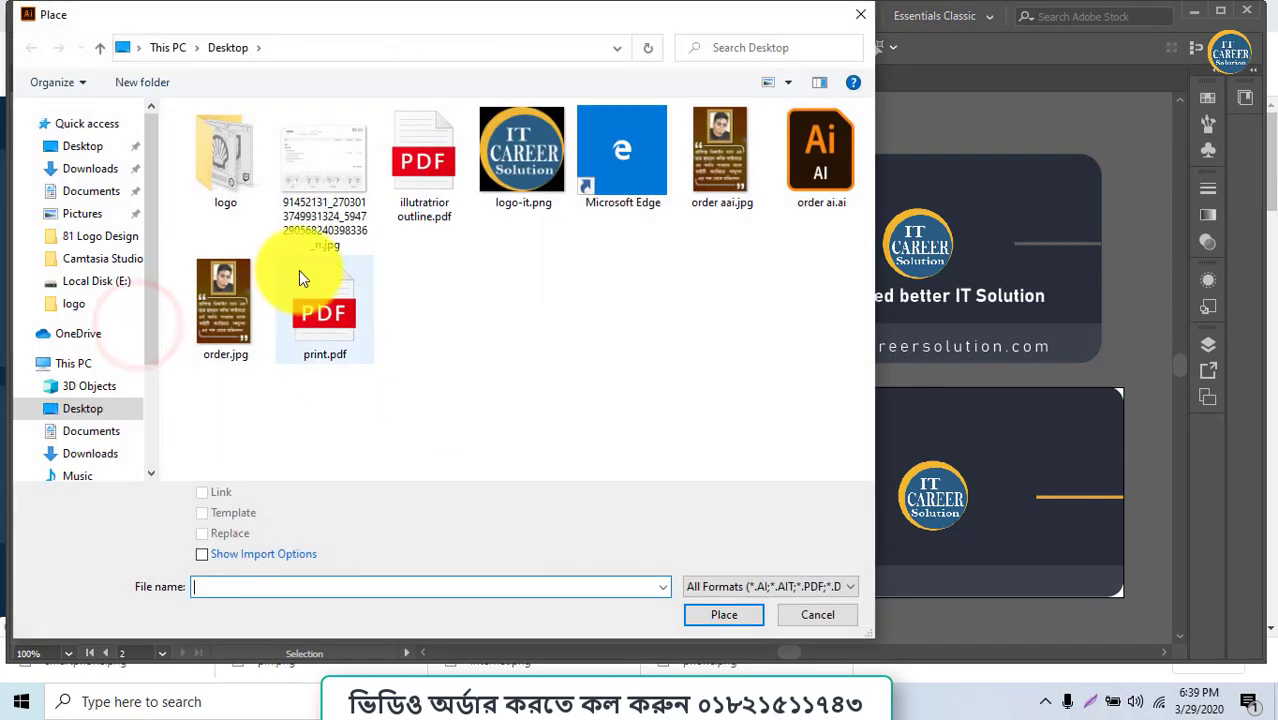
click(88, 168)
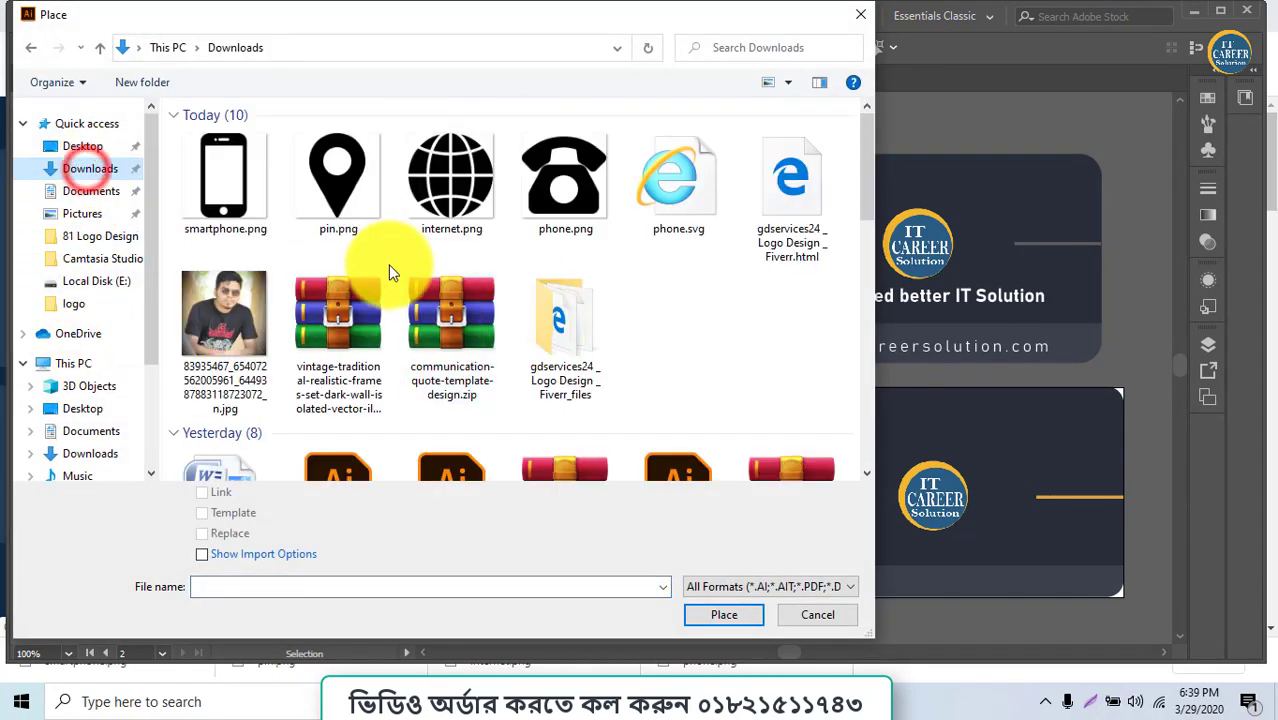
double_click(226, 190)
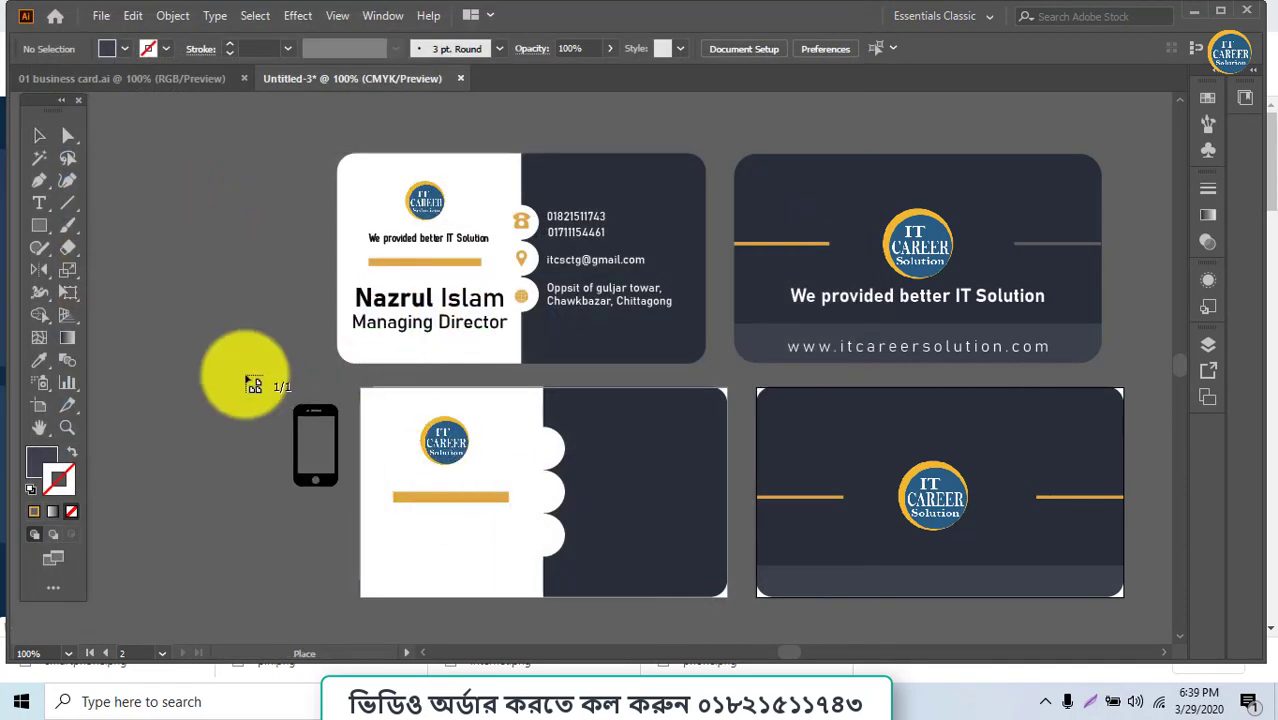
click(245, 375)
drag(627, 418, 456, 198)
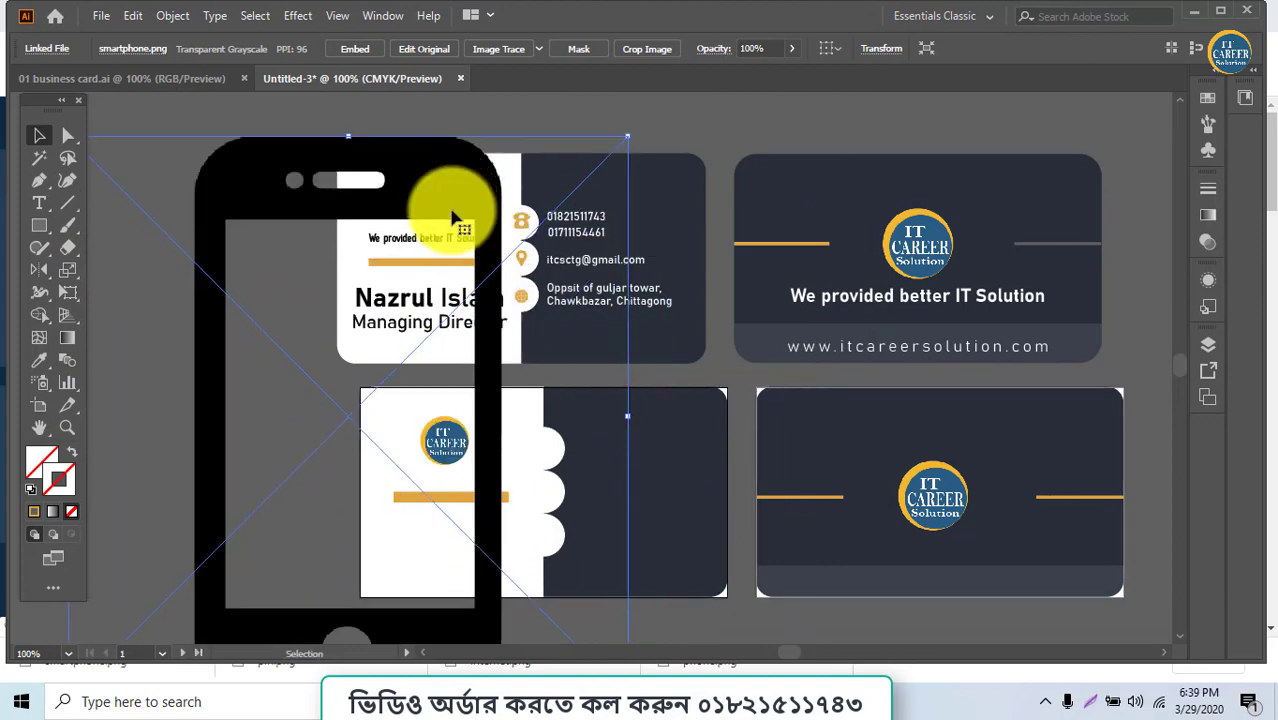
Image-trace the phone with white ignored and expand the trace into vector shapes
click(381, 18)
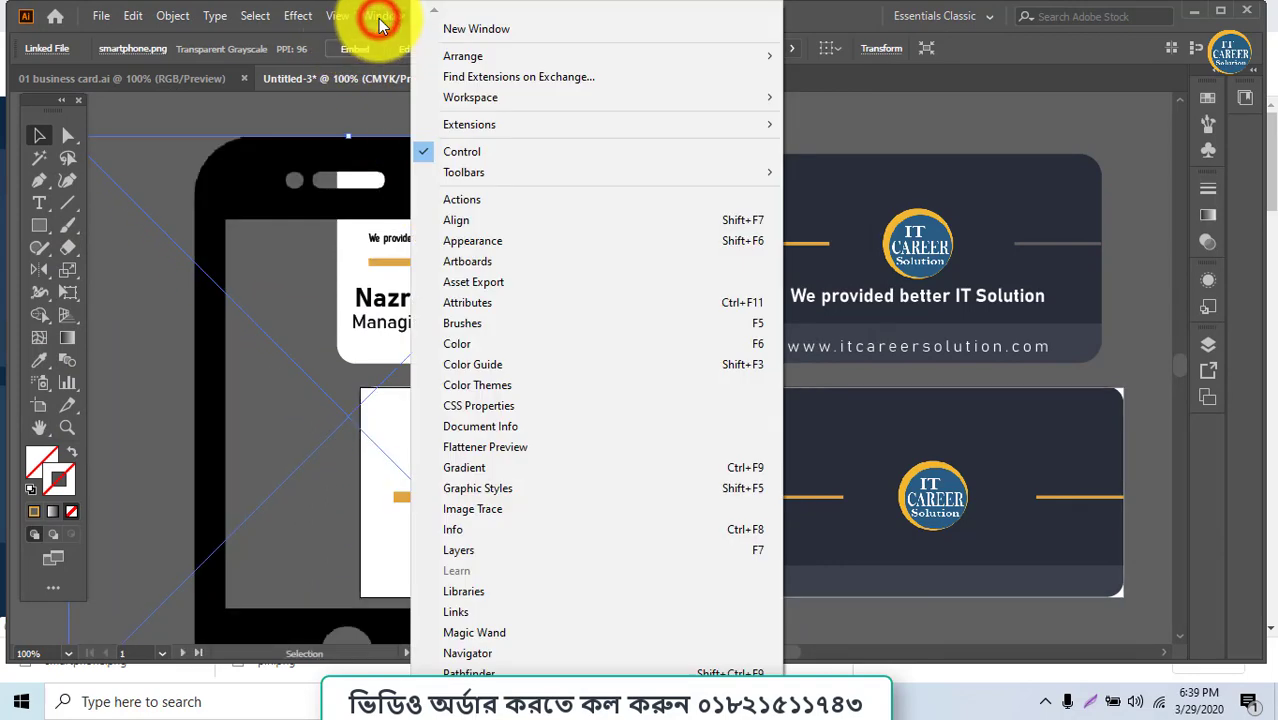
click(443, 505)
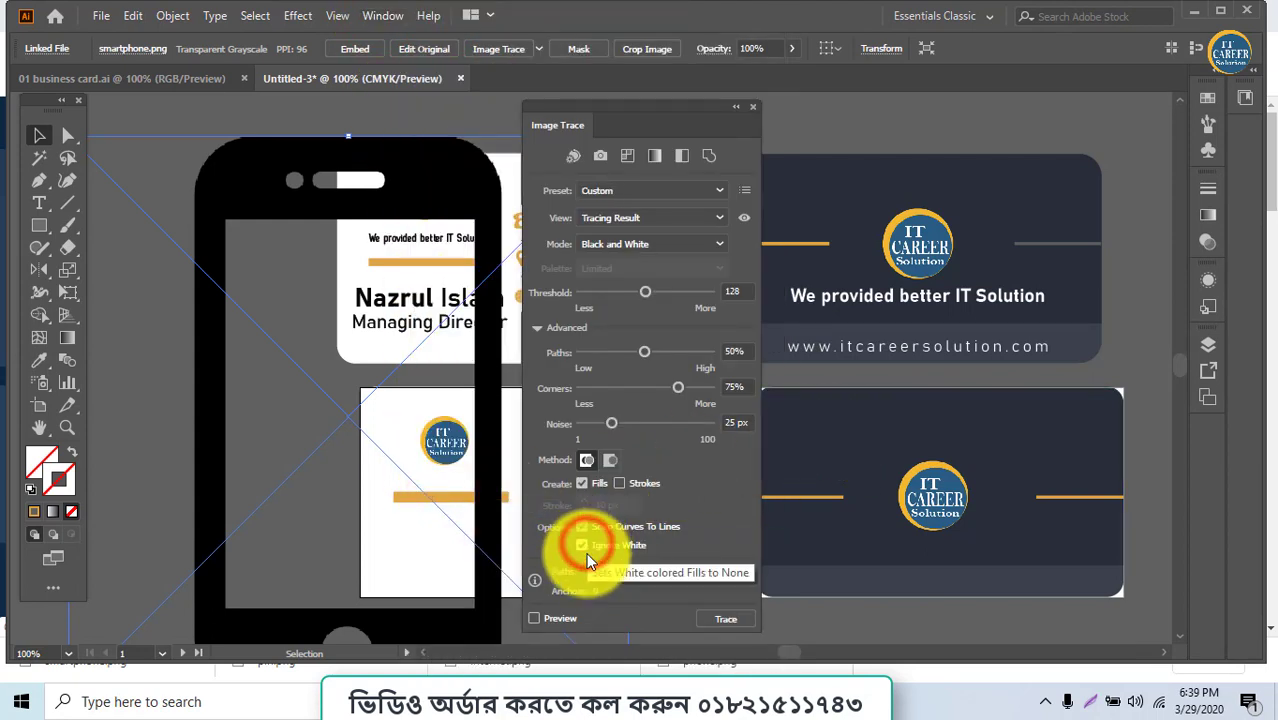
click(561, 620)
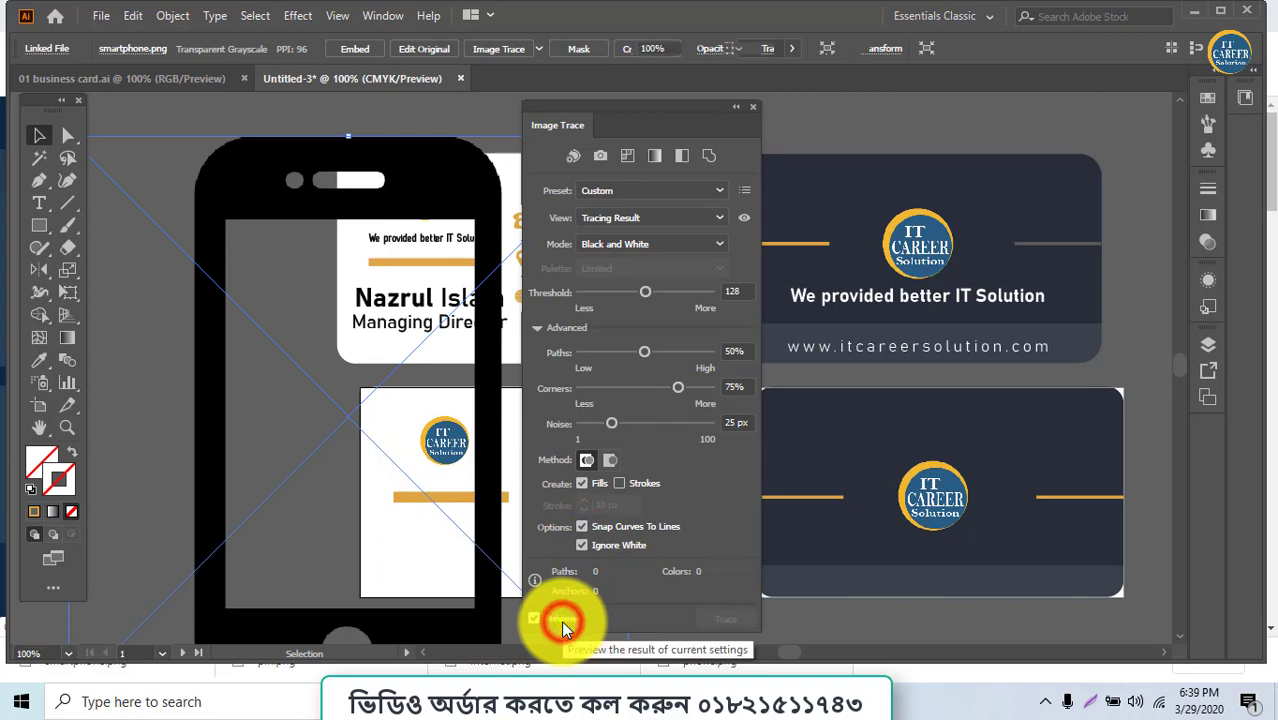
click(582, 545)
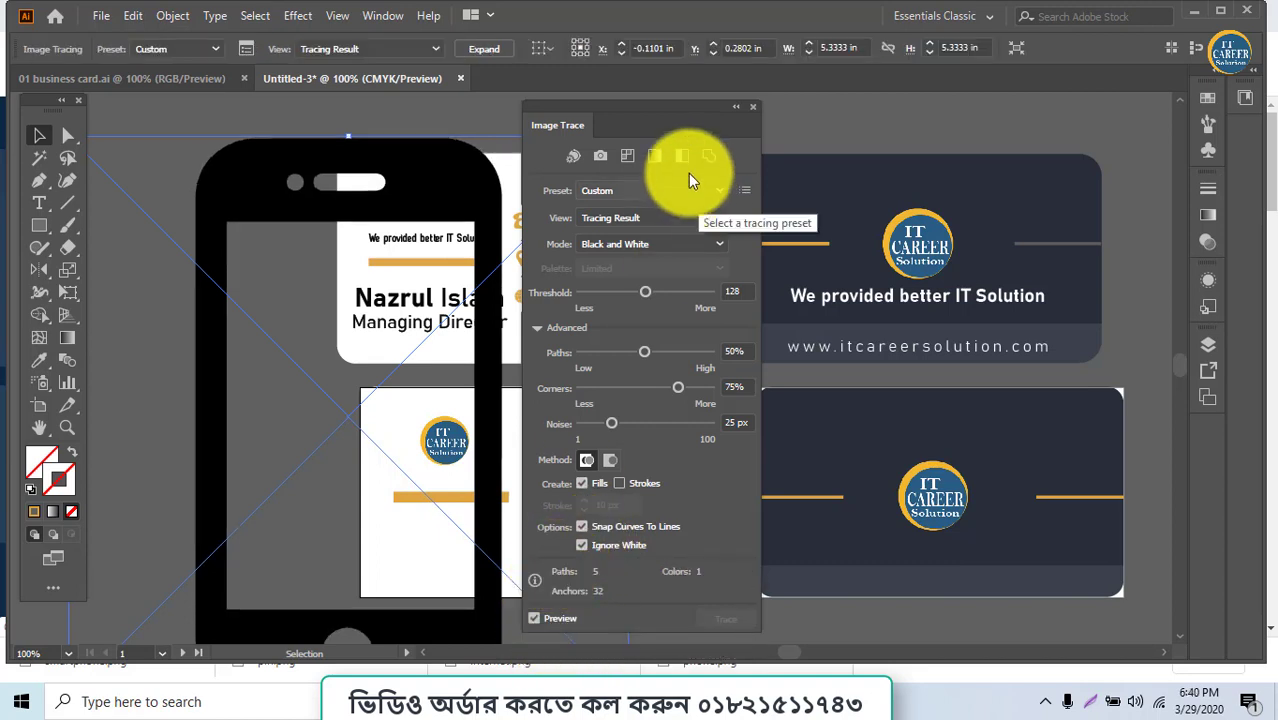
click(755, 108)
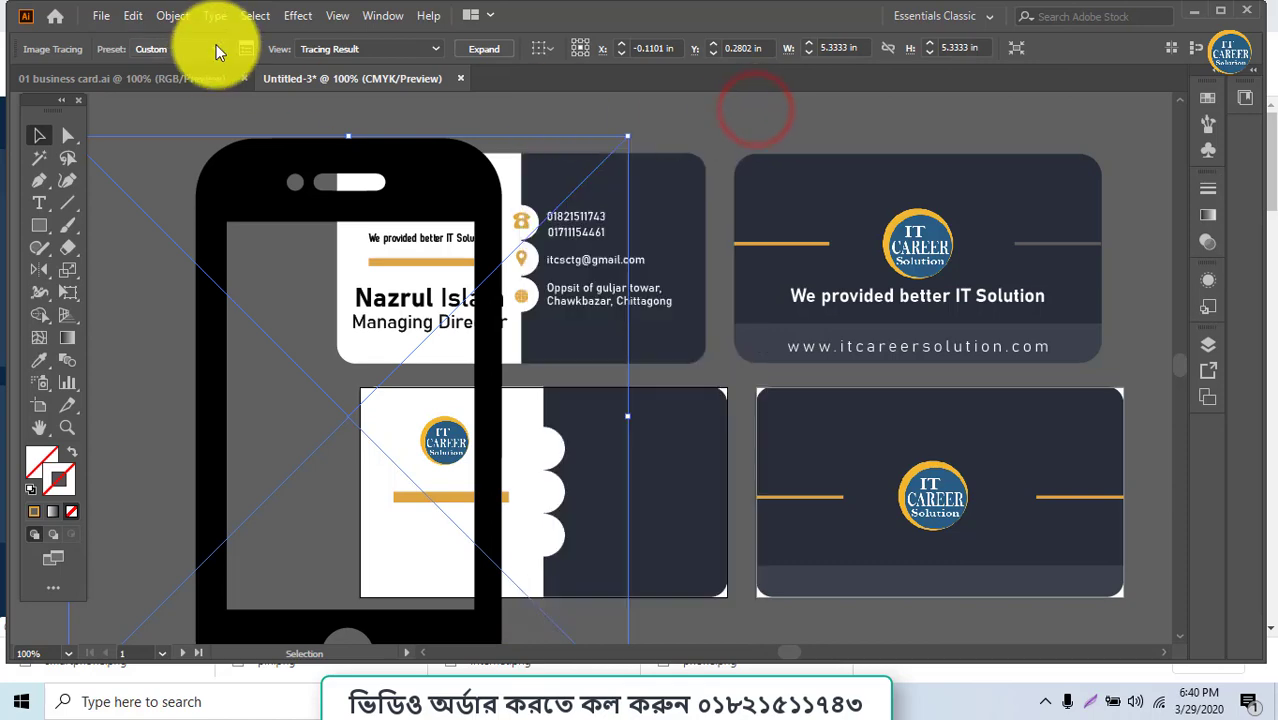
click(174, 16)
click(240, 231)
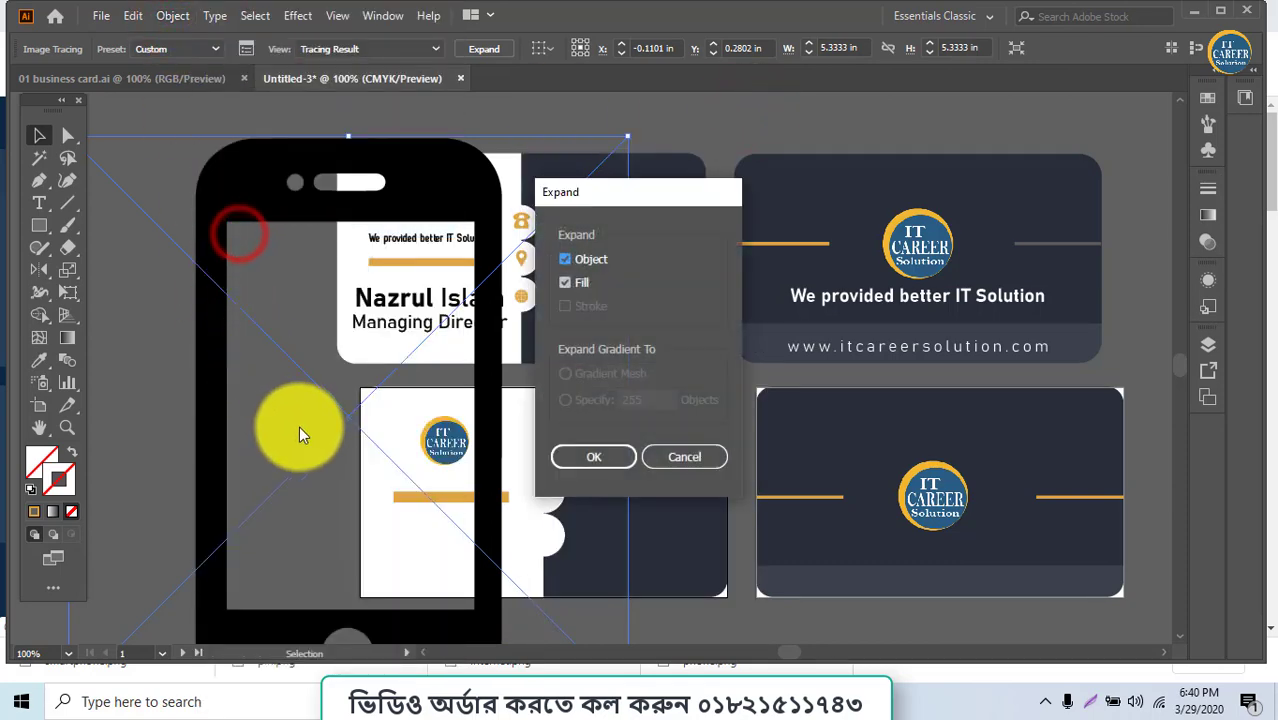
click(577, 453)
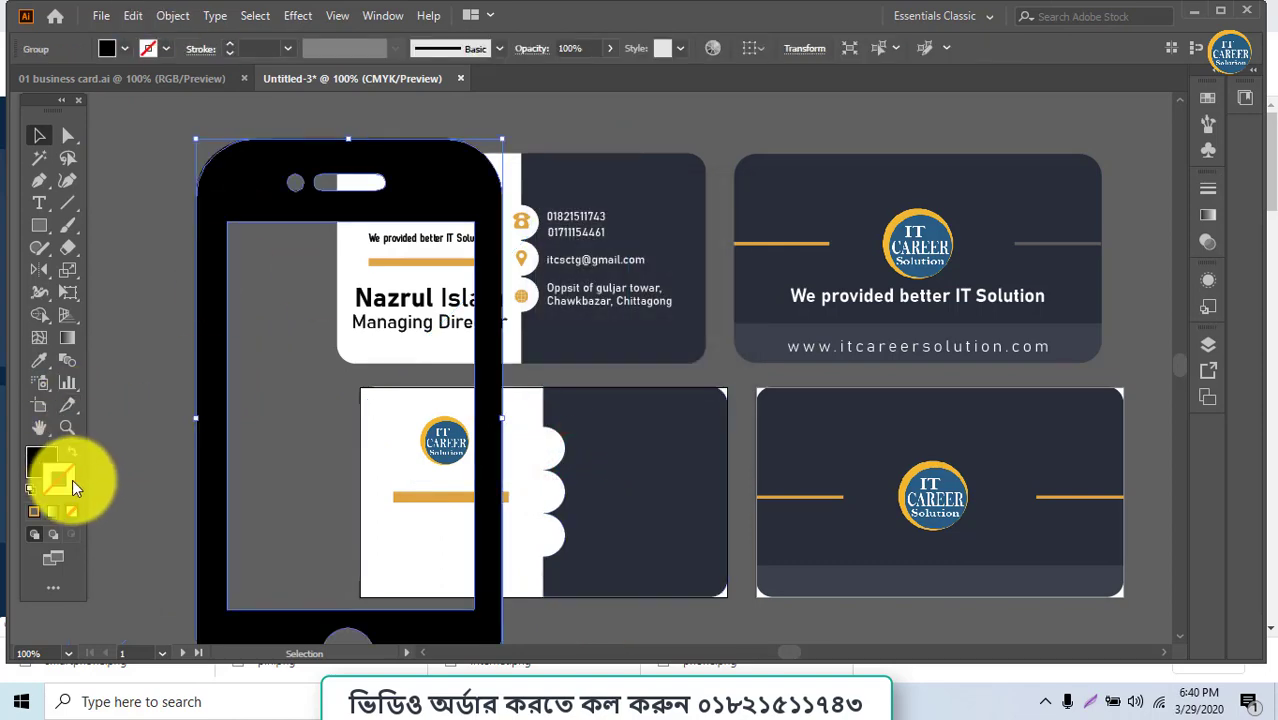
Recolour the phone icon with the orange bar's colour and shrink it to a small size
click(39, 362)
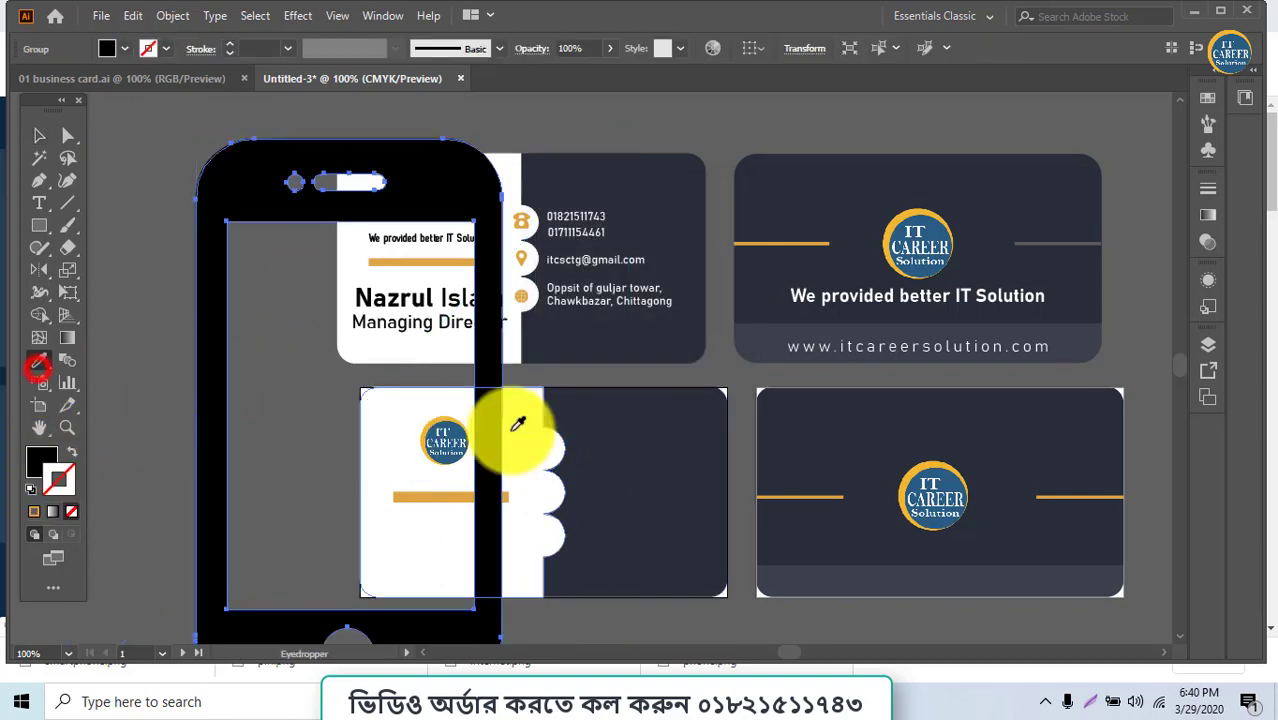
click(452, 495)
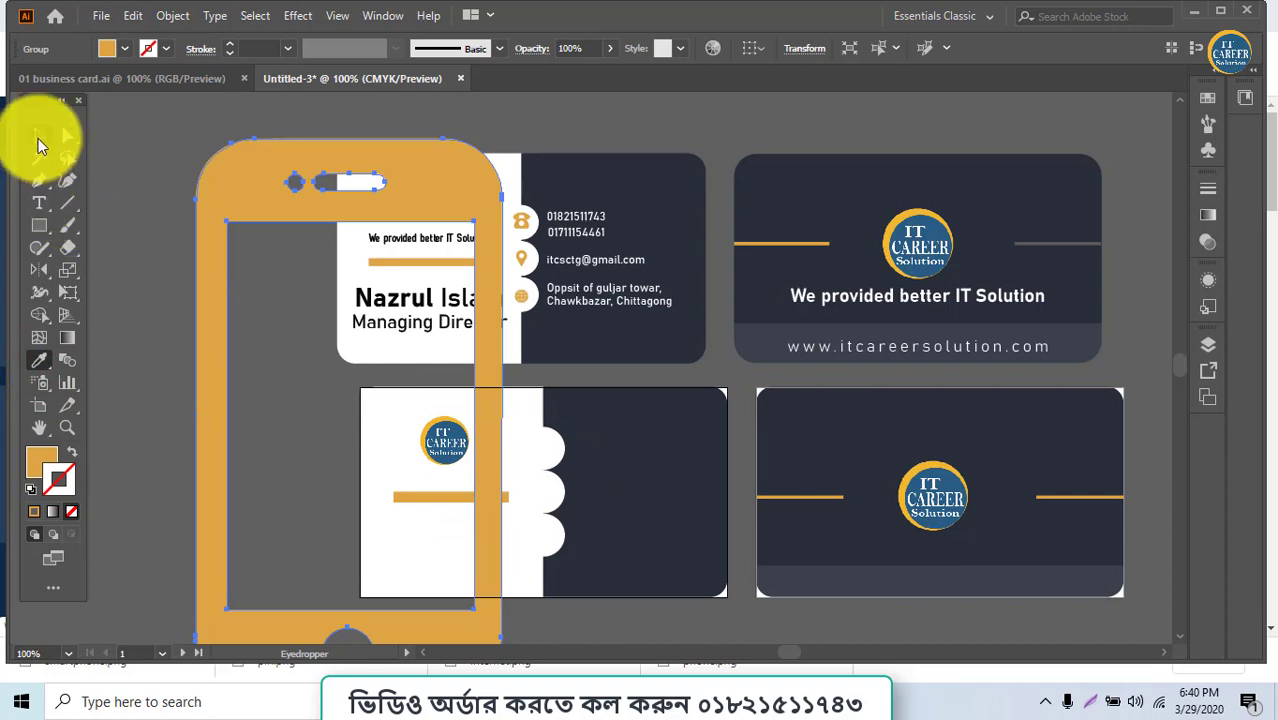
click(39, 135)
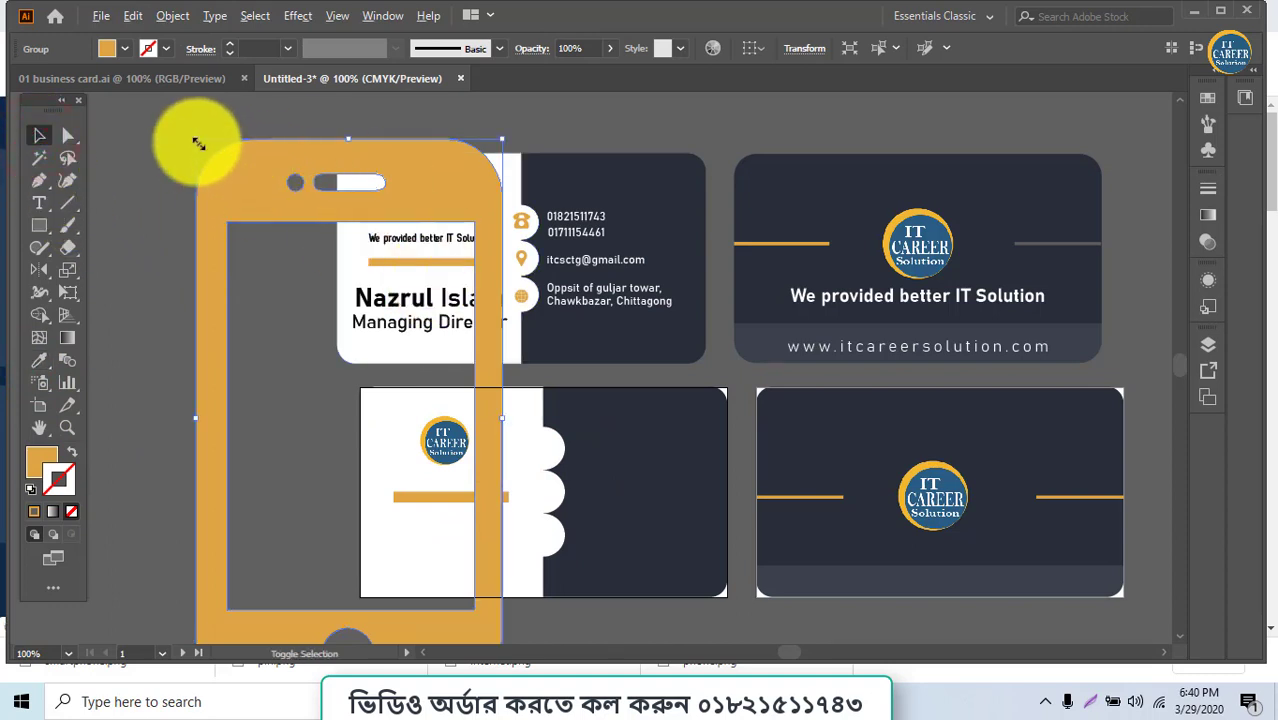
drag(196, 140, 320, 366)
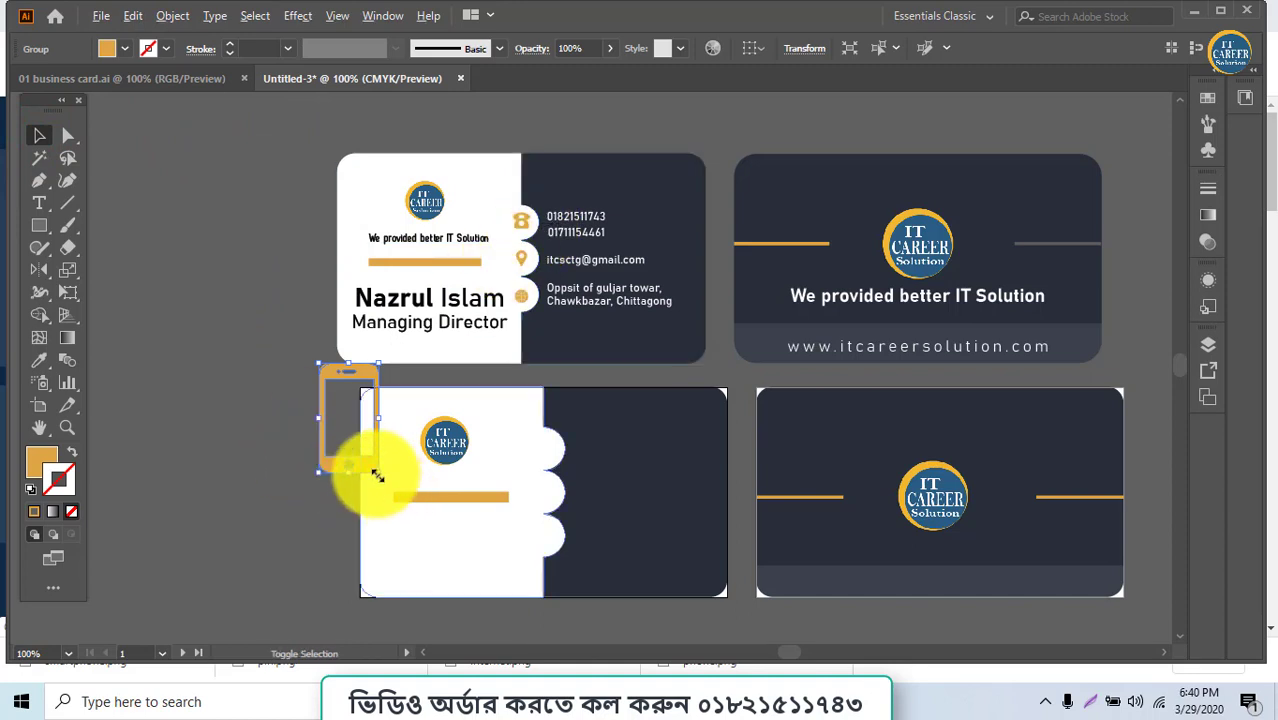
drag(377, 475, 357, 432)
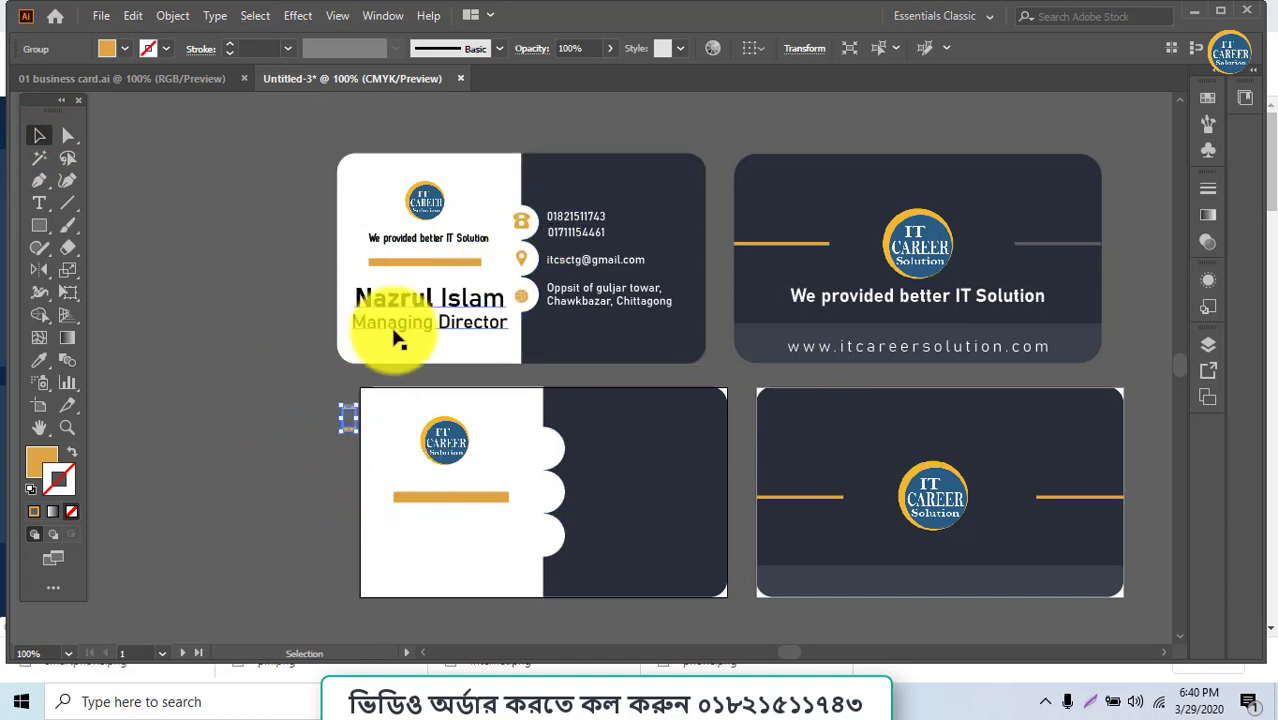
Zoom in and move the small phone icon into the top white scallop
key(ctrl+shift+a)
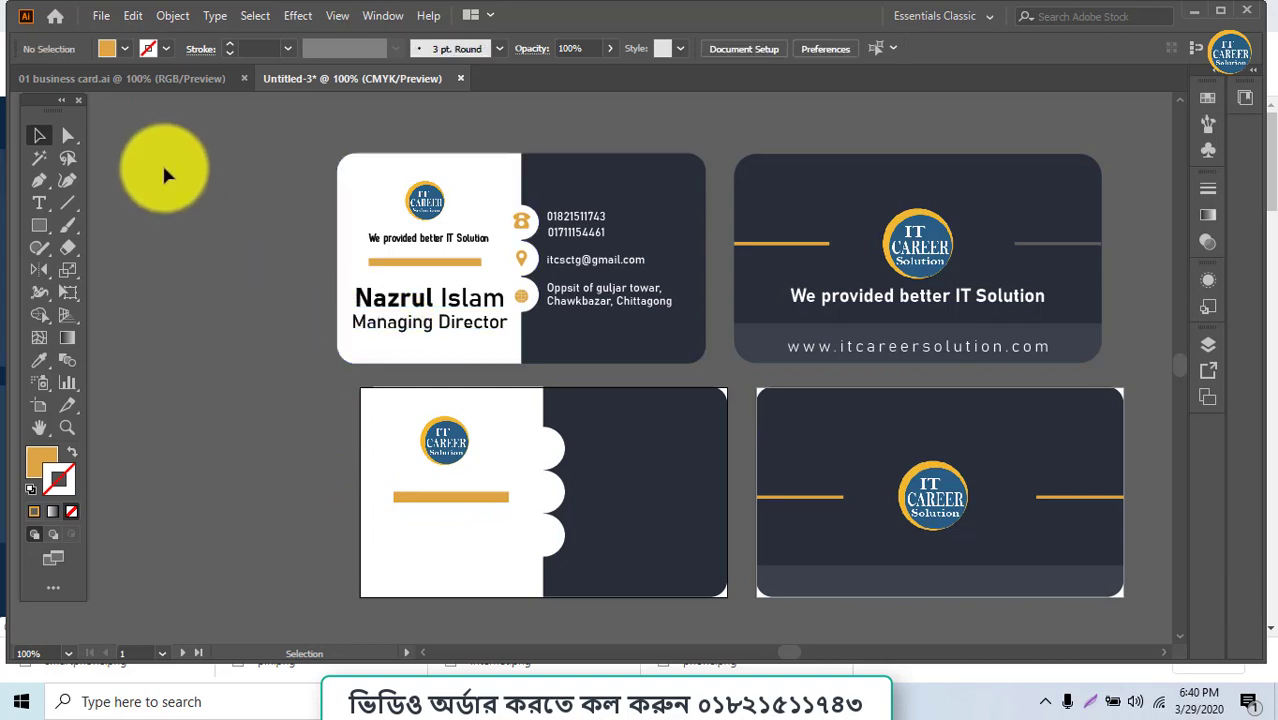
drag(352, 398, 300, 432)
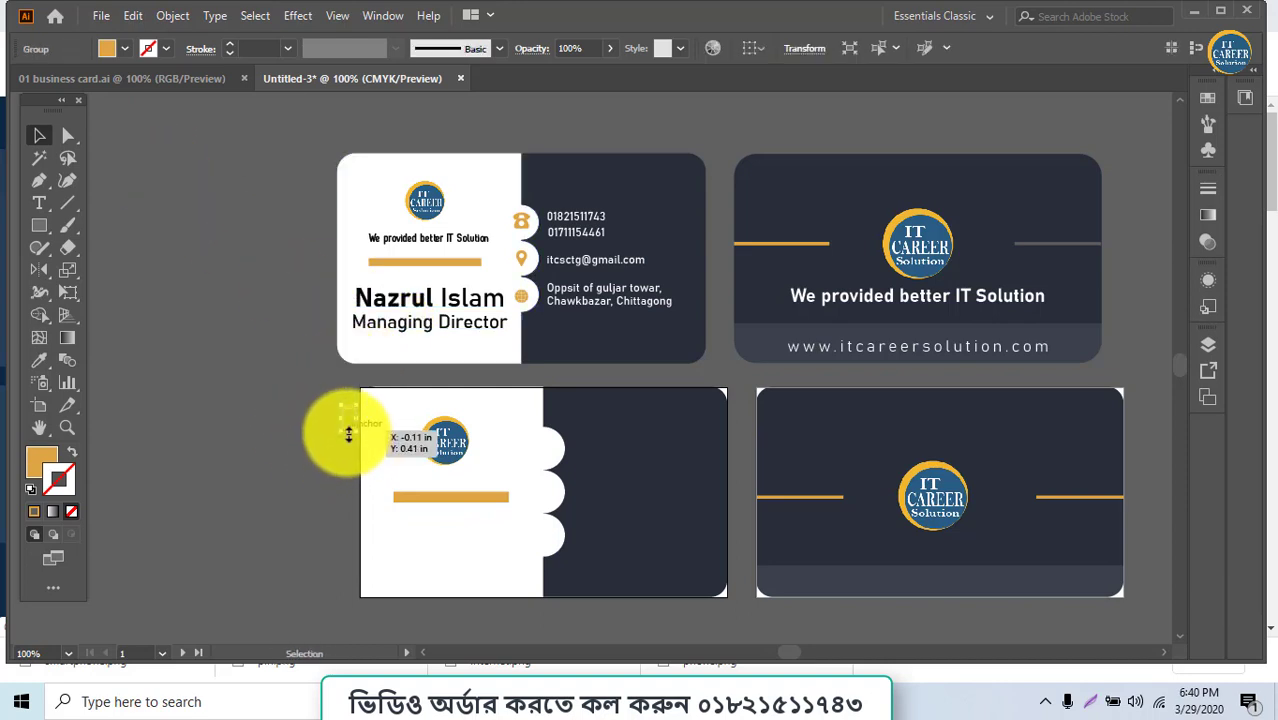
key(ctrl+plus)
key(ctrl+plus)
key(ctrl+plus)
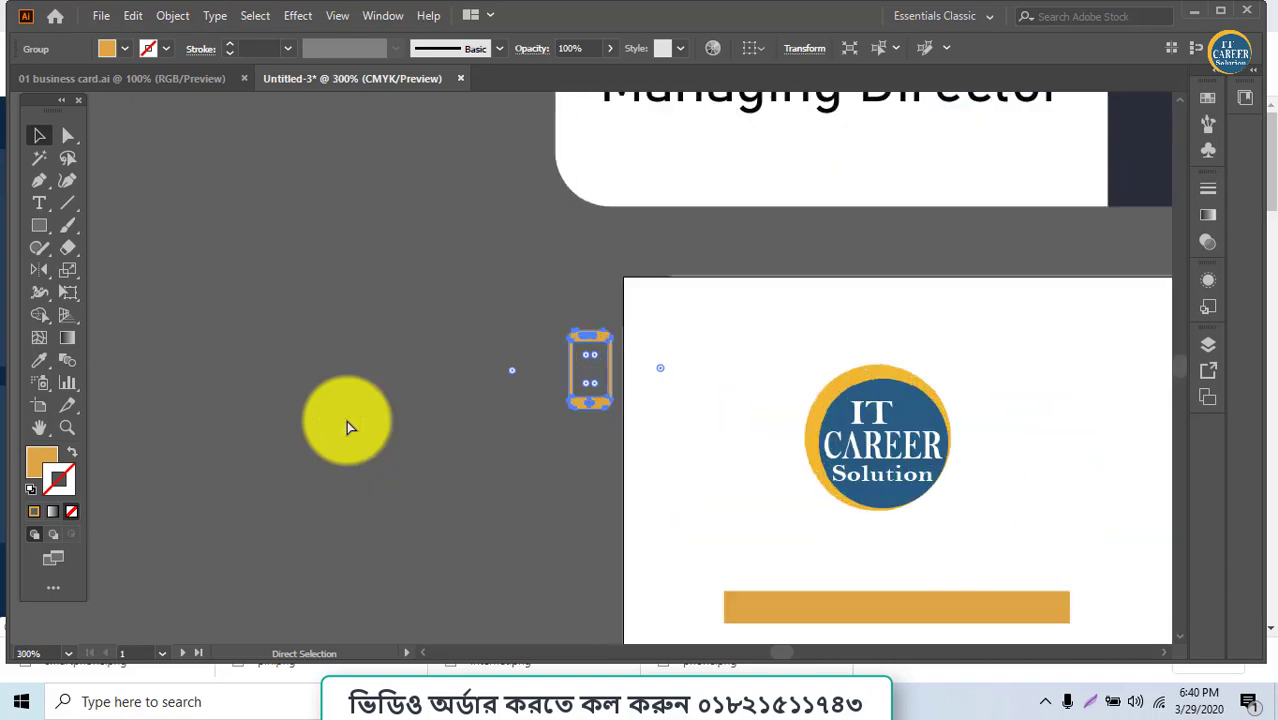
drag(594, 537, 108, 491)
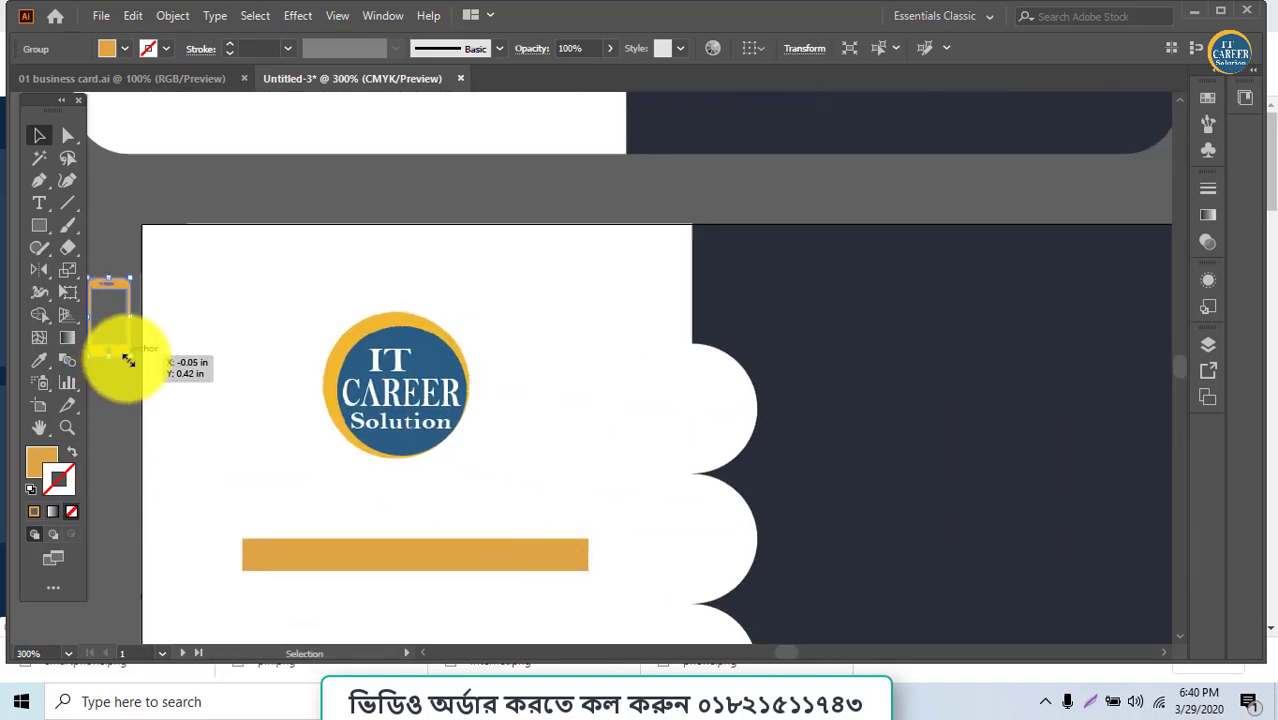
drag(118, 360, 705, 452)
click(713, 536)
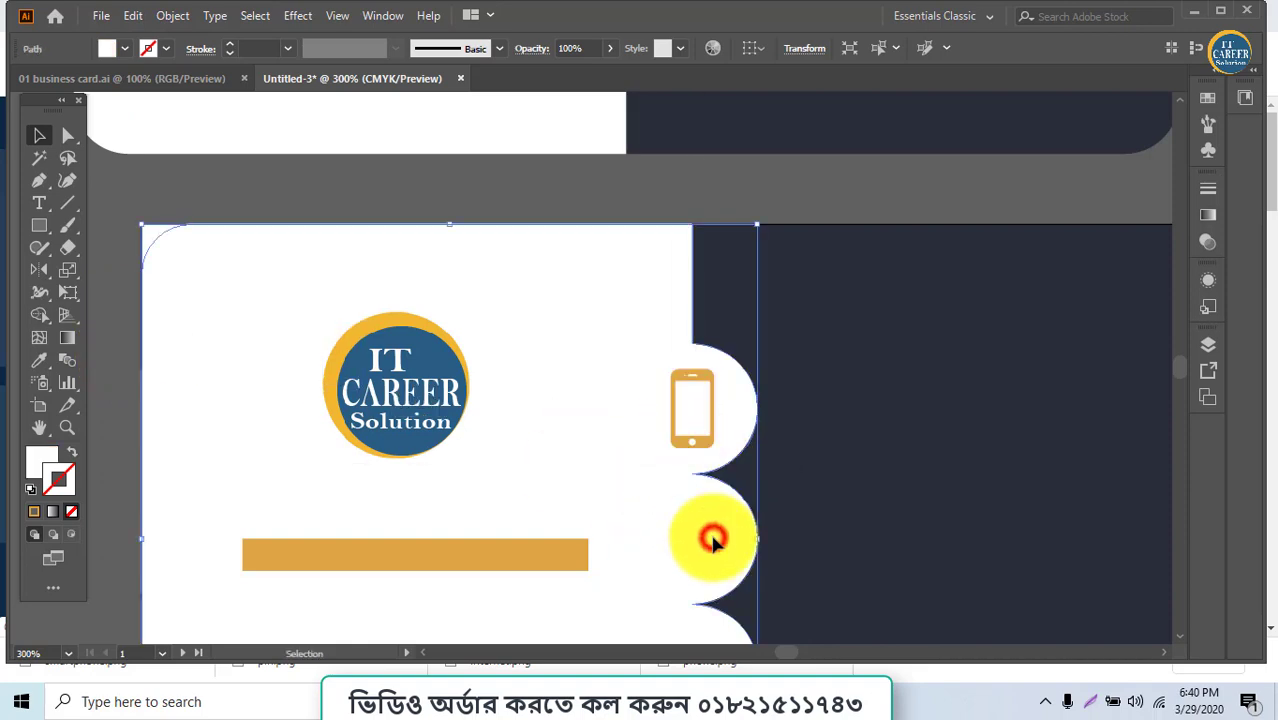
Place phone.png, shrink it to about 0.58 in, and move it into the second scallop
click(99, 18)
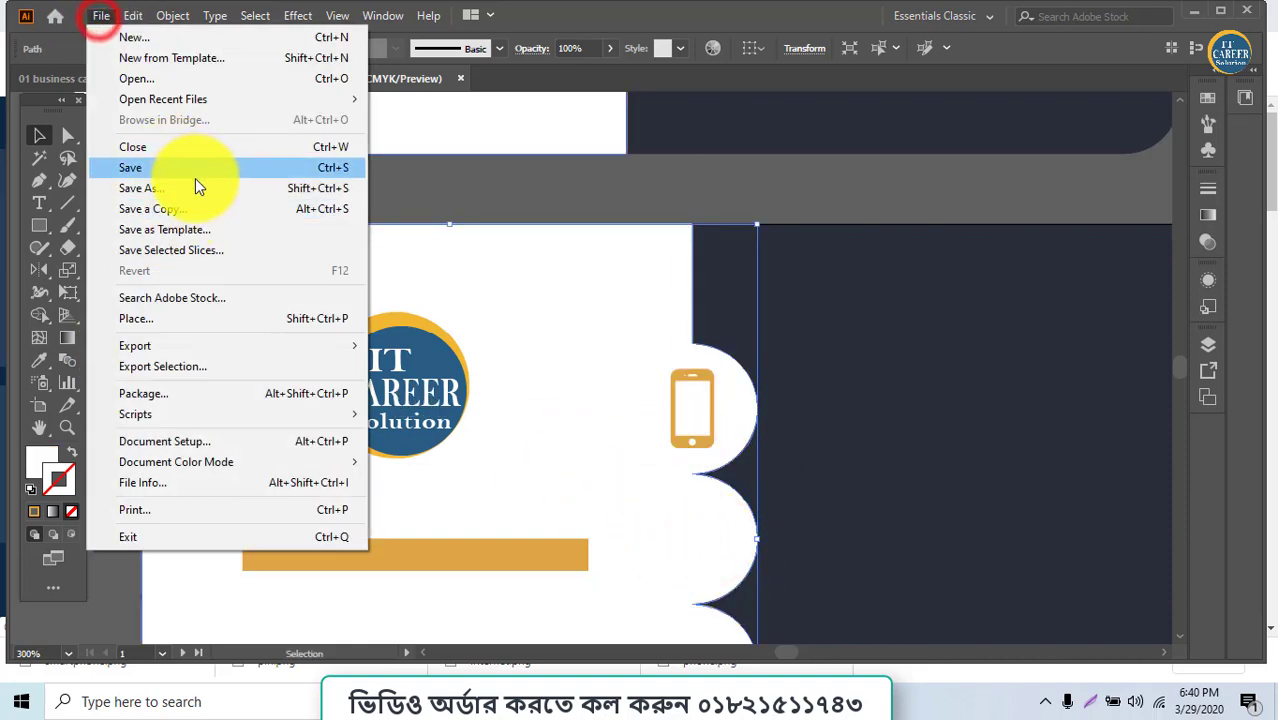
click(145, 320)
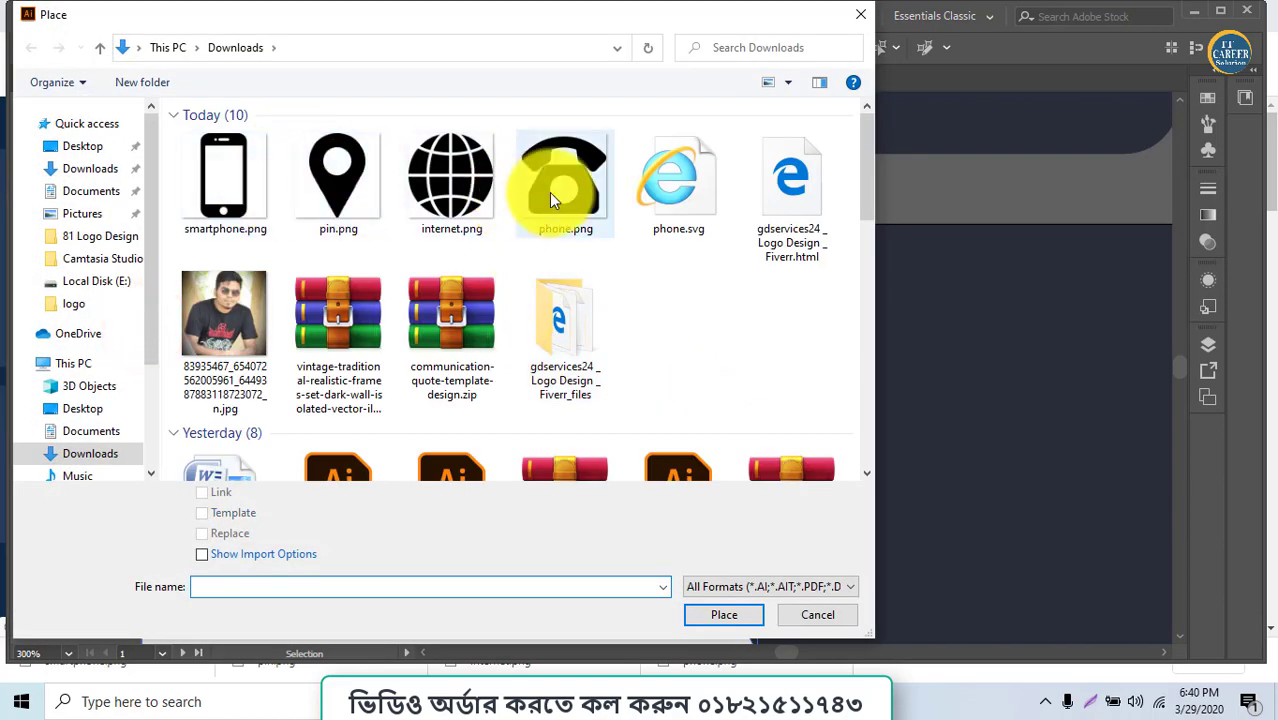
double_click(549, 197)
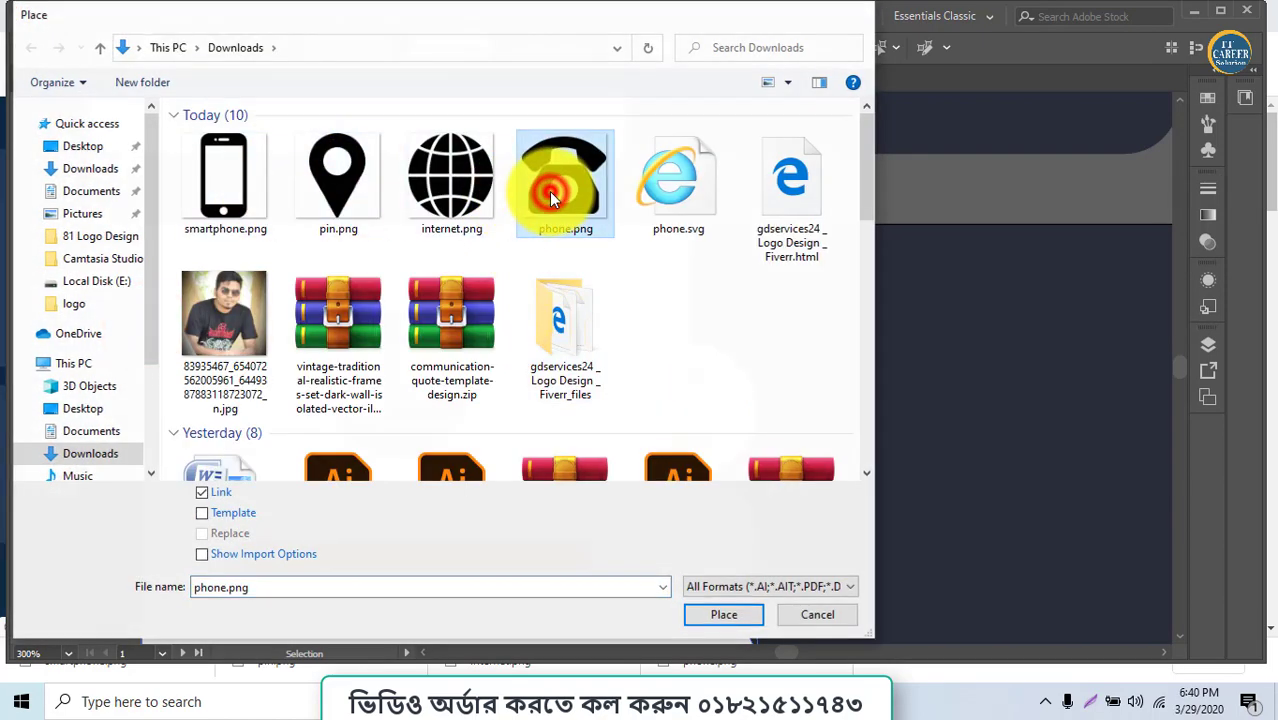
click(456, 210)
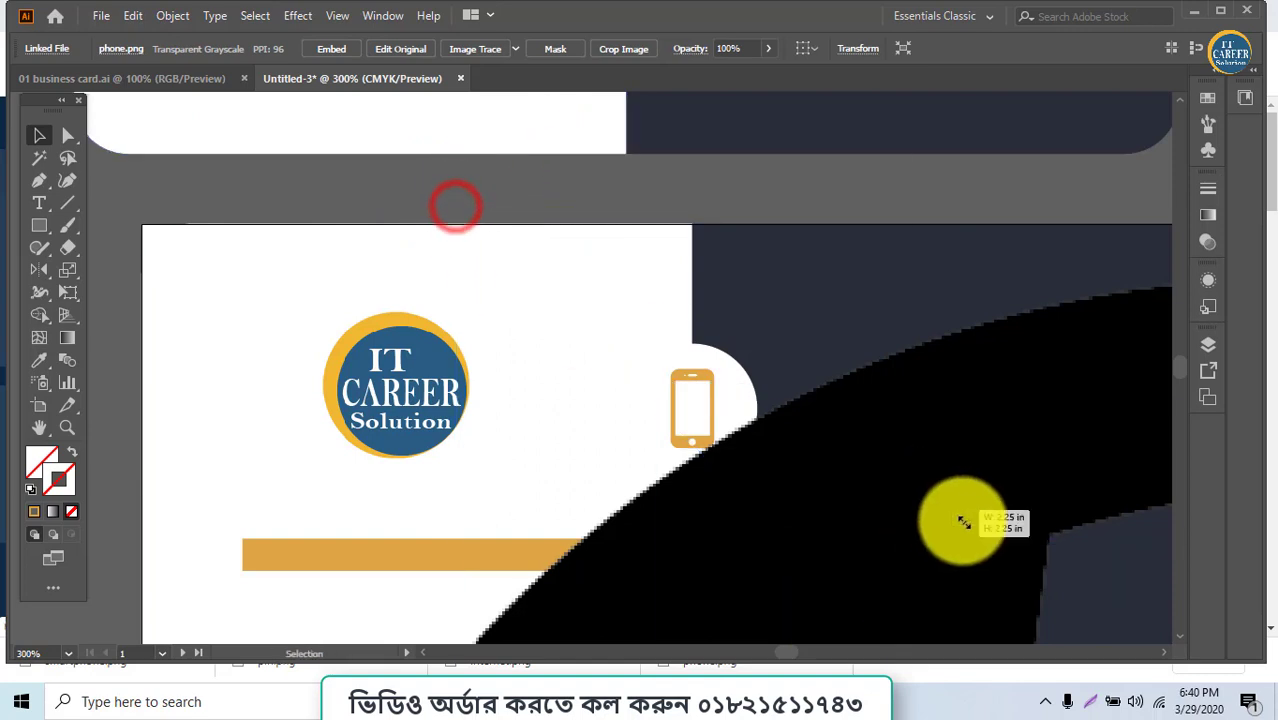
drag(455, 207, 894, 443)
key(ctrl+1)
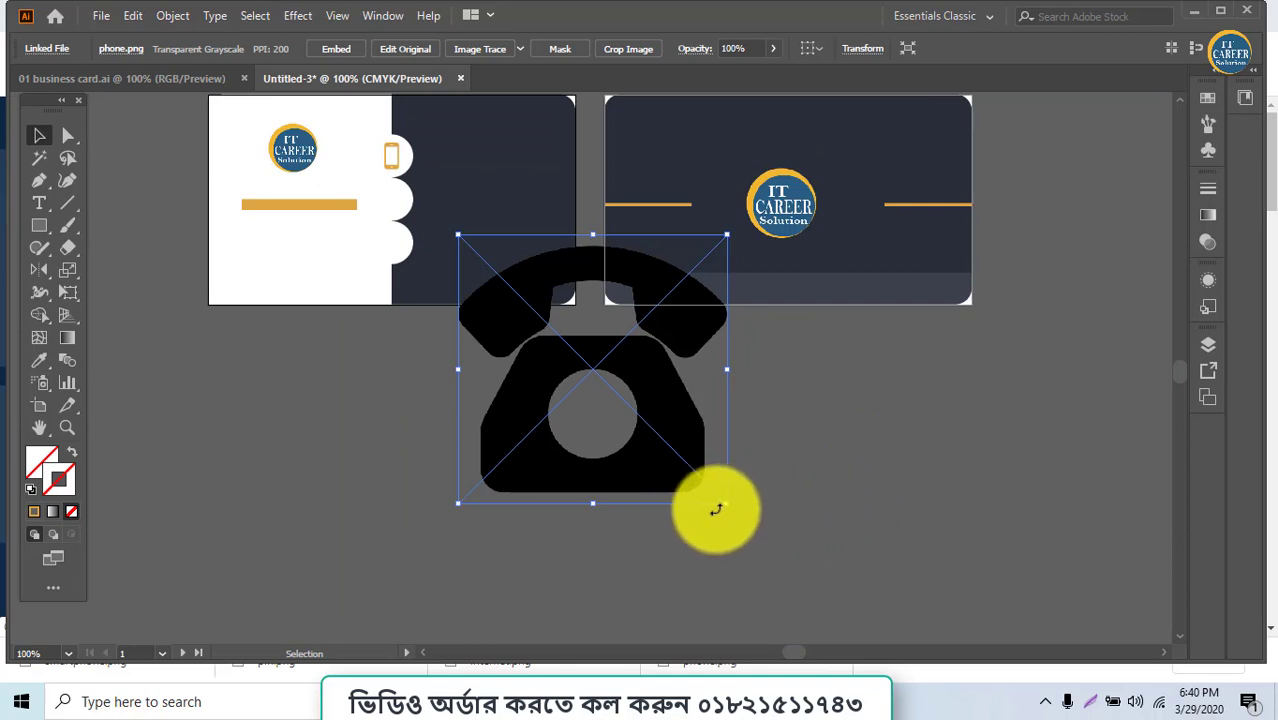
drag(725, 505, 606, 382)
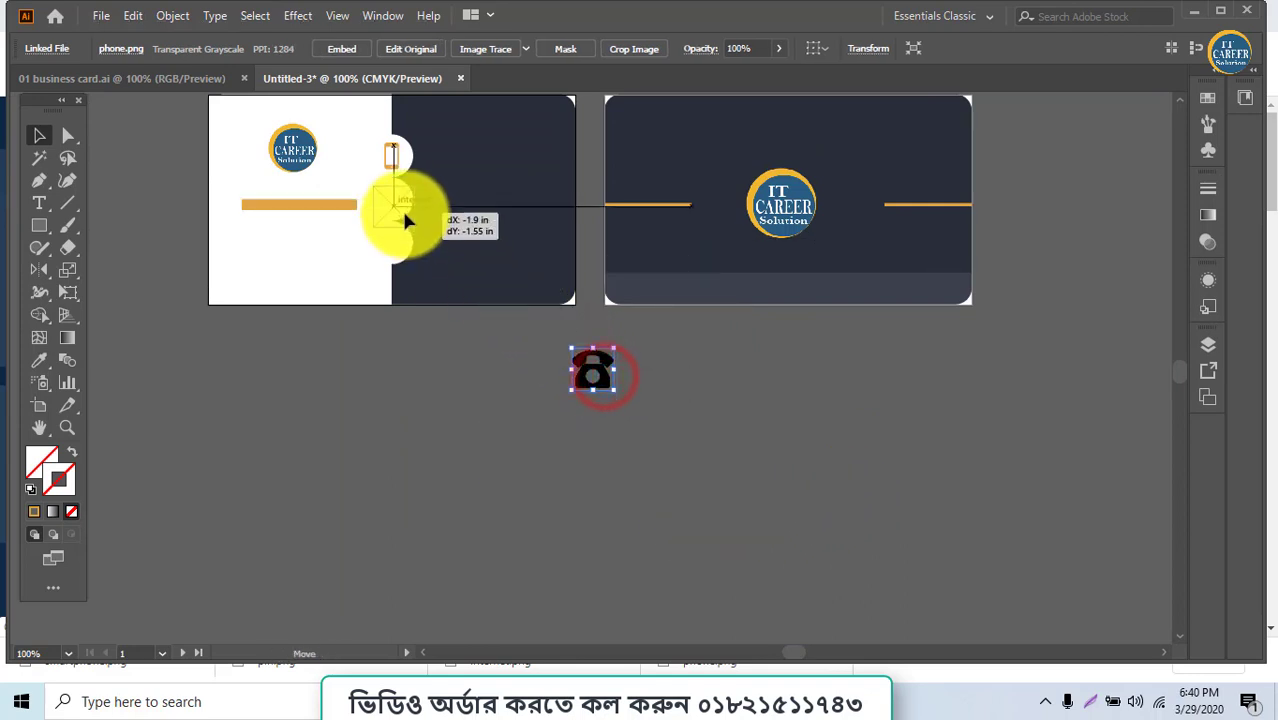
drag(403, 210, 403, 212)
Trace the telephone image in black and white and expand it into vector shapes
click(376, 15)
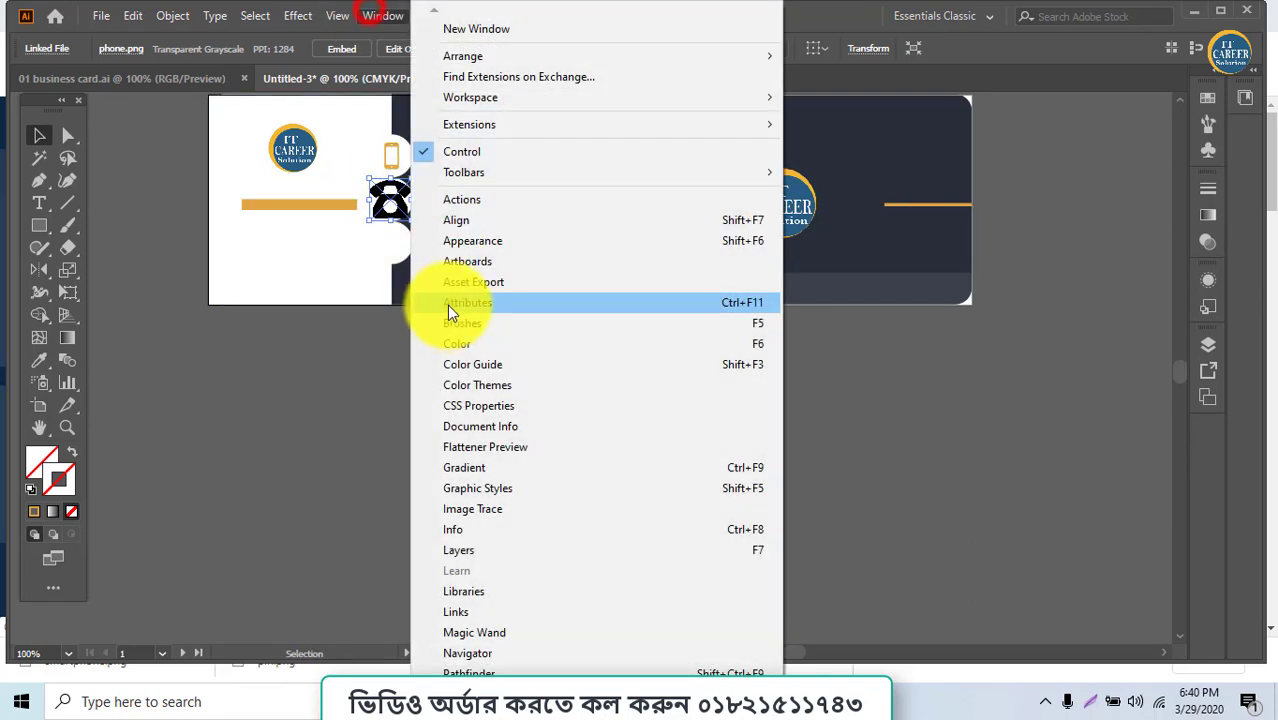
click(477, 512)
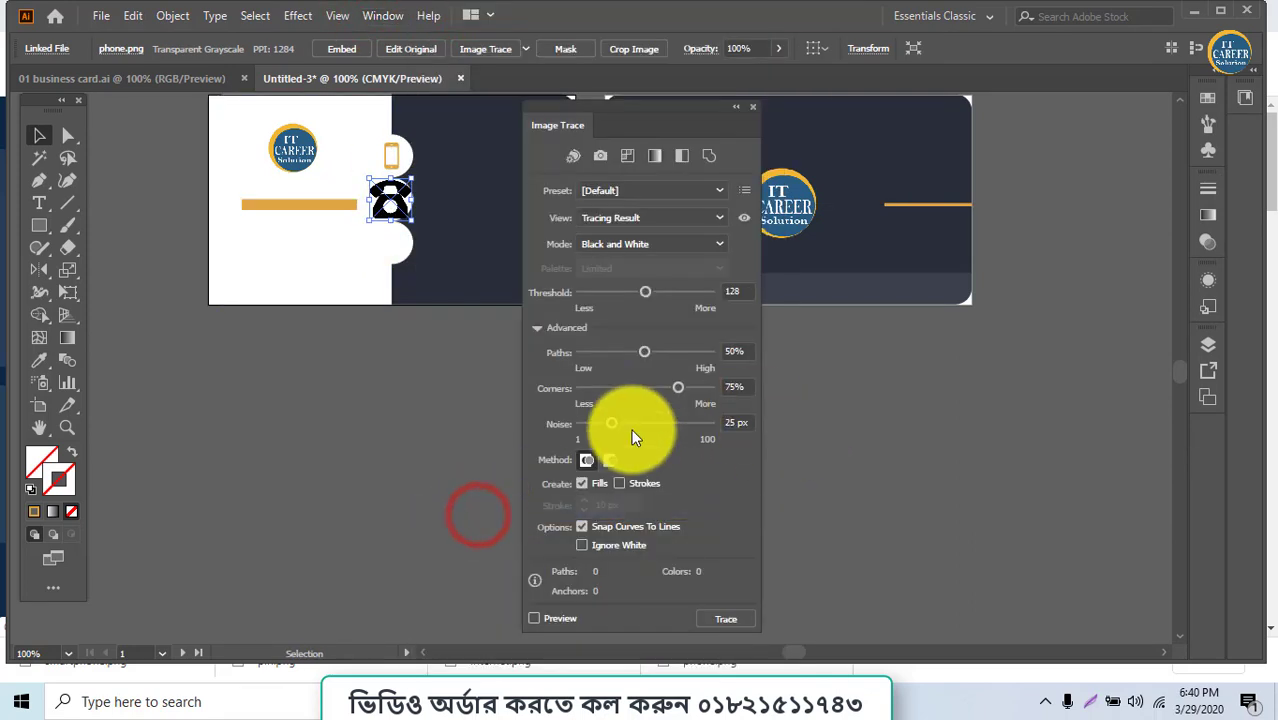
click(556, 615)
click(172, 15)
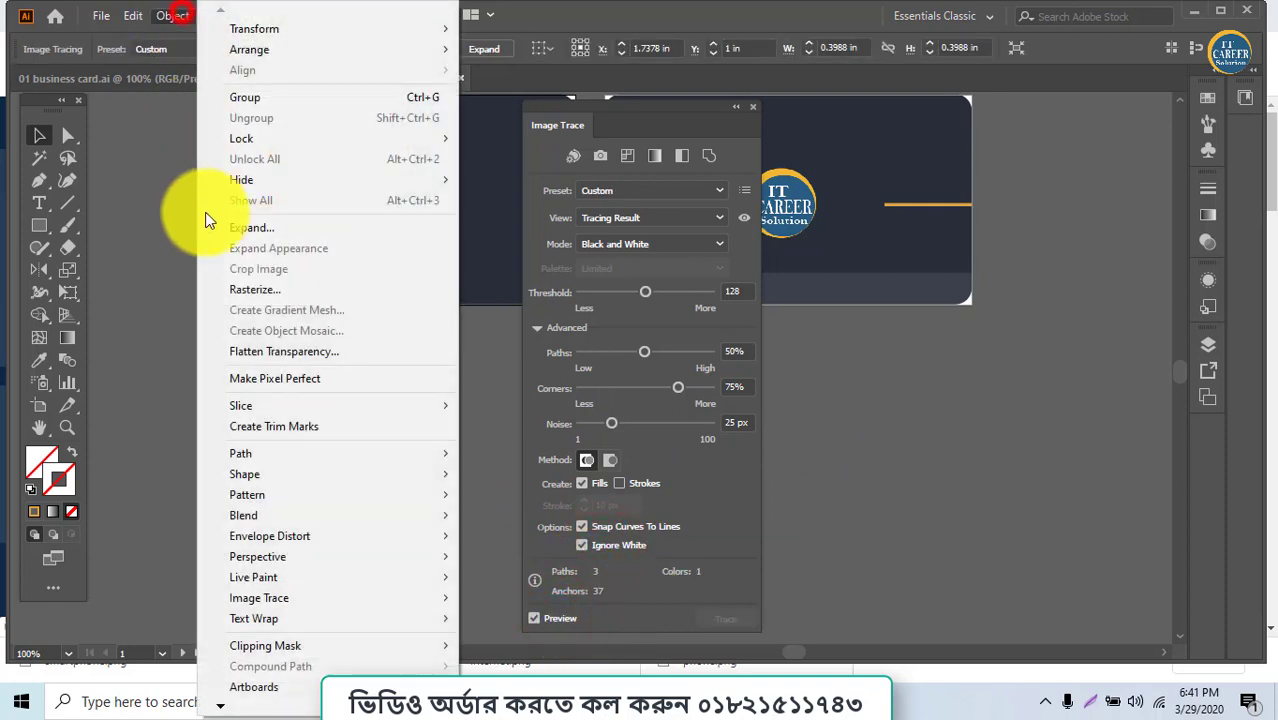
click(236, 228)
click(586, 457)
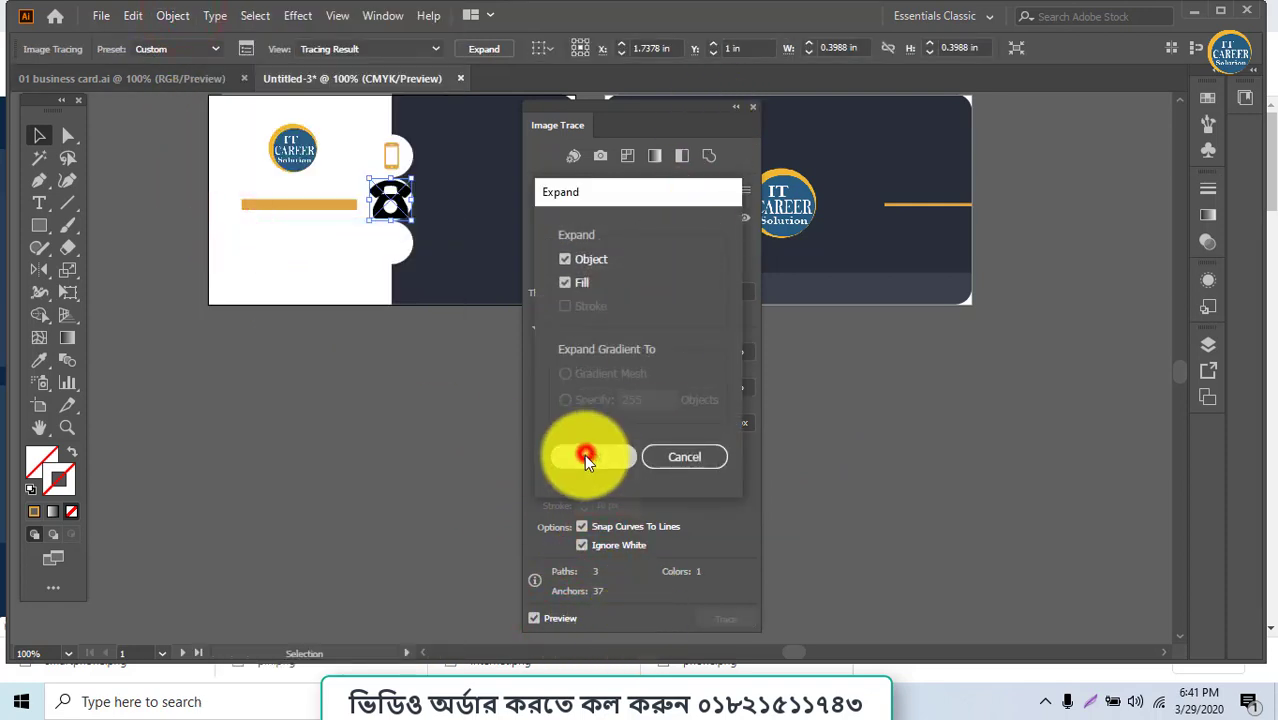
click(101, 15)
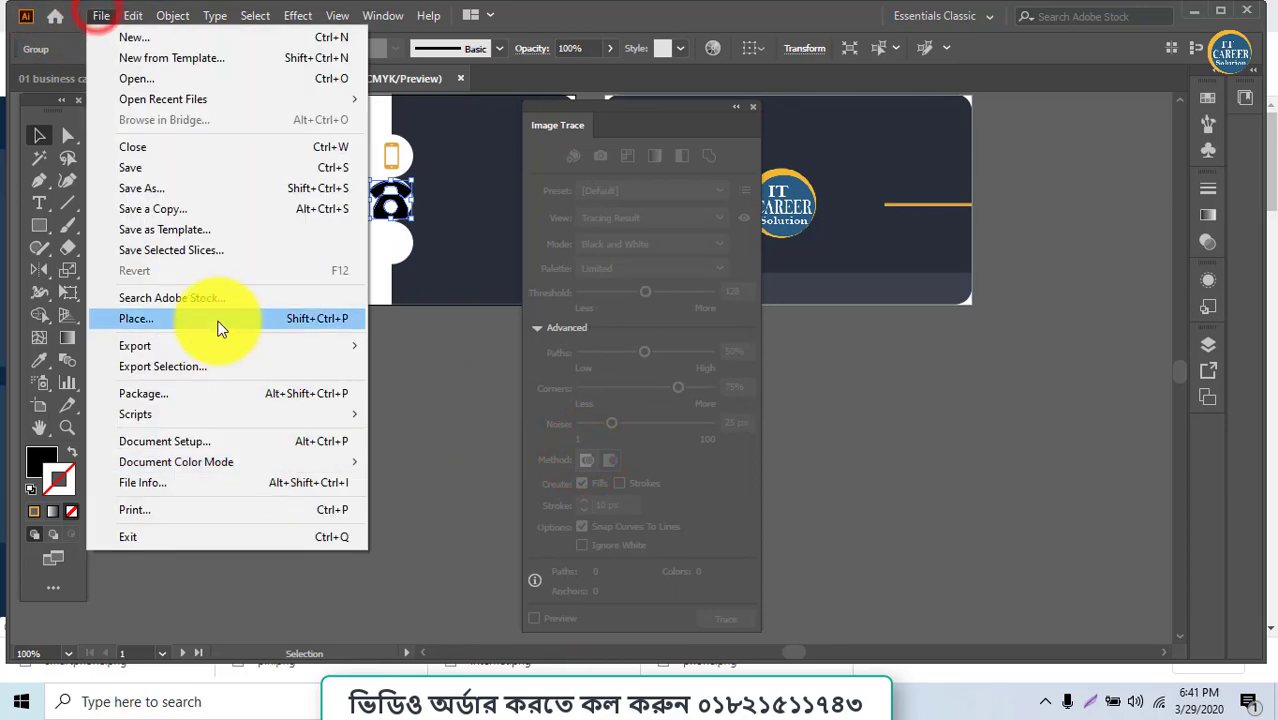
Place the internet.png globe below the cards, size it, and trace it ignoring white
click(218, 320)
click(470, 210)
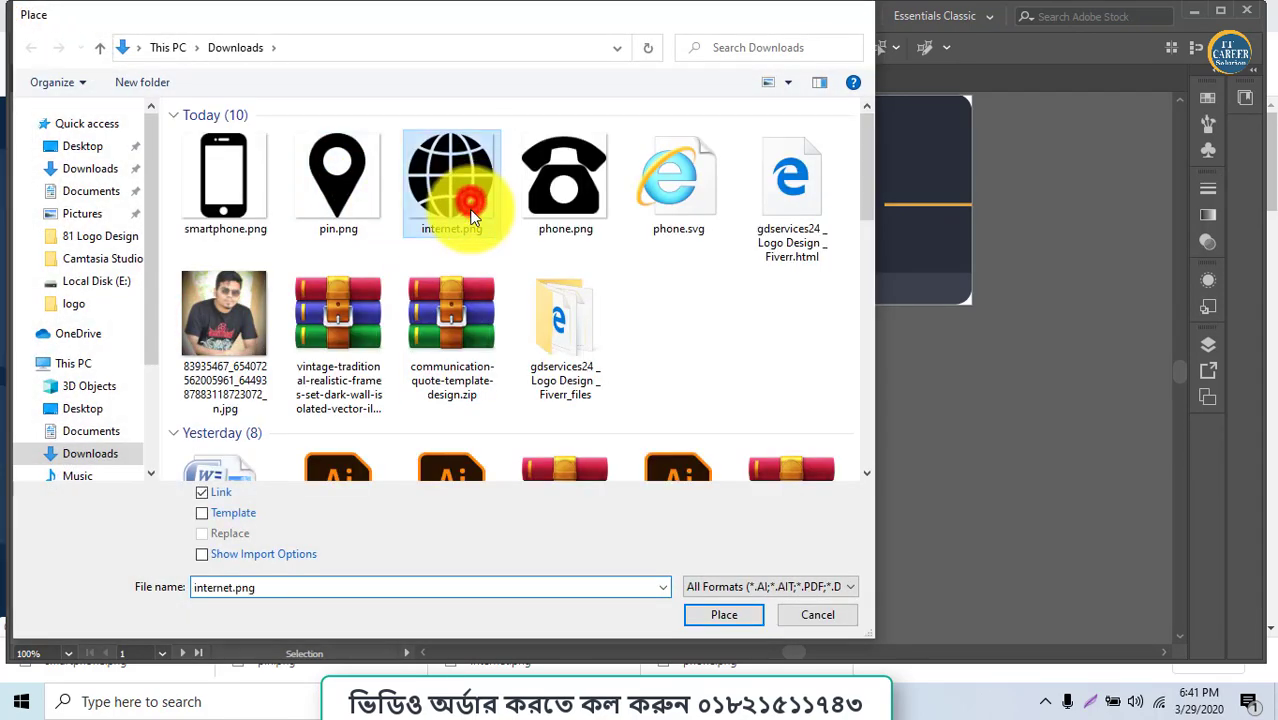
double_click(470, 212)
click(301, 424)
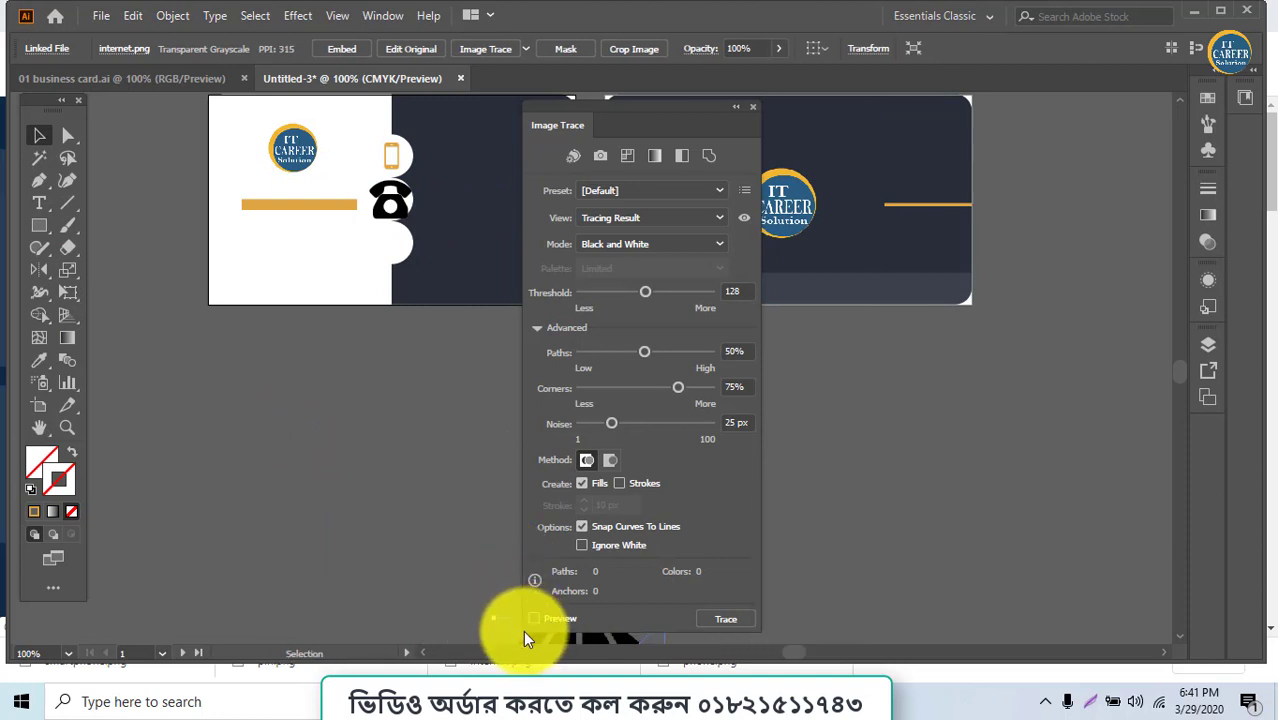
drag(420, 533, 405, 515)
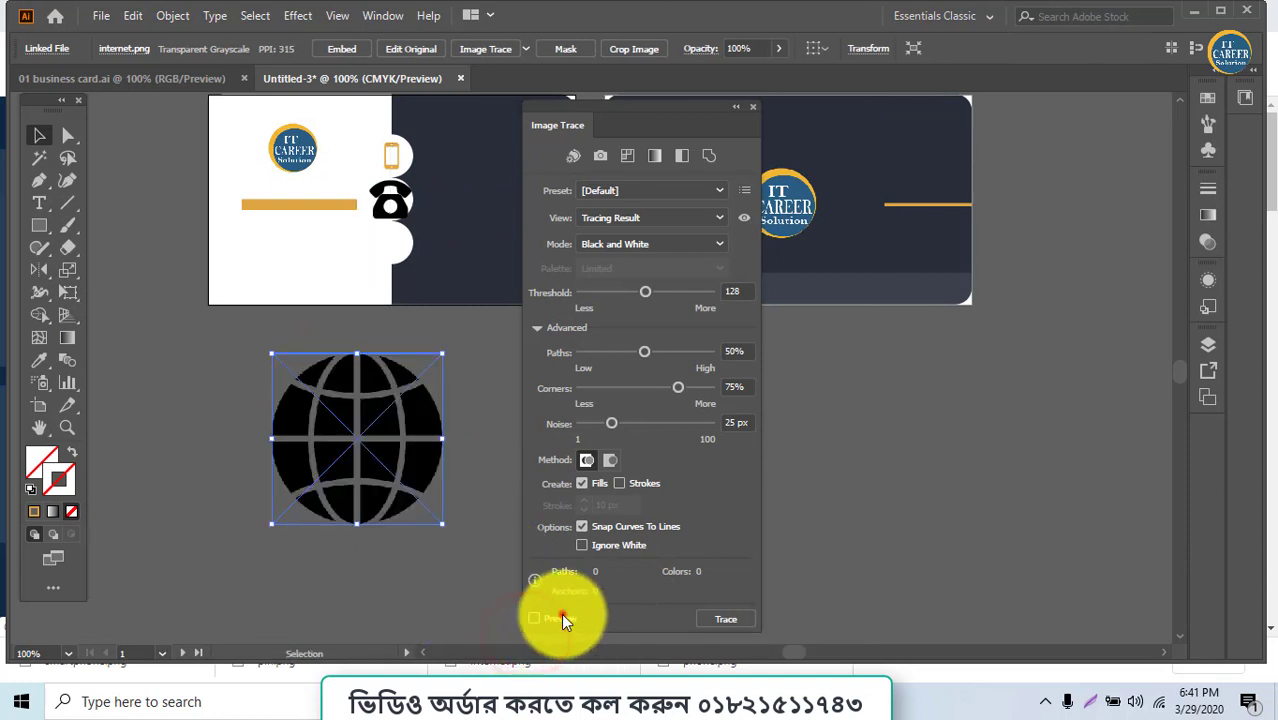
click(586, 546)
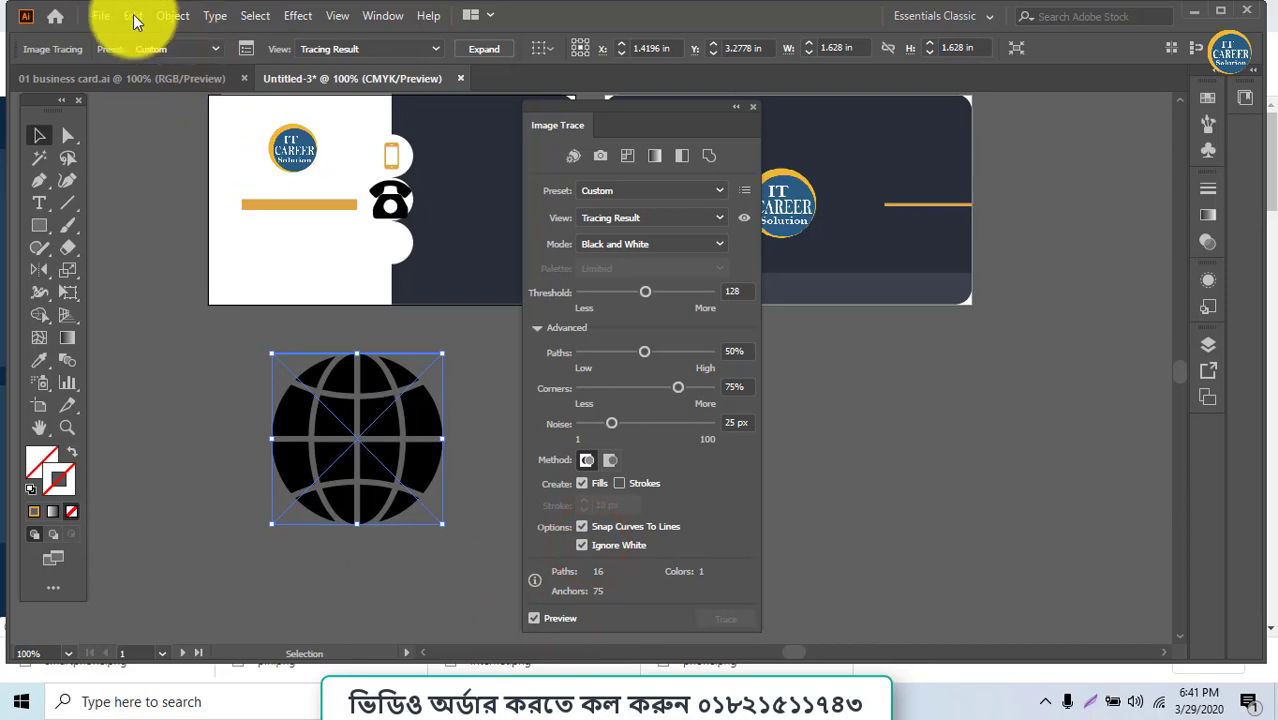
Place the pin image, shrink it to about 0.9 in beside the card, and trace it ignoring white
click(101, 15)
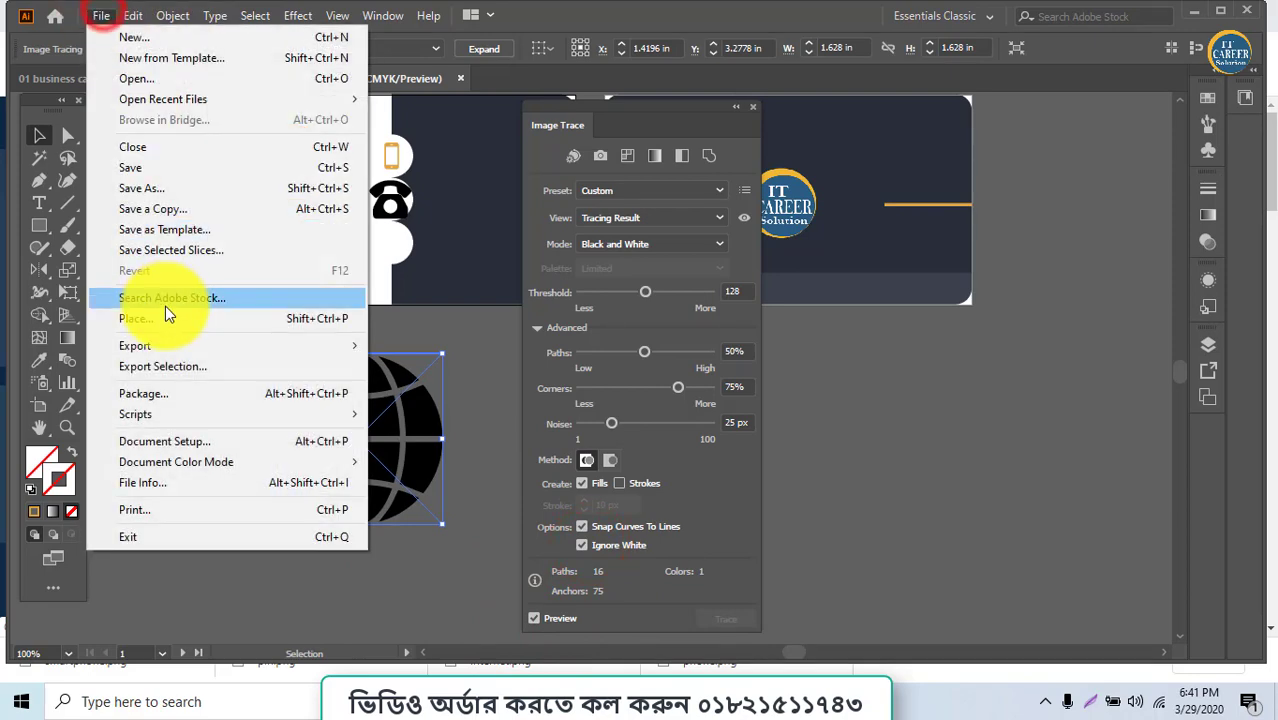
click(165, 320)
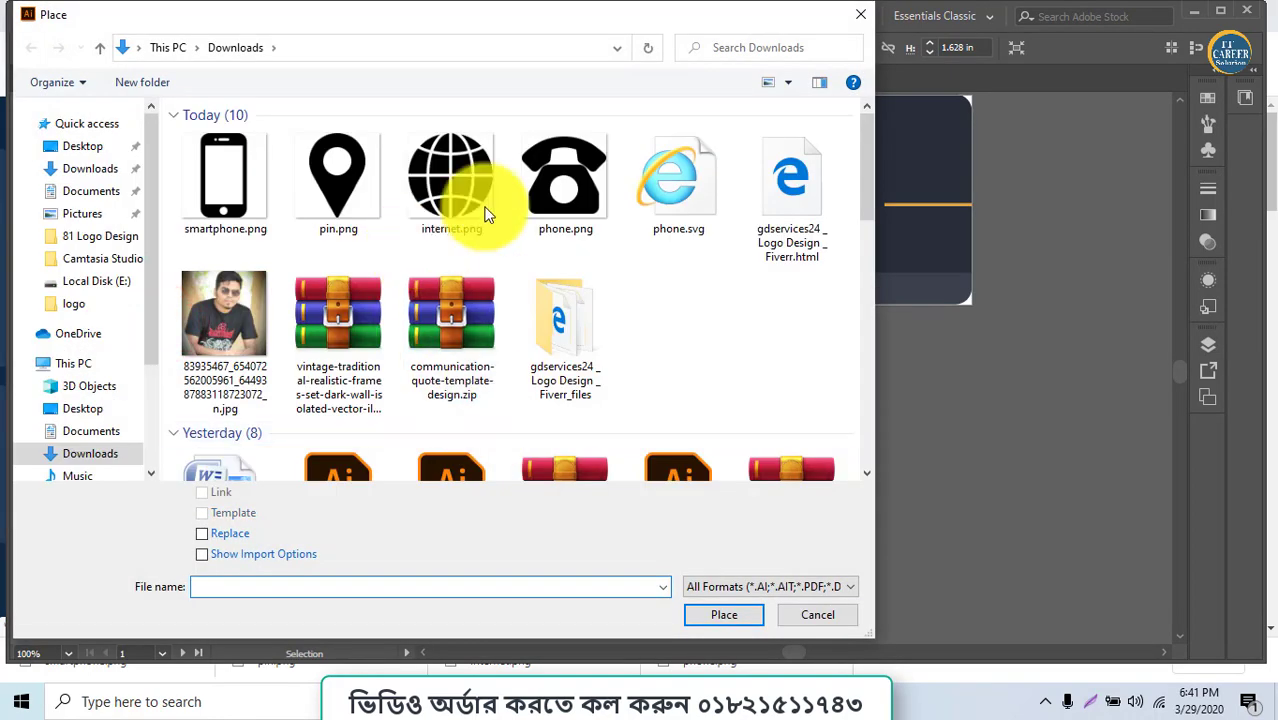
click(316, 200)
double_click(316, 200)
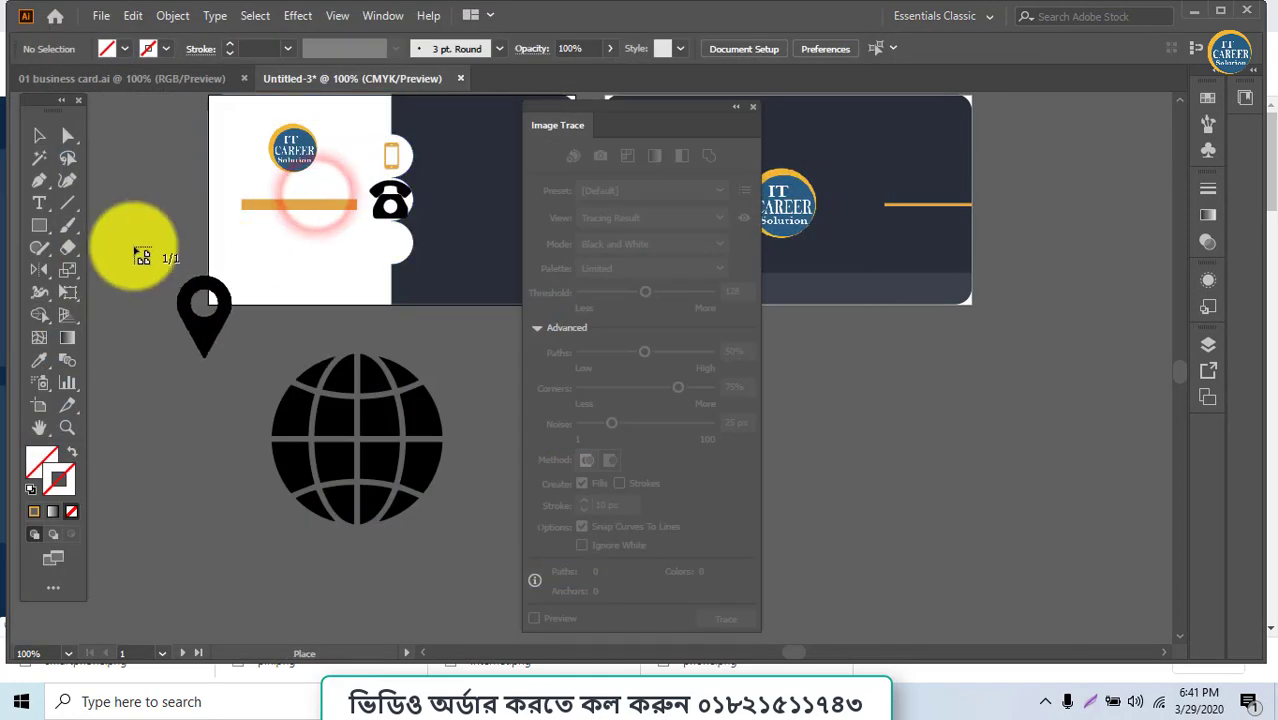
click(132, 247)
mouse_move(131, 246)
mouse_down()
mouse_move(367, 449)
mouse_move(365, 478)
mouse_up()
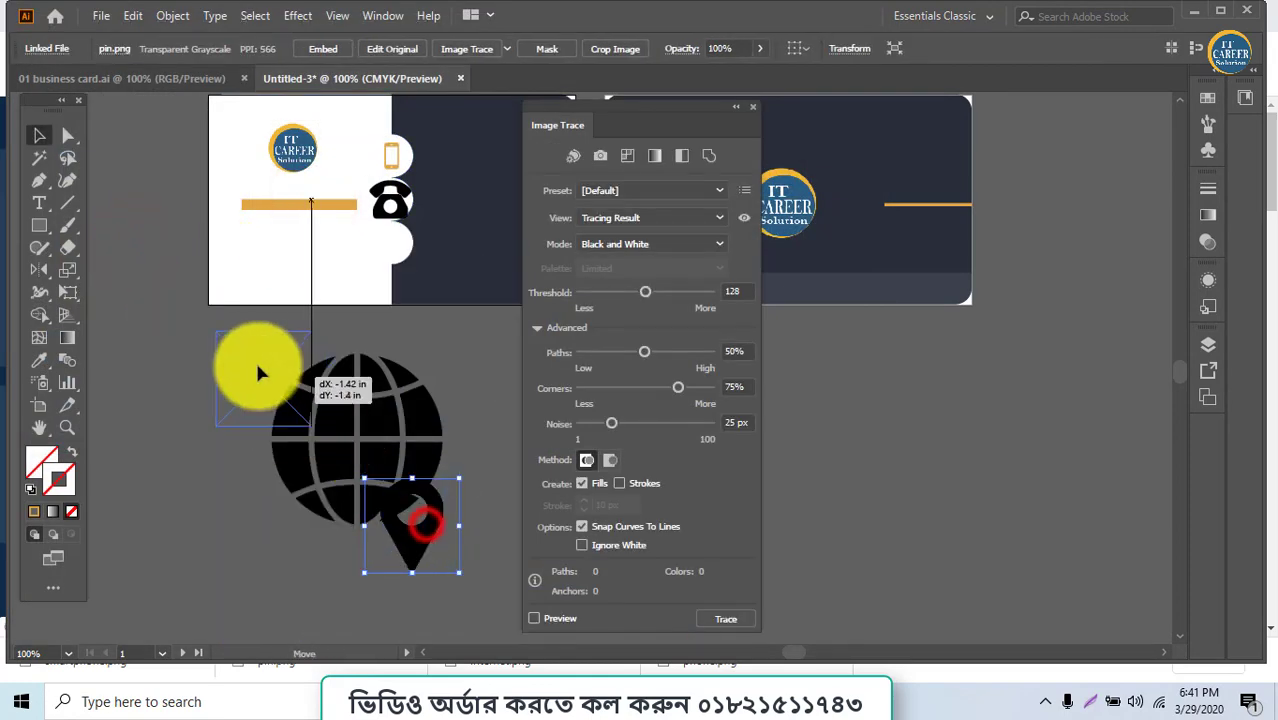
drag(422, 527, 219, 345)
click(589, 545)
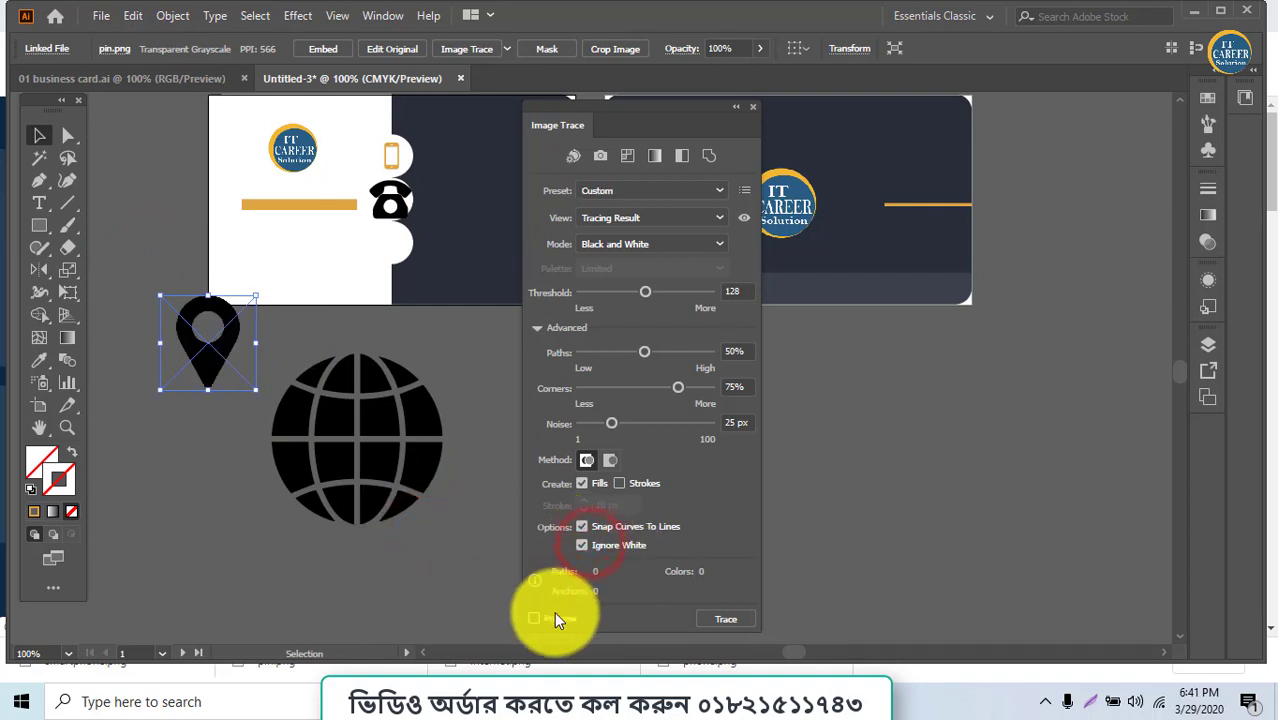
click(556, 620)
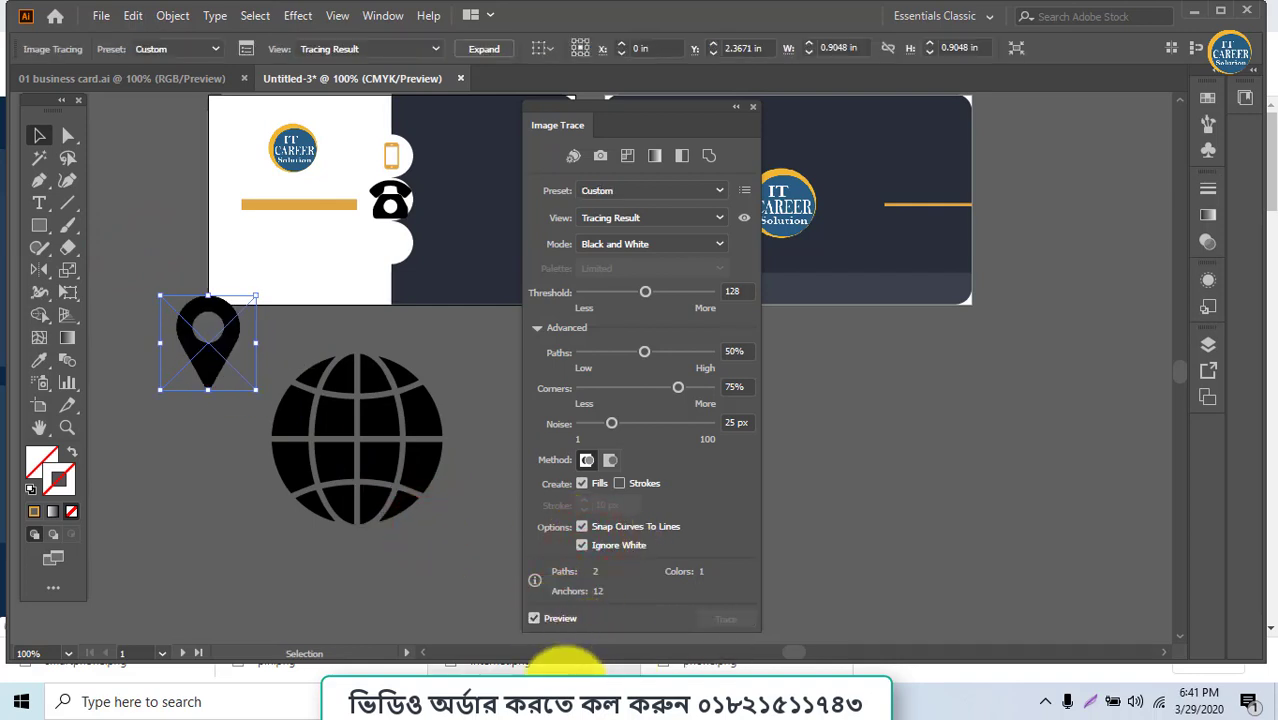
Close the smartphone icon detail view in the browser and return to Illustrator
click(550, 700)
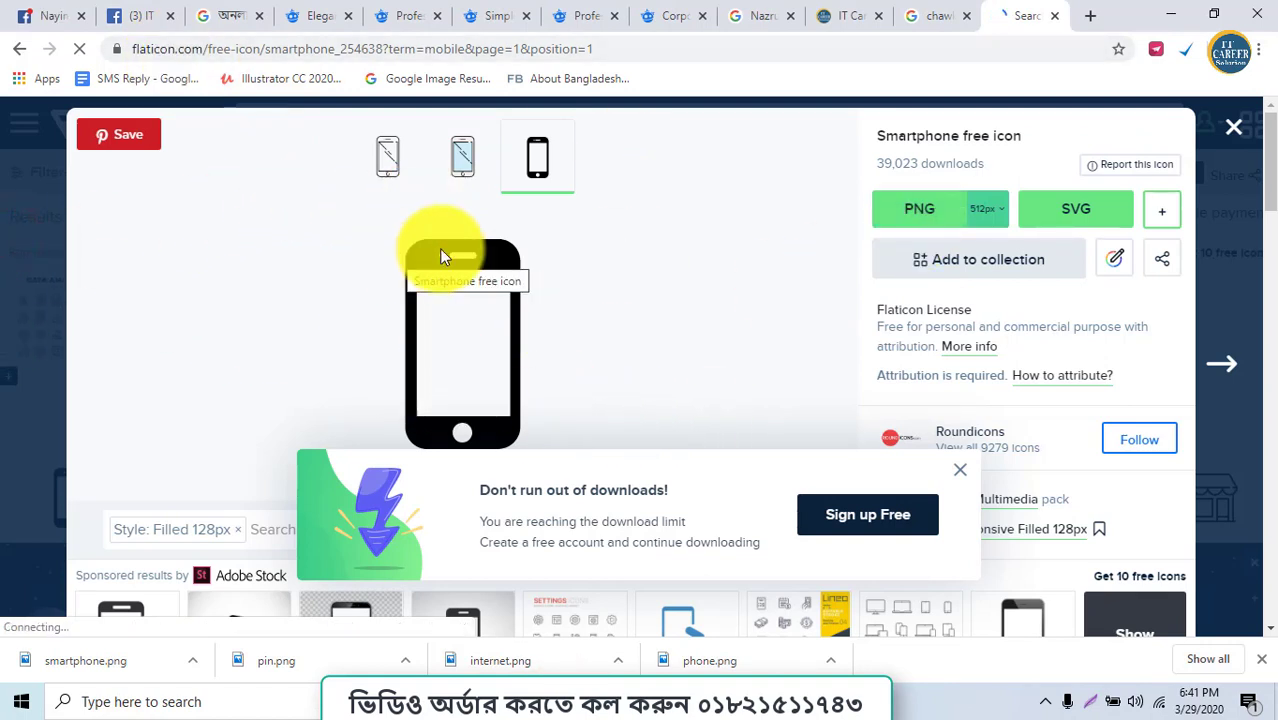
click(1240, 133)
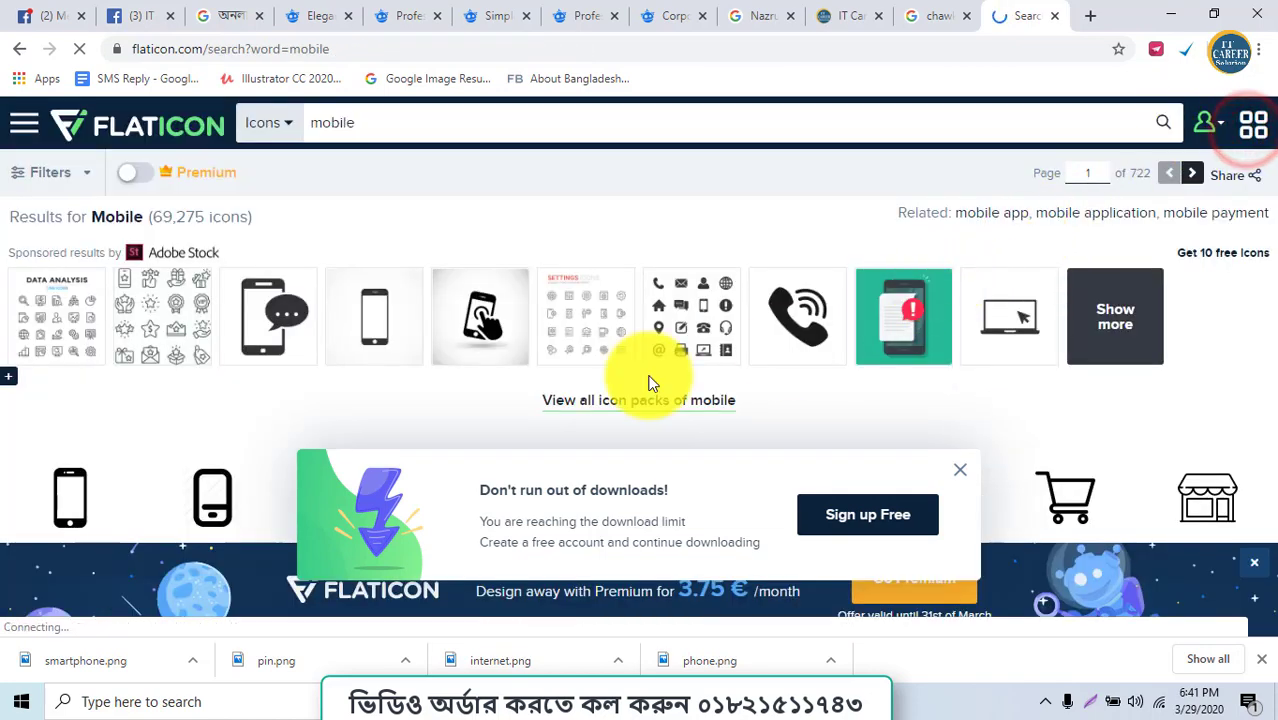
key(alt+Tab)
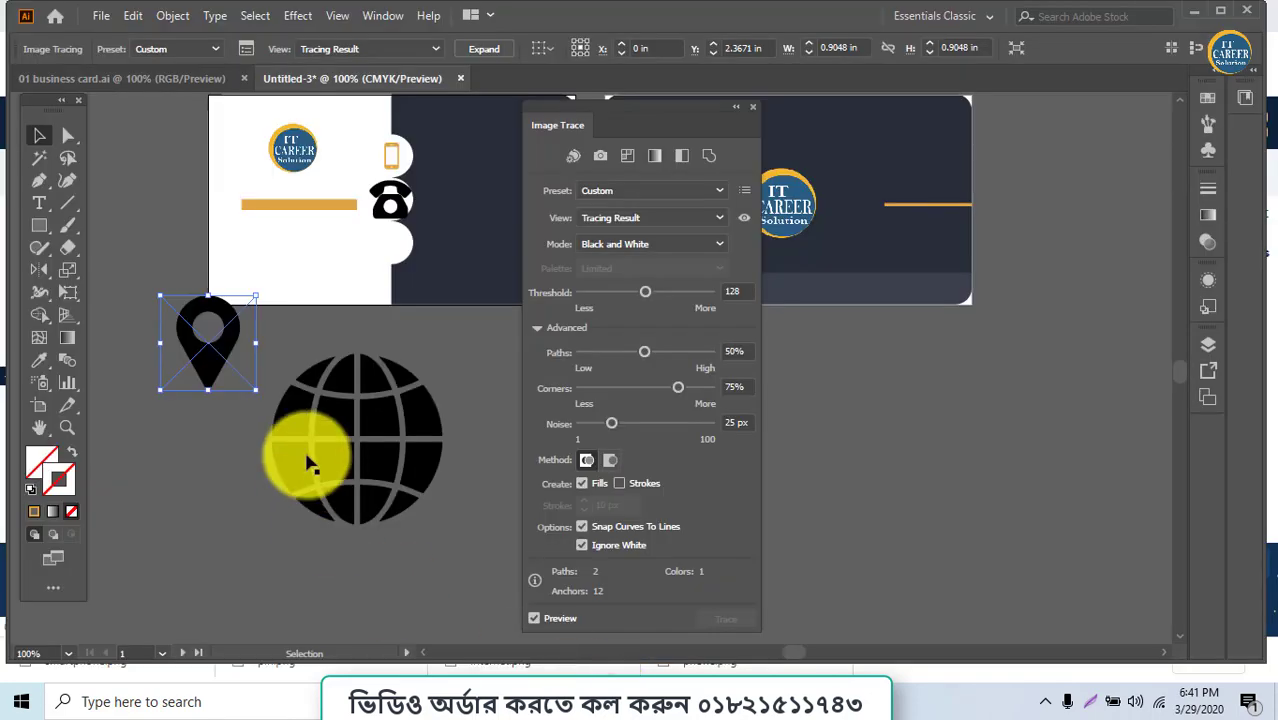
Move the globe up toward the card and expand its trace into shapes
drag(359, 458, 365, 340)
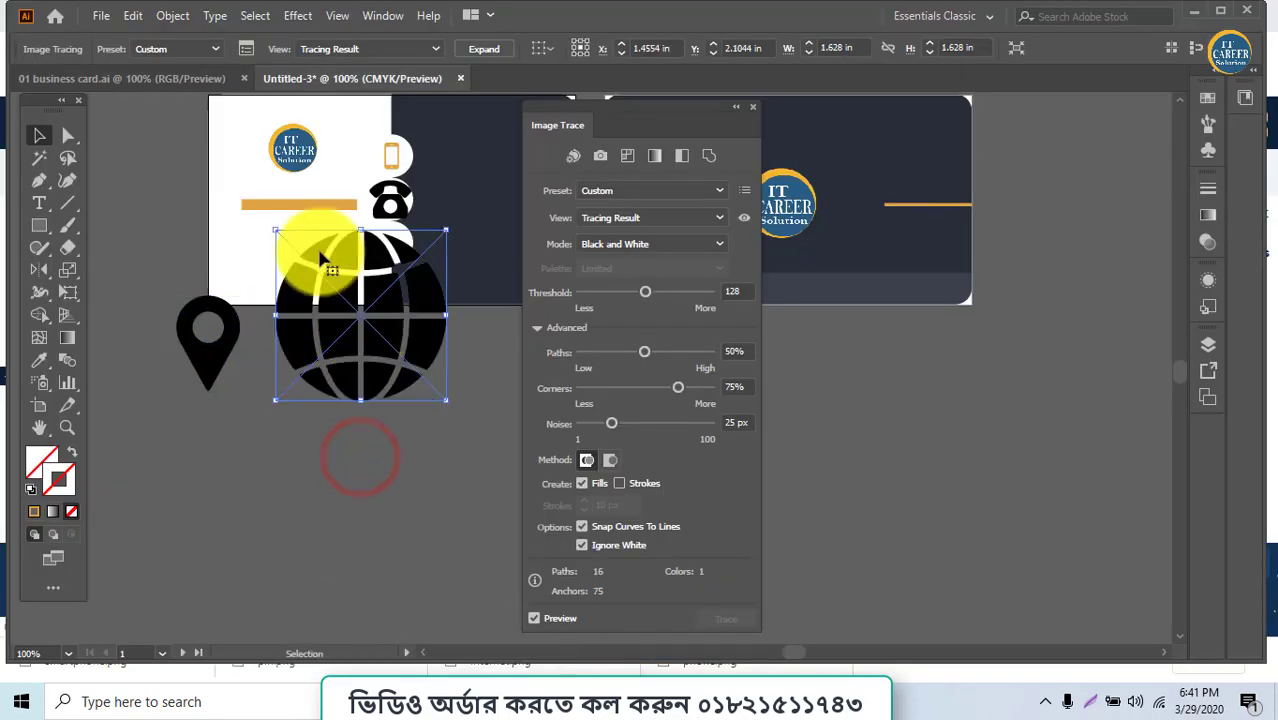
click(172, 16)
click(237, 229)
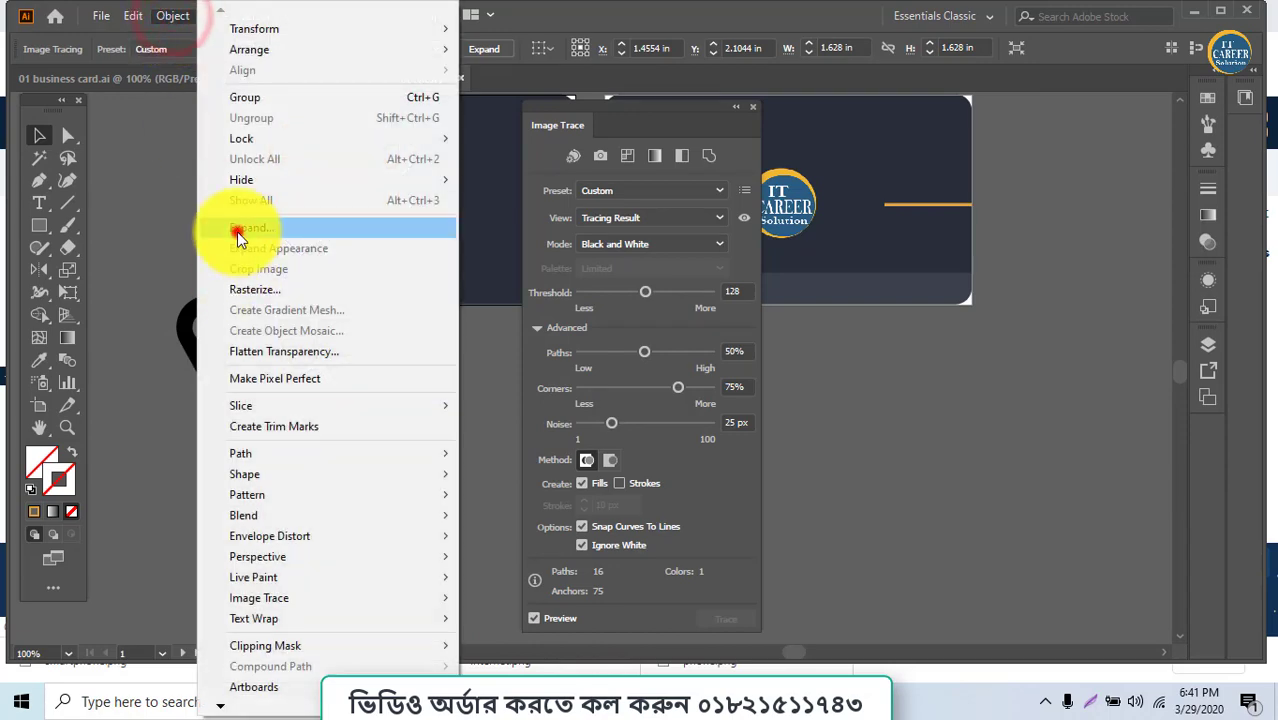
click(589, 459)
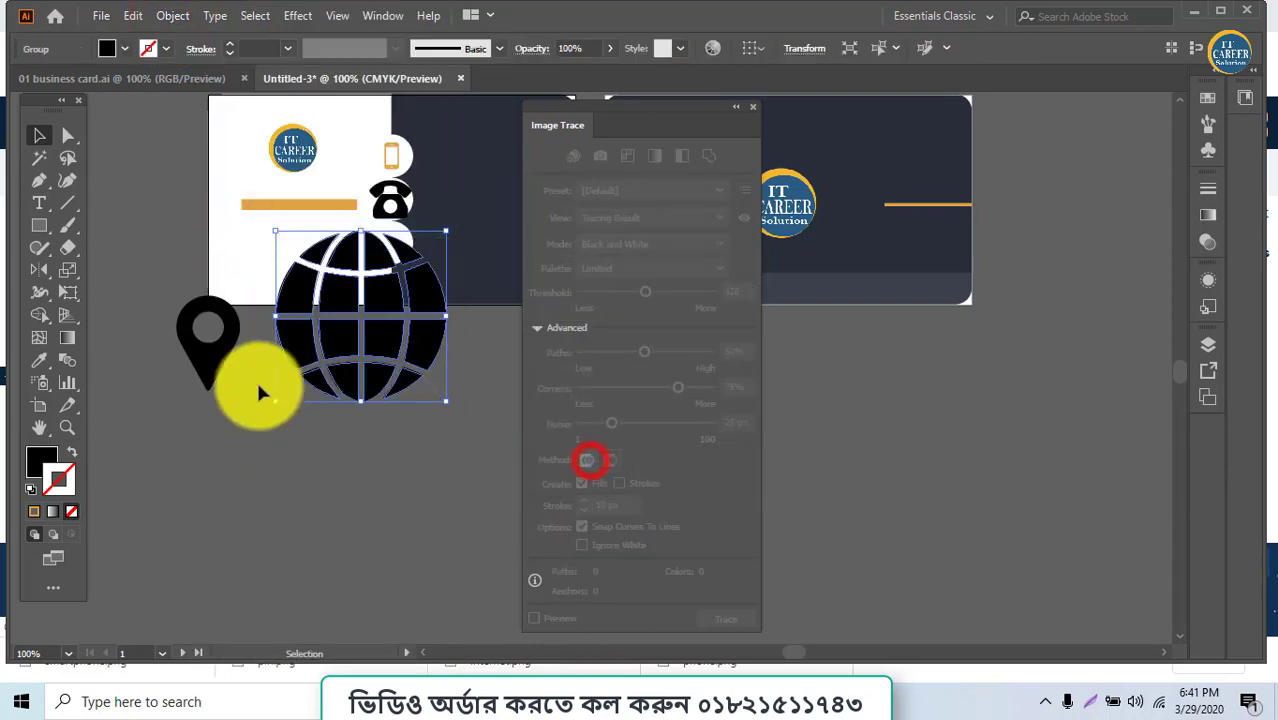
Expand the traced location pin, close Image Trace, and zoom in around the pin
click(234, 328)
click(172, 16)
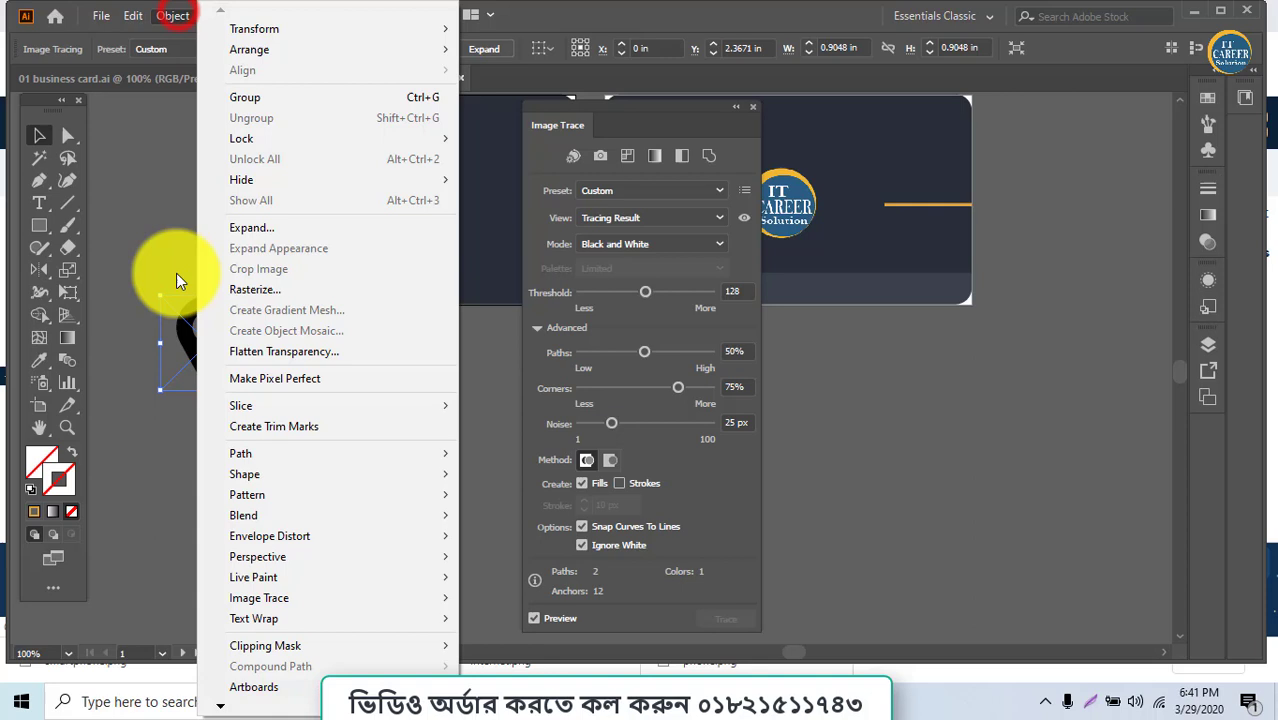
click(262, 229)
click(589, 462)
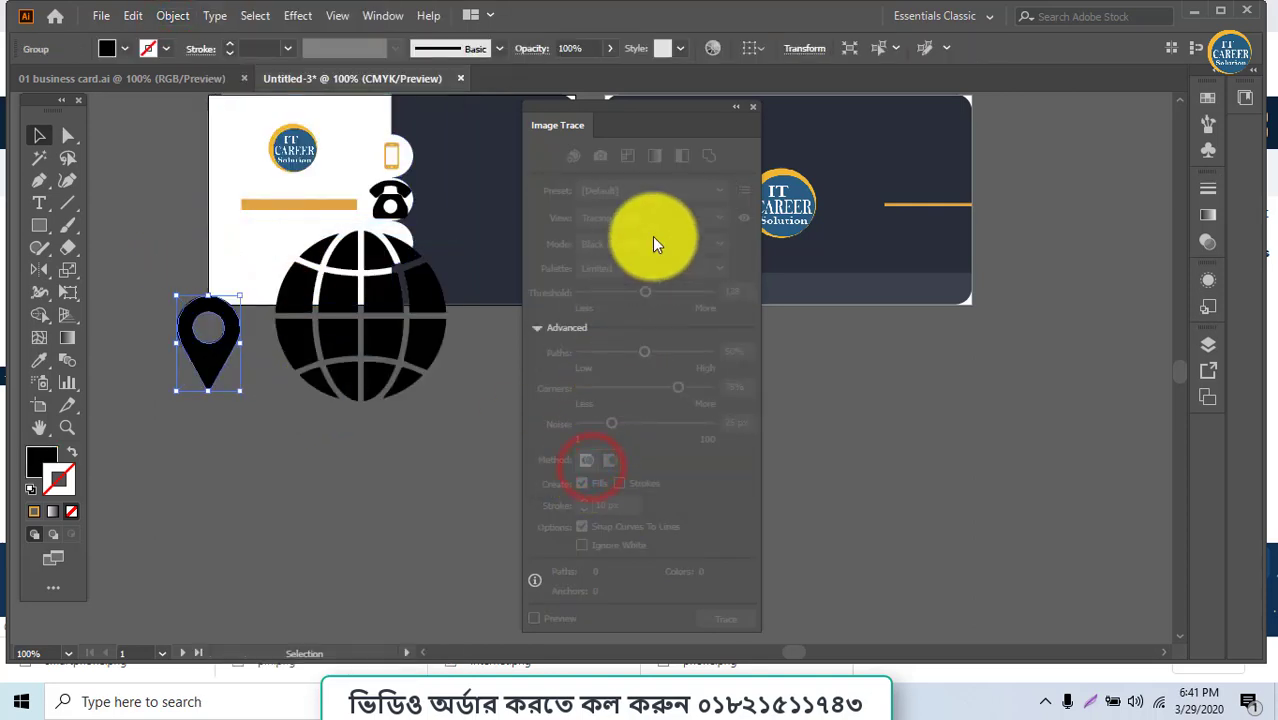
click(751, 111)
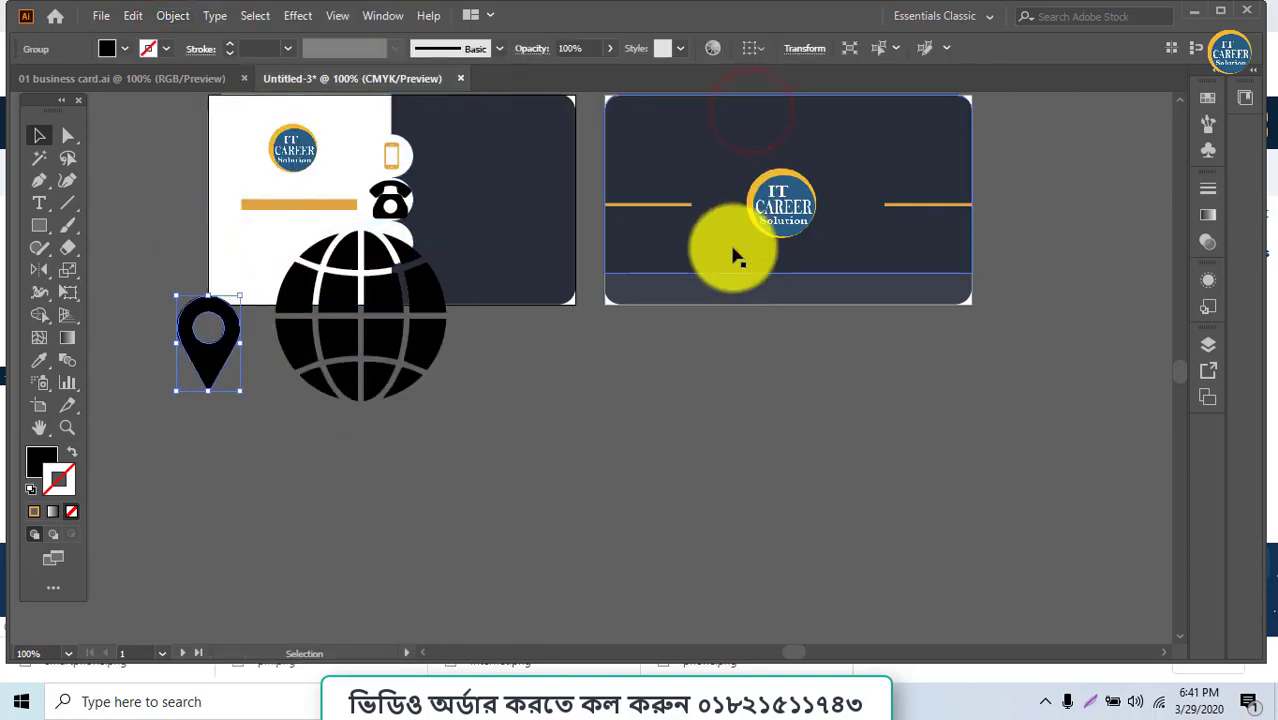
key(a)
key(ctrl+plus)
key(ctrl+plus)
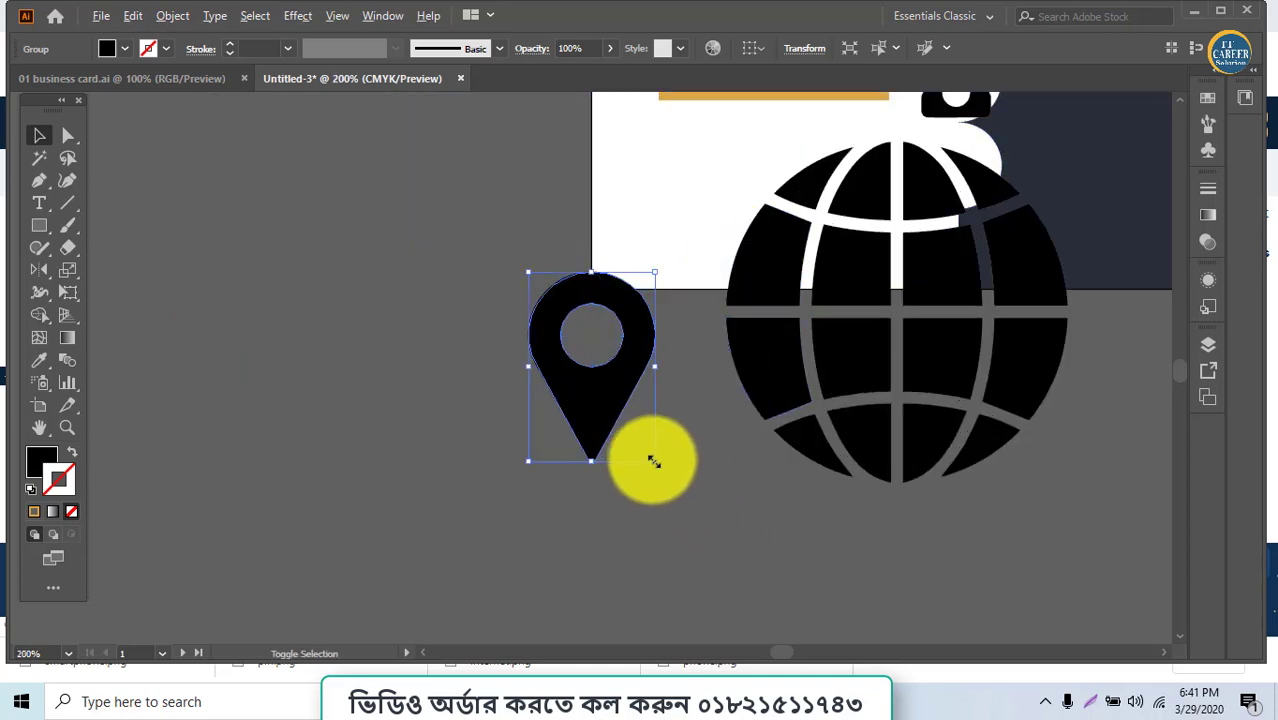
Shrink the location pin and globe to tiny icons and move them onto the card
drag(654, 460, 593, 362)
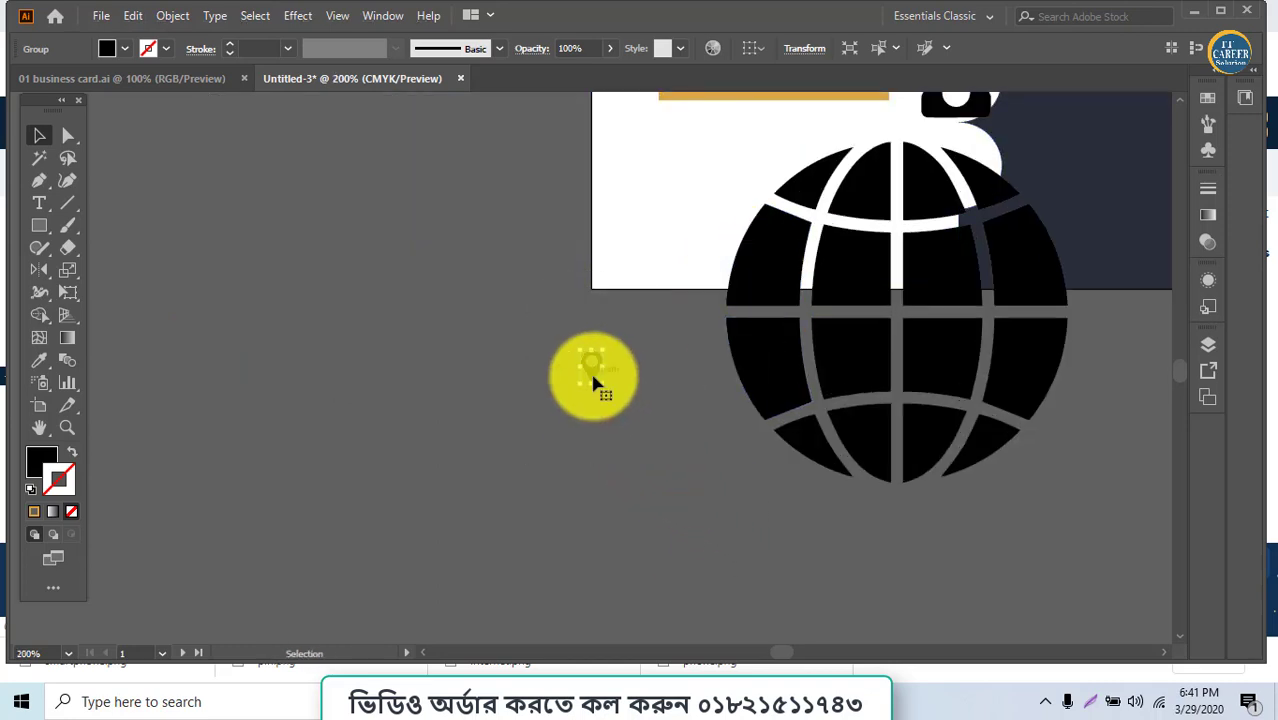
drag(712, 305, 950, 155)
drag(982, 328, 773, 345)
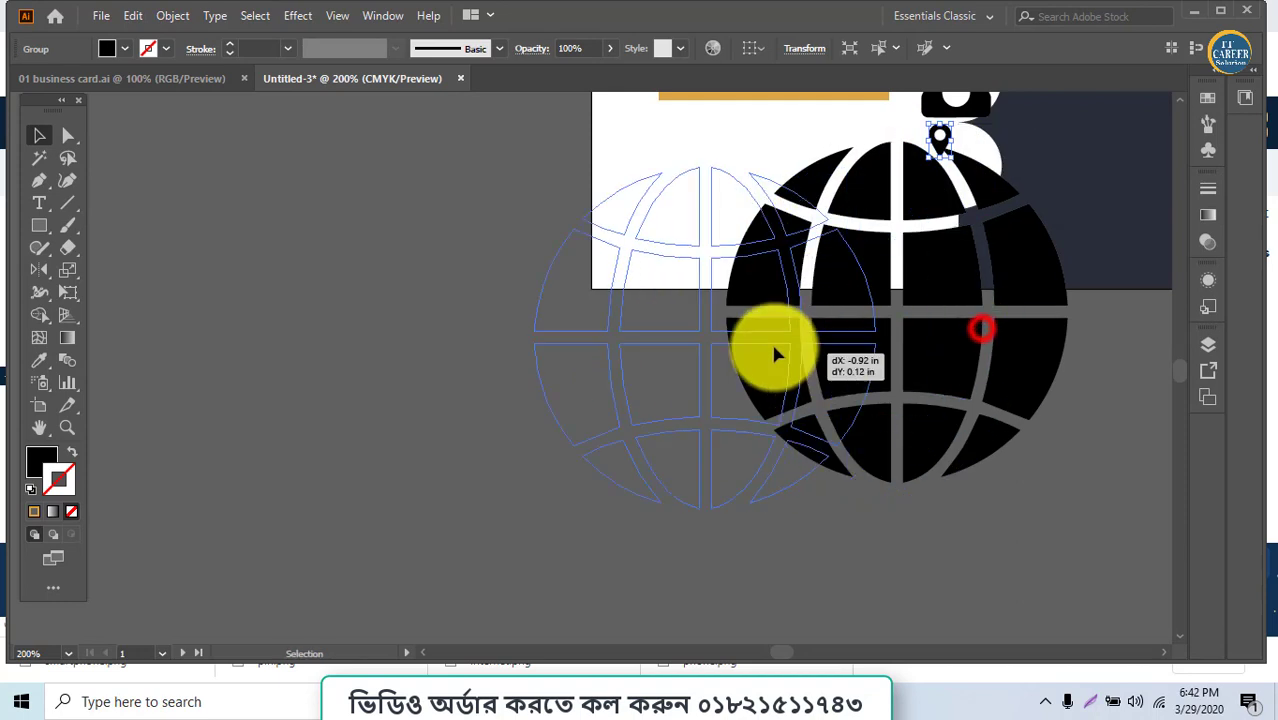
drag(858, 498, 731, 344)
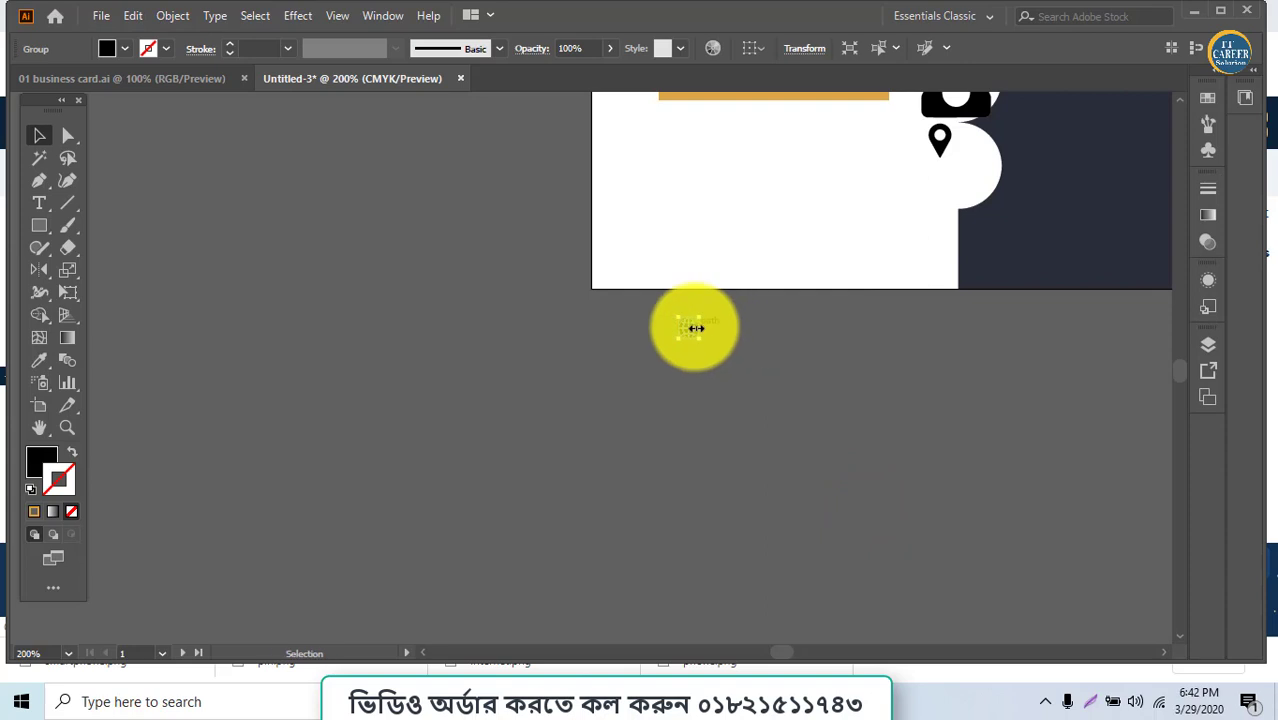
drag(688, 330, 899, 165)
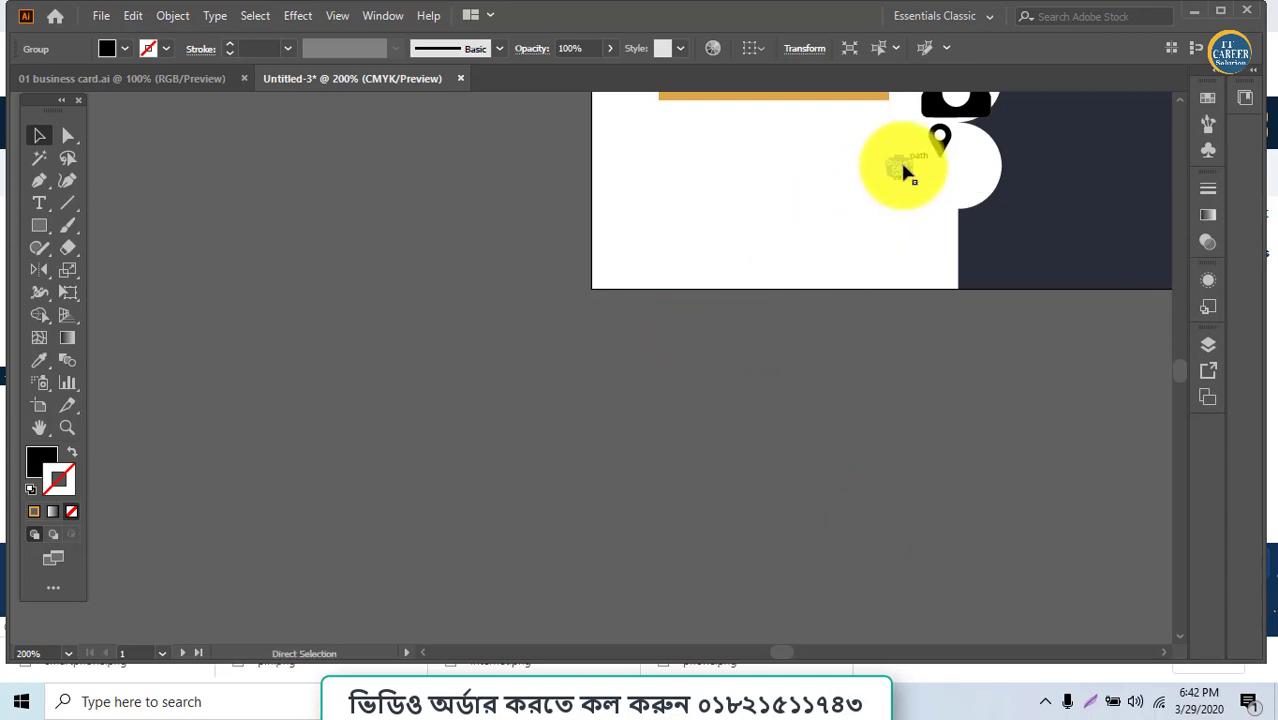
mouse_move(908, 278)
mouse_down()
mouse_move(659, 390)
mouse_move(639, 533)
mouse_up()
Shrink the black telephone icon and place it in the top scallop
click(645, 405)
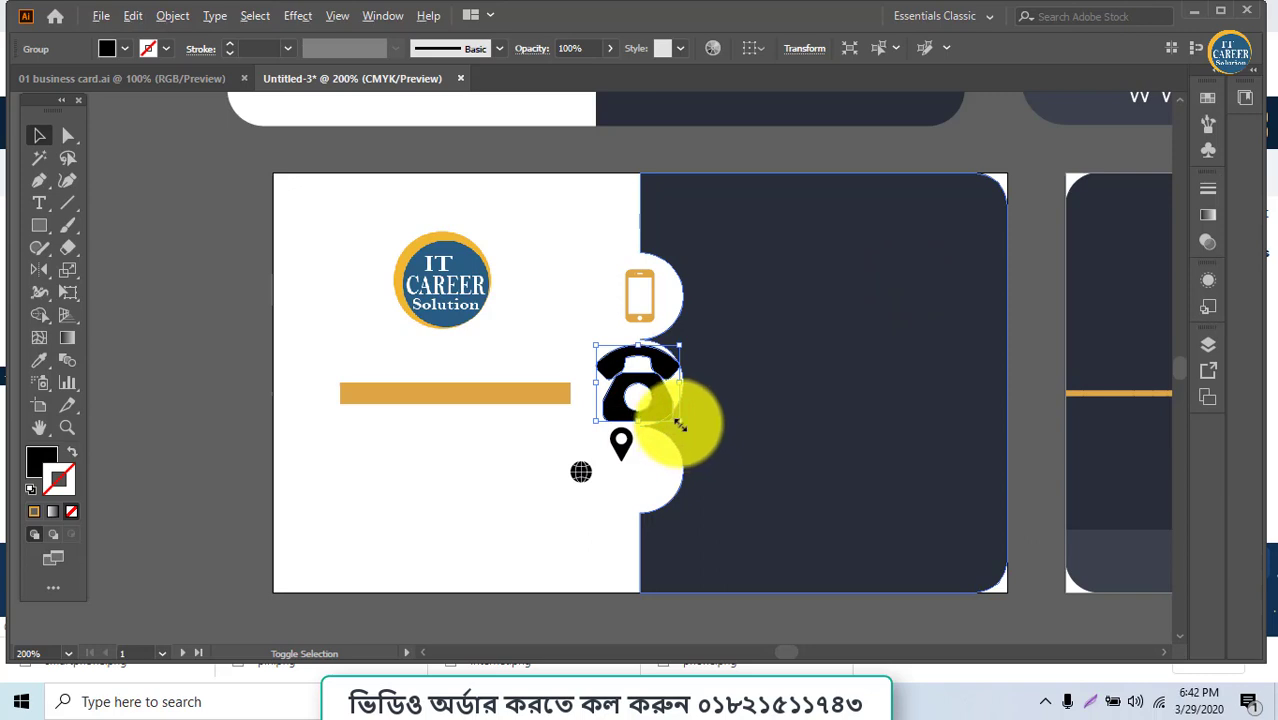
drag(680, 422, 660, 404)
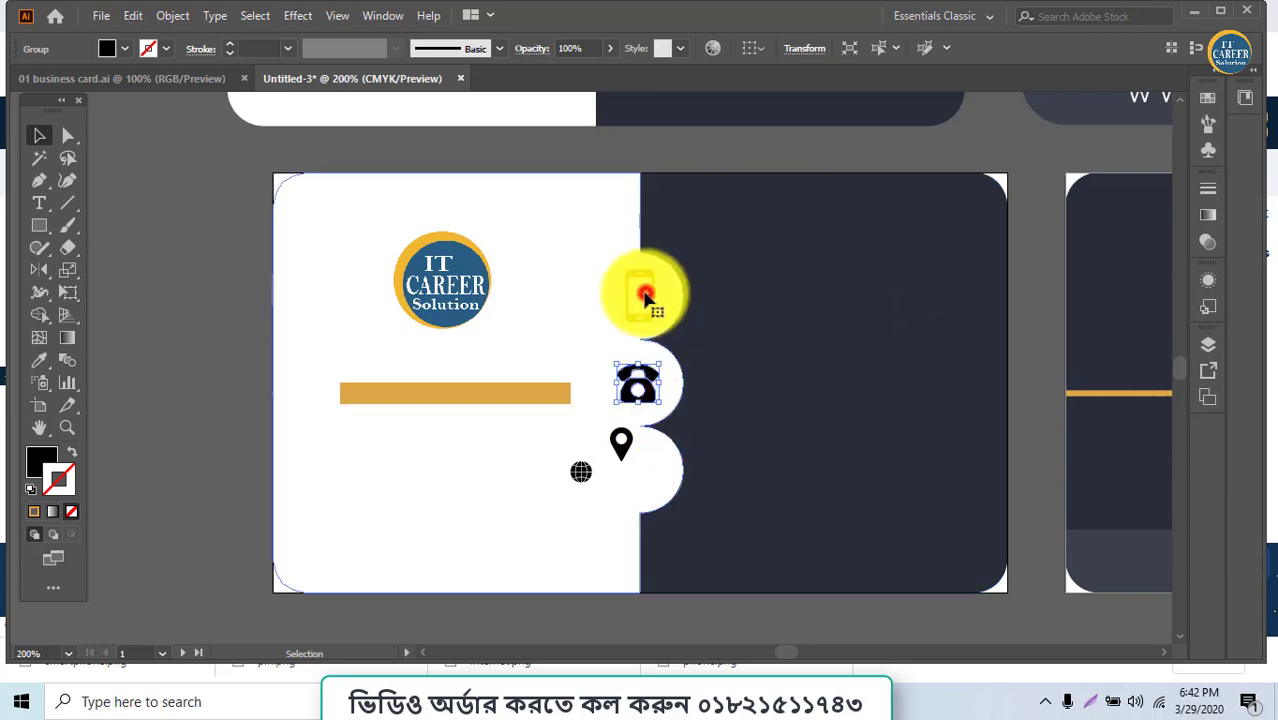
drag(645, 297, 645, 279)
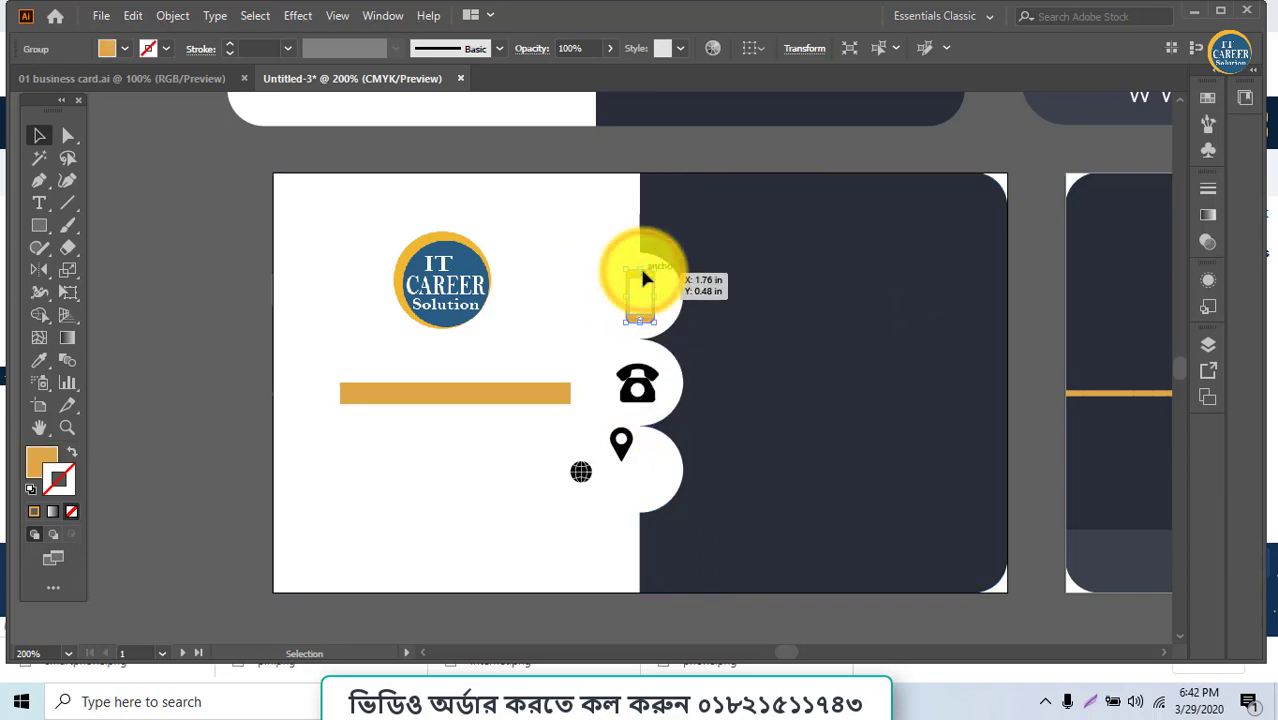
mouse_move(647, 391)
mouse_down()
mouse_move(649, 302)
mouse_move(670, 320)
mouse_up()
Fit the pin into the bottom scallop and the globe into the middle one, sized to match
drag(621, 453, 651, 490)
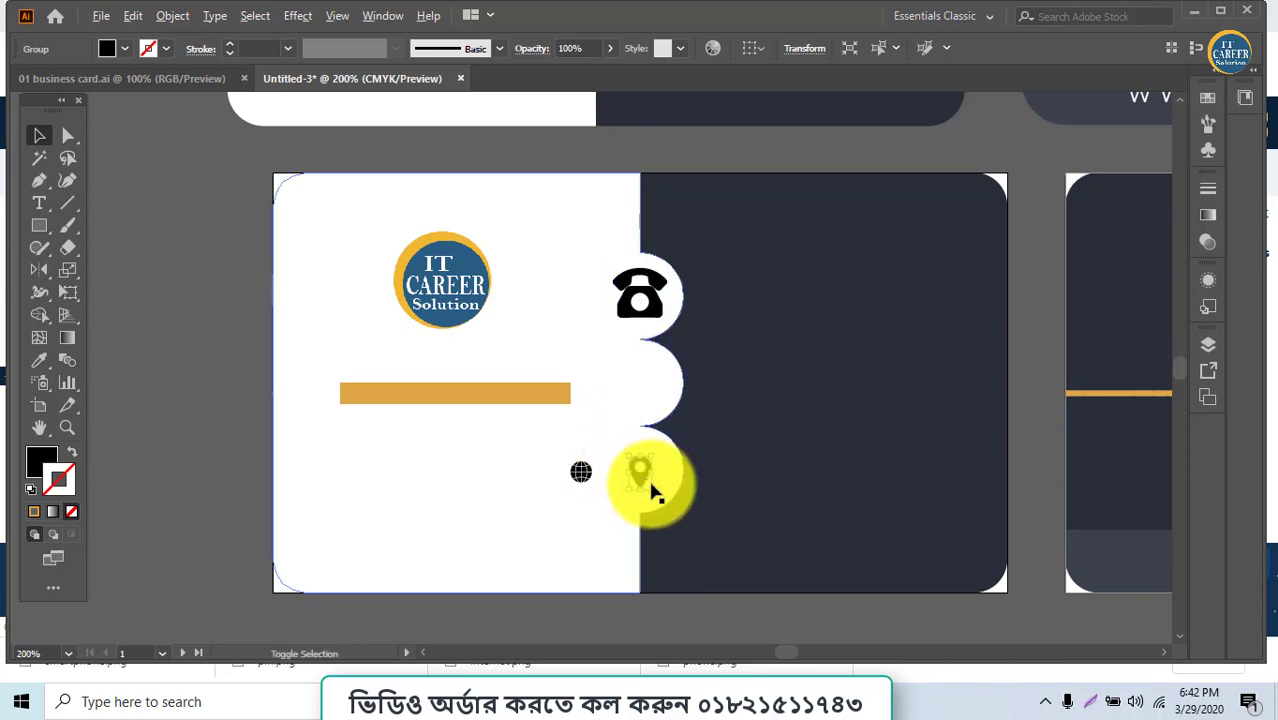
drag(652, 488, 660, 499)
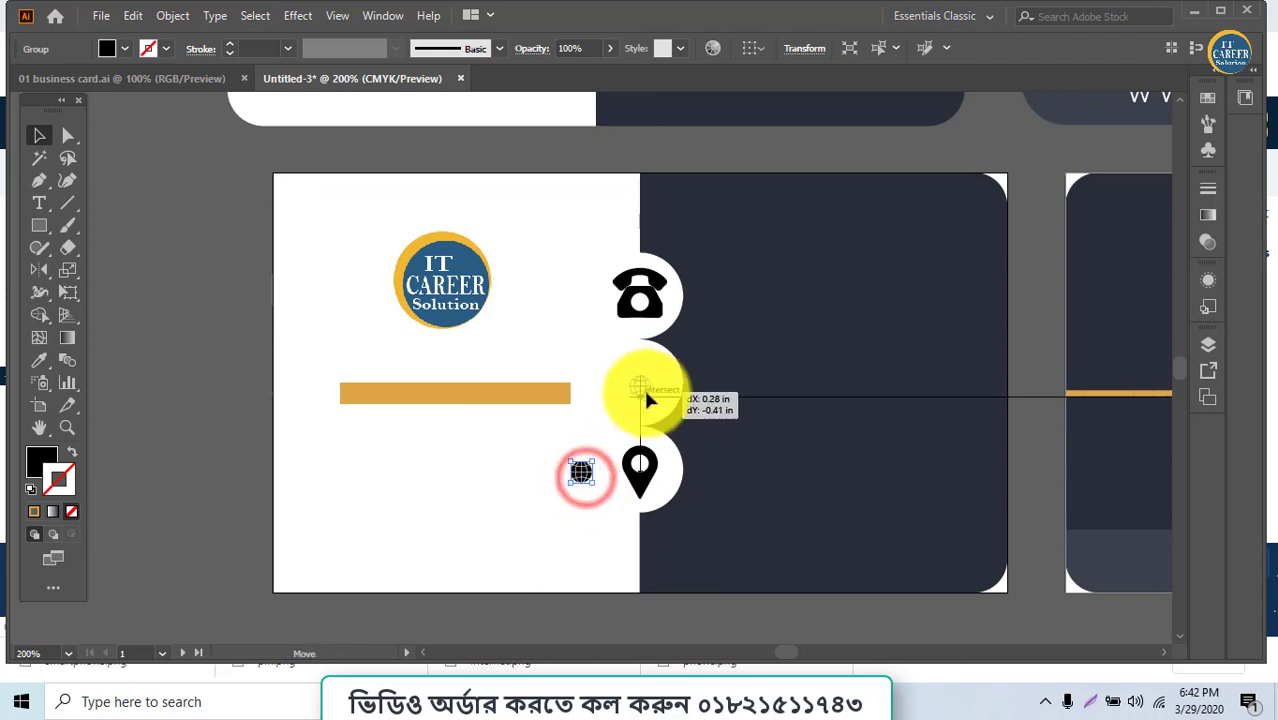
drag(586, 480, 643, 388)
drag(653, 399, 668, 424)
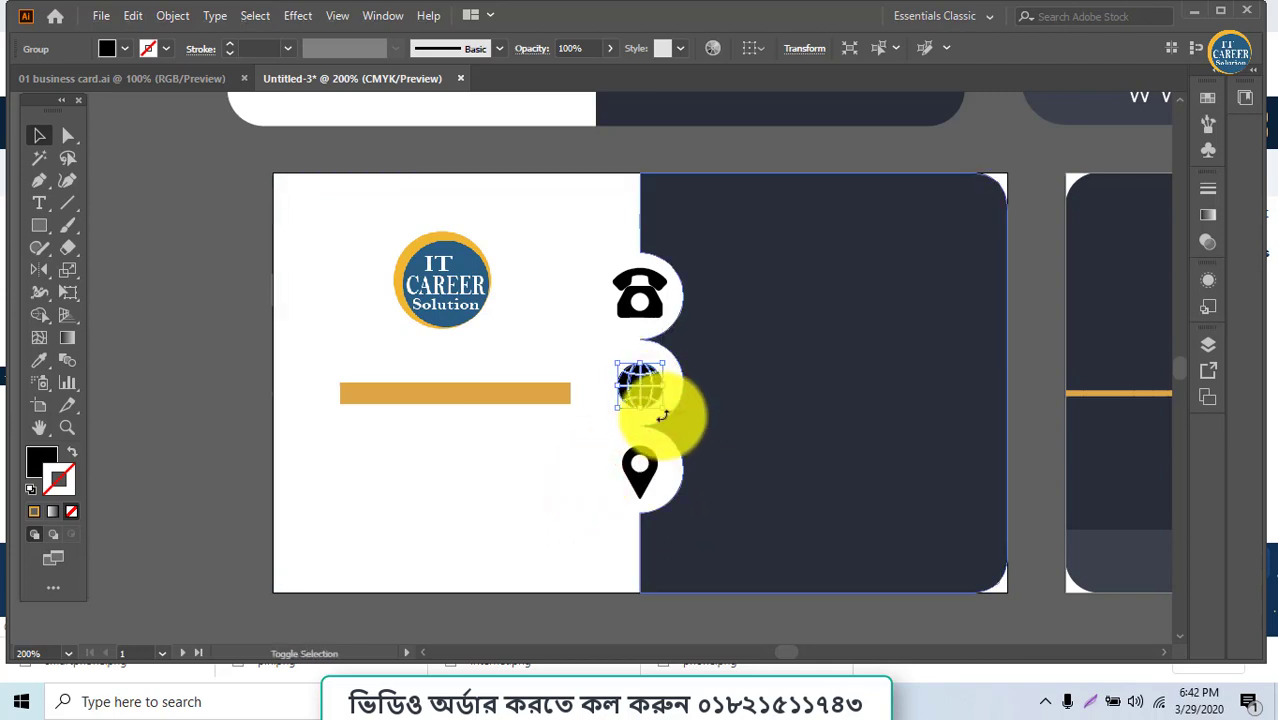
click(641, 474)
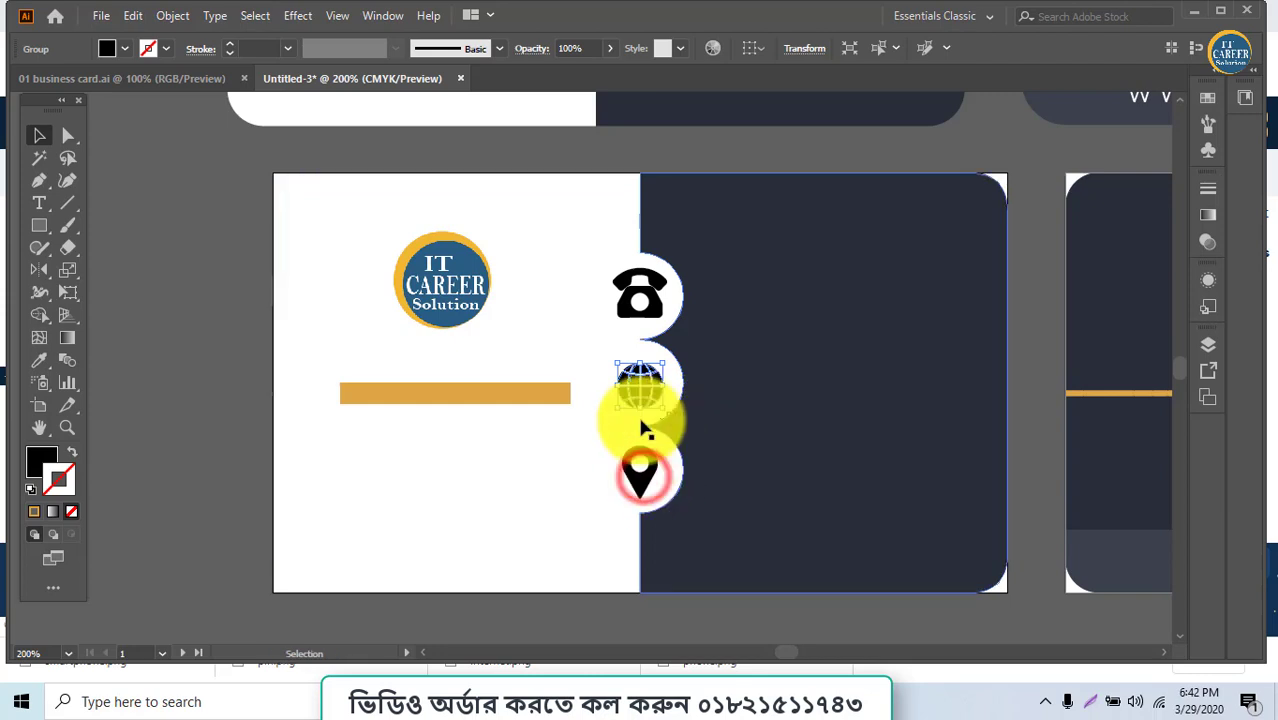
drag(641, 484, 643, 476)
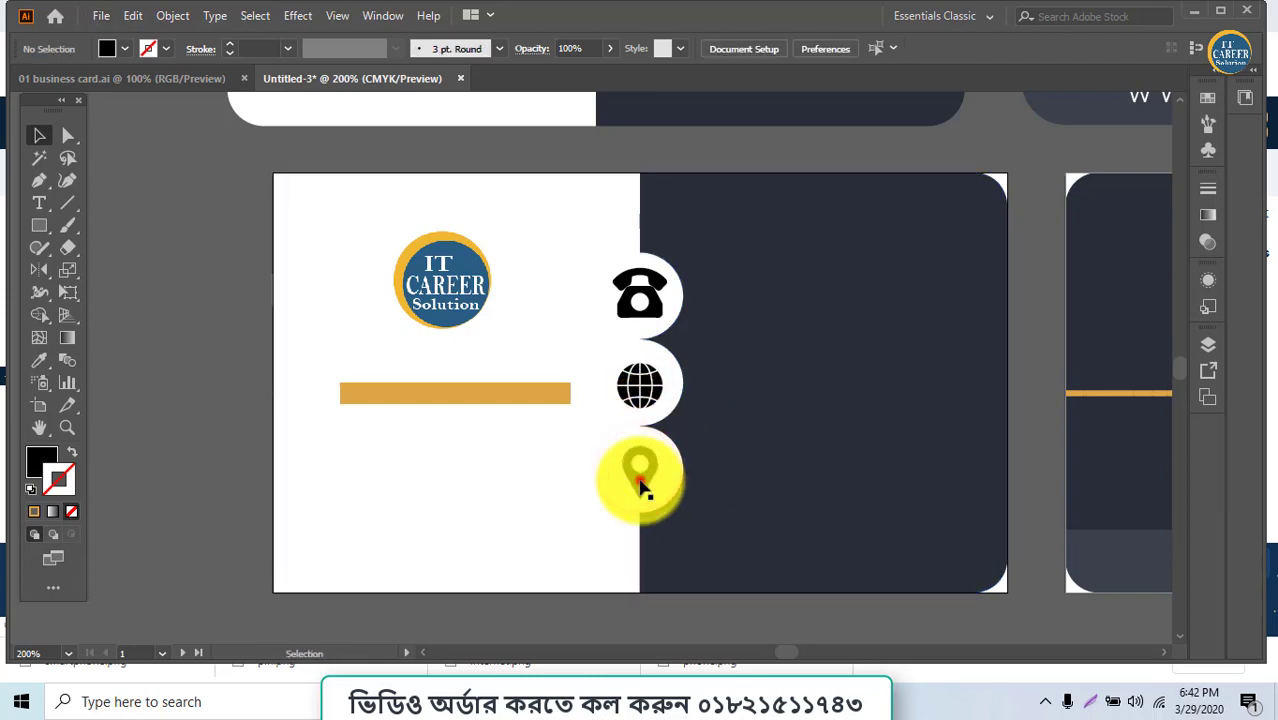
Select the pin, globe and telephone and space them evenly from top to bottom
click(641, 477)
shift+click(645, 398)
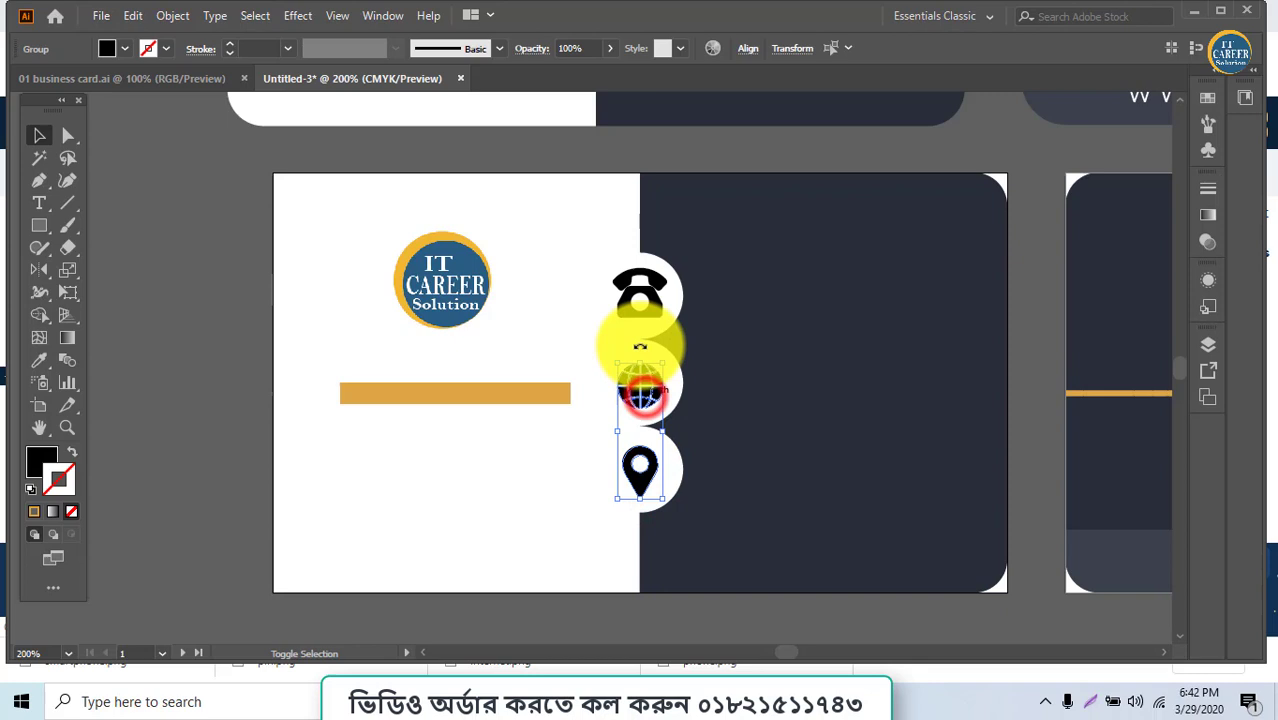
shift+click(640, 282)
click(748, 48)
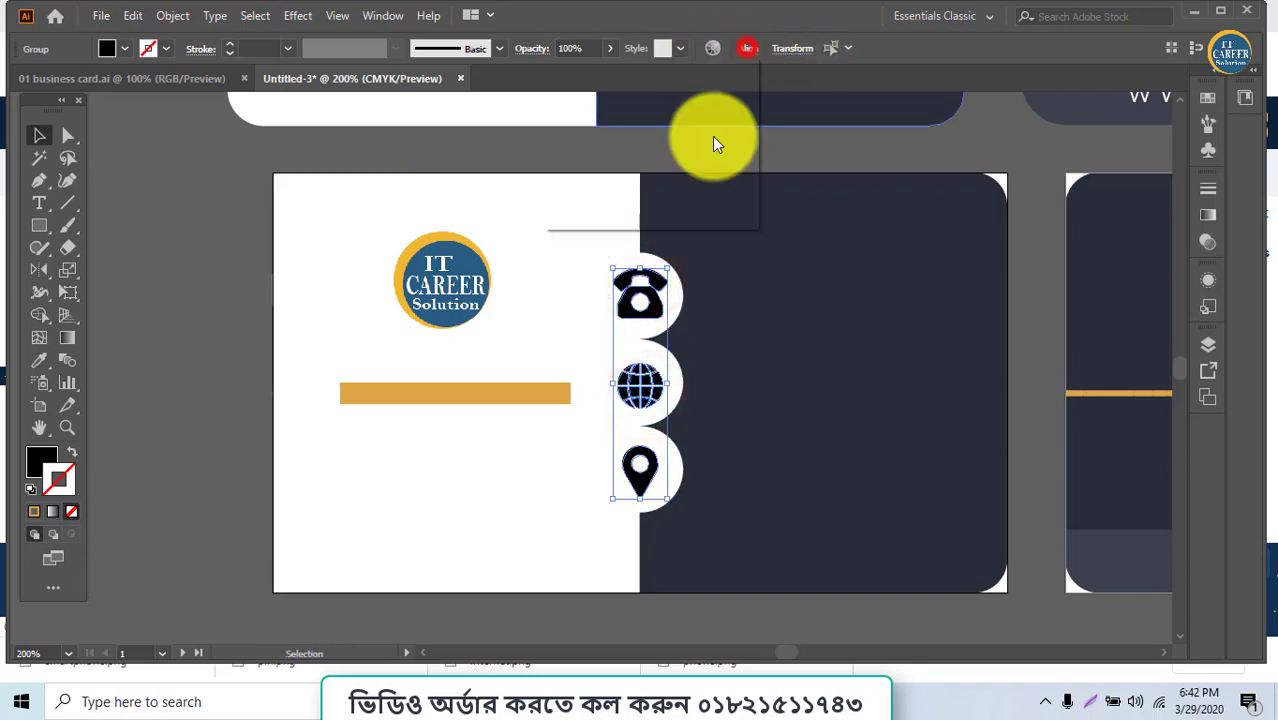
click(594, 160)
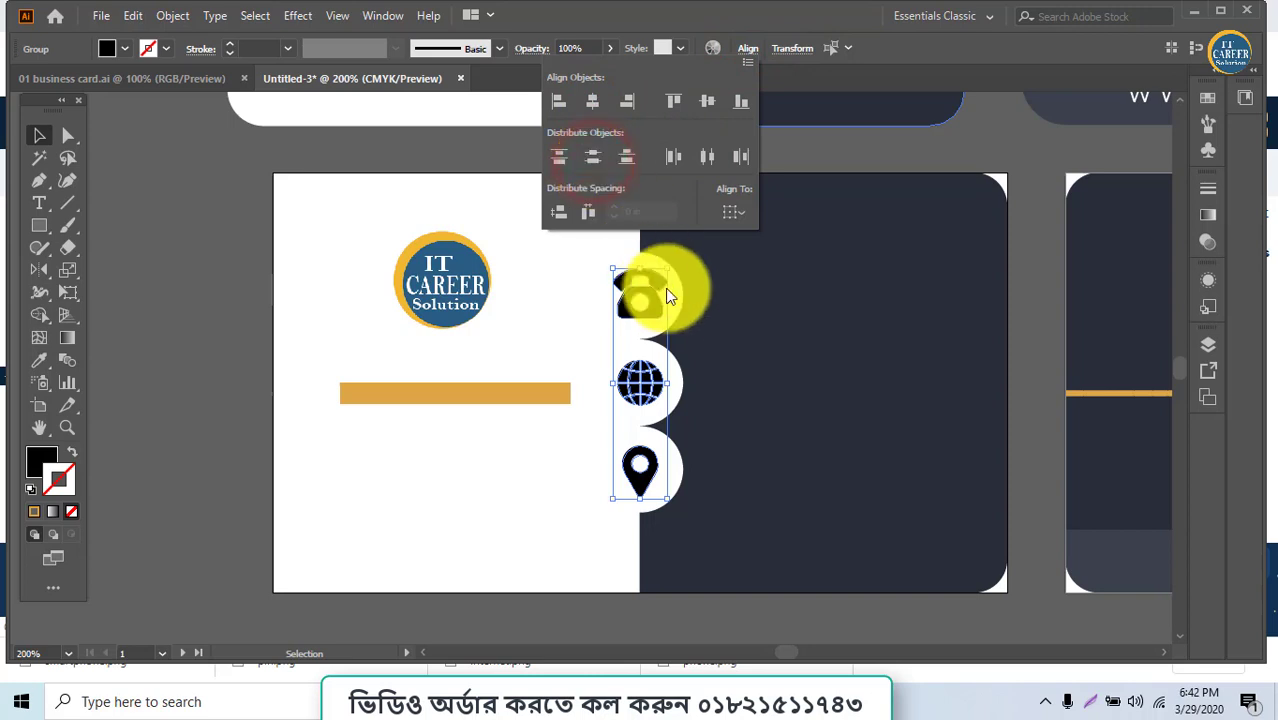
click(772, 374)
Shrink the phone icon slightly and horizontally centre all three icons in one column
click(570, 290)
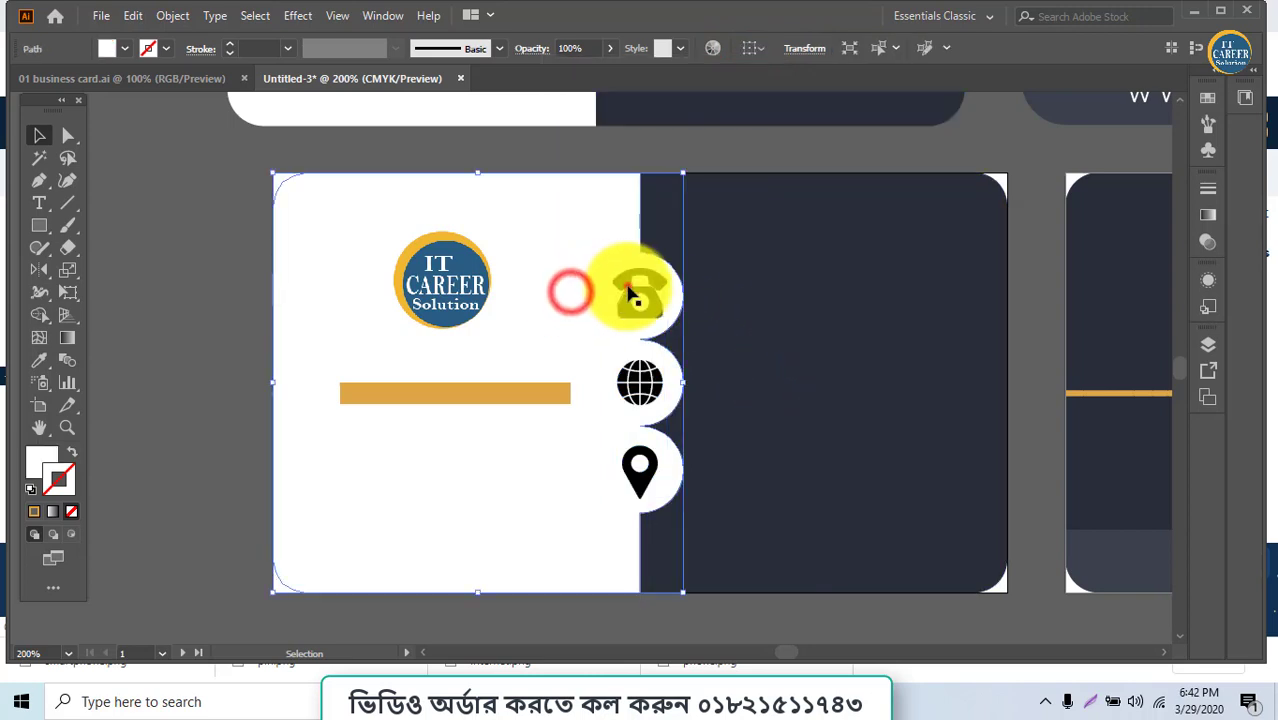
click(633, 290)
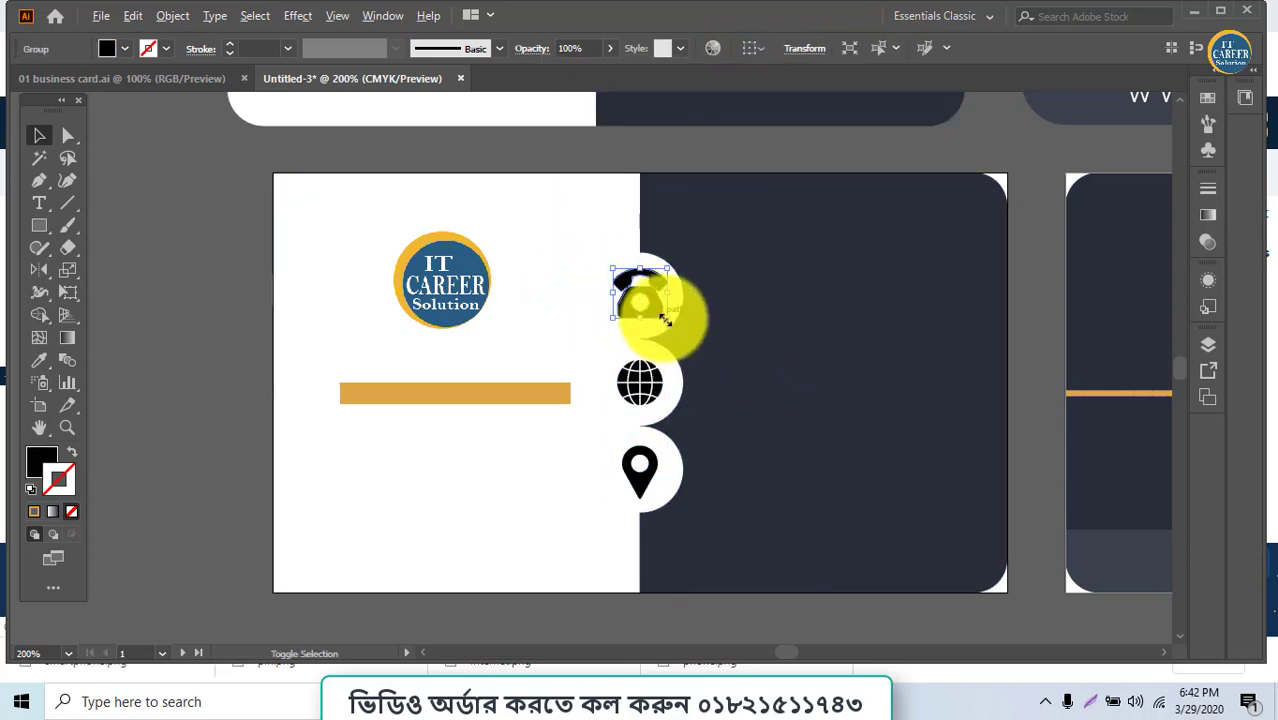
drag(665, 318, 663, 340)
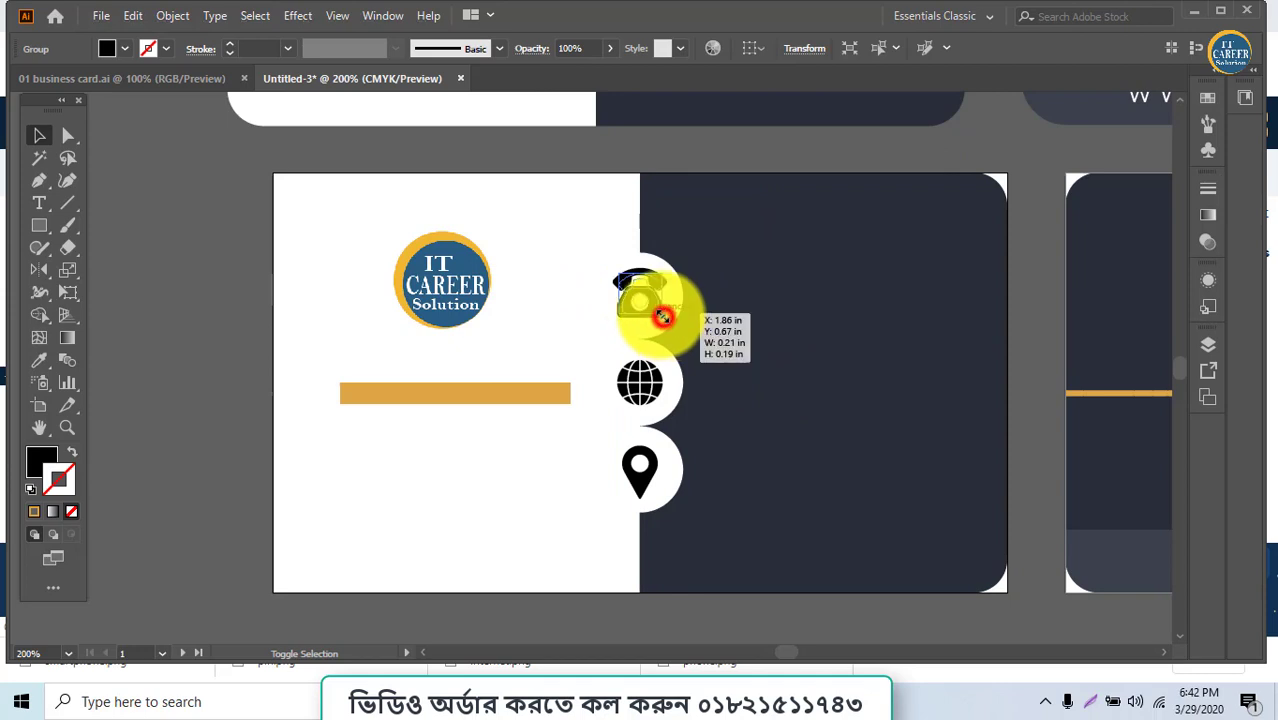
shift+click(645, 393)
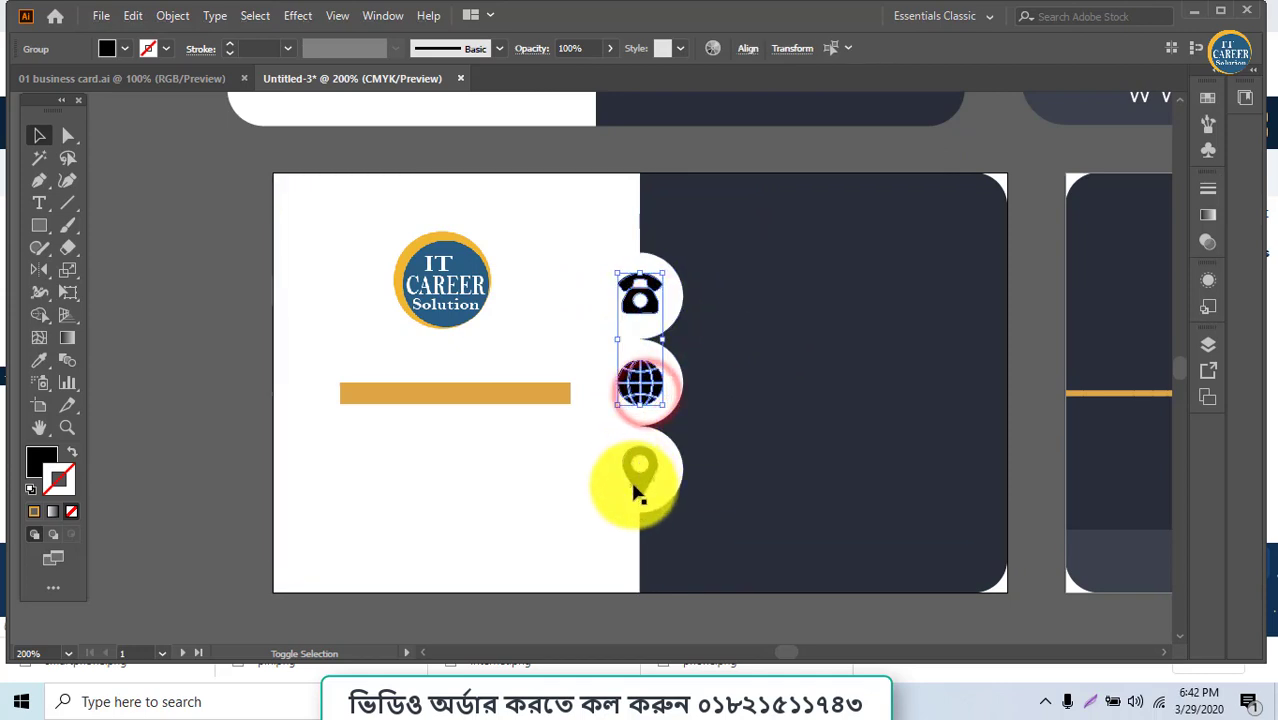
click(747, 55)
click(592, 103)
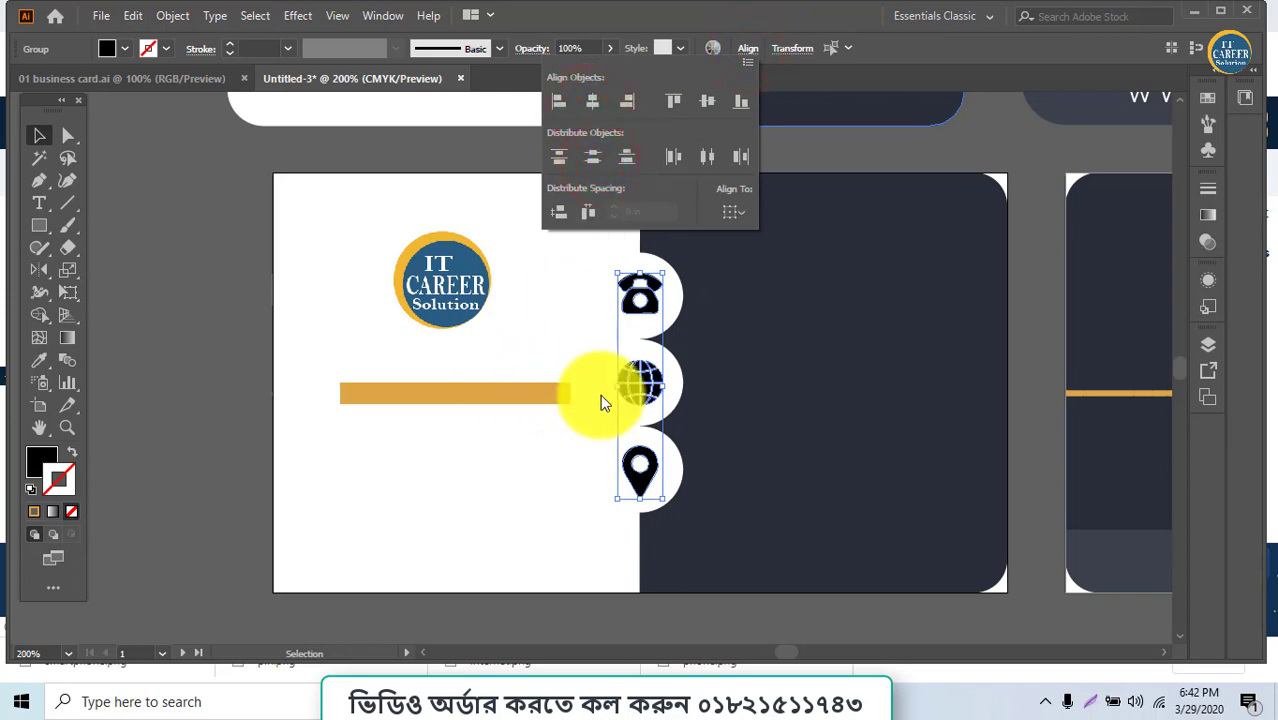
click(33, 361)
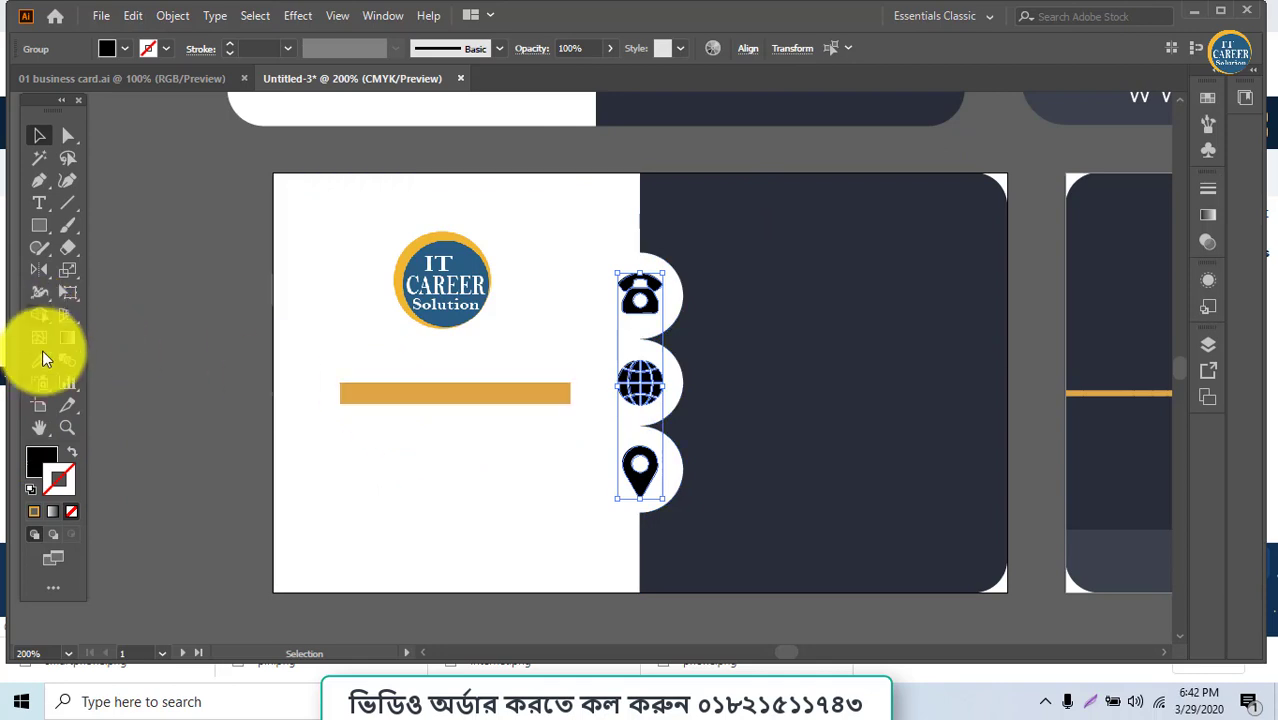
click(42, 361)
Colour the three icons with the orange bar's colour, then zoom out to show both cards
click(432, 382)
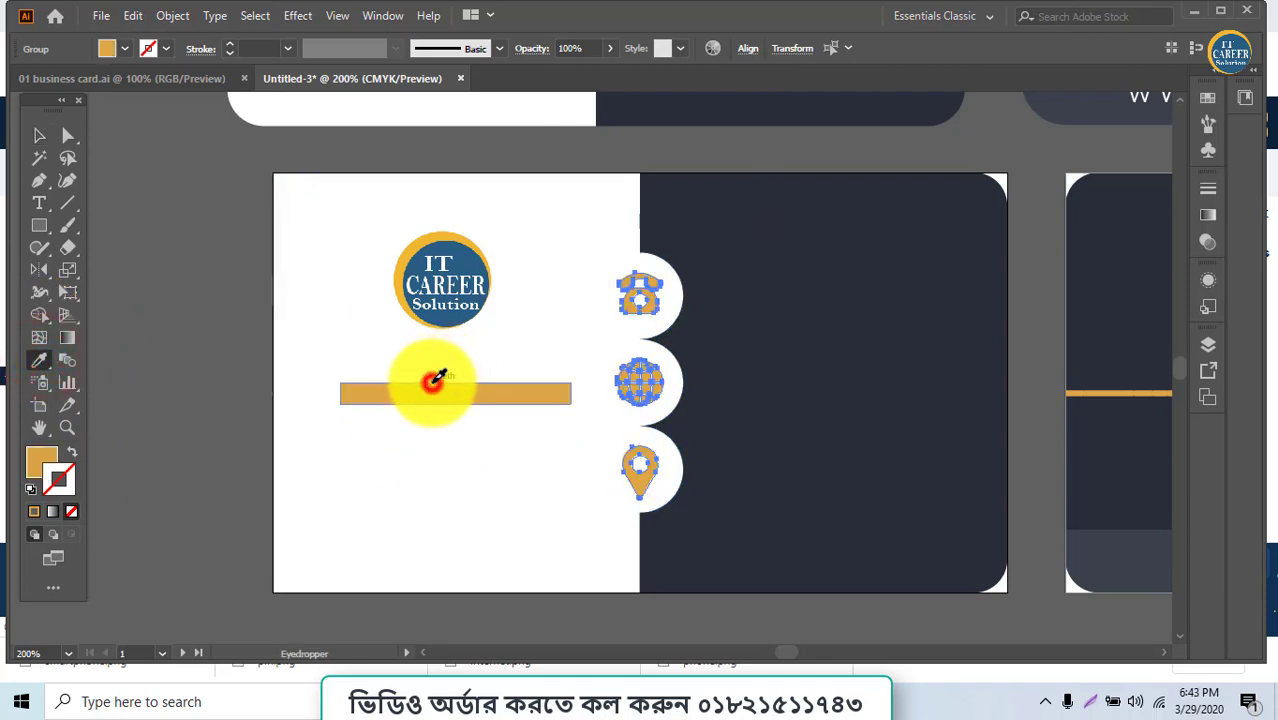
click(32, 136)
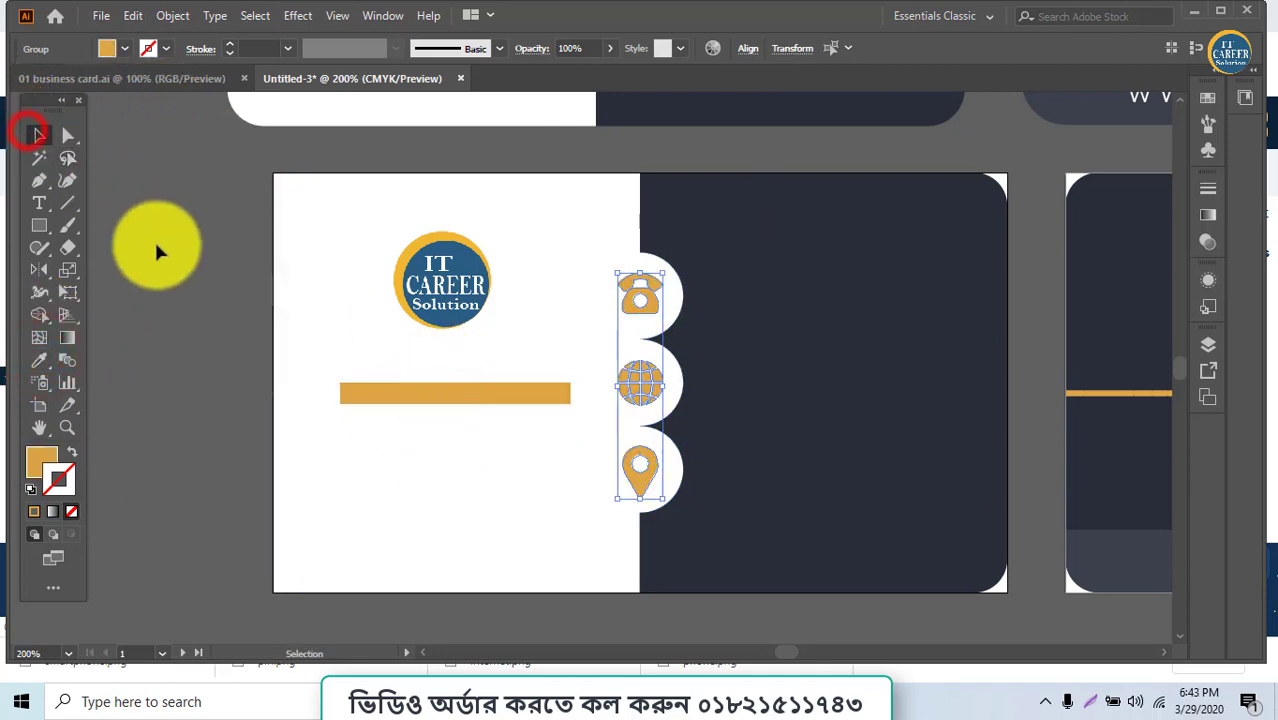
click(157, 250)
key(ctrl+plus)
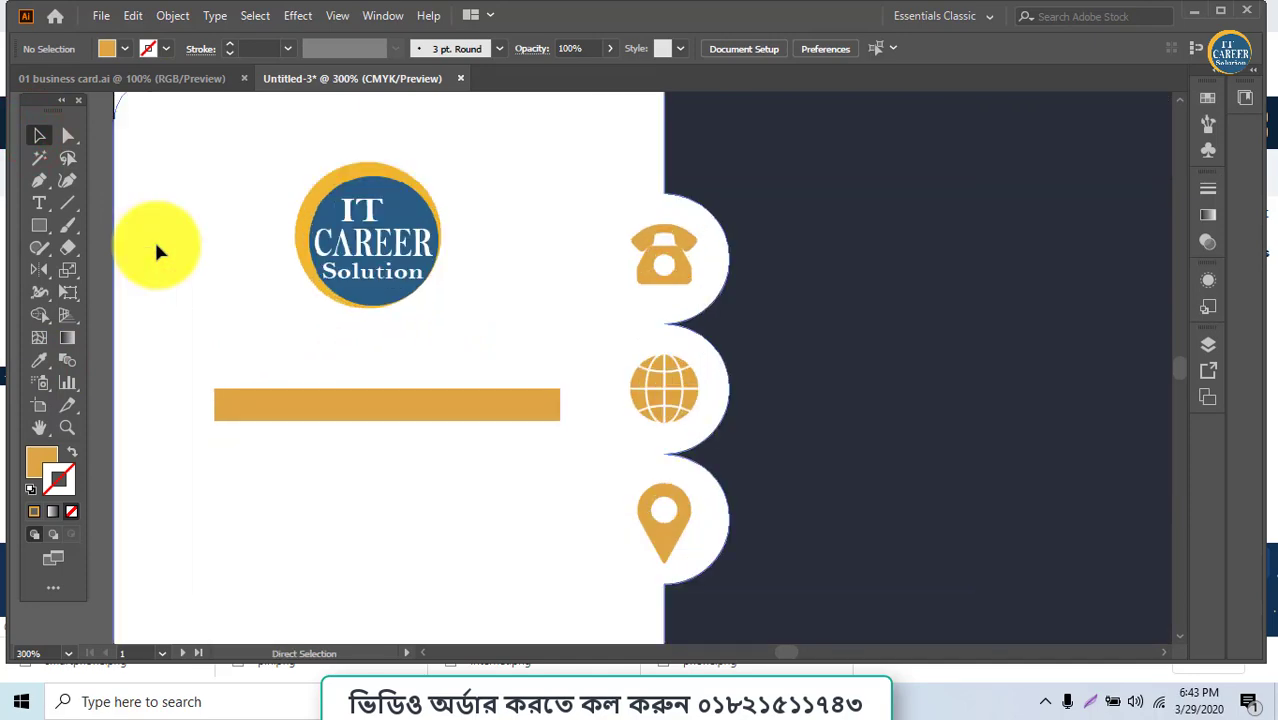
key(ctrl+minus)
key(ctrl+minus)
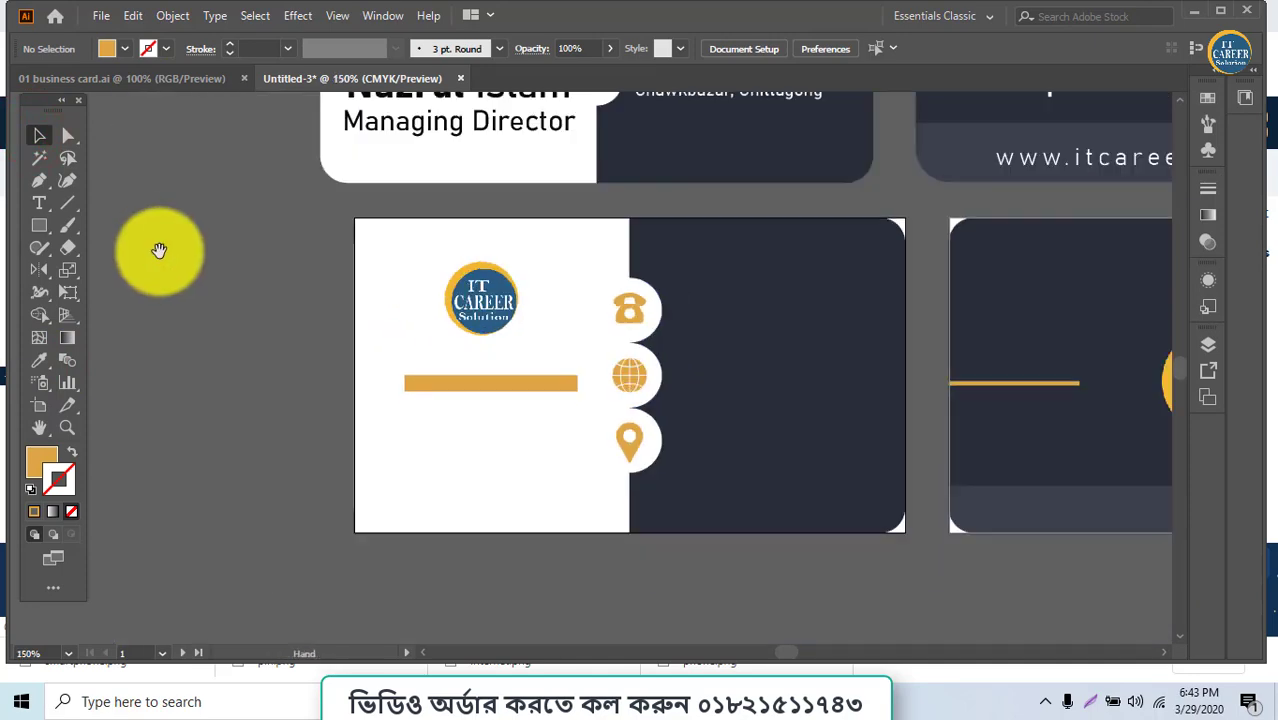
mouse_move(770, 355)
mouse_down()
mouse_move(430, 401)
mouse_move(471, 399)
mouse_up()
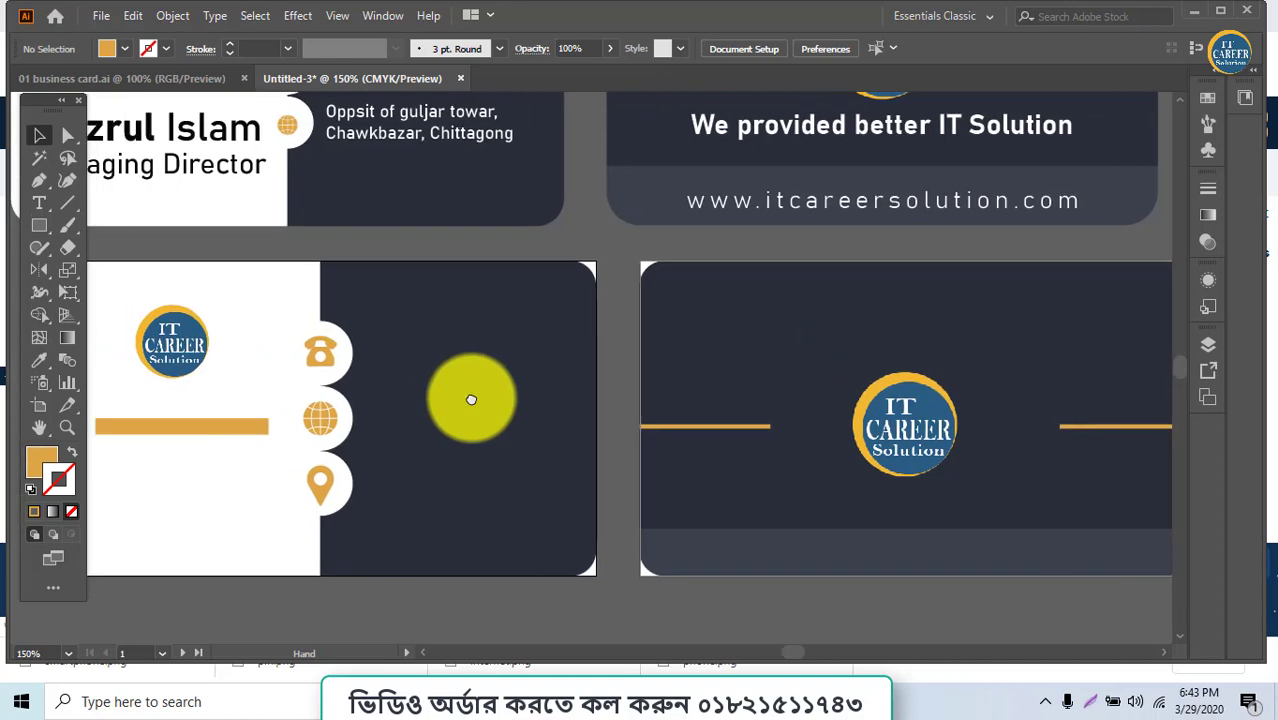
Type the tagline 'we provided better IT Solution' below the back card
click(40, 205)
click(631, 612)
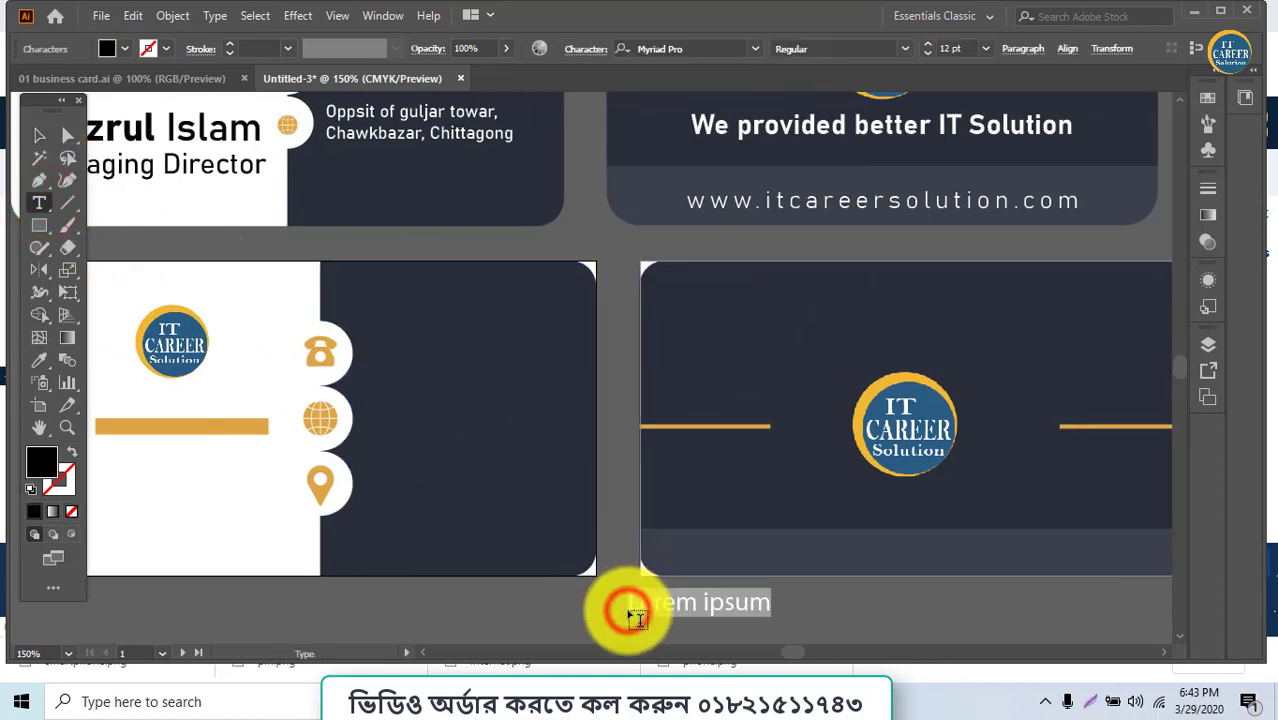
text(we provided)
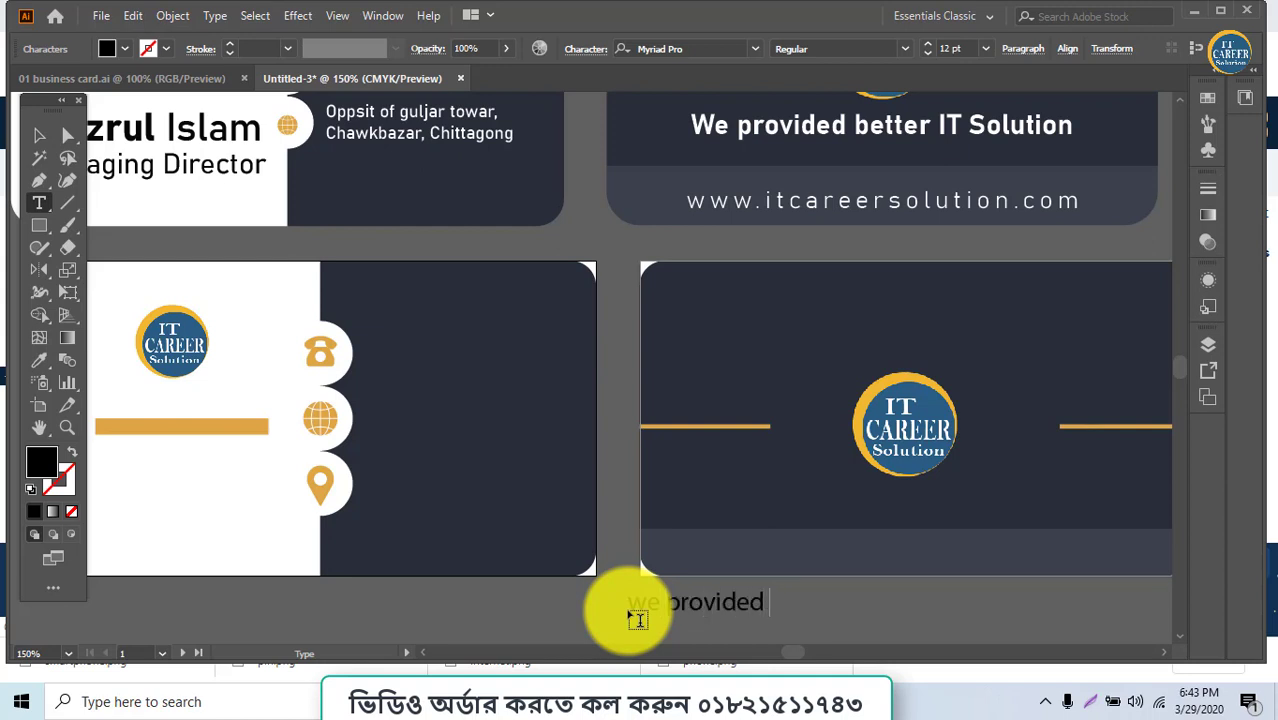
text(etter IT Solution)
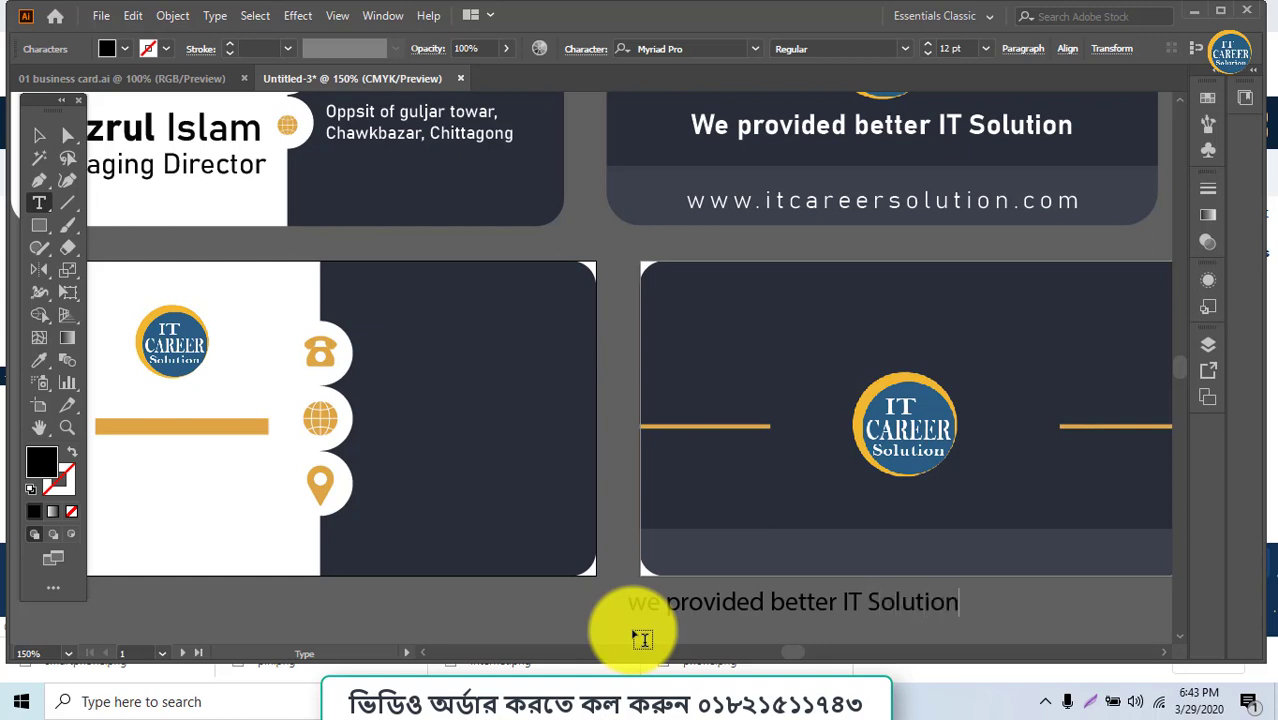
key(Escape)
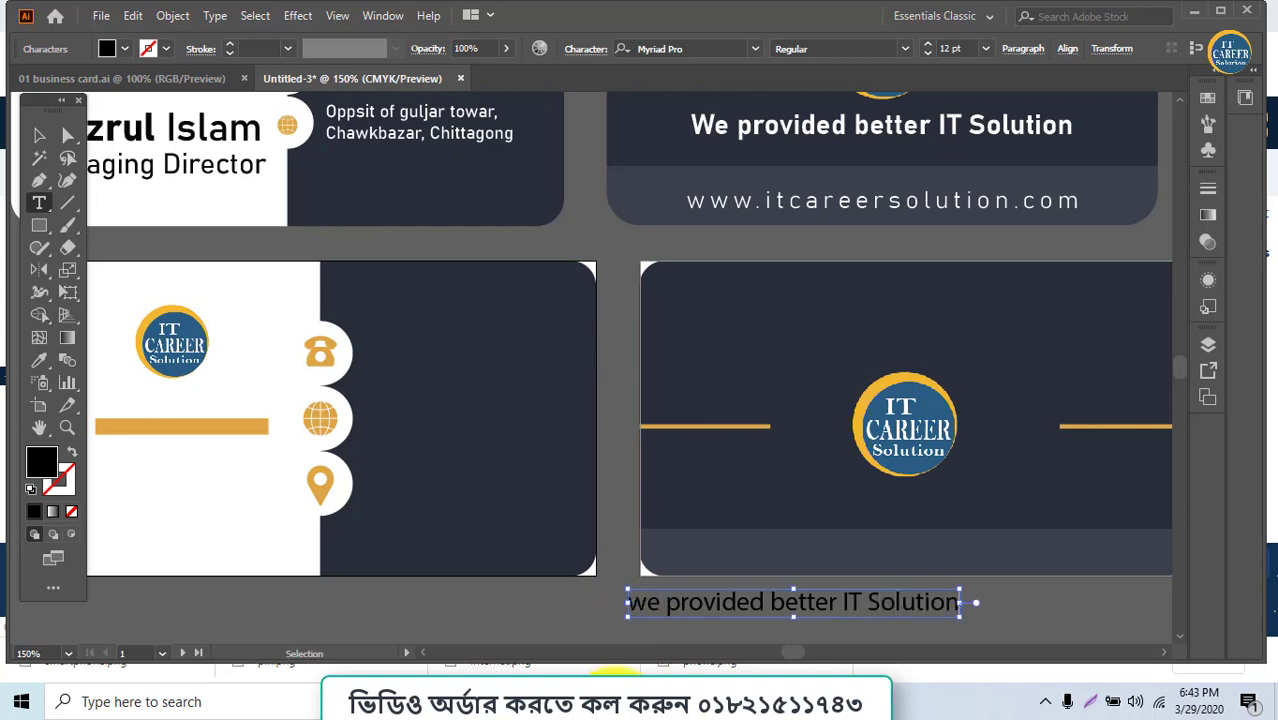
Set the tagline font to Bahnschrift Bold
key(ctrl+t)
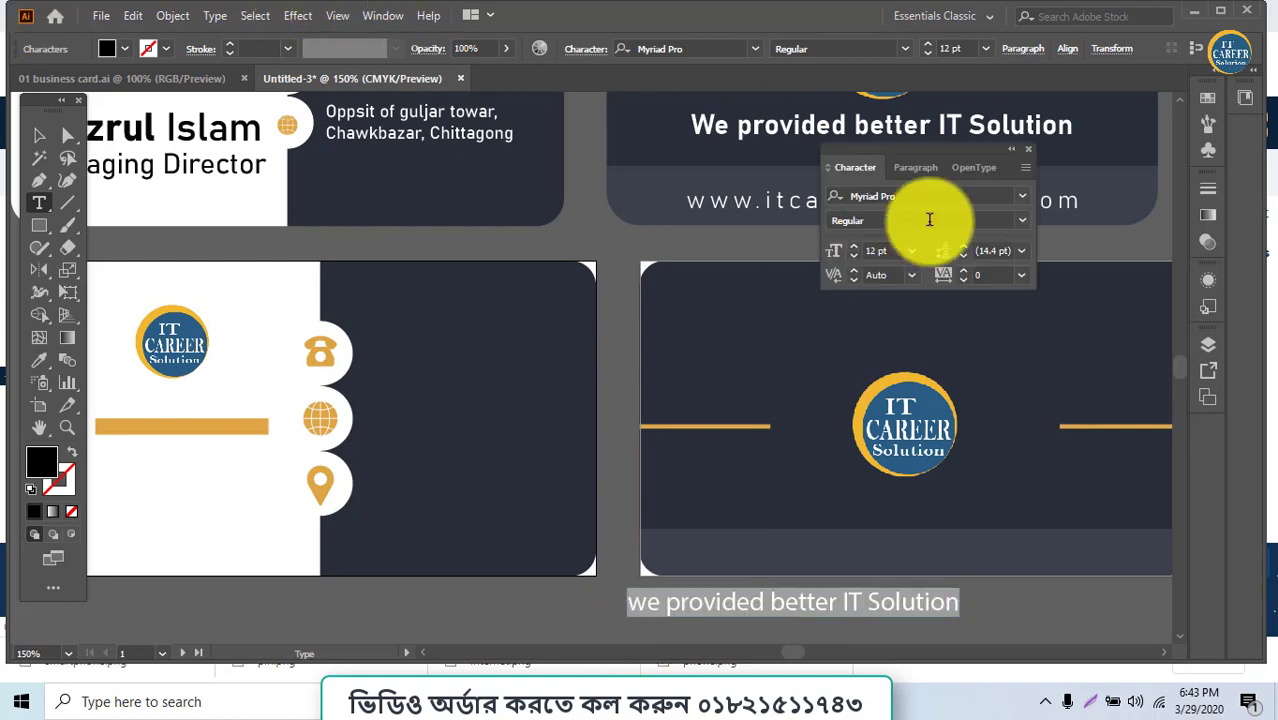
click(1030, 202)
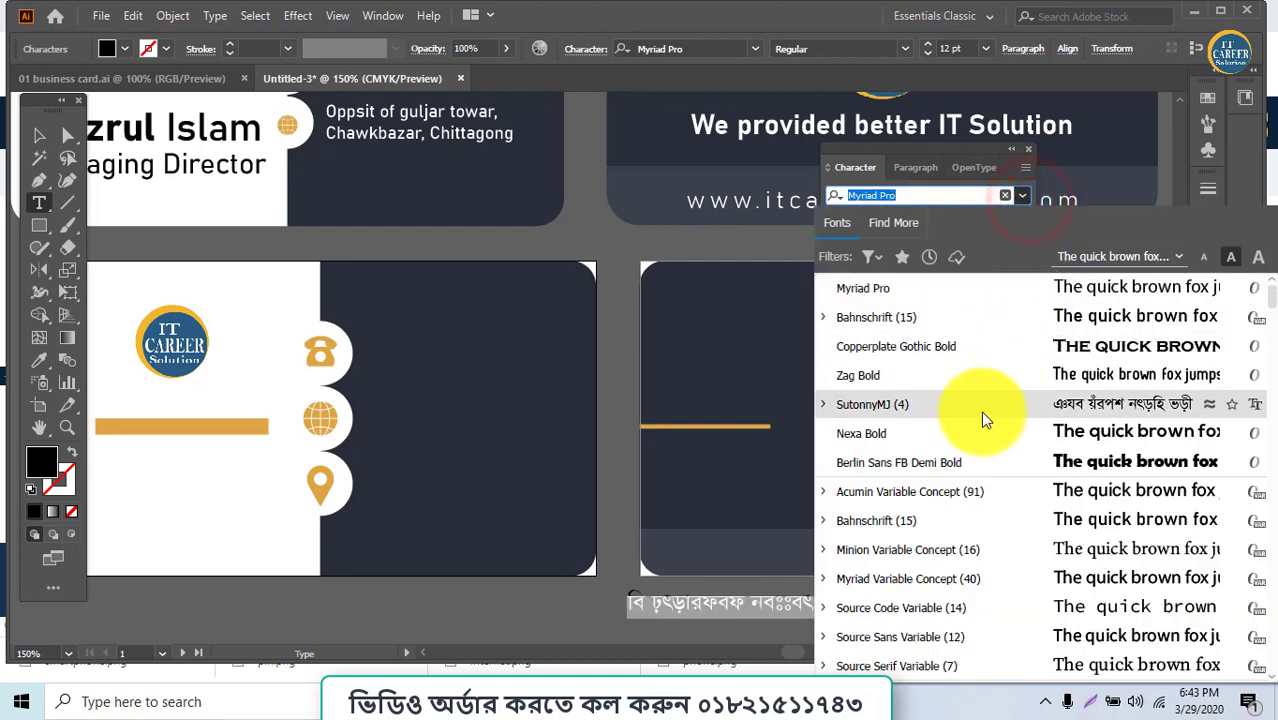
click(950, 518)
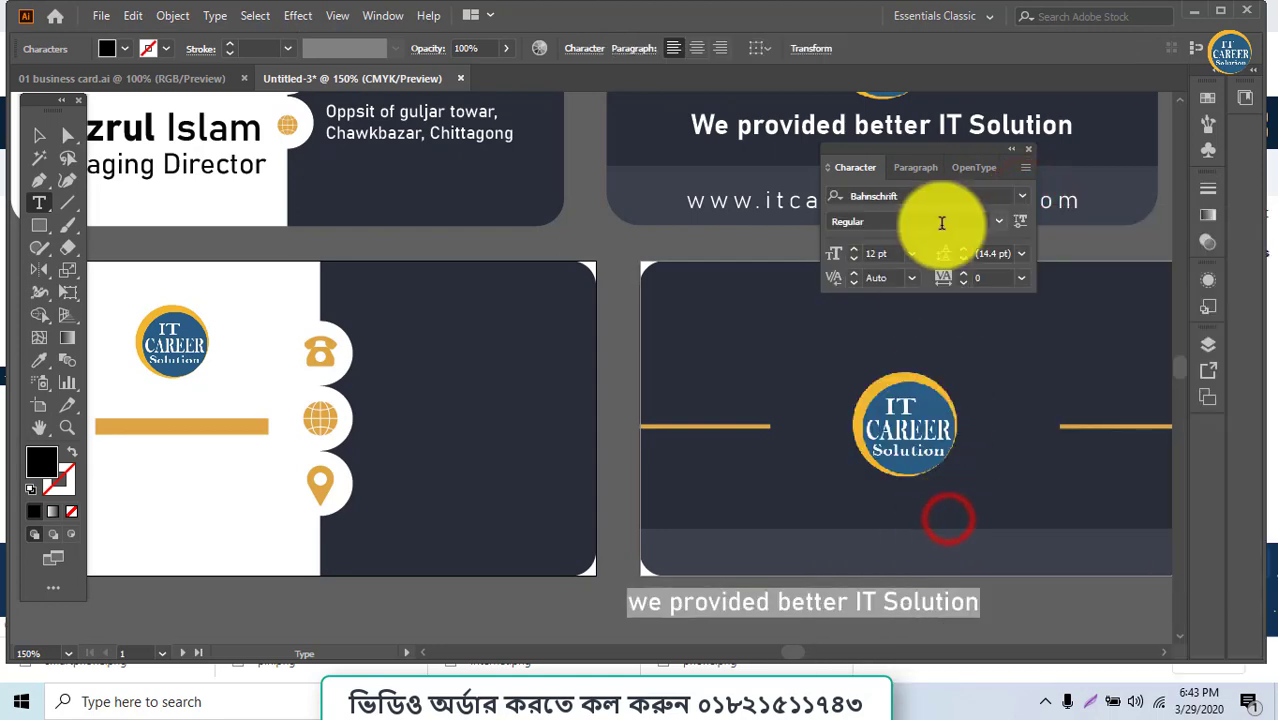
click(998, 220)
click(885, 529)
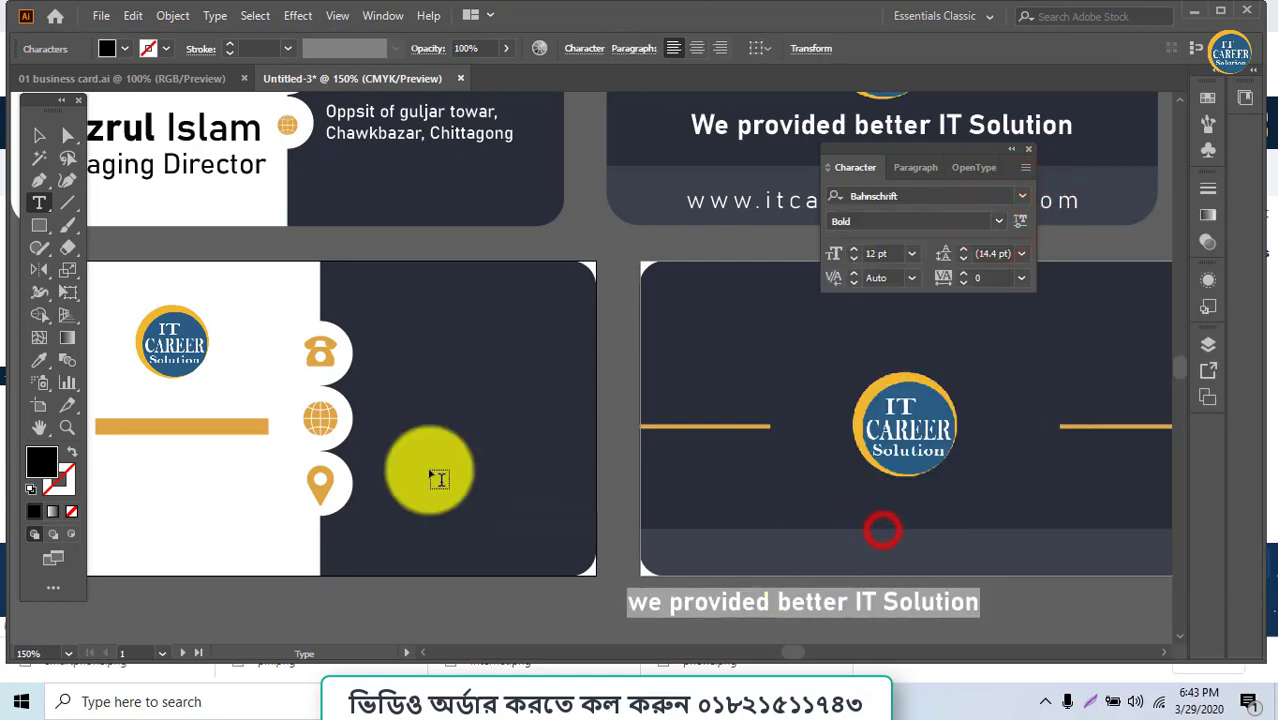
click(40, 136)
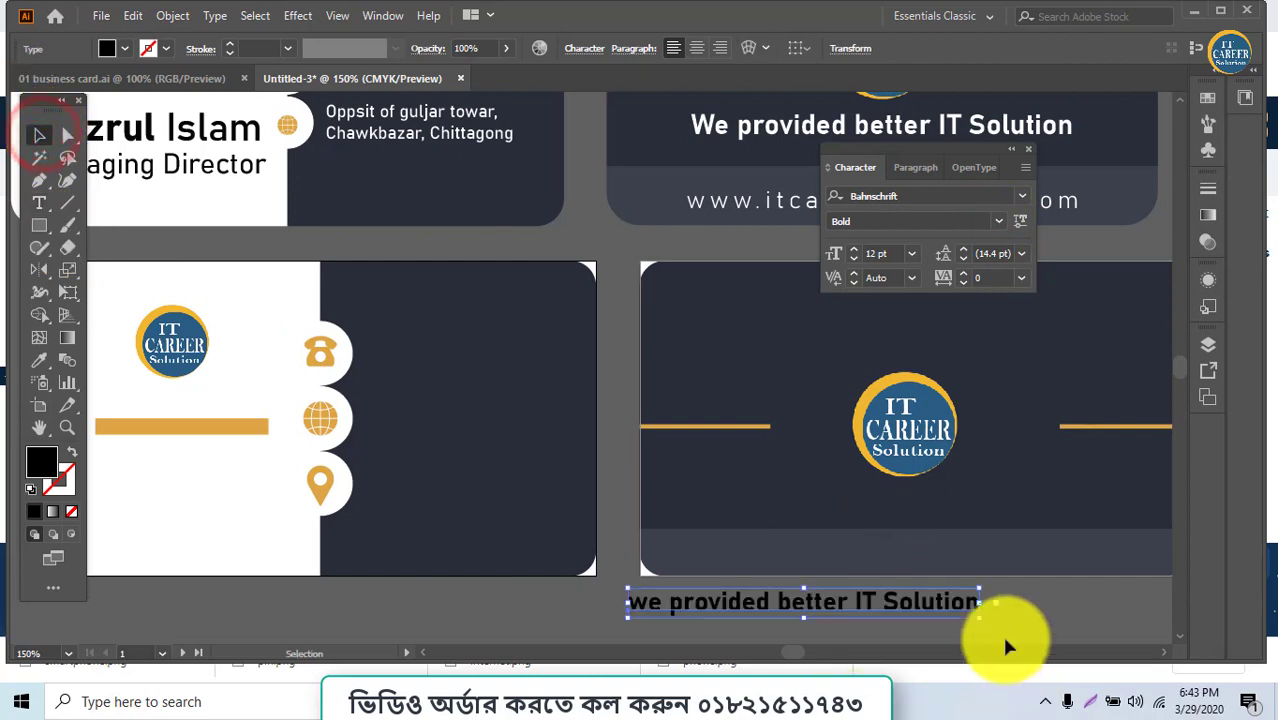
Sample white from the card front for the tagline and drag it under the back card's logo
click(38, 362)
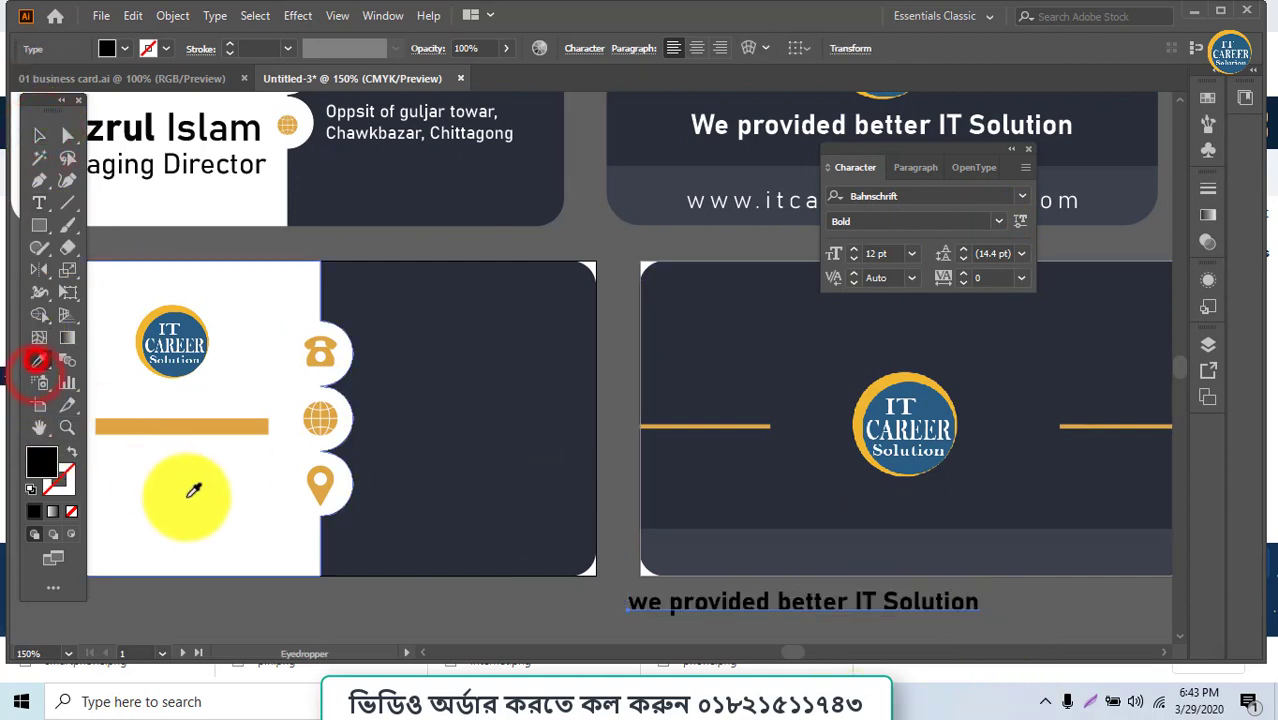
click(192, 494)
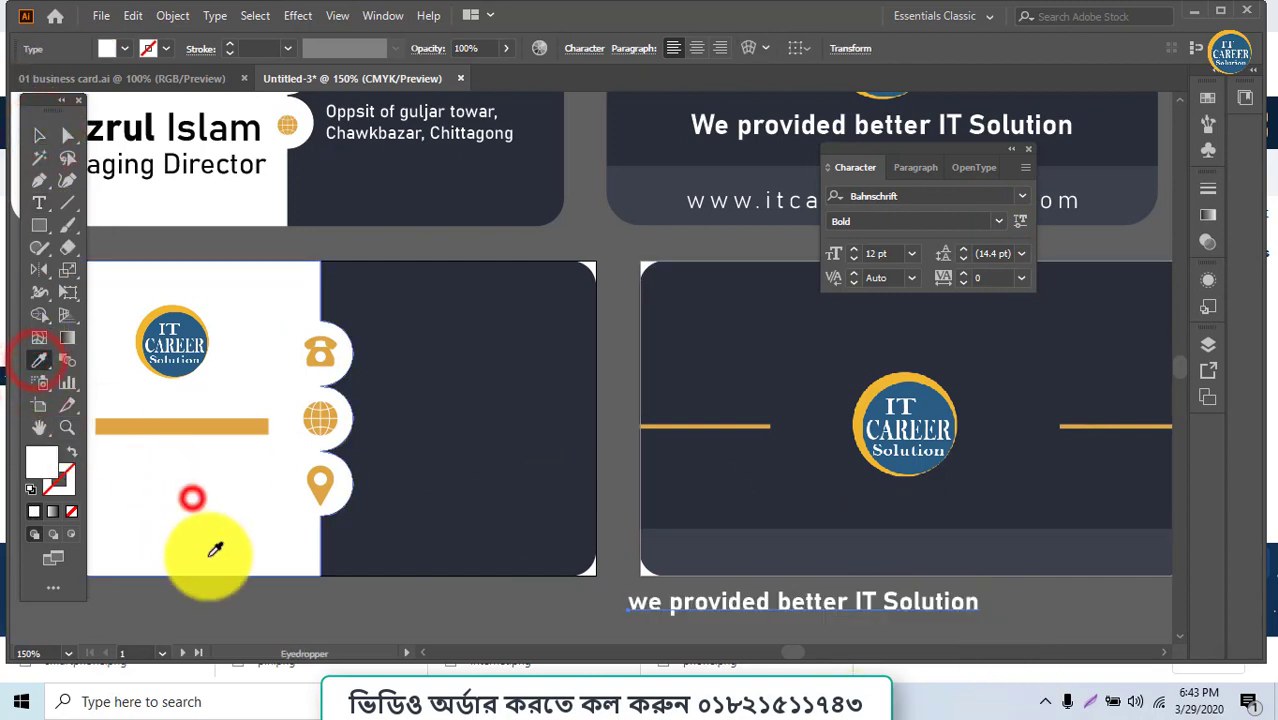
click(40, 137)
drag(843, 617, 950, 508)
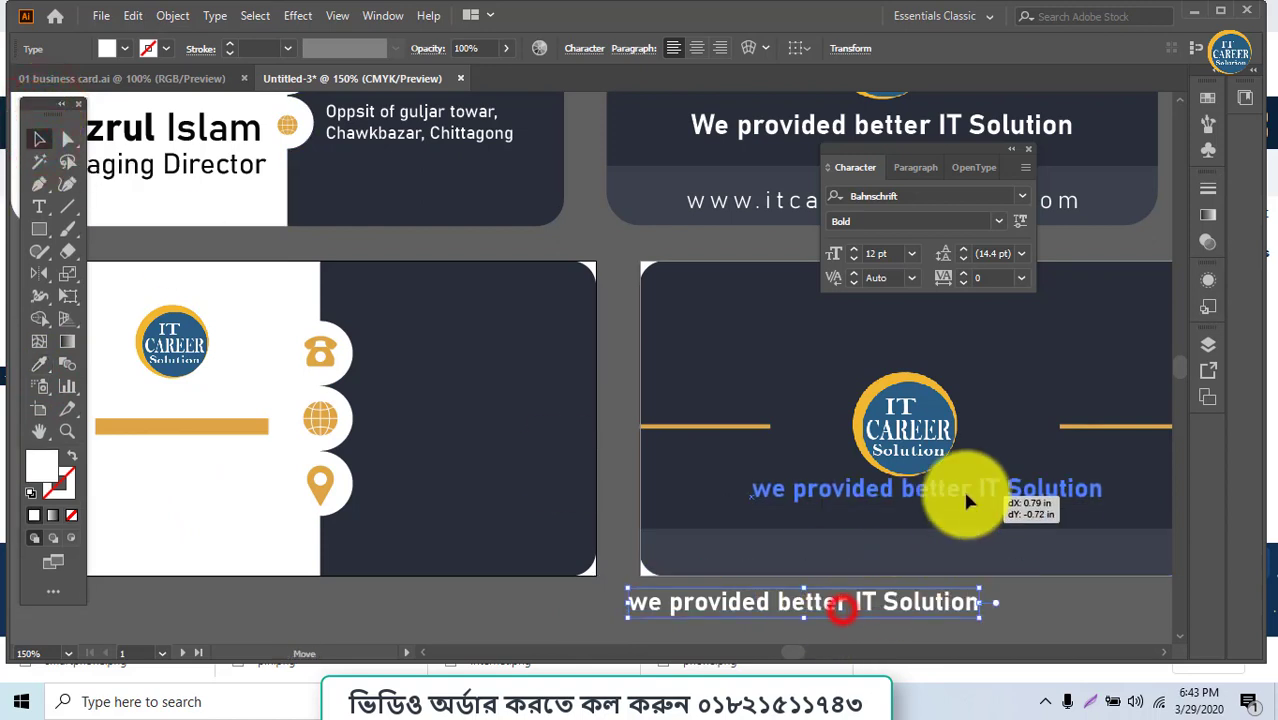
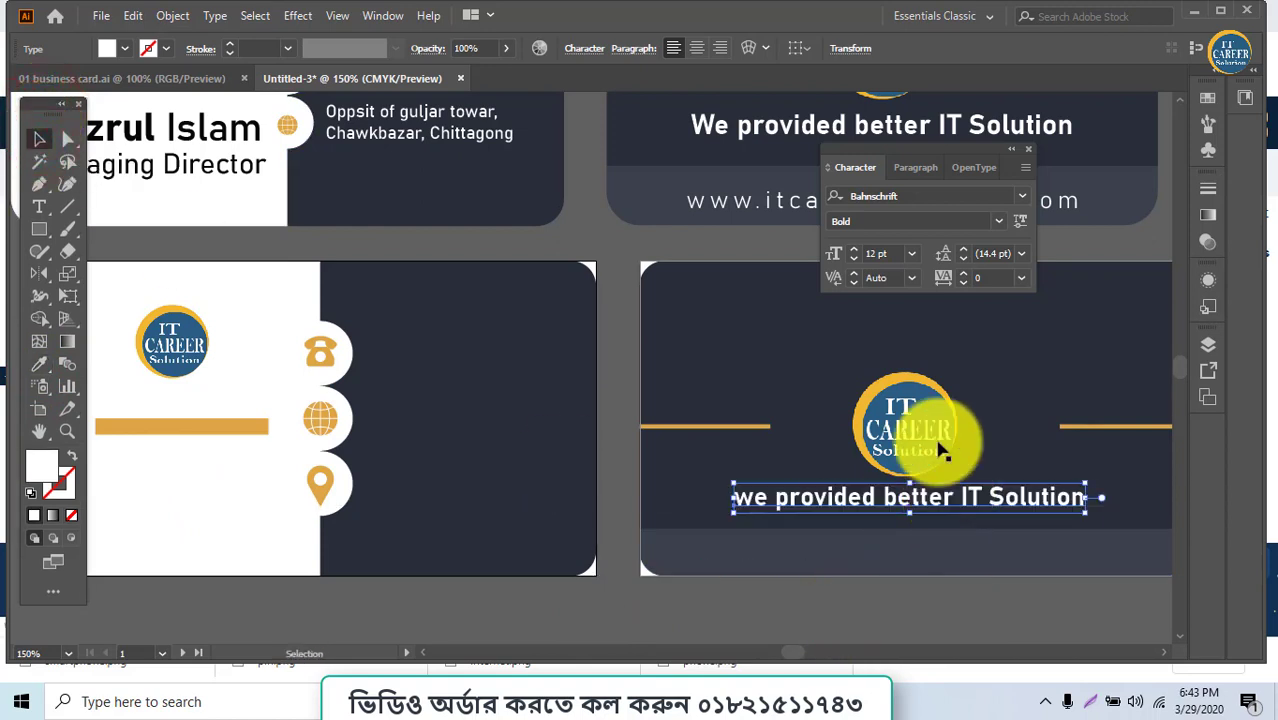
Enlarge the tagline to 14 pt and nudge the logo and tagline so the tagline sits beneath the logo
click(856, 251)
click(856, 251)
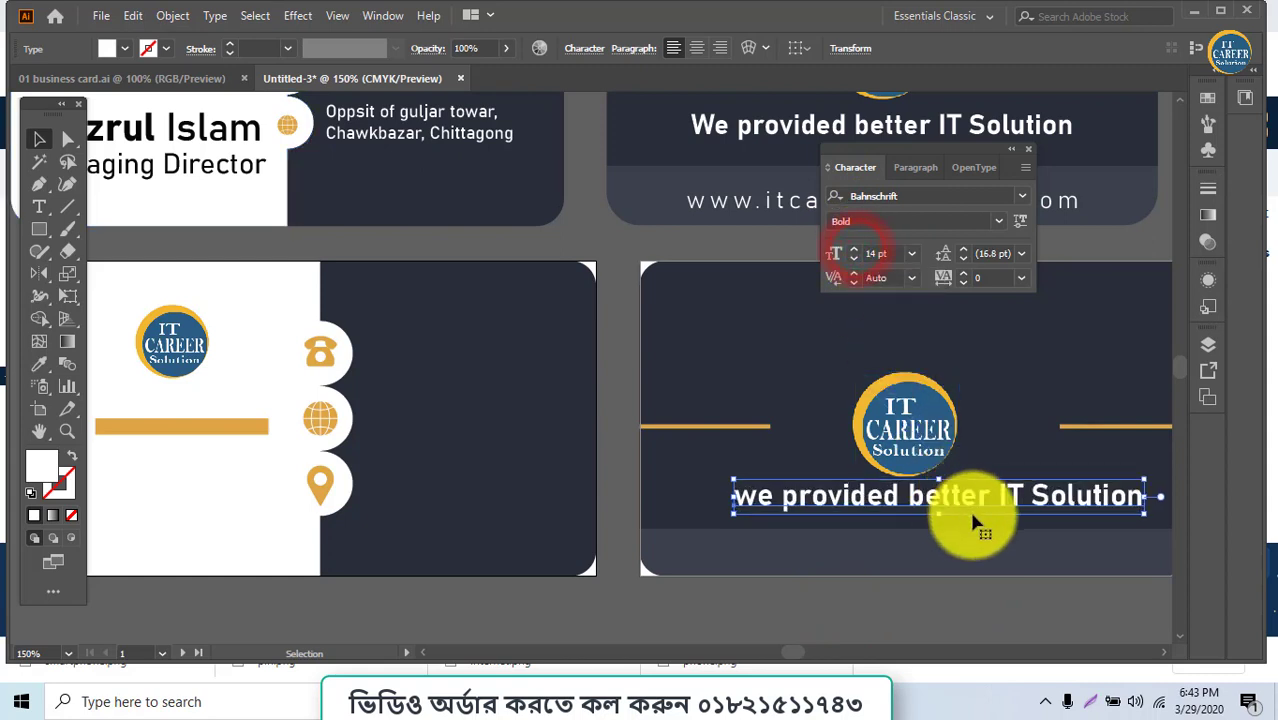
drag(978, 505, 960, 505)
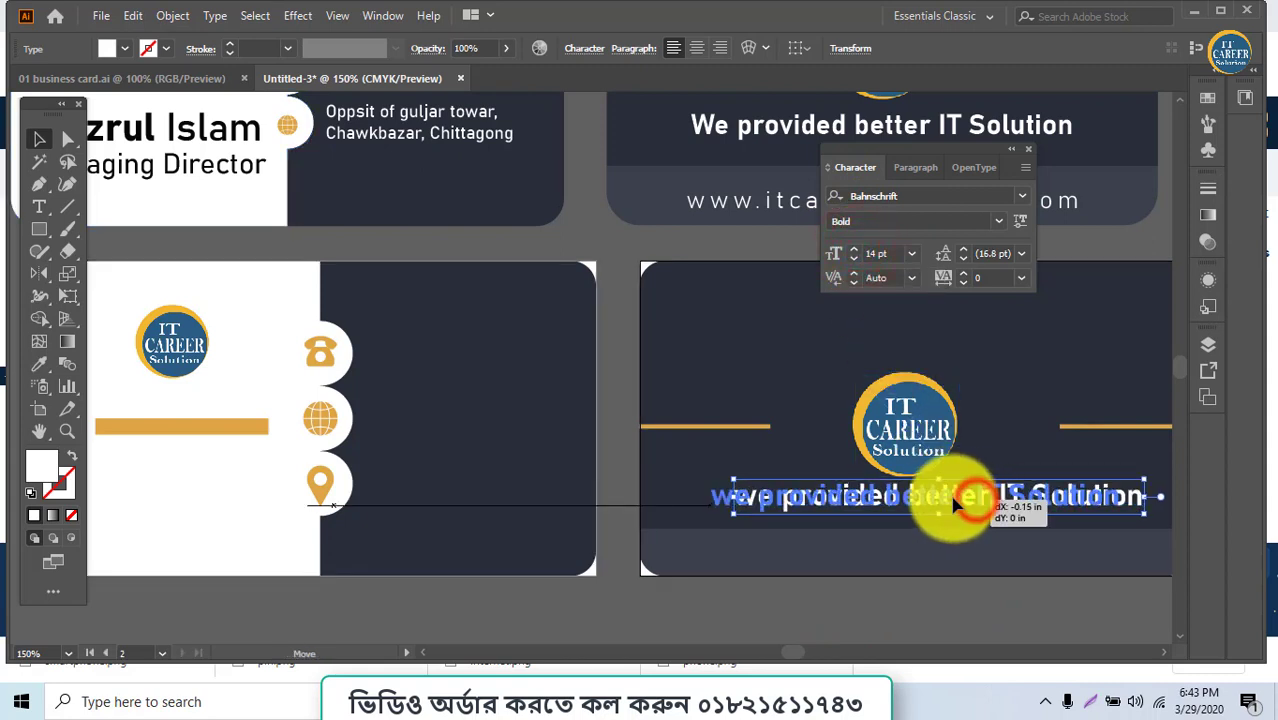
click(907, 438)
drag(907, 438, 917, 430)
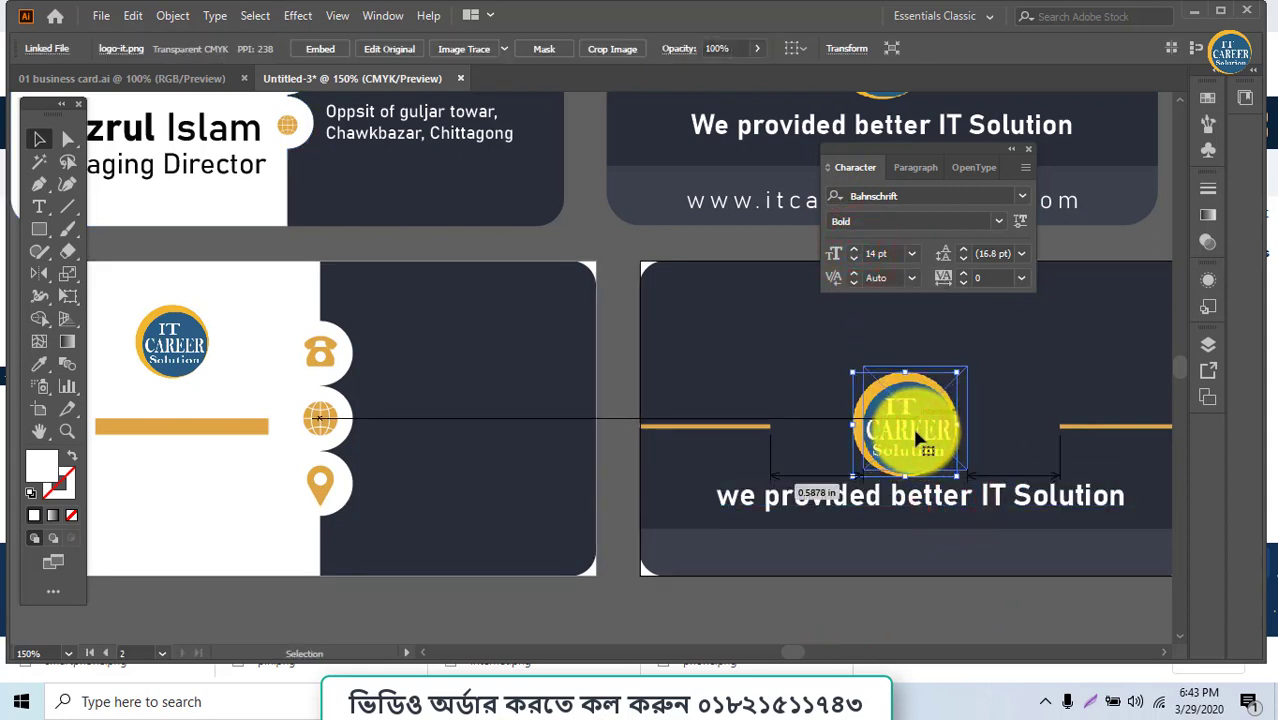
drag(945, 497, 951, 497)
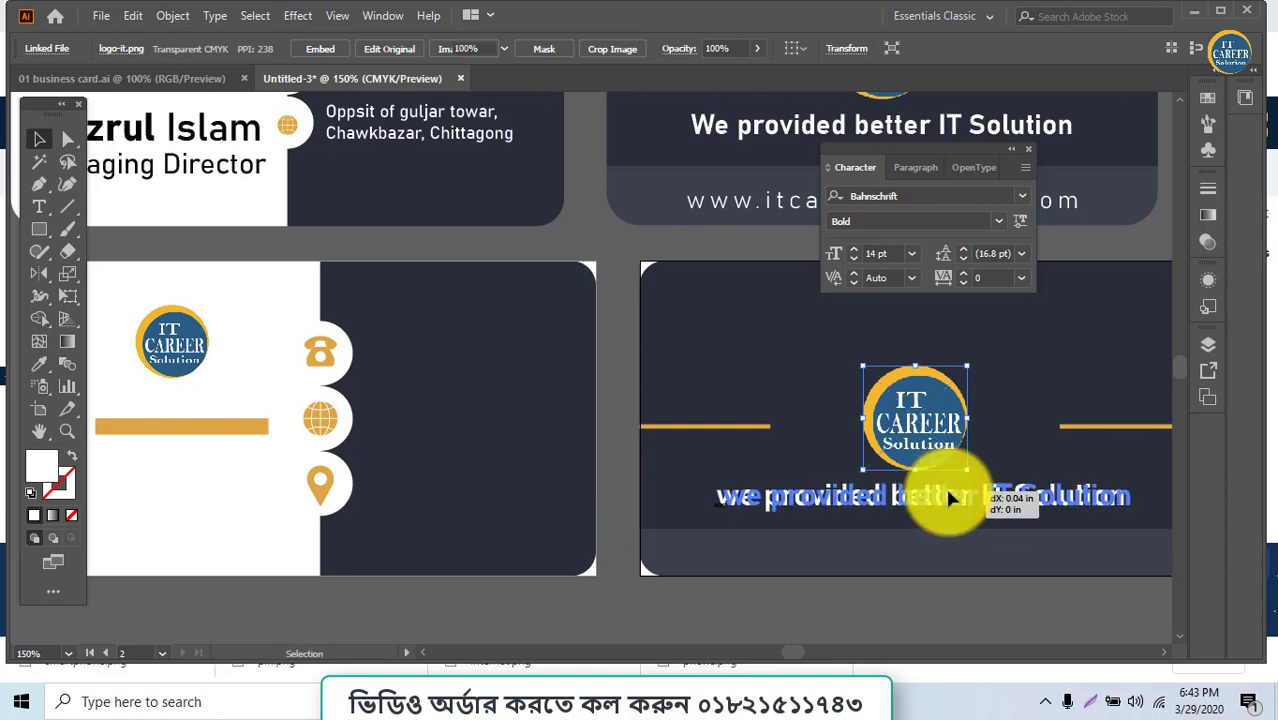
click(770, 216)
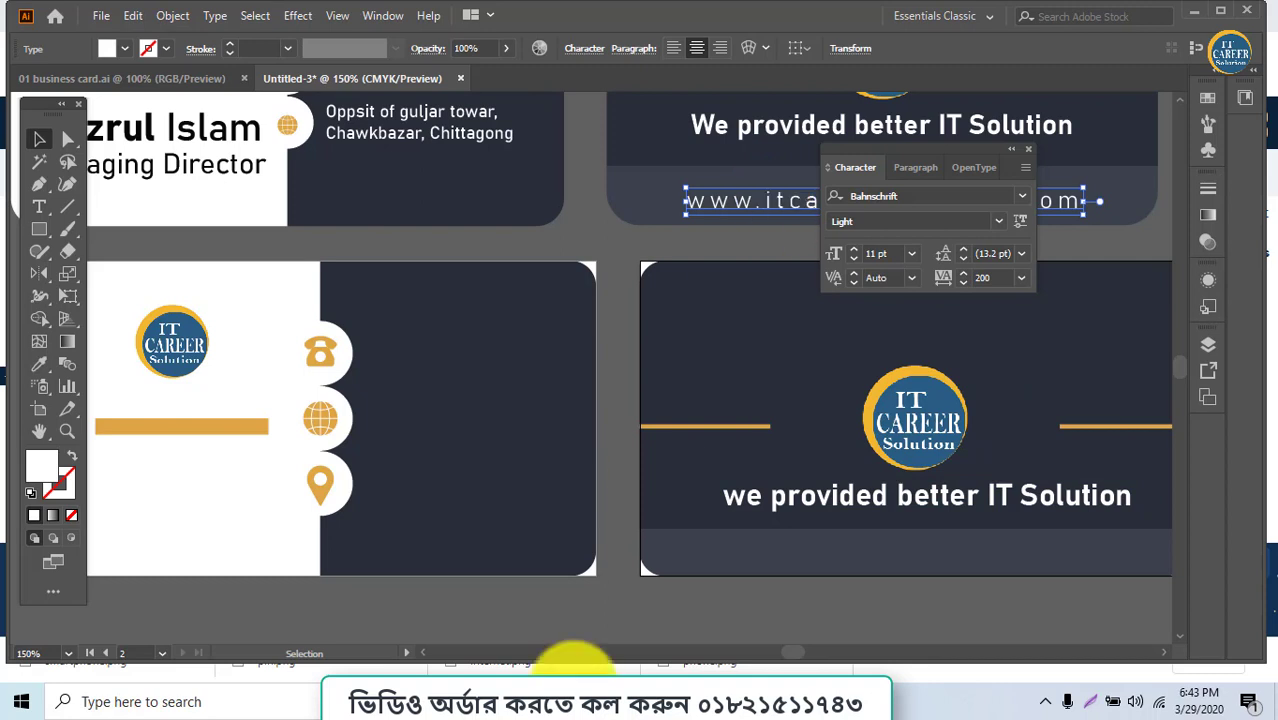
double_click(715, 205)
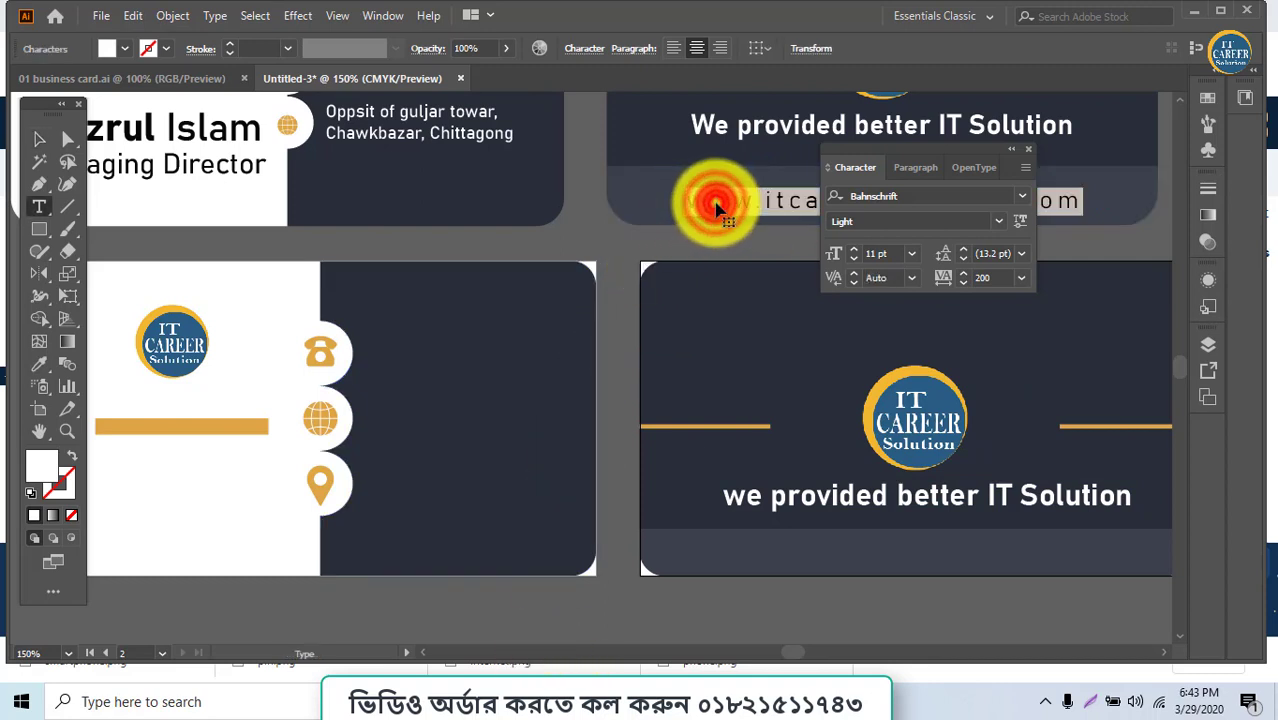
click(542, 605)
key(ctrl+v)
key(ctrl+a)
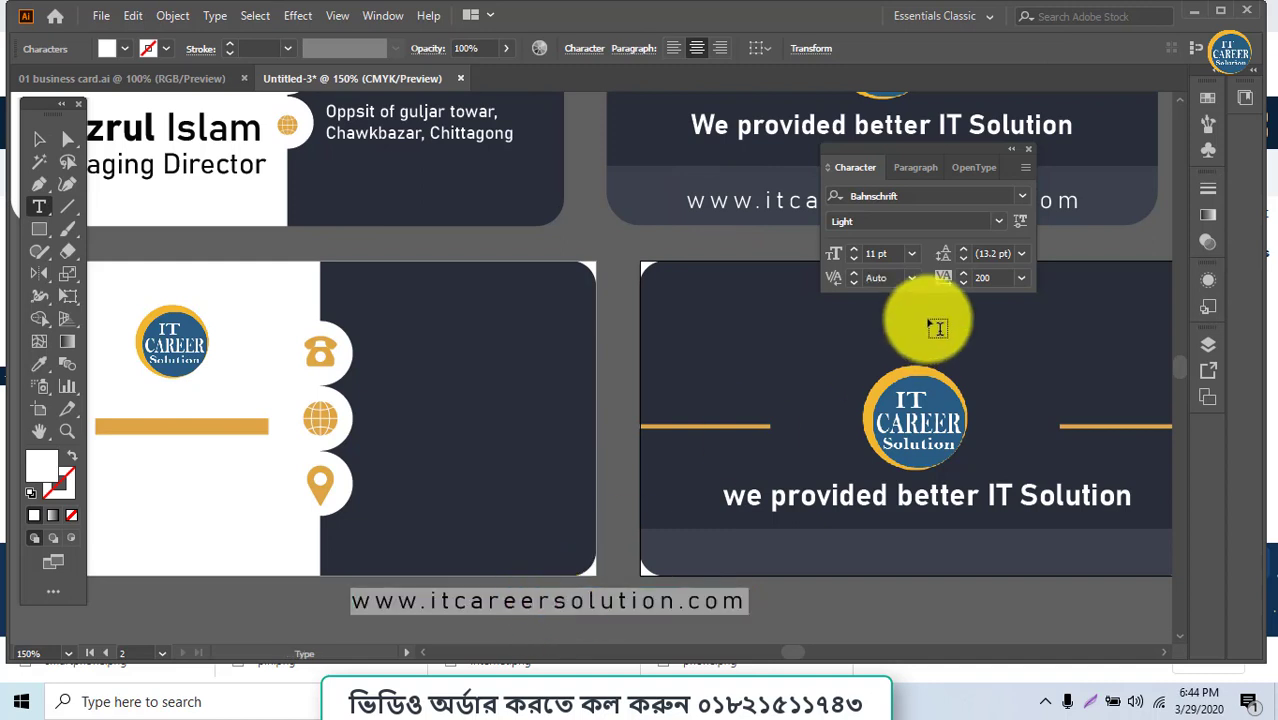
click(1020, 278)
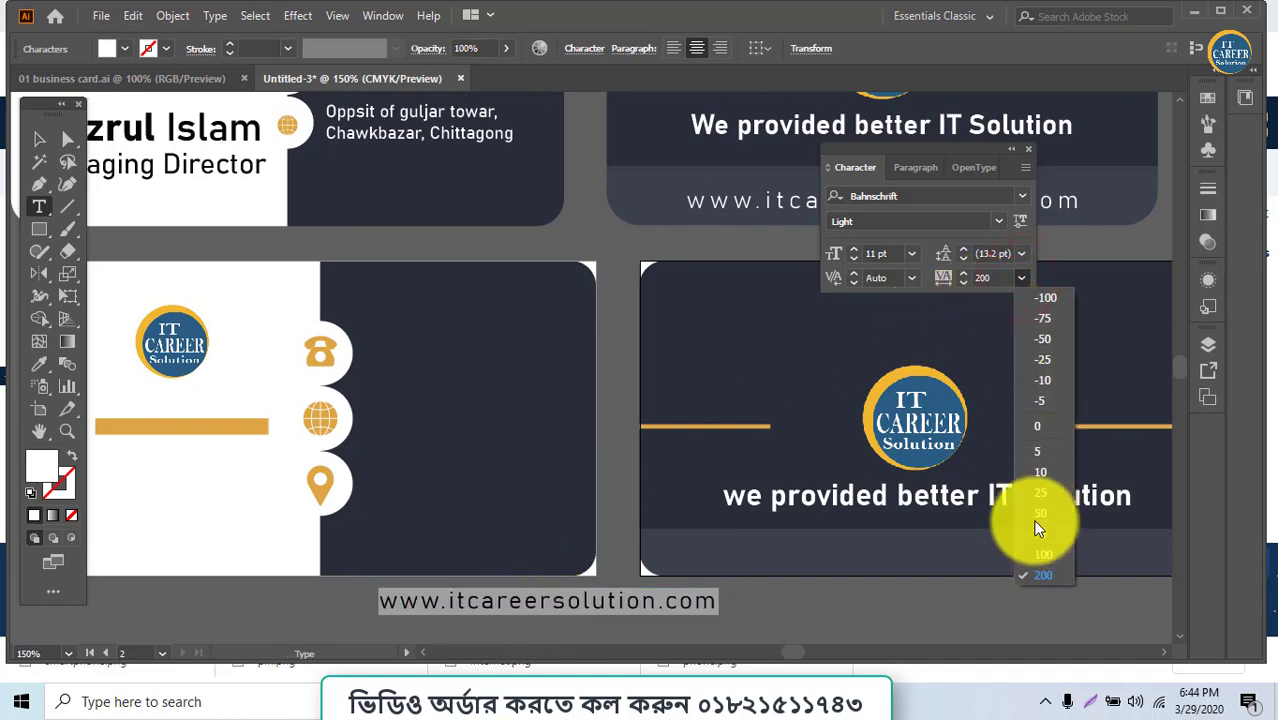
click(1044, 573)
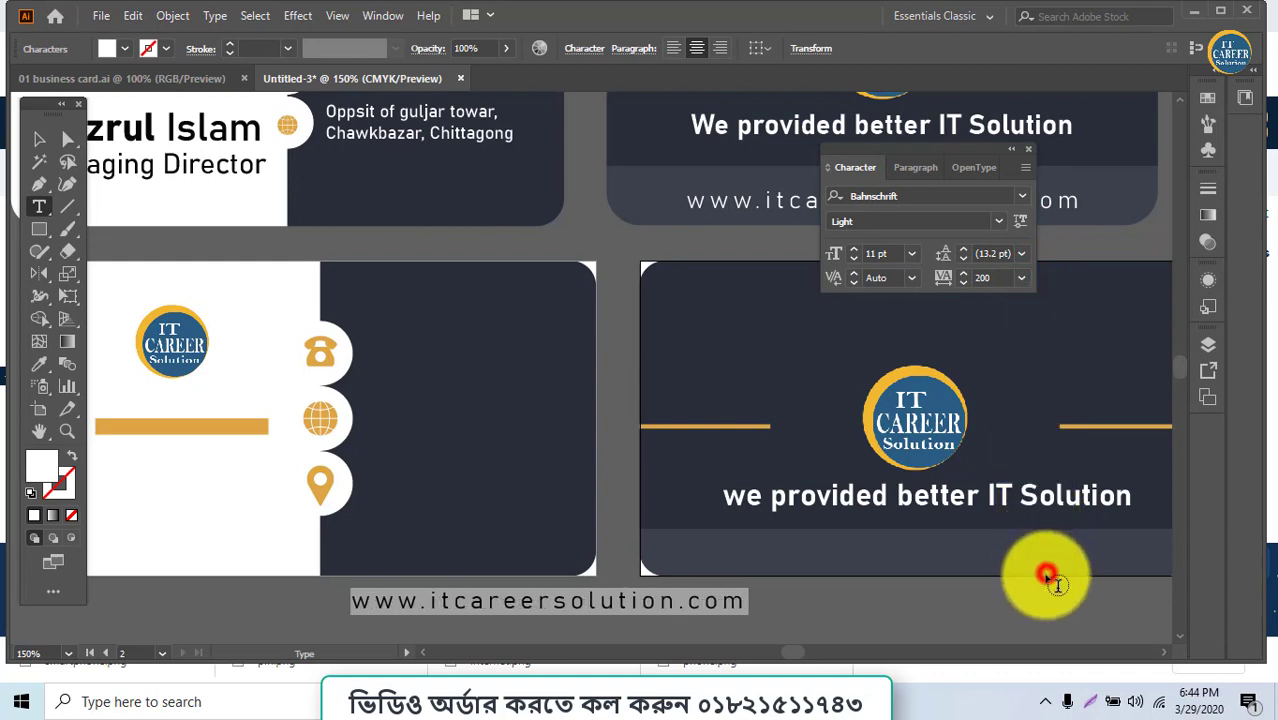
Move the web address onto the lower-right card's bottom band
click(39, 138)
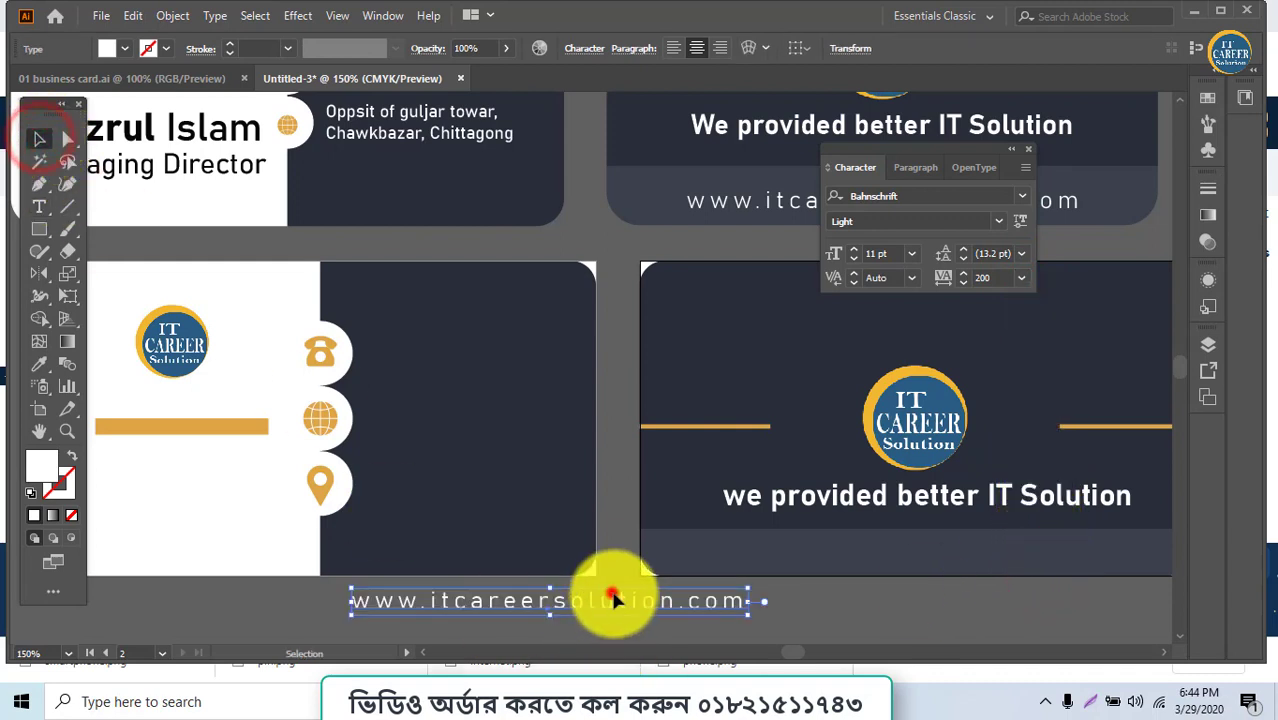
drag(614, 598, 988, 551)
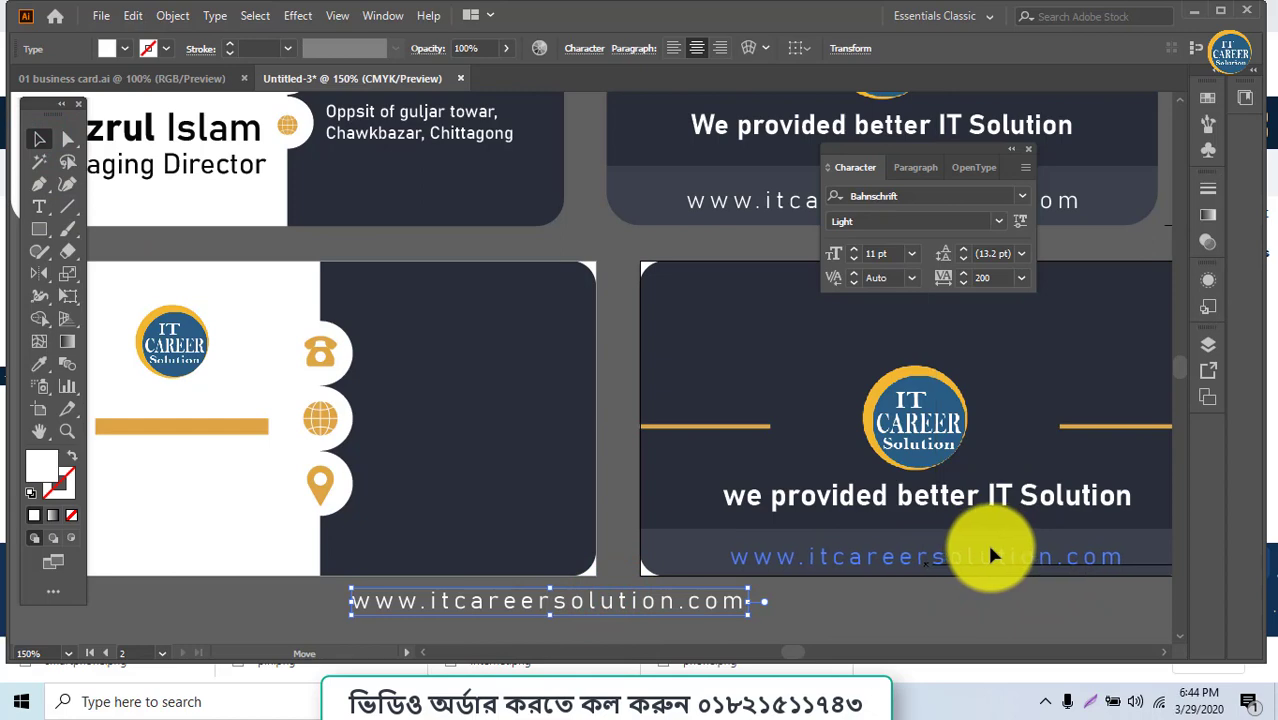
drag(990, 553, 996, 558)
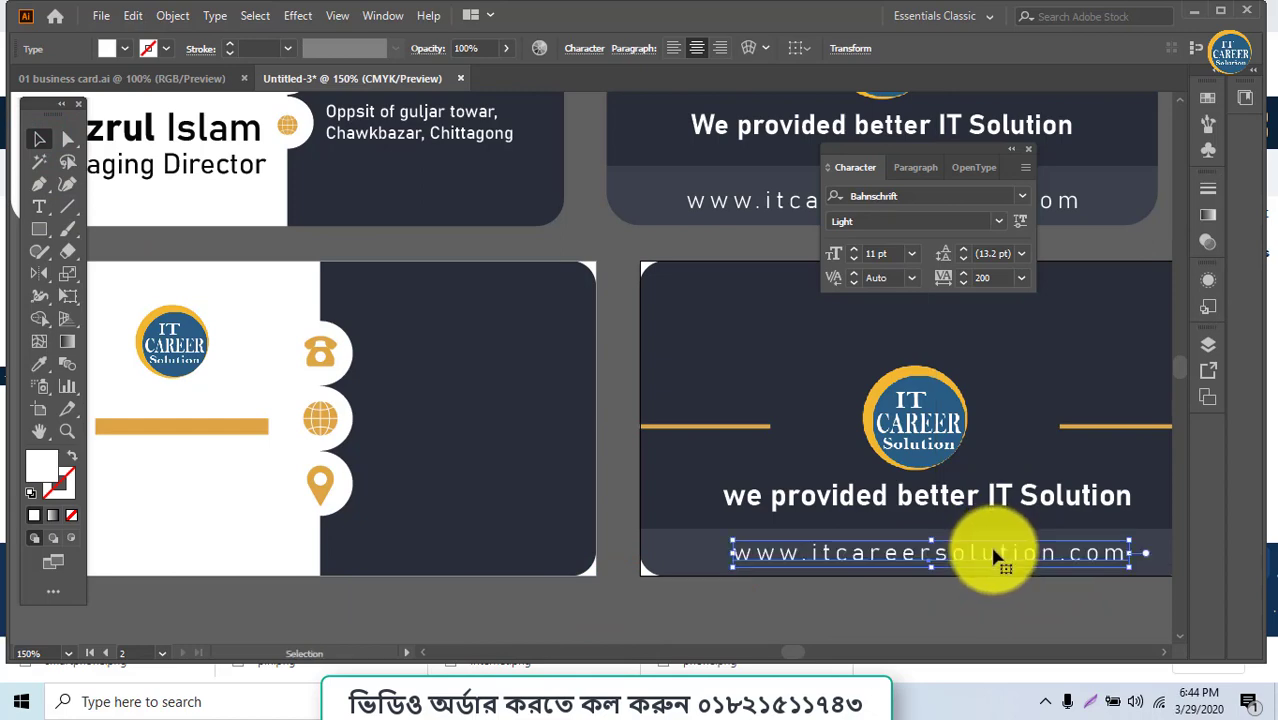
scroll(445, 180, up, 2)
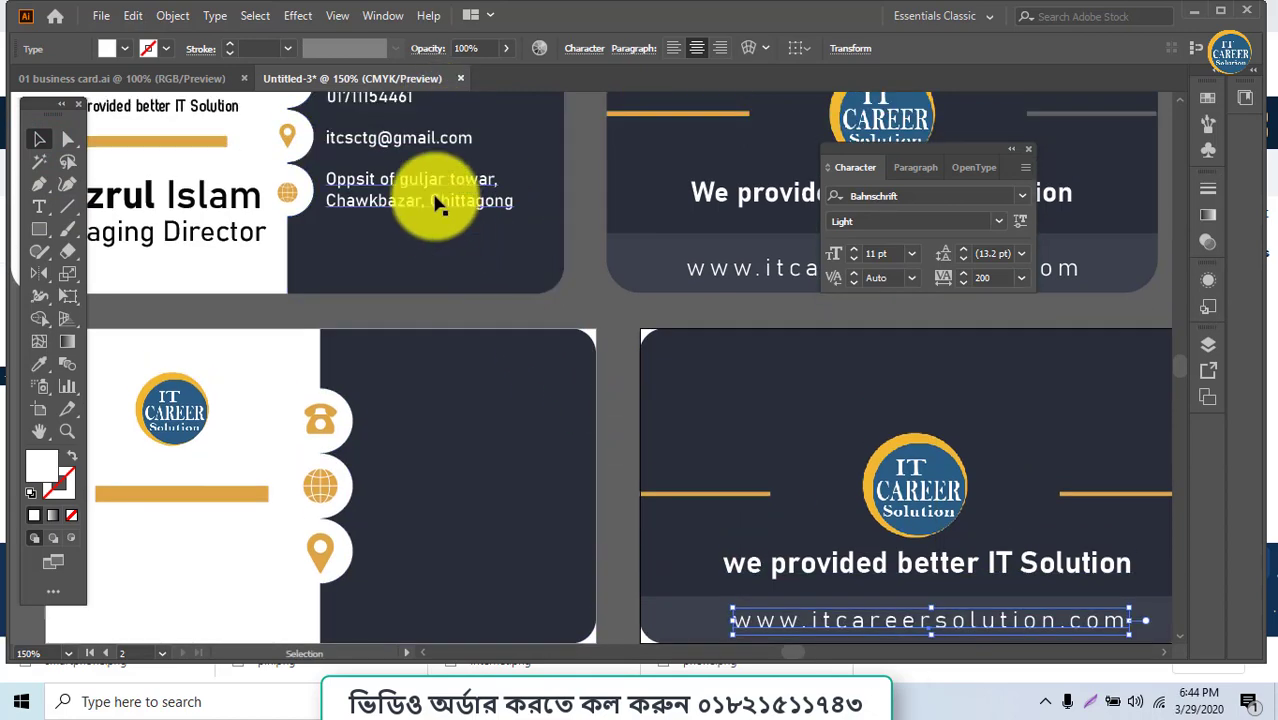
Alt-drag copies of the address, email and phone text from the top card onto the lower-left card
drag(435, 200, 478, 568)
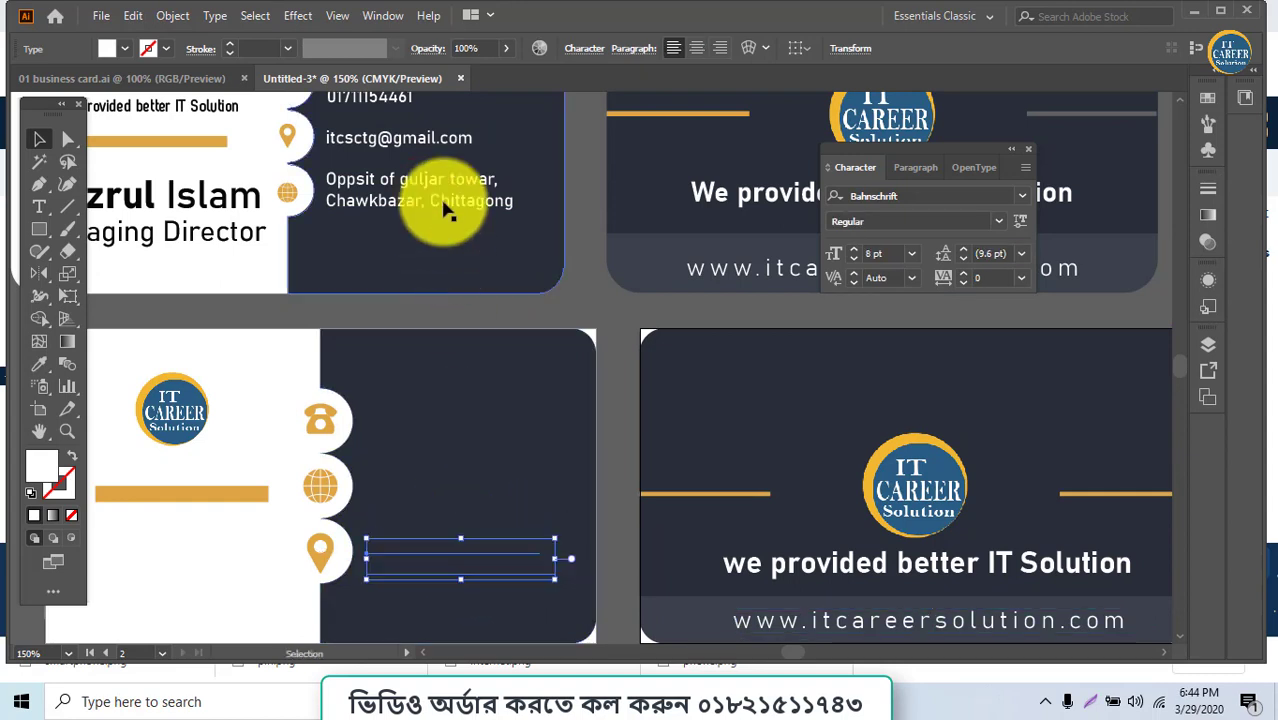
drag(437, 150, 478, 500)
mouse_move(396, 102)
mouse_down()
mouse_move(463, 452)
mouse_move(445, 440)
mouse_up()
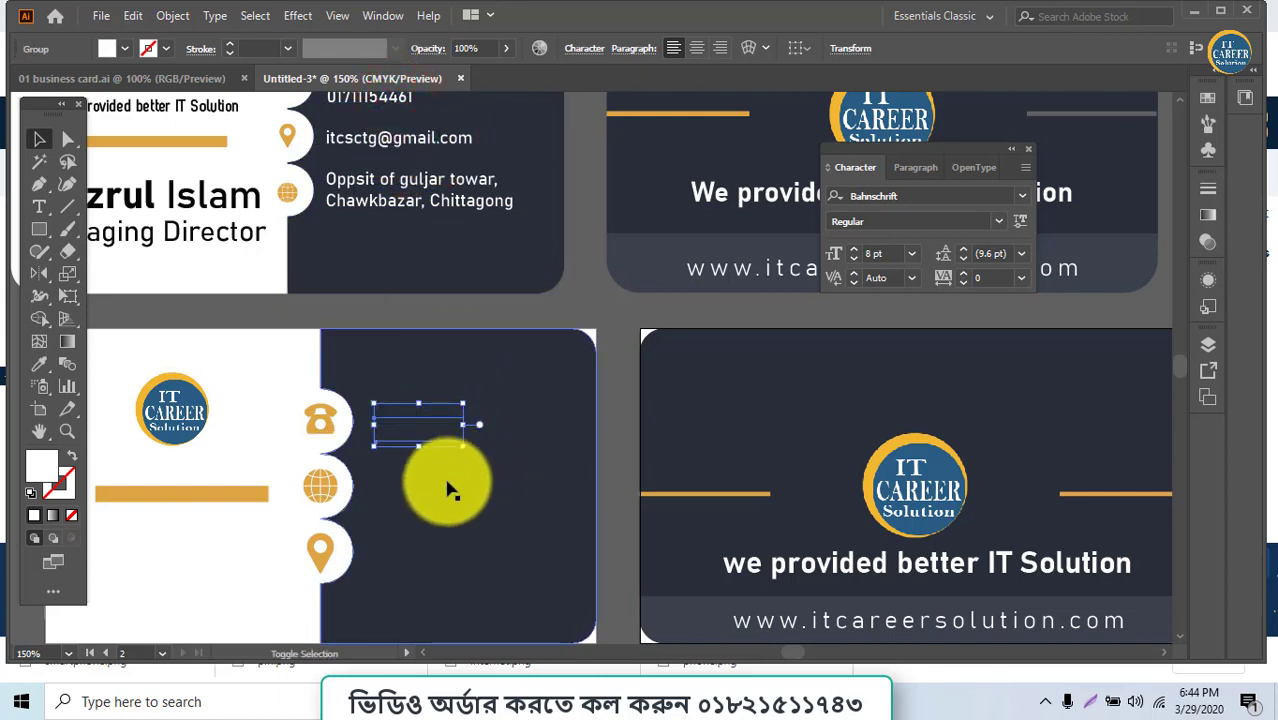
click(447, 508)
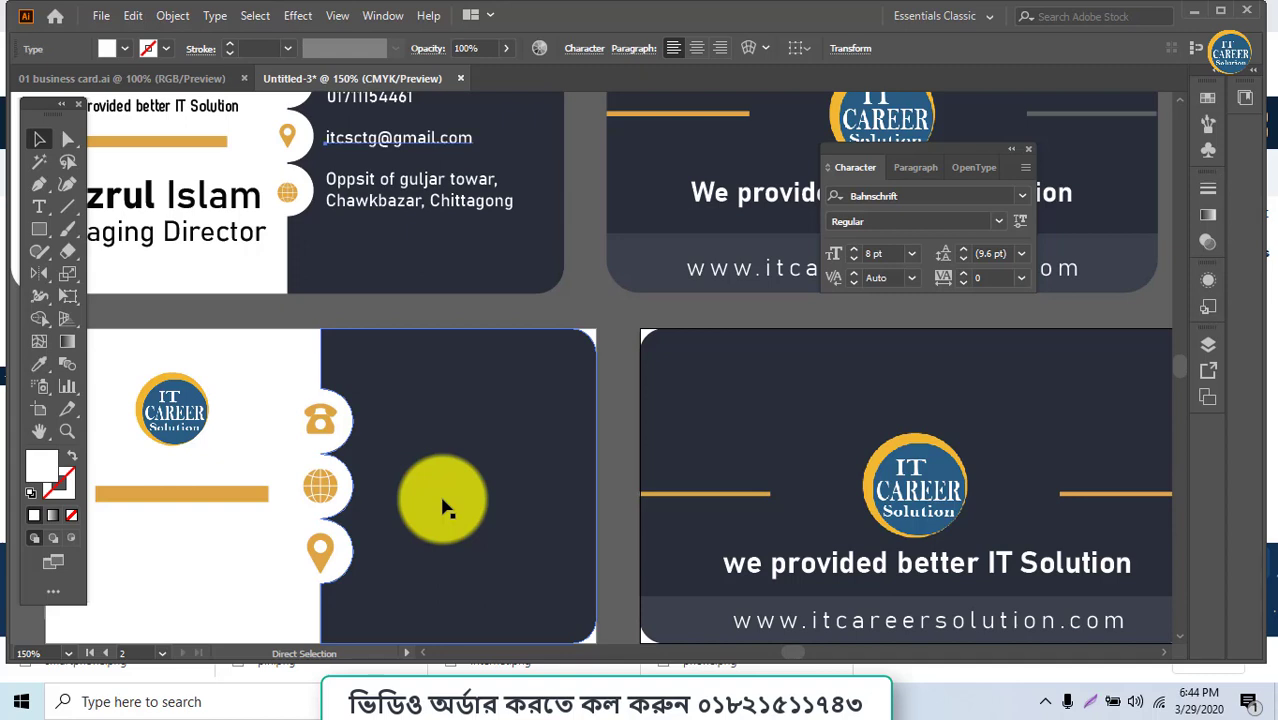
Select the upper card's contact lines, then clear the selection
click(440, 435)
scroll(432, 350, up, 3)
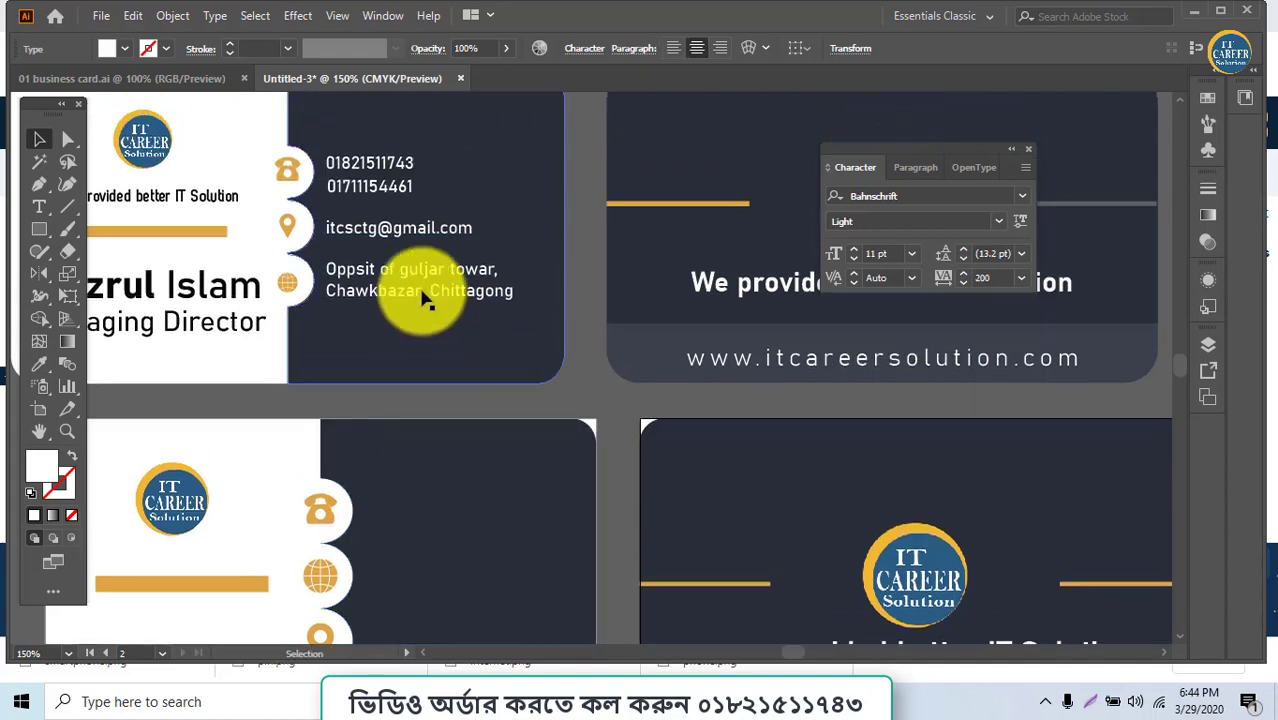
click(388, 180)
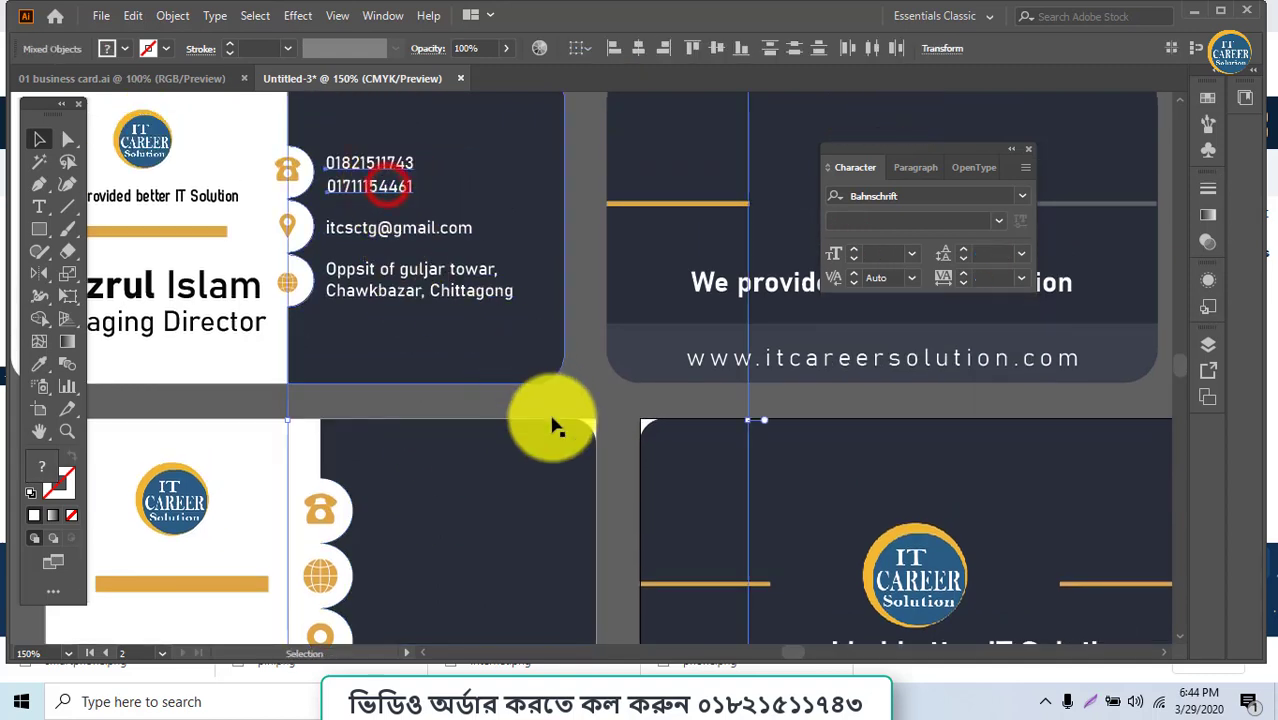
click(622, 420)
scroll(622, 420, down, 3)
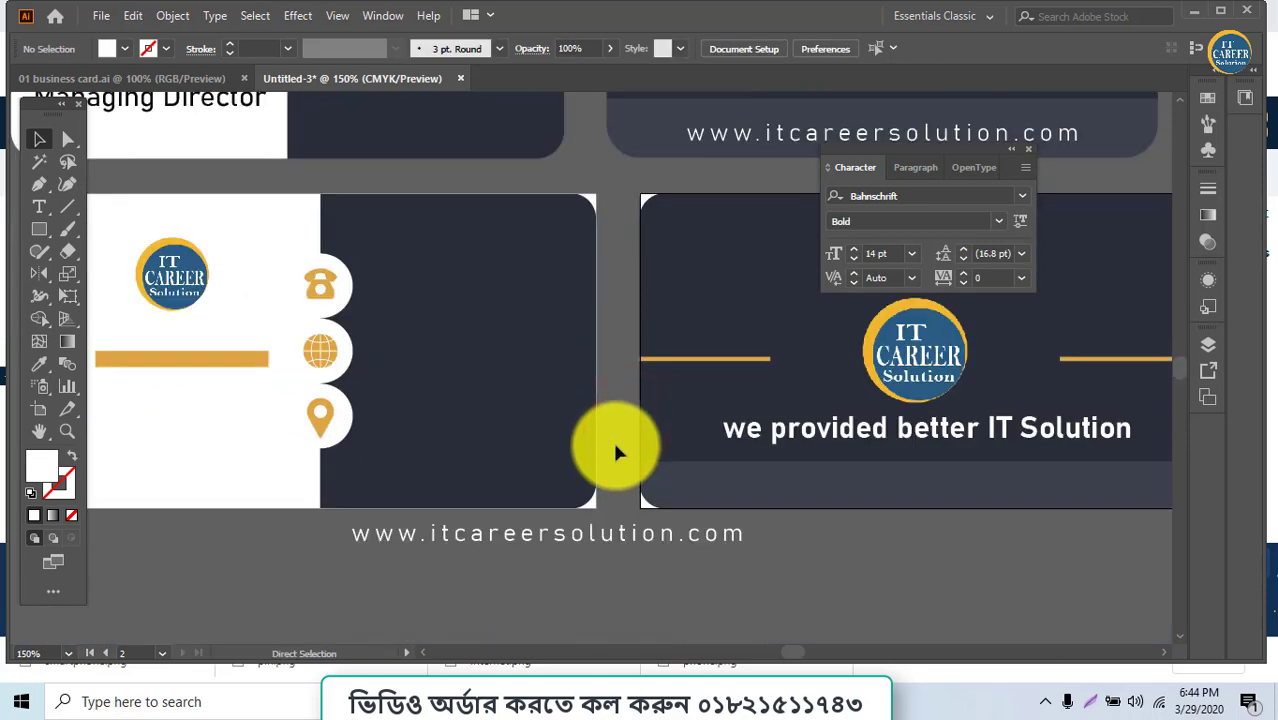
Place the web address on the right card's bottom band and nudge the tagline slightly left
drag(627, 533, 985, 497)
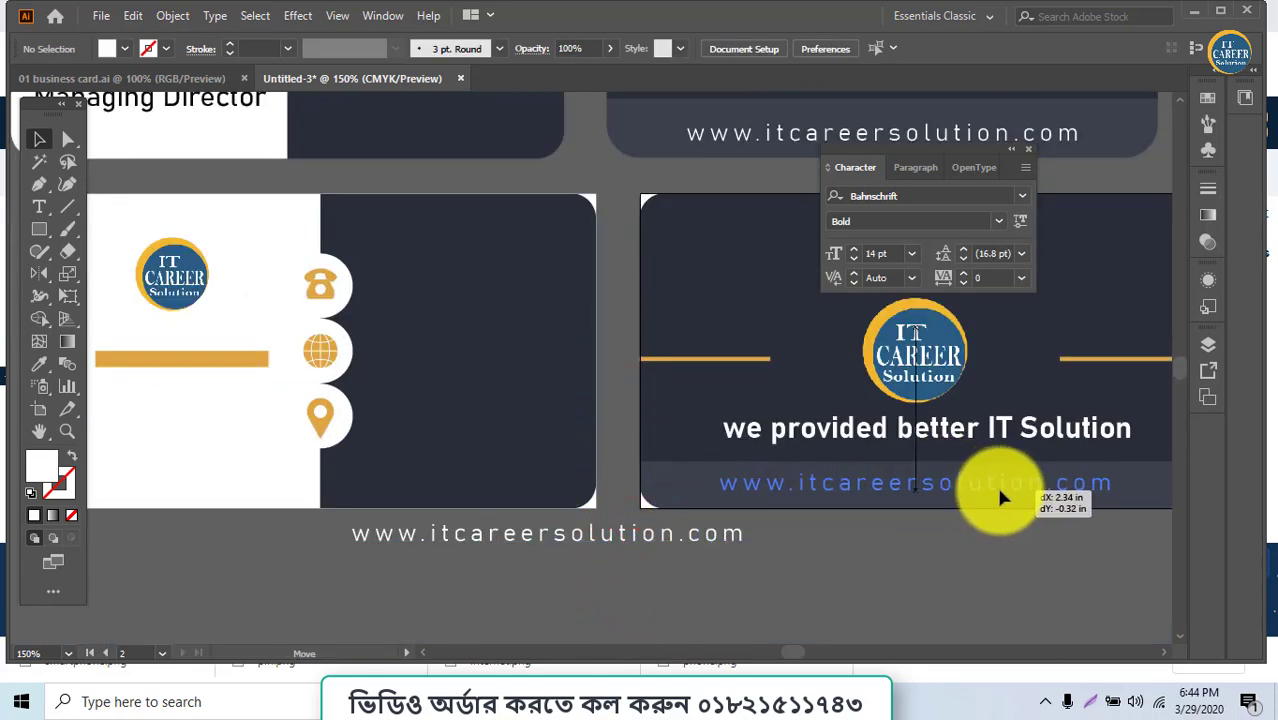
drag(985, 497, 996, 497)
drag(988, 597, 984, 585)
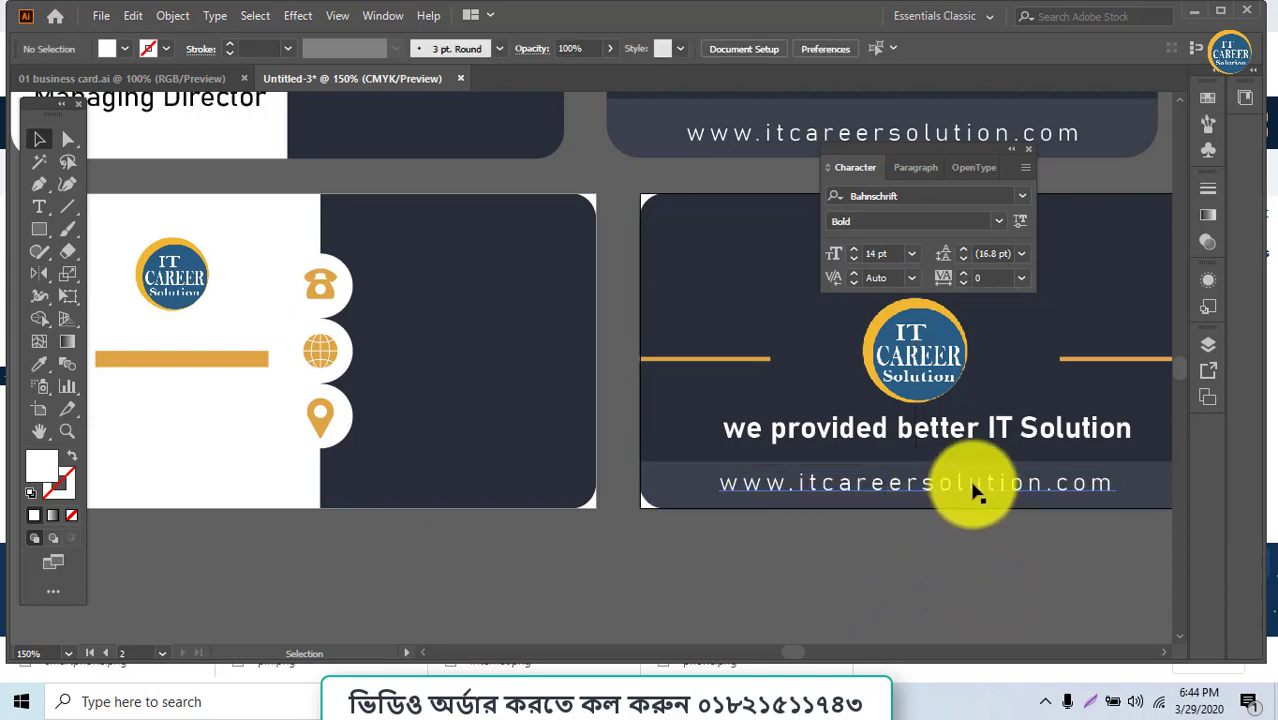
drag(1013, 425, 997, 490)
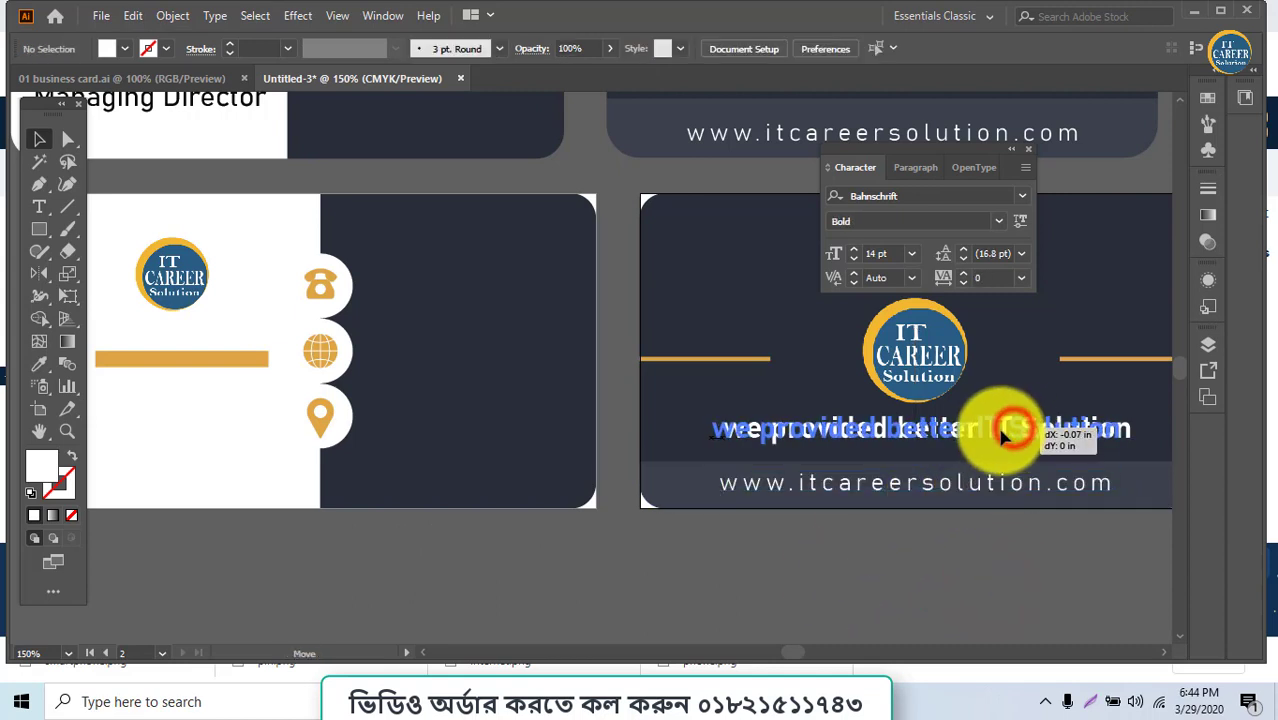
Horizontally centre the logo, tagline and web address together, then shift them slightly right
shift+click(995, 485)
shift+click(945, 360)
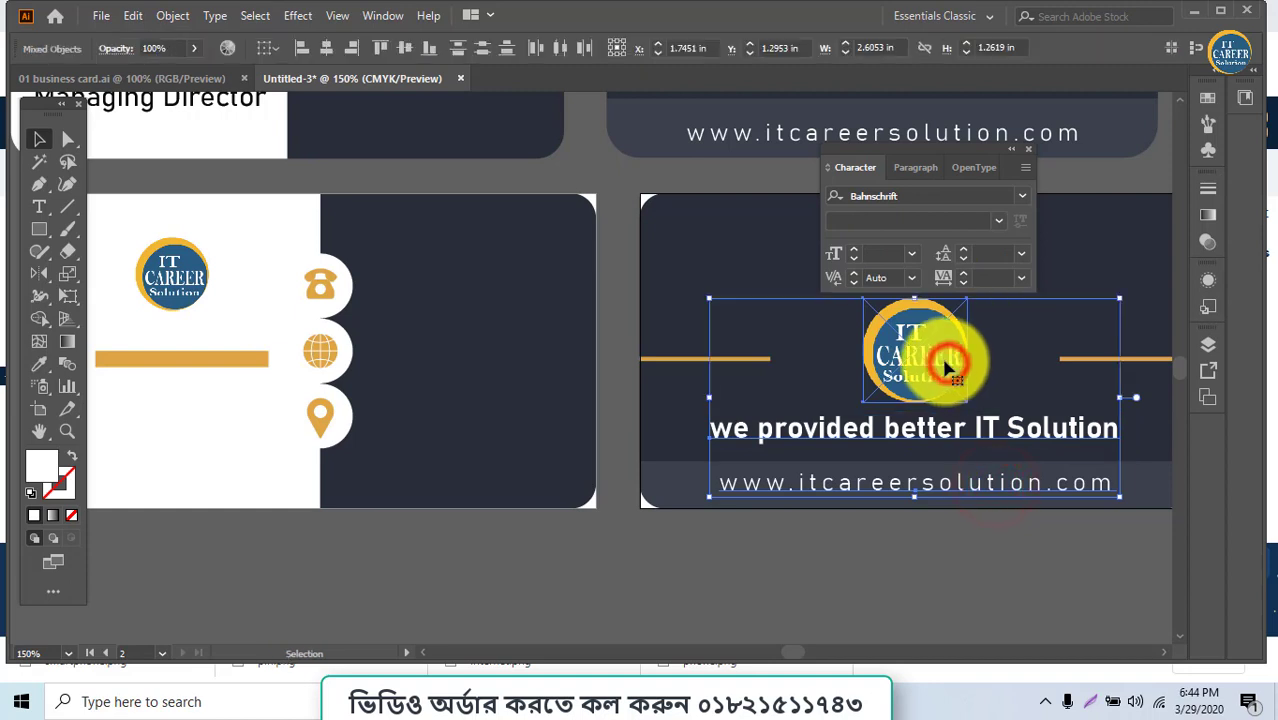
click(336, 54)
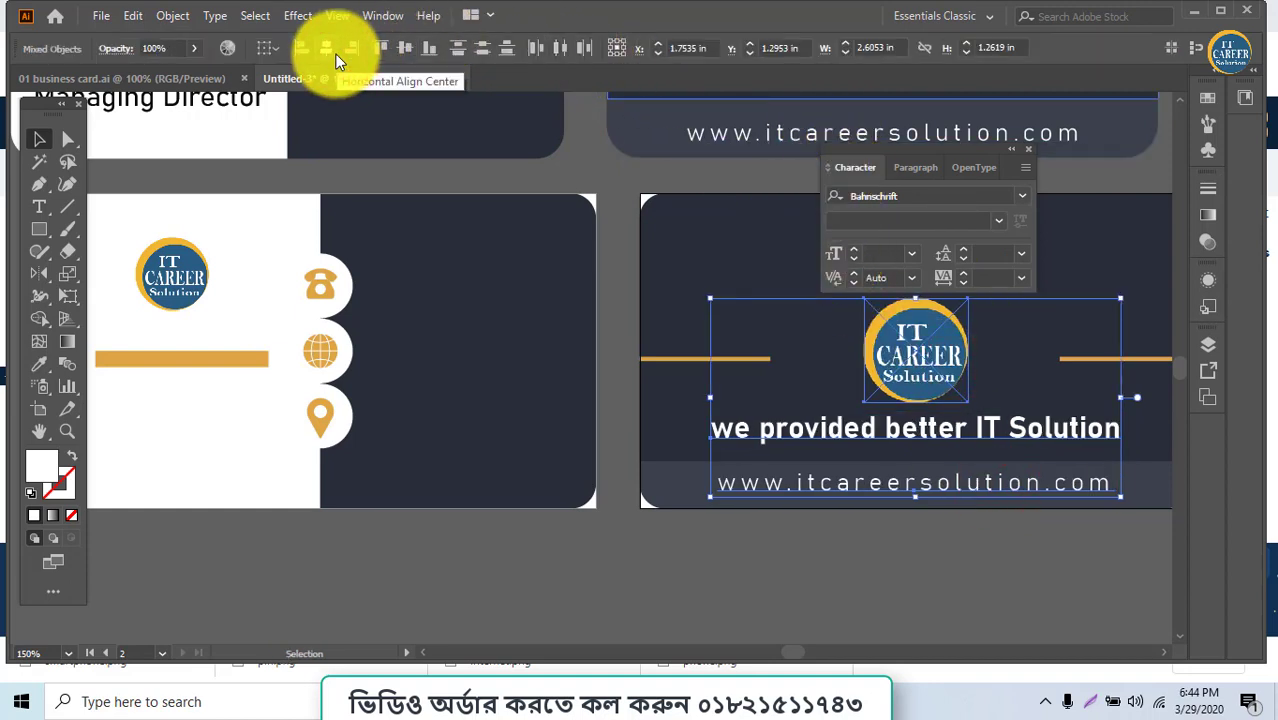
drag(900, 362, 909, 365)
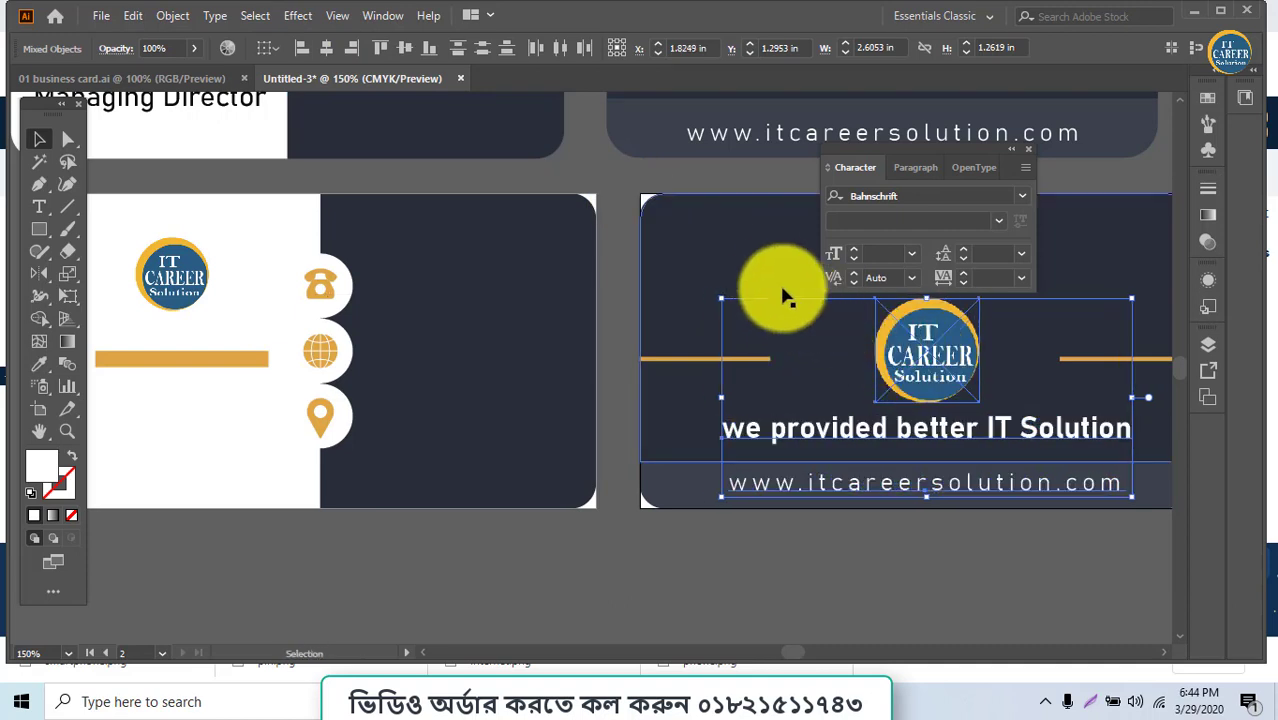
click(767, 257)
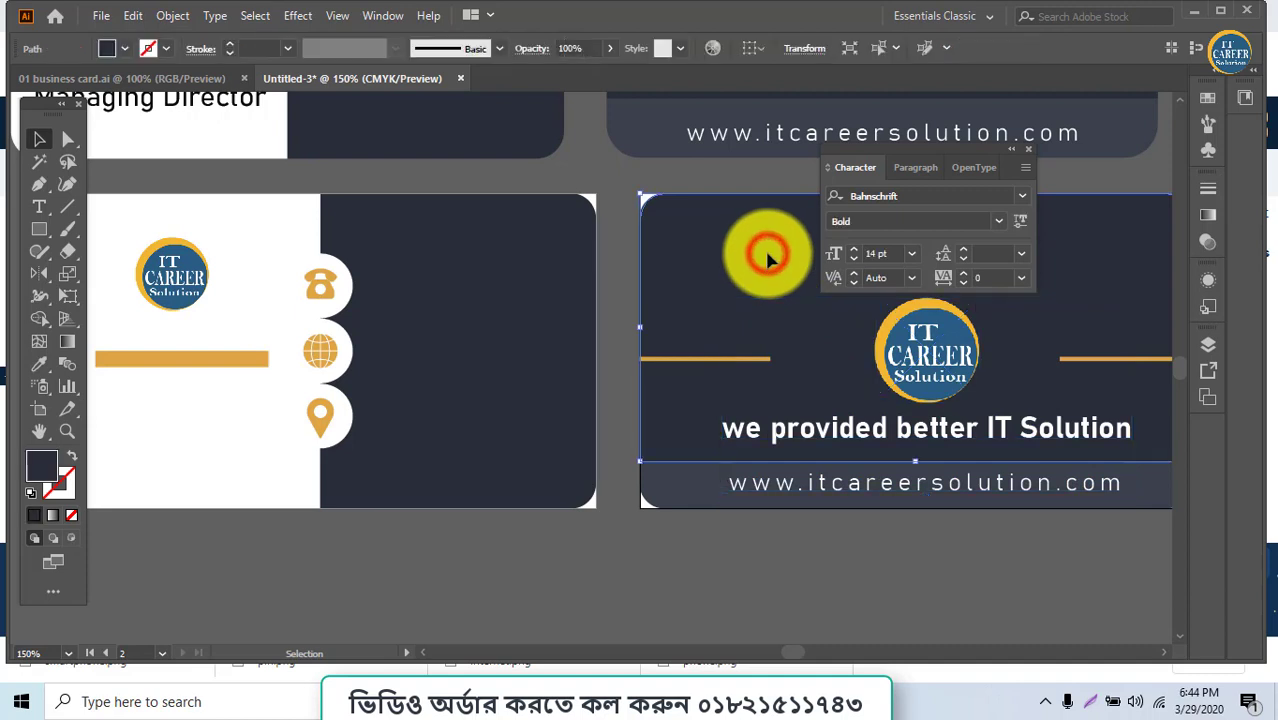
Select the bottom band, website line and slogan, then leave the logo's isolation mode
click(926, 506)
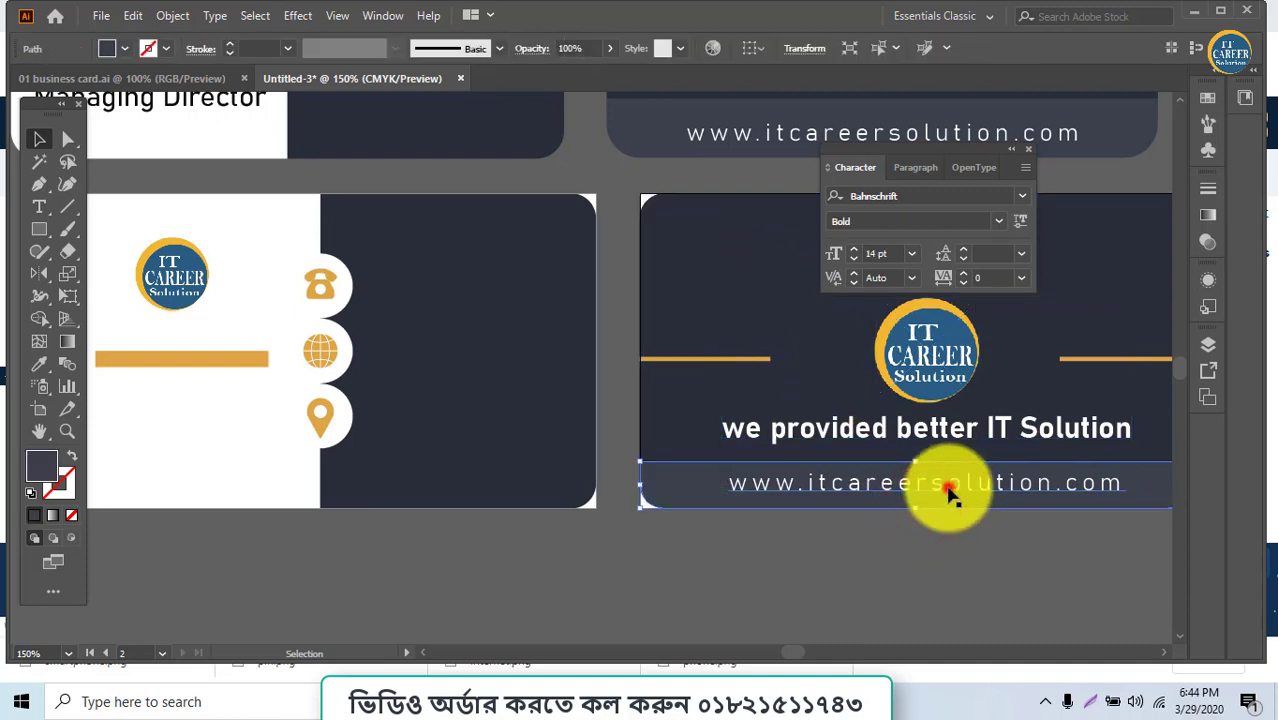
click(945, 483)
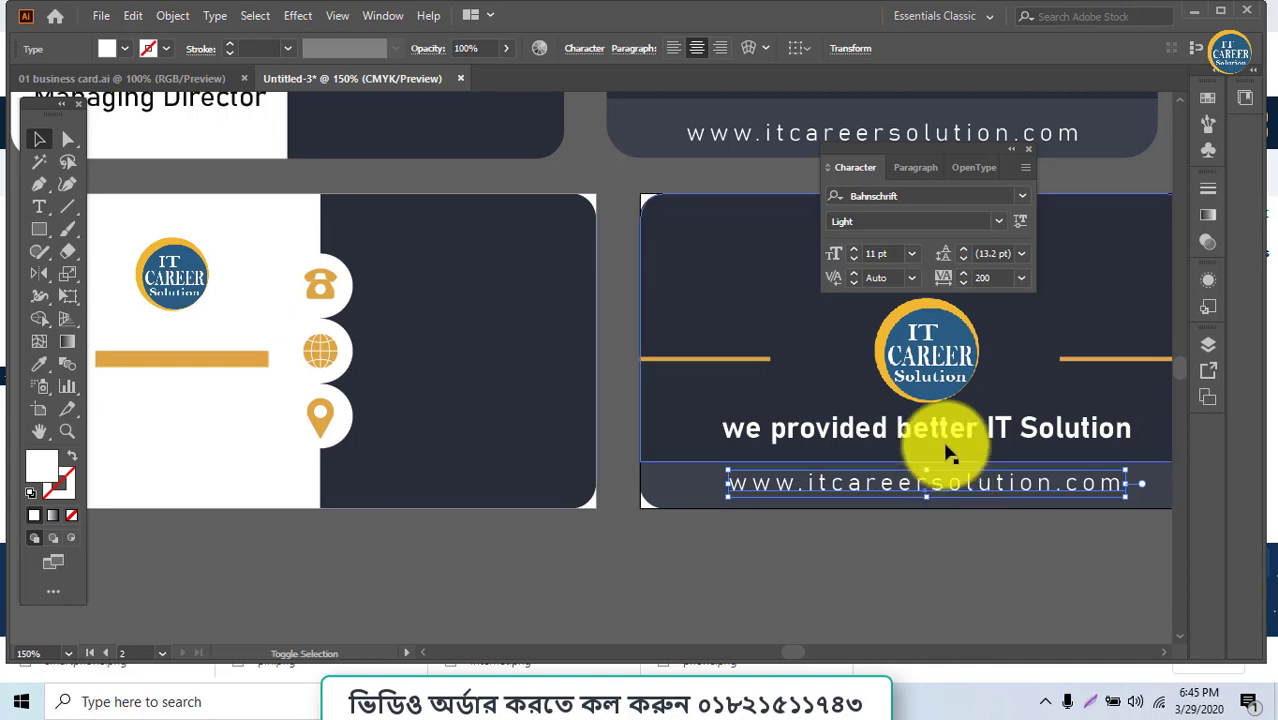
shift+click(944, 437)
double_click(935, 370)
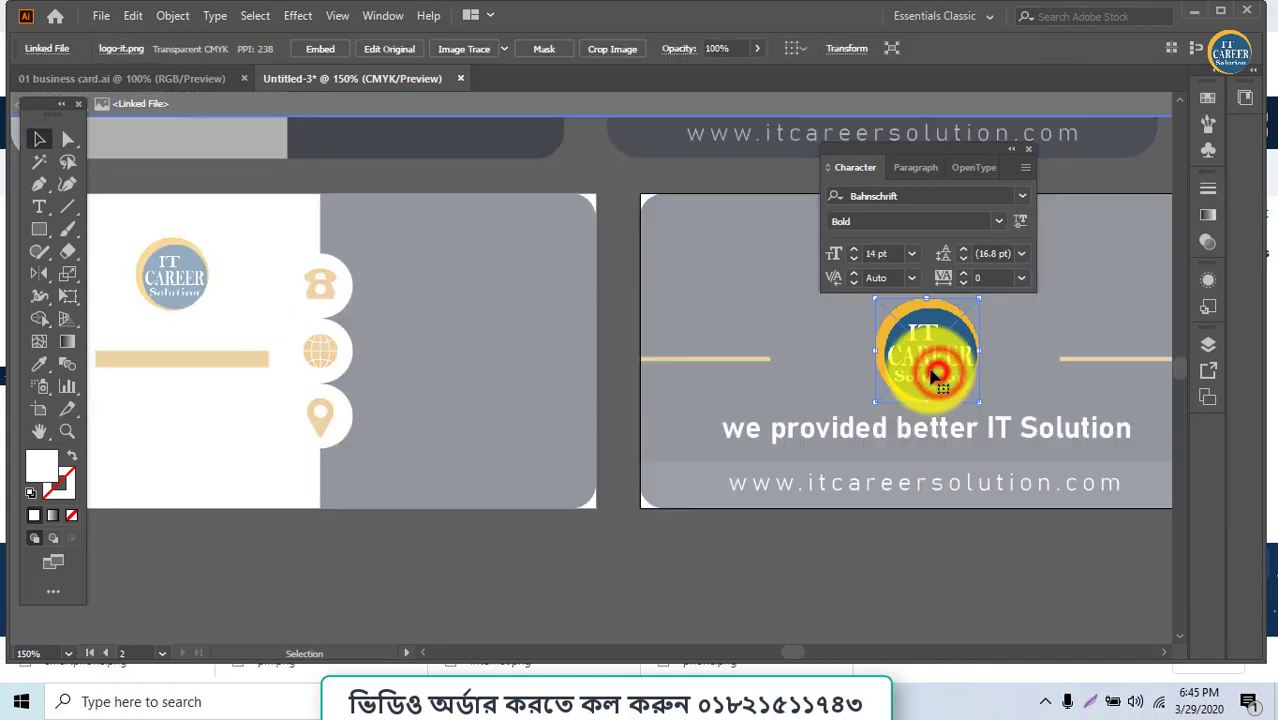
double_click(977, 543)
Shift the logo, slogan and website line together slightly left to centre them on the card
click(927, 354)
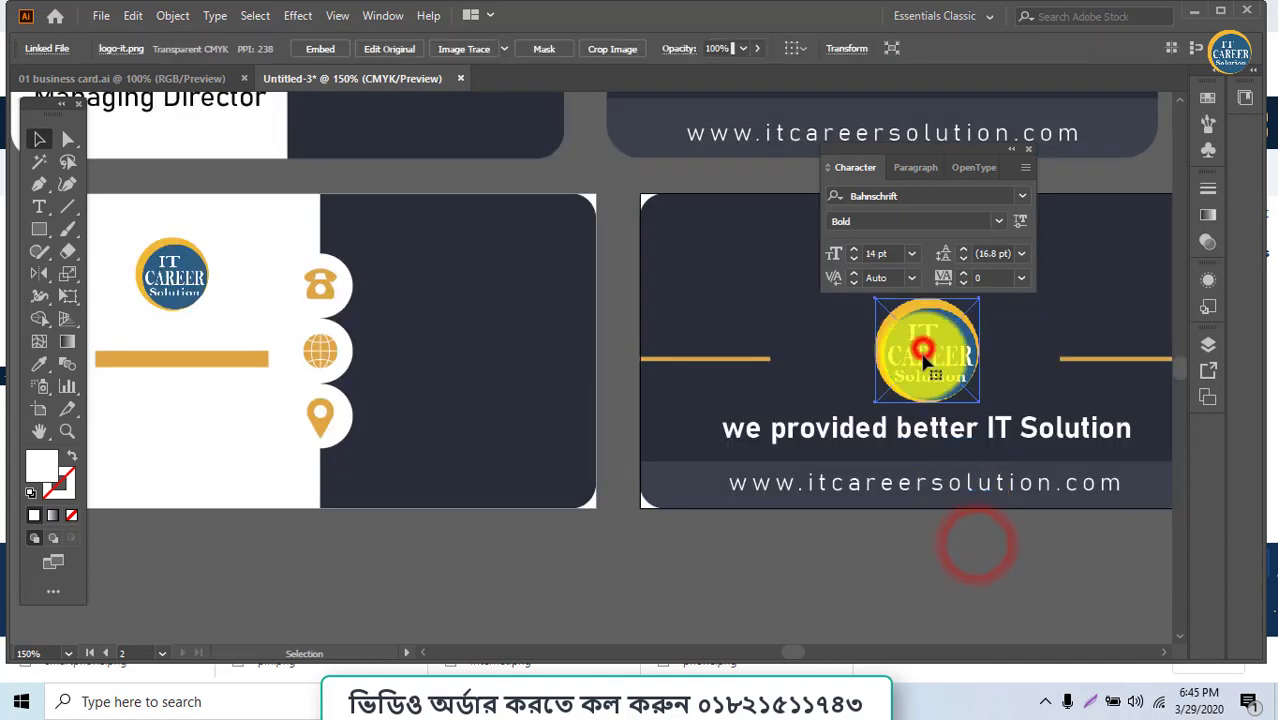
shift+click(928, 430)
shift+click(927, 499)
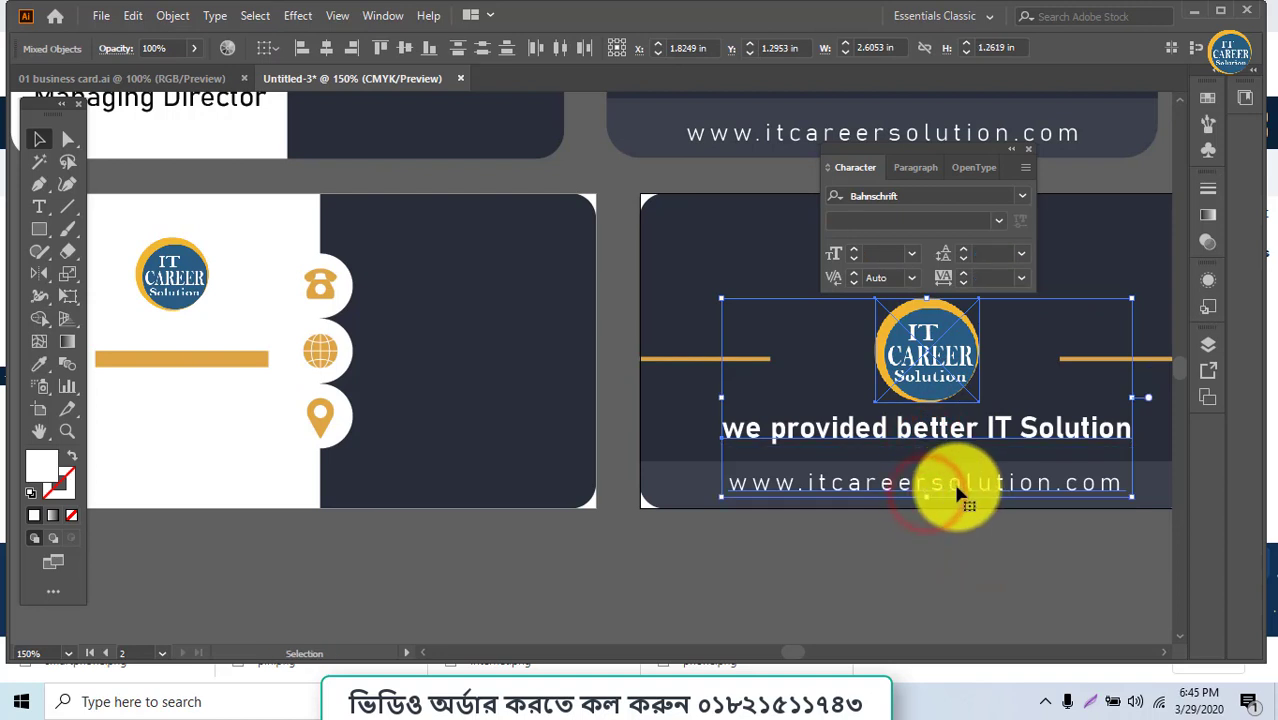
drag(932, 375, 920, 372)
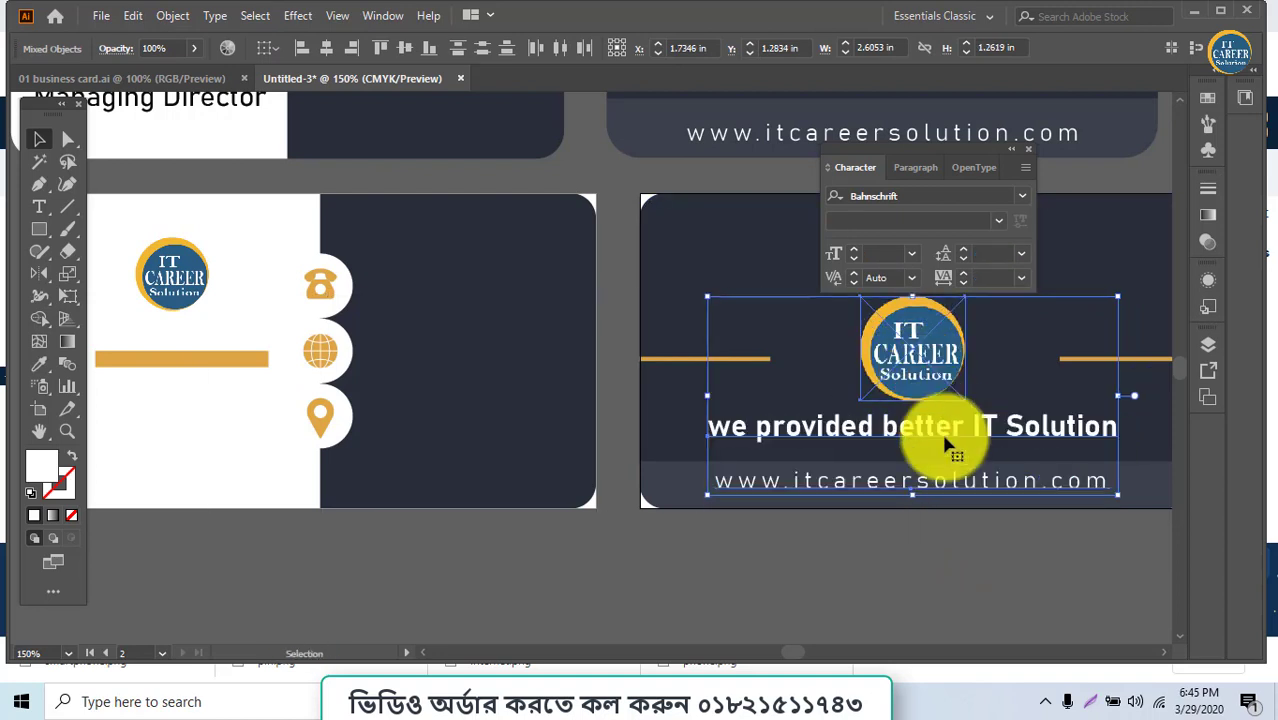
click(969, 550)
click(958, 510)
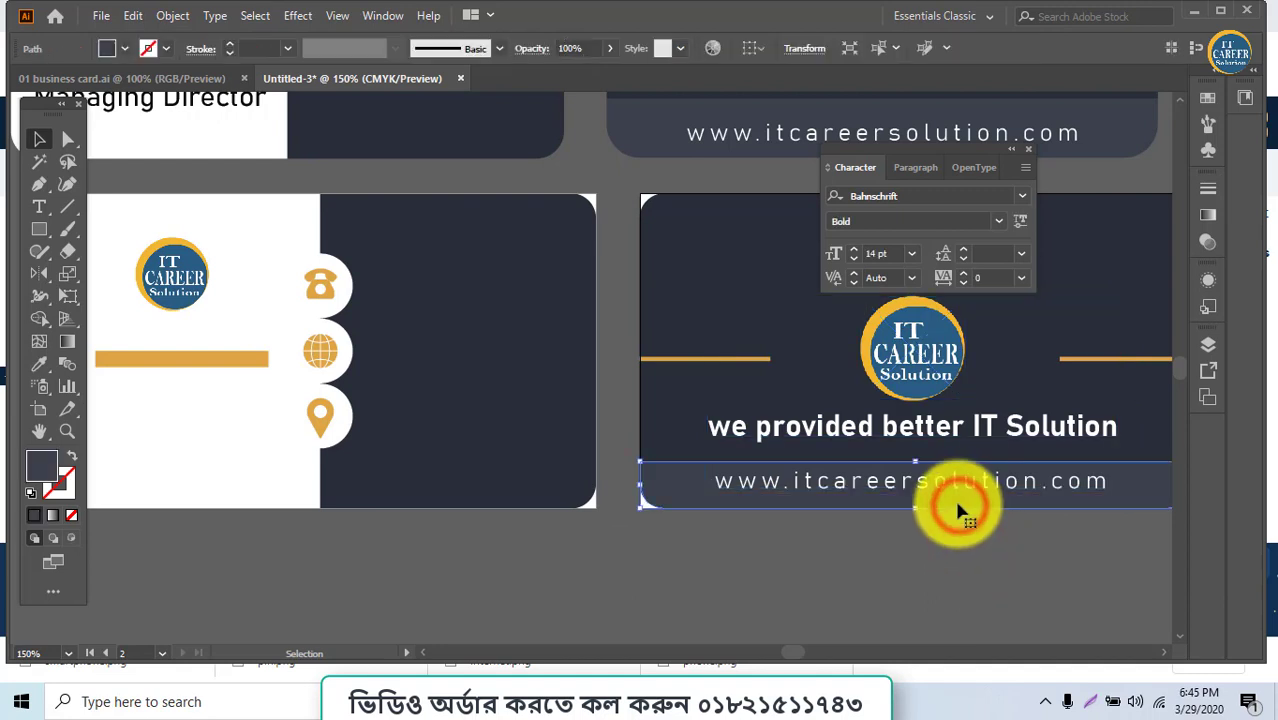
click(955, 484)
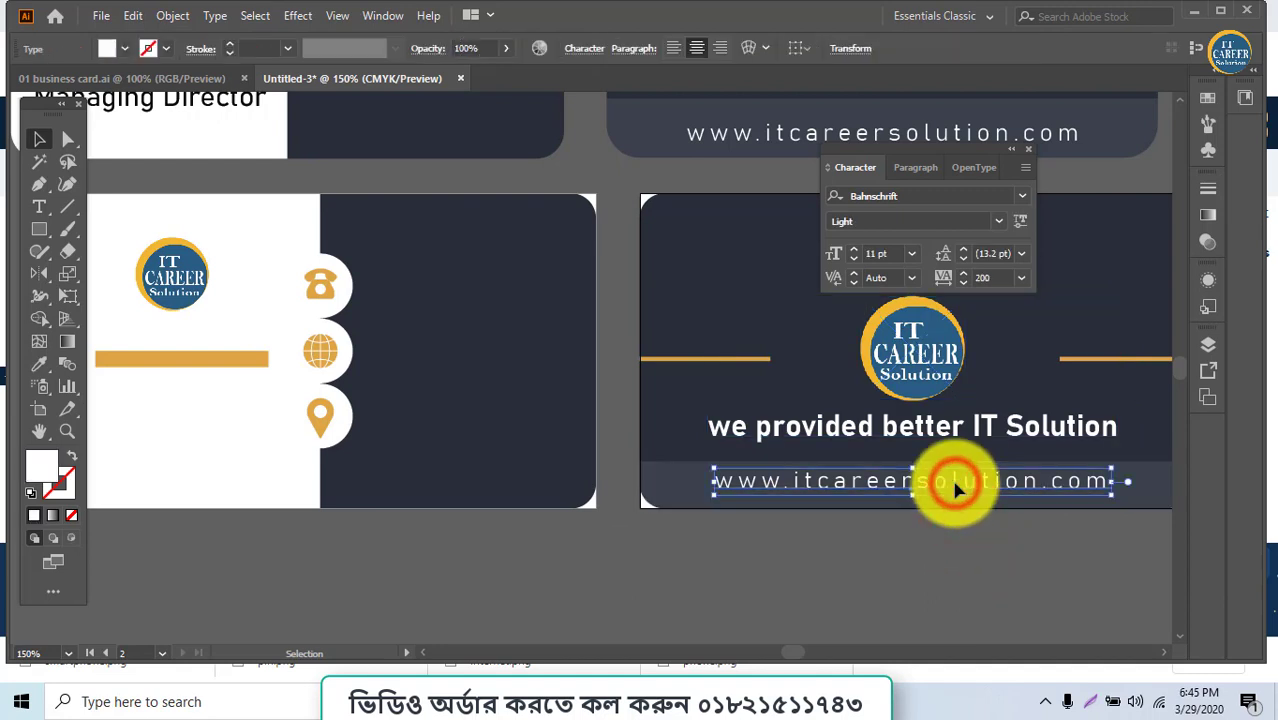
click(953, 578)
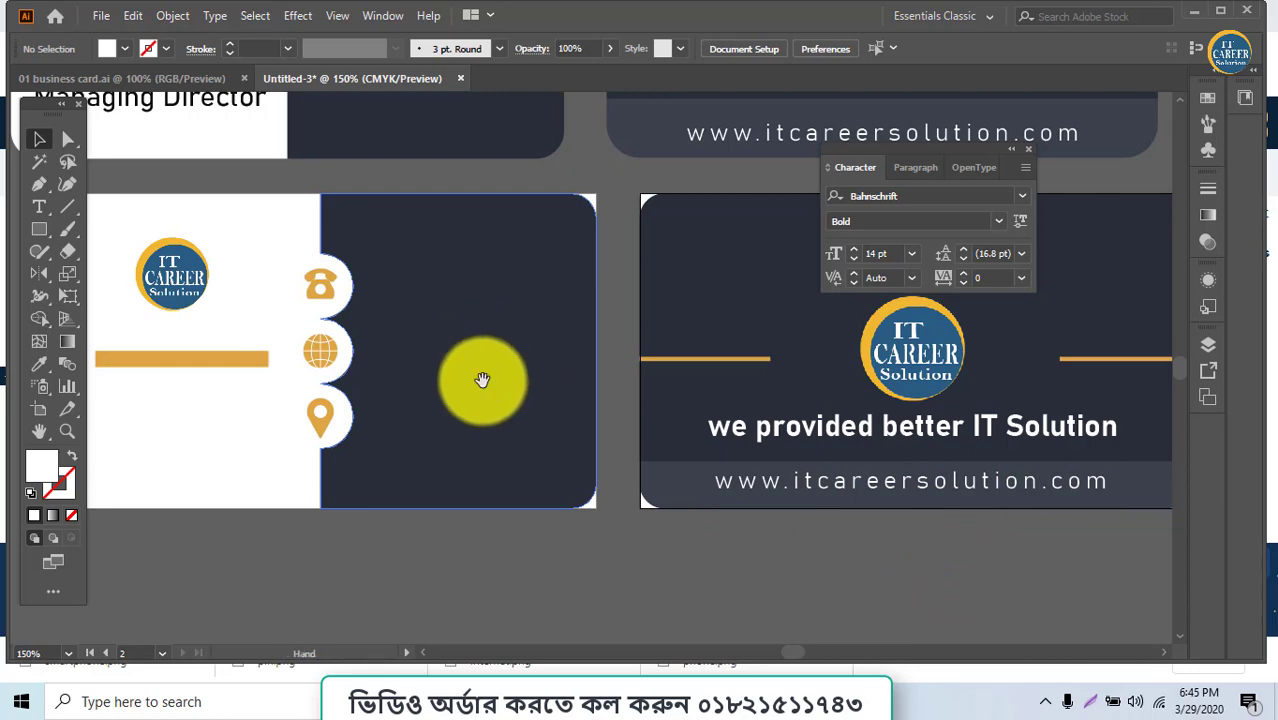
click(508, 460)
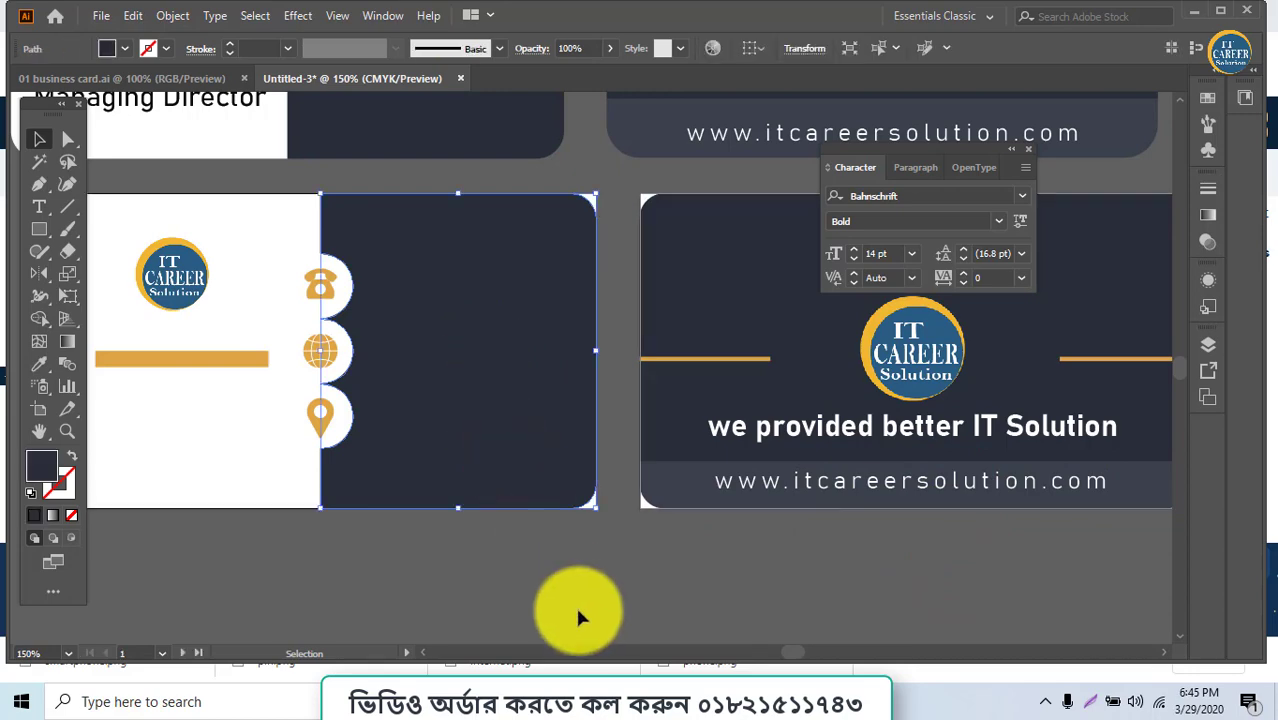
drag(580, 607, 757, 652)
scroll(664, 527, up, 2)
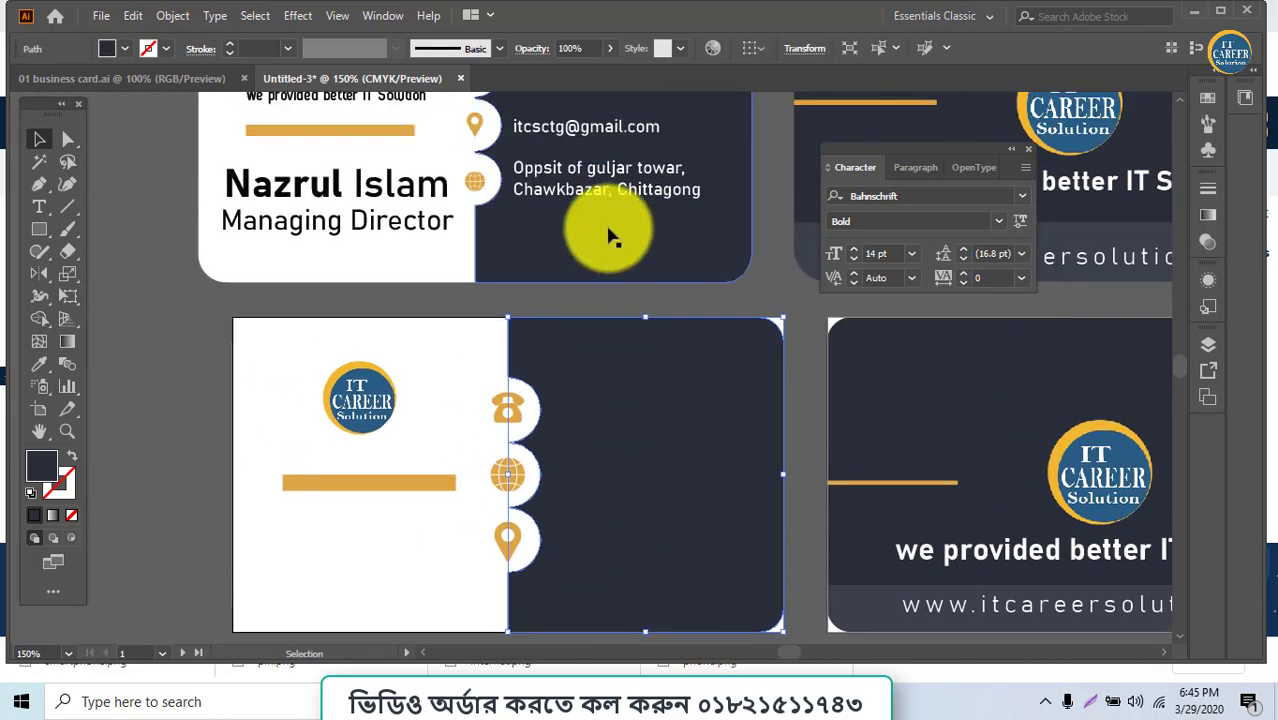
shift+click(610, 172)
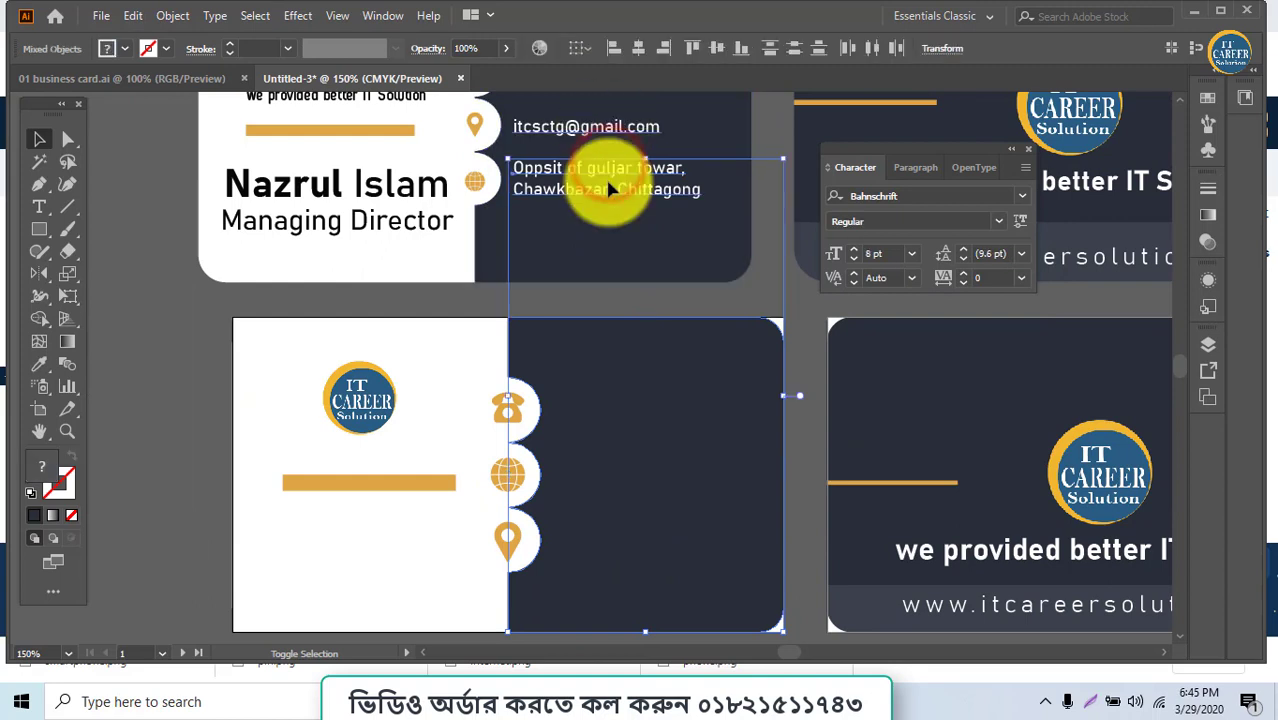
click(744, 645)
click(701, 468)
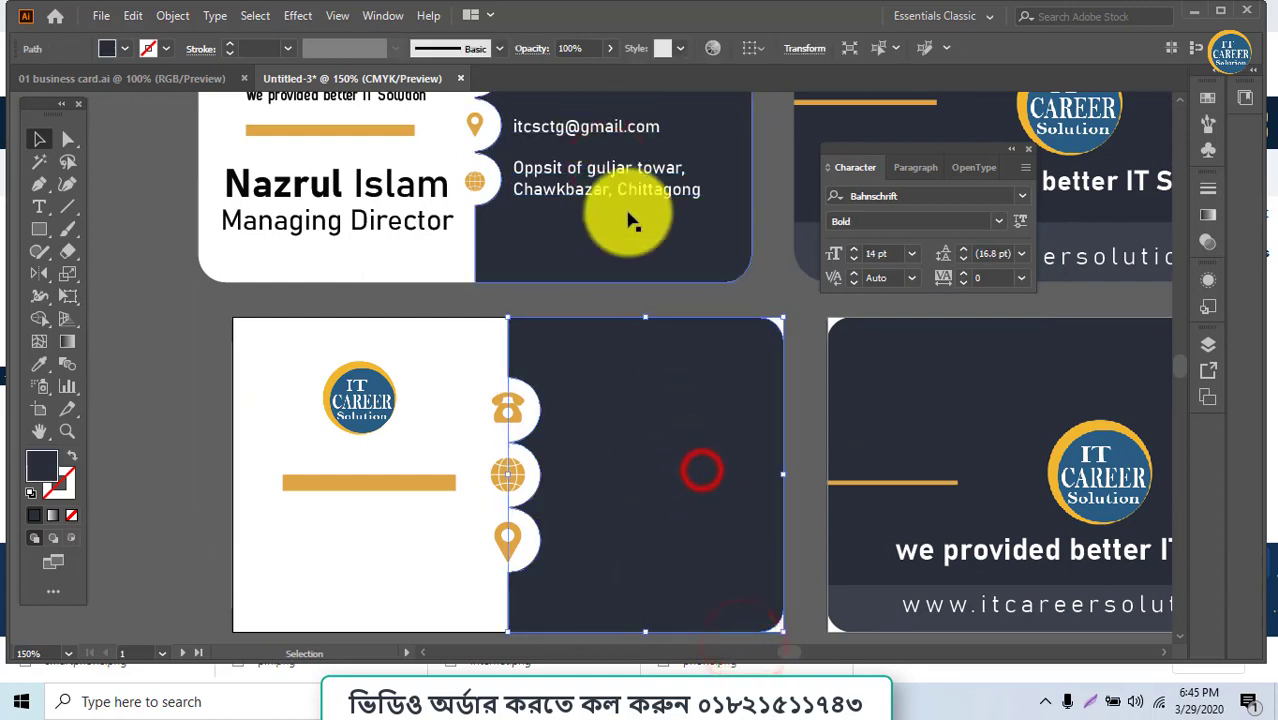
click(622, 196)
drag(622, 196, 665, 562)
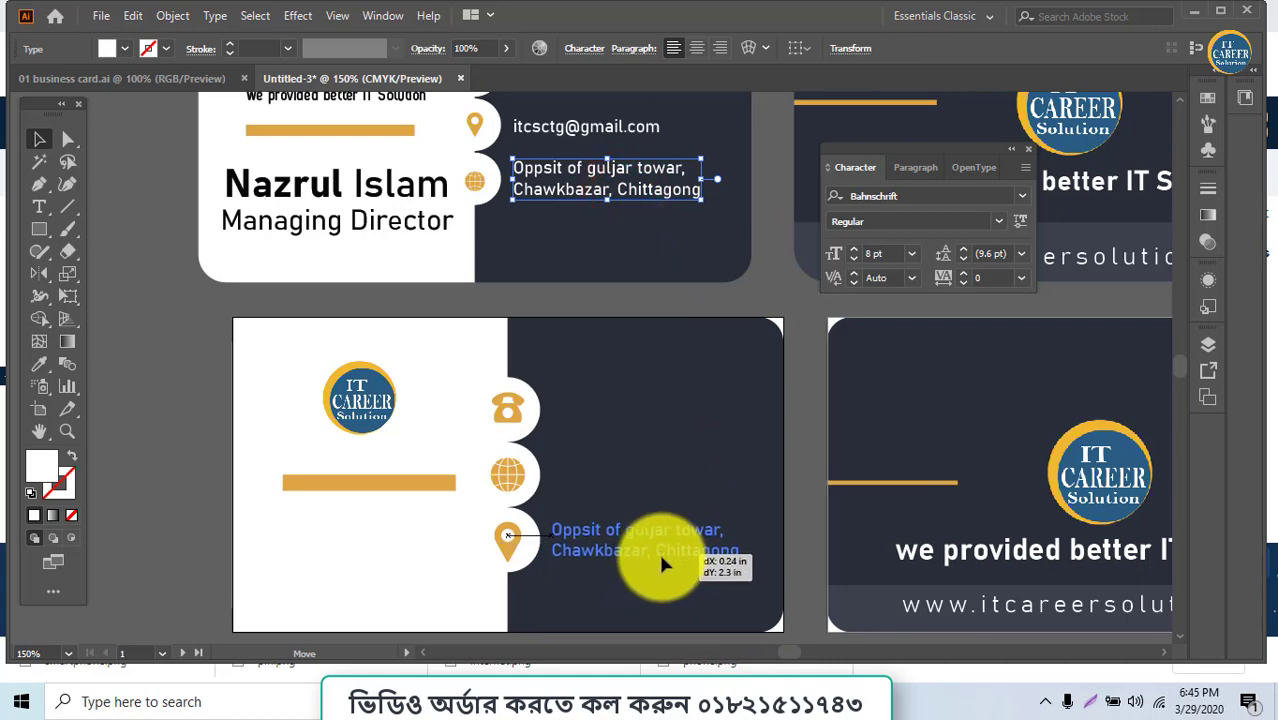
drag(662, 549, 660, 549)
right_click(660, 549)
click(736, 448)
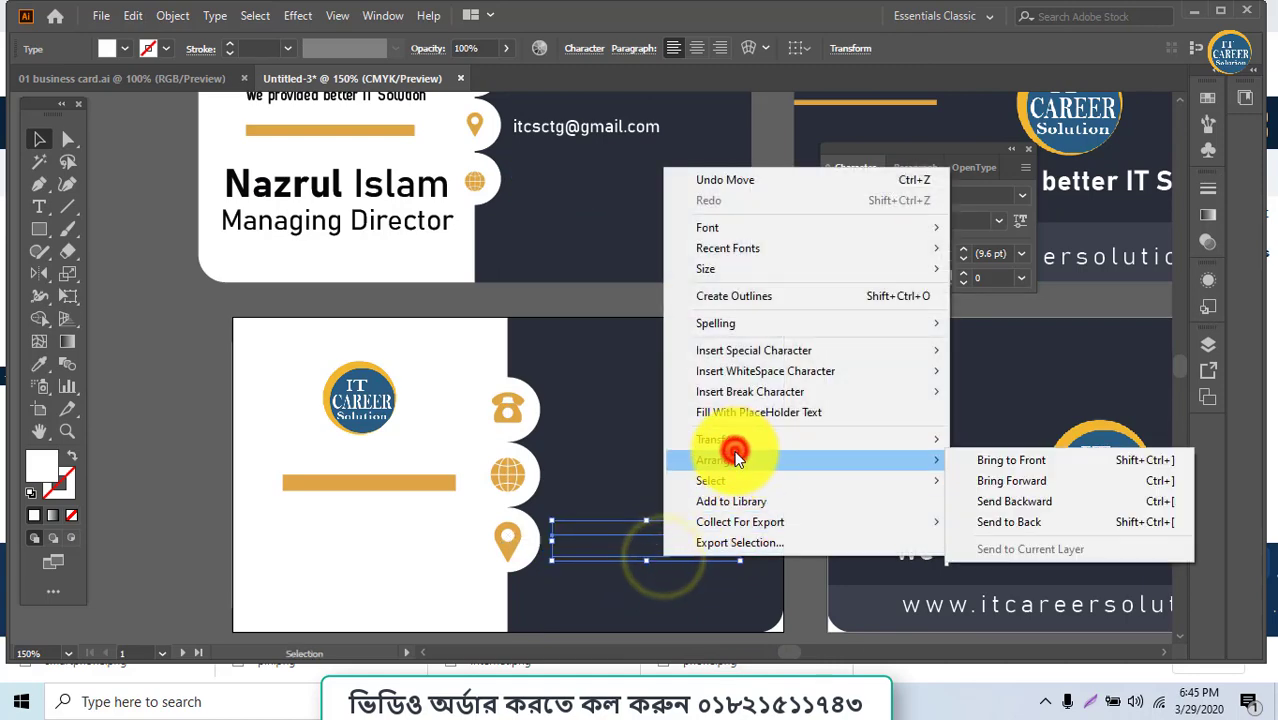
click(978, 448)
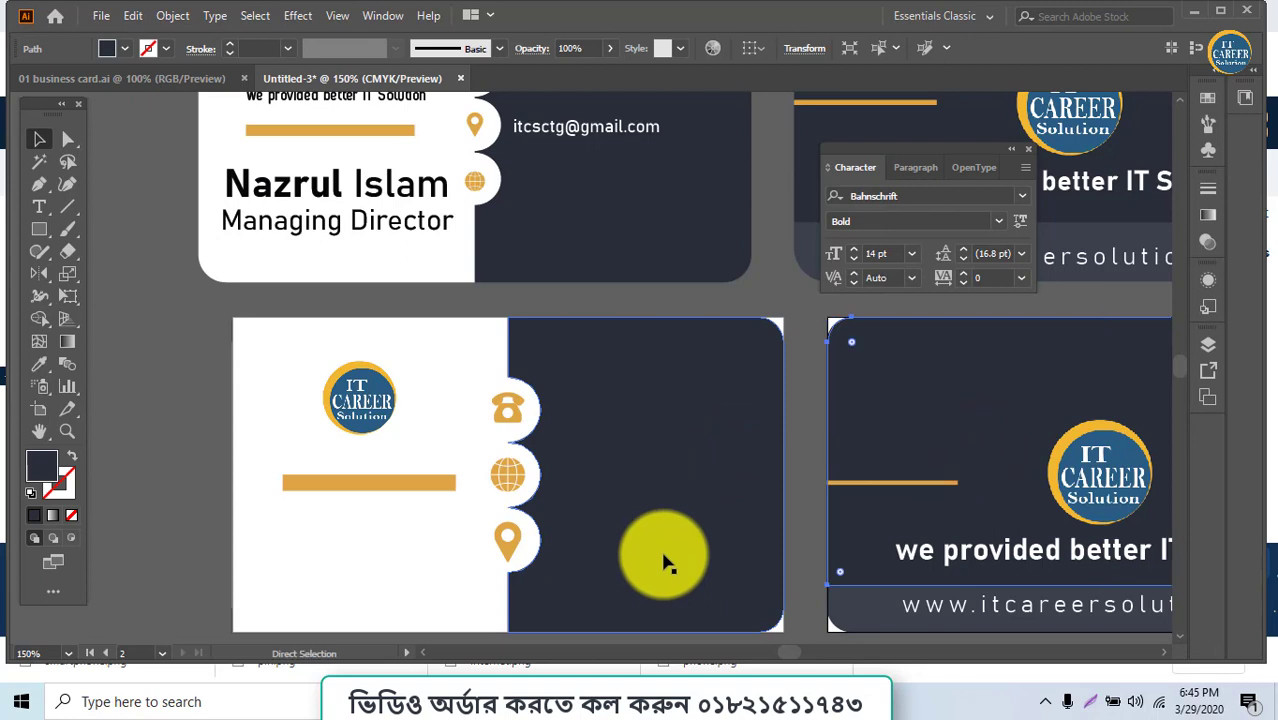
key(ctrl+z)
key(ctrl+z)
click(693, 624)
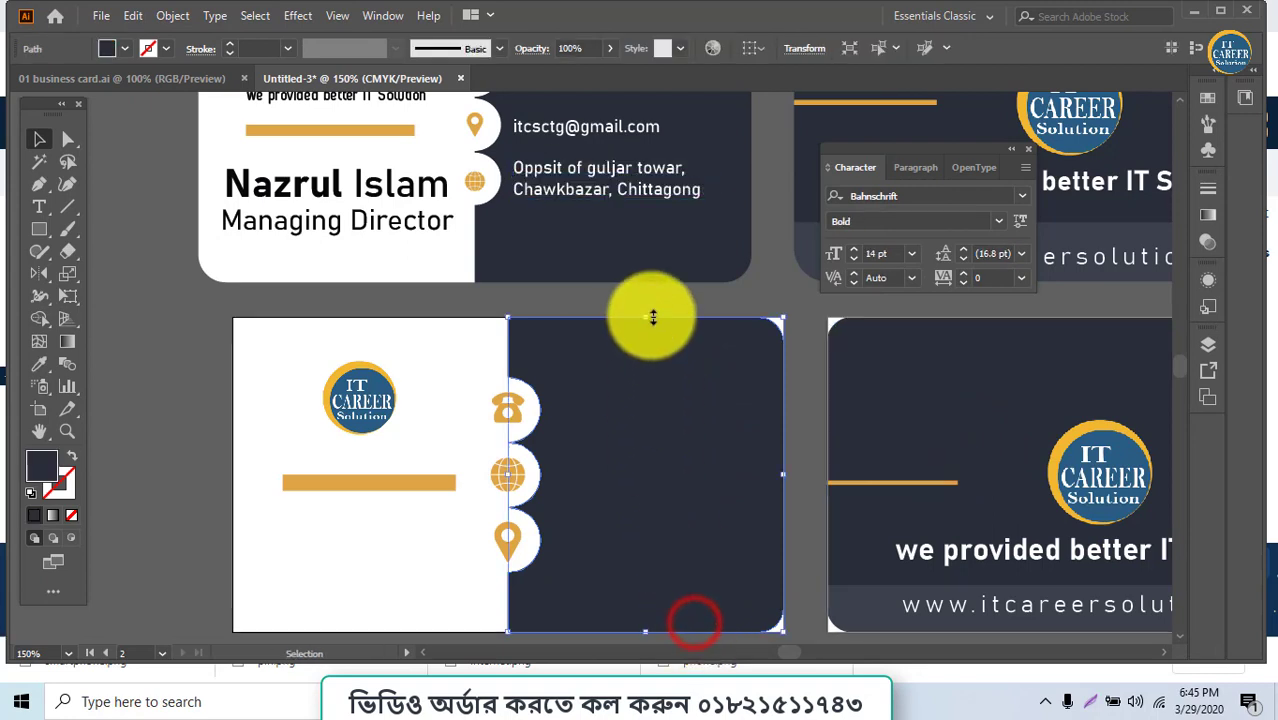
click(612, 198)
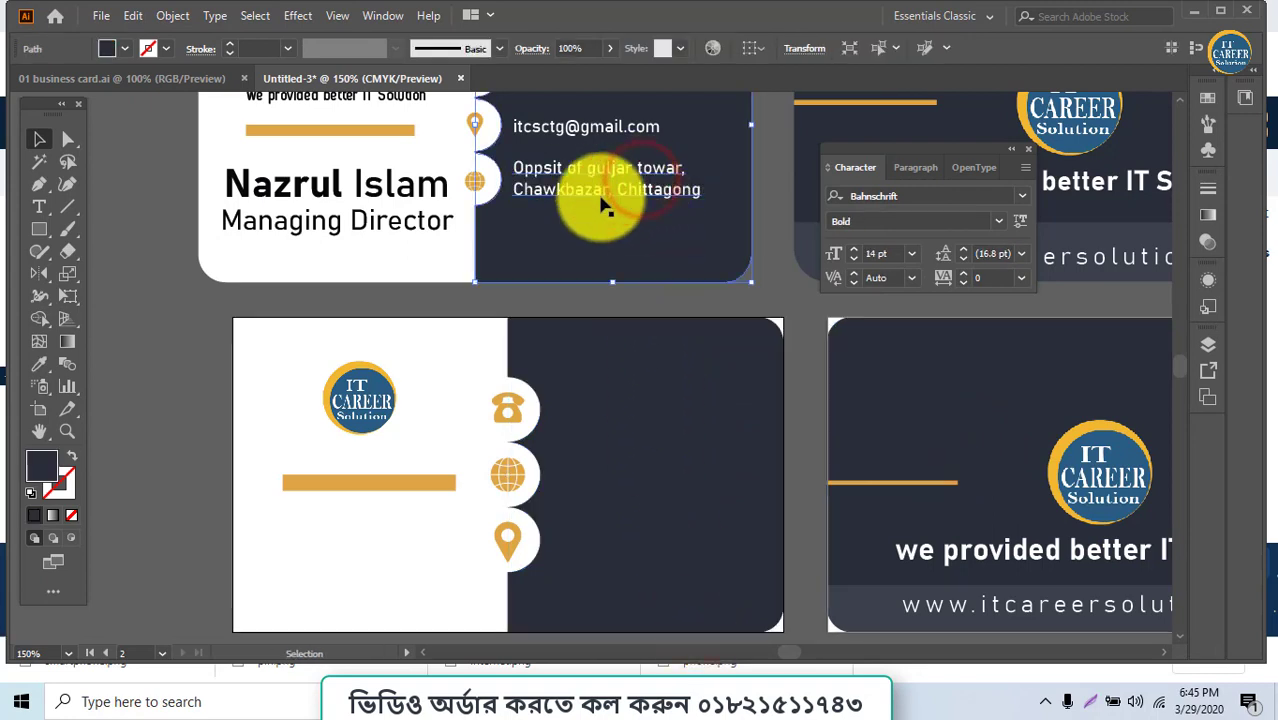
scroll(430, 390, up, 1)
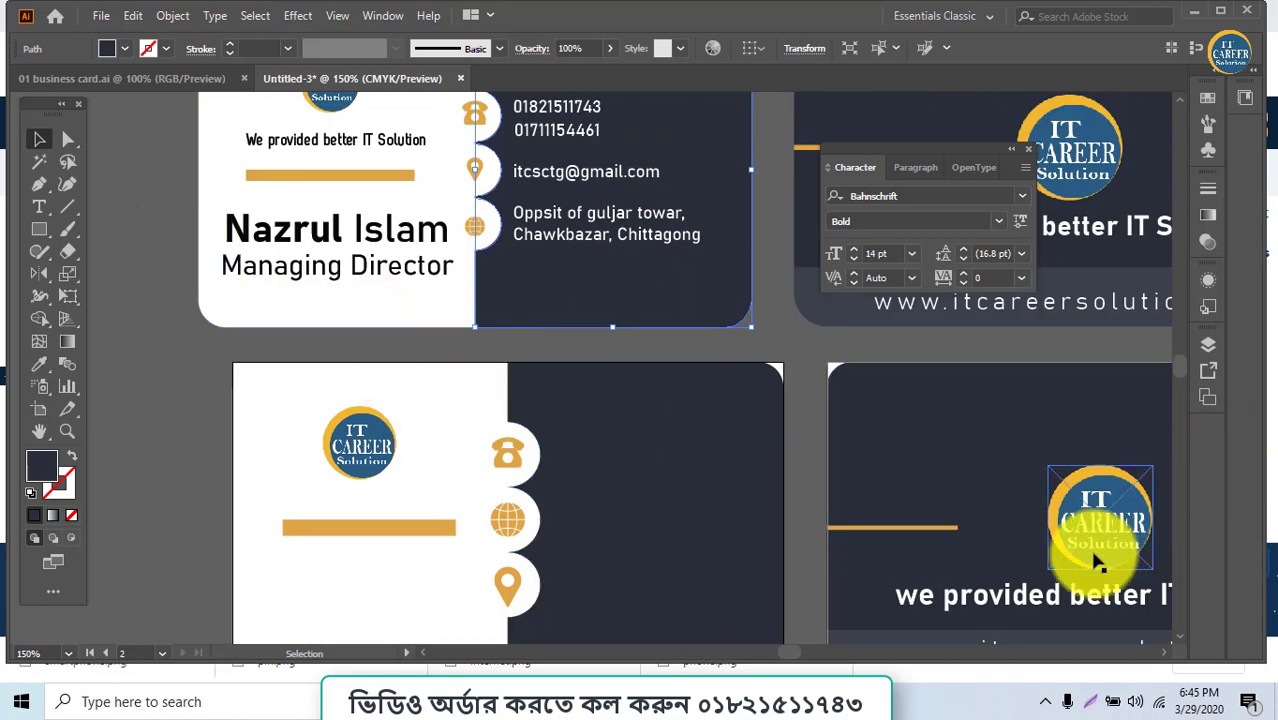
click(1061, 592)
Copy the slogan onto the left card's white side and make it black Regular type
mouse_move(1068, 598)
mouse_down()
mouse_move(533, 537)
mouse_move(400, 488)
mouse_up()
double_click(40, 468)
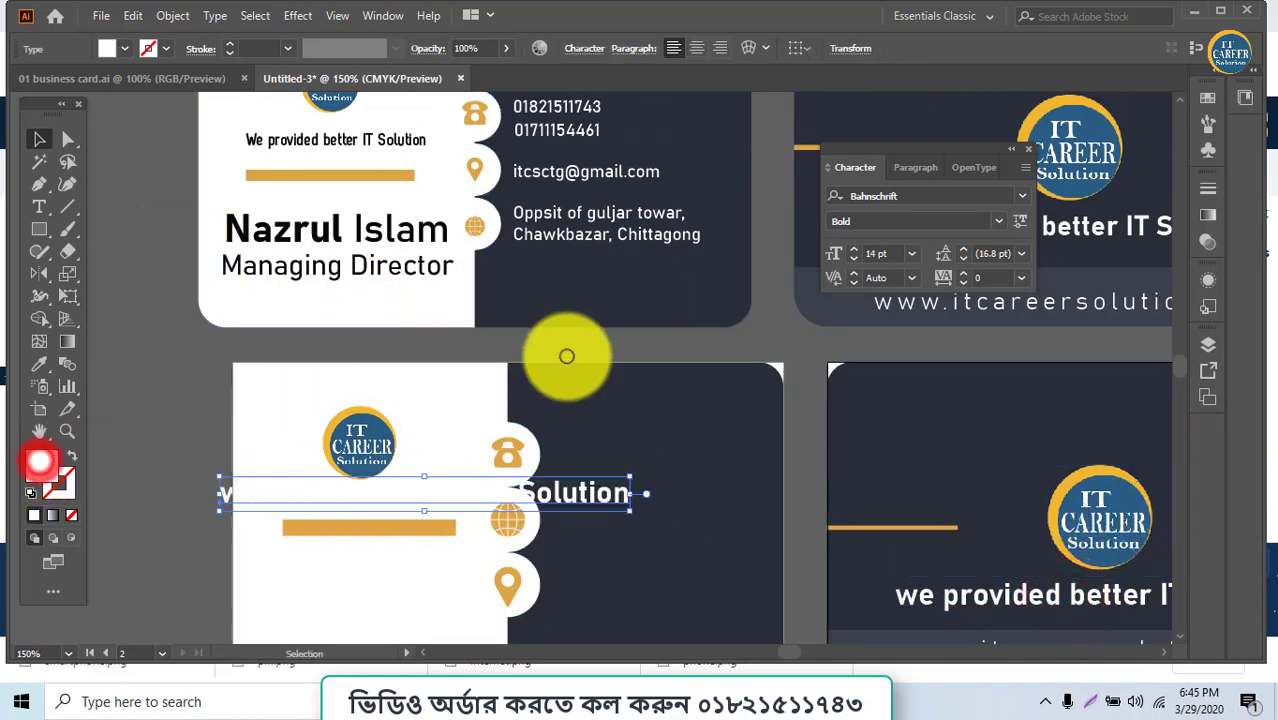
drag(442, 413, 479, 476)
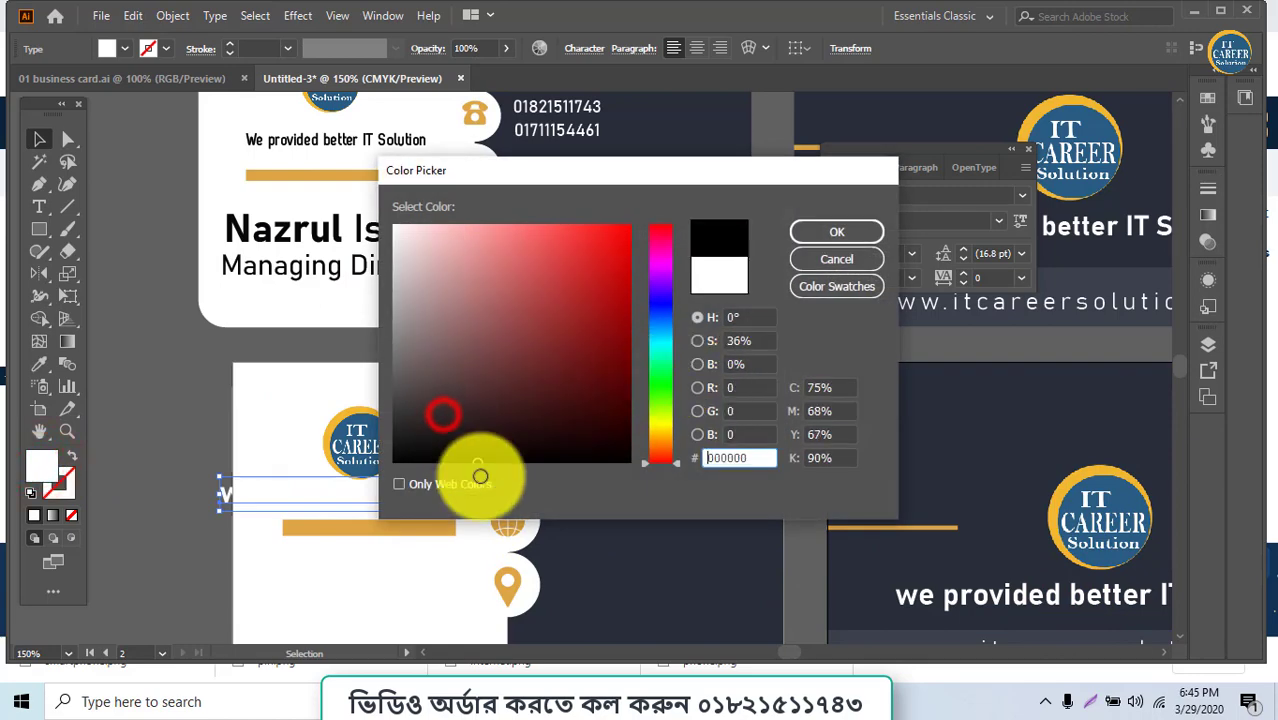
click(836, 232)
click(997, 220)
click(910, 249)
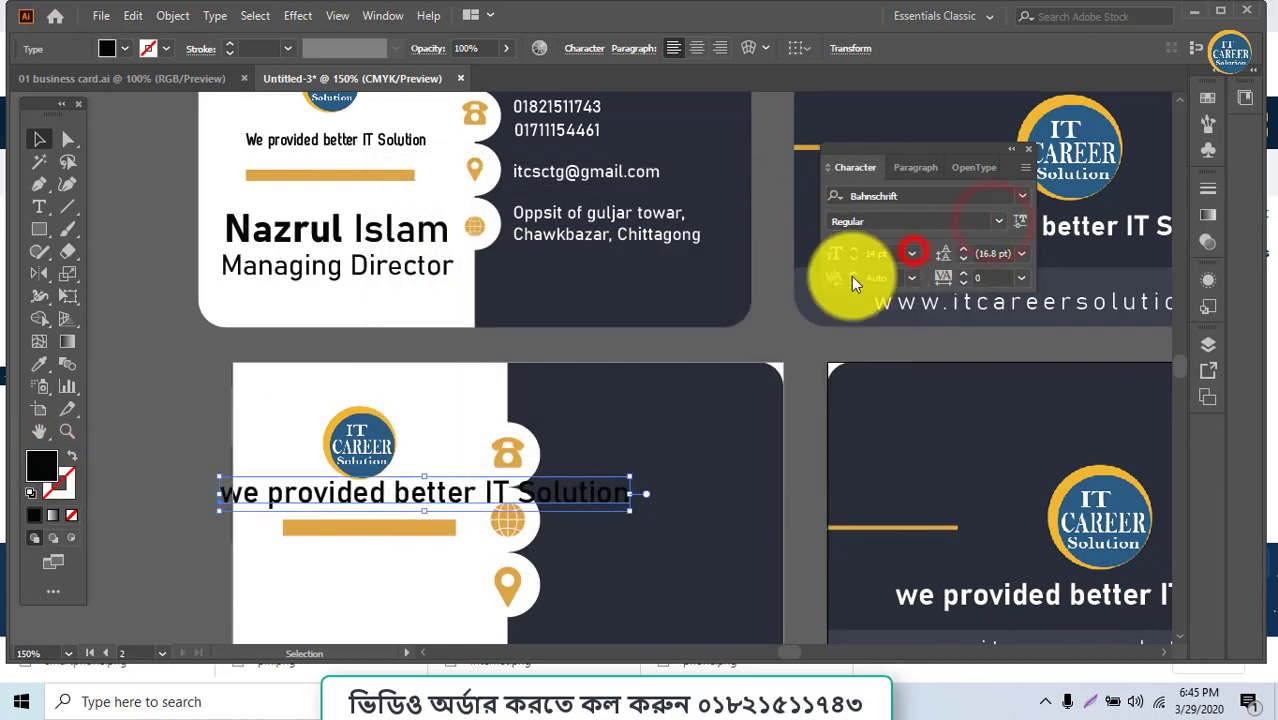
Reduce the slogan to 7 pt and centre it beneath the logo
click(855, 259)
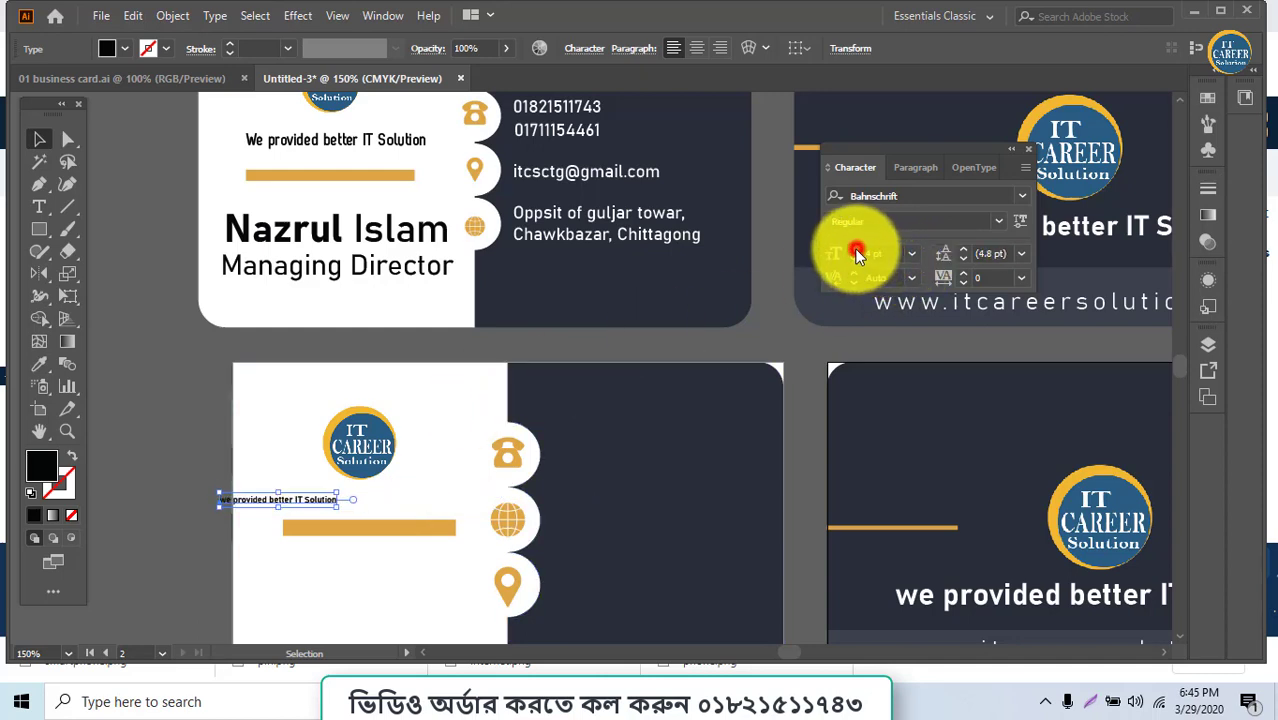
click(856, 250)
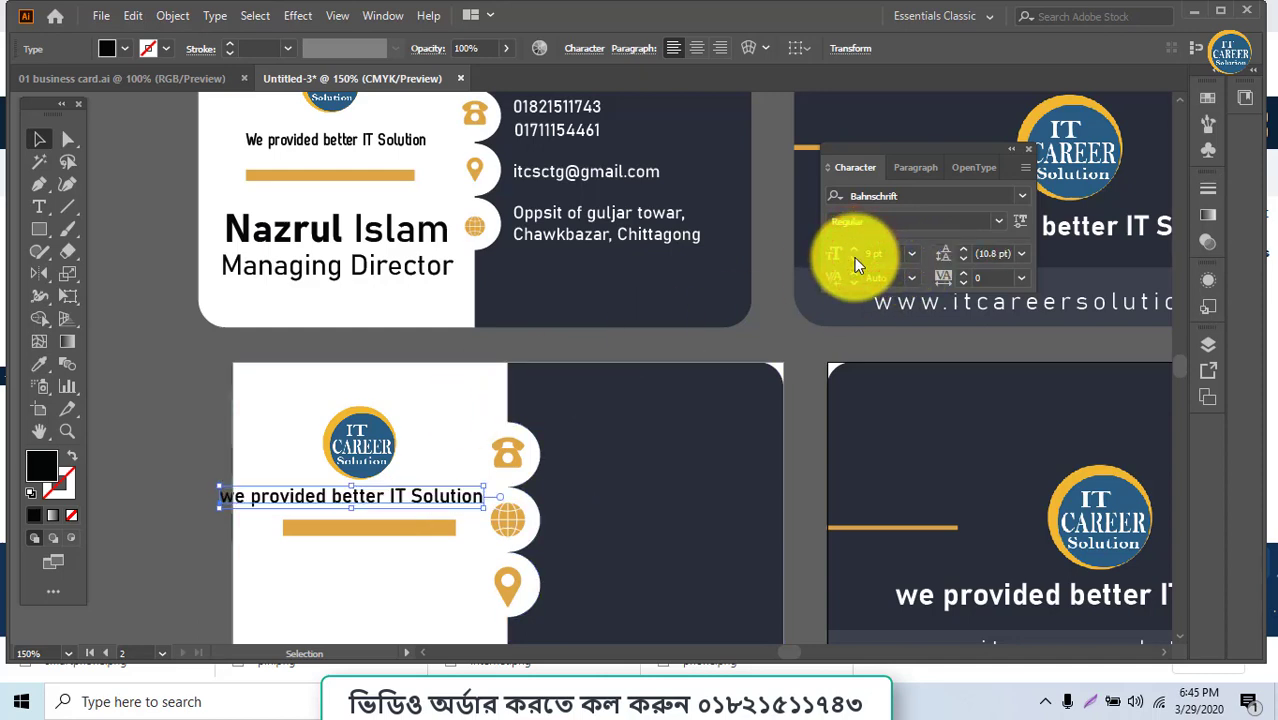
click(854, 258)
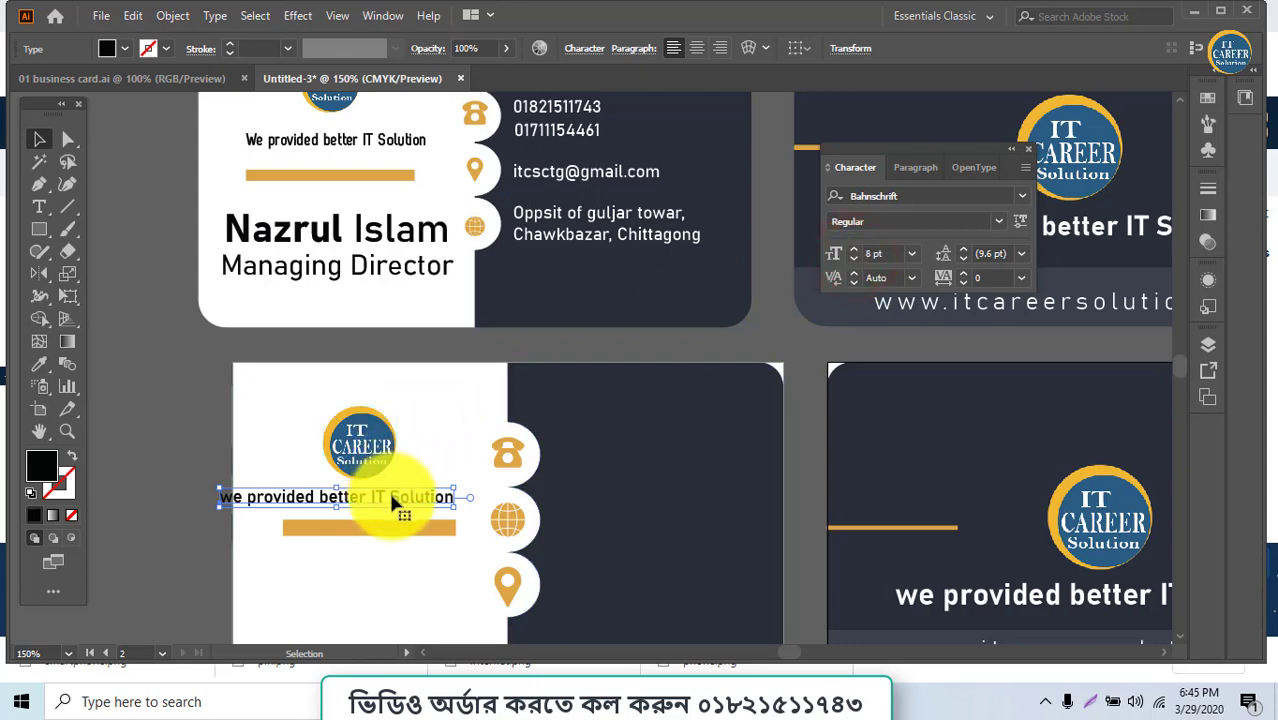
drag(398, 497, 418, 505)
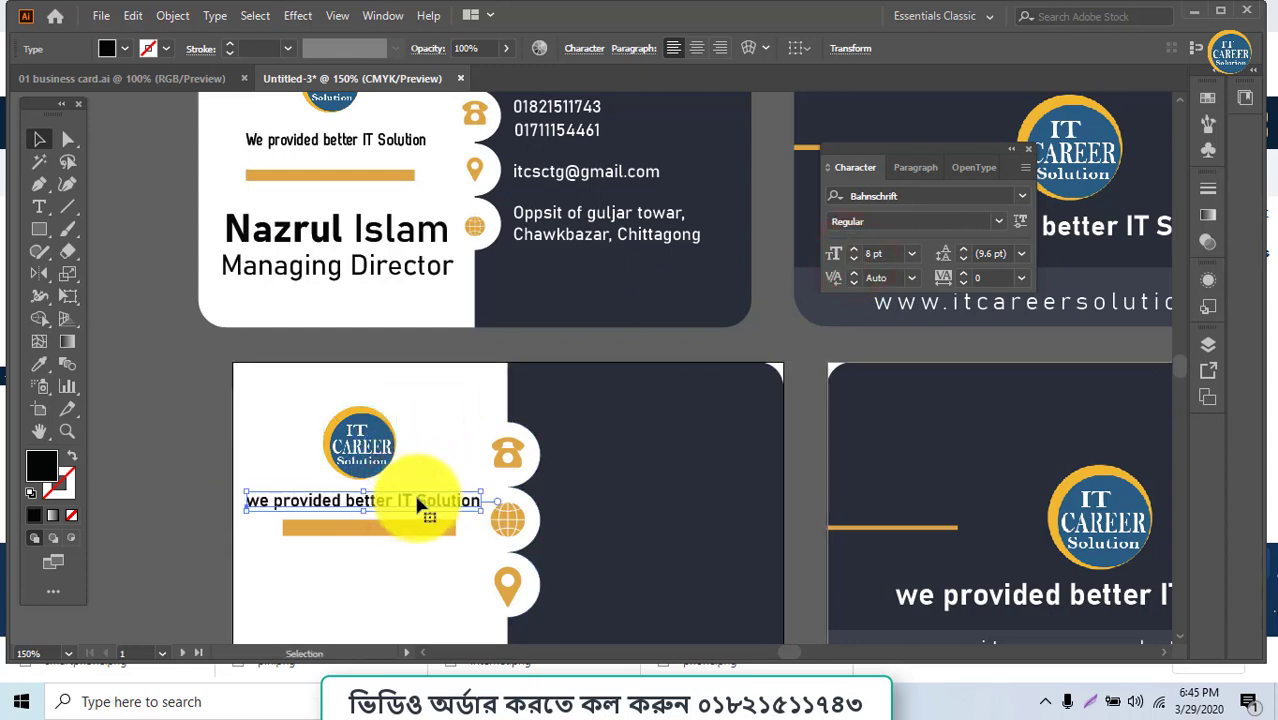
click(855, 260)
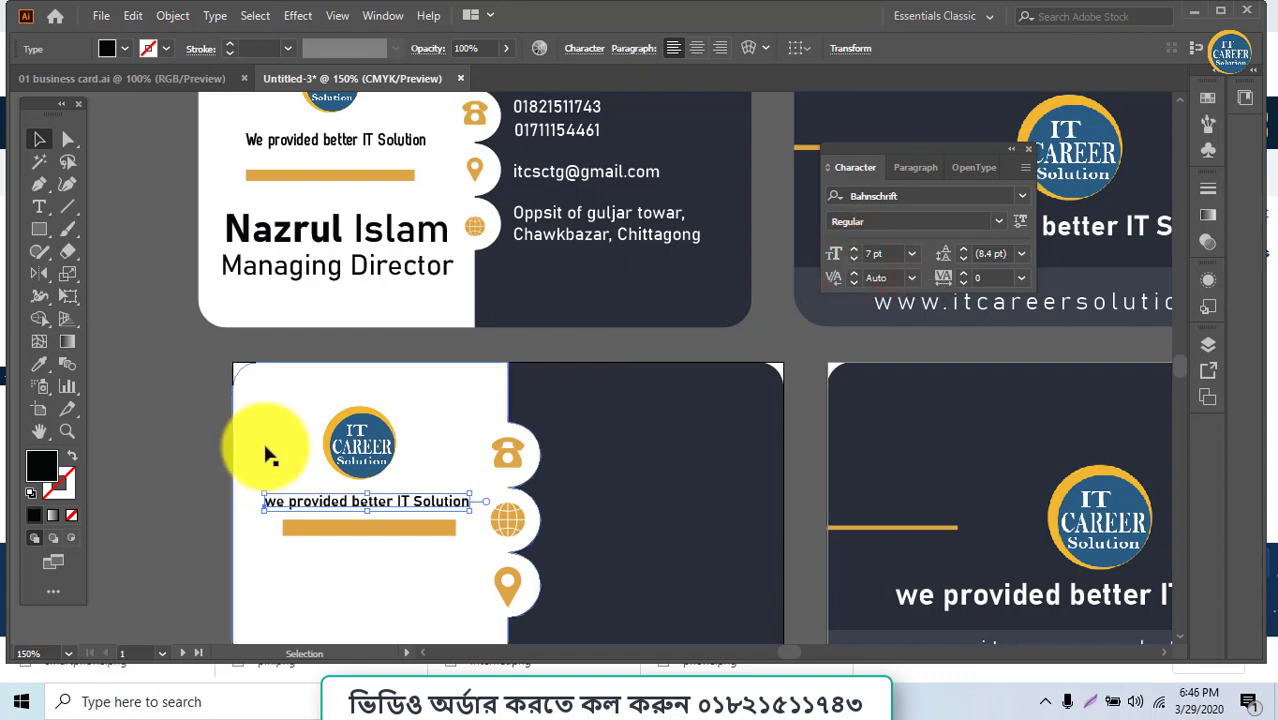
drag(371, 508, 349, 500)
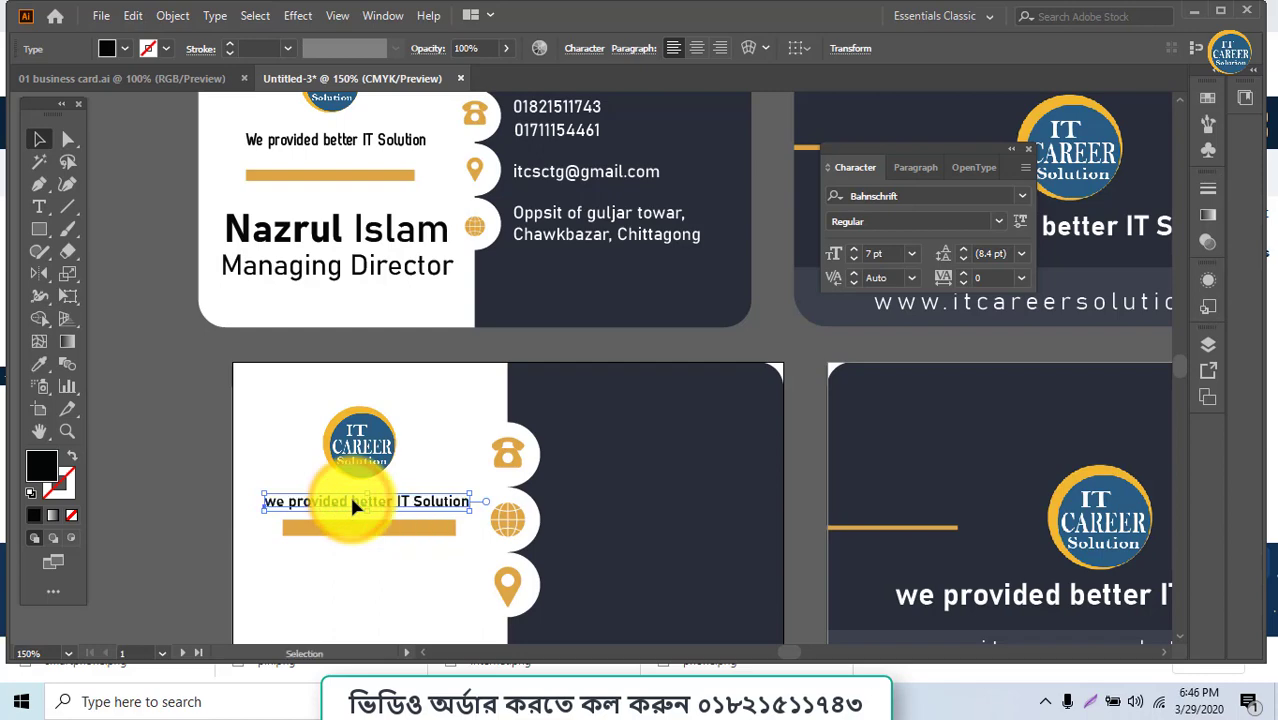
click(348, 462)
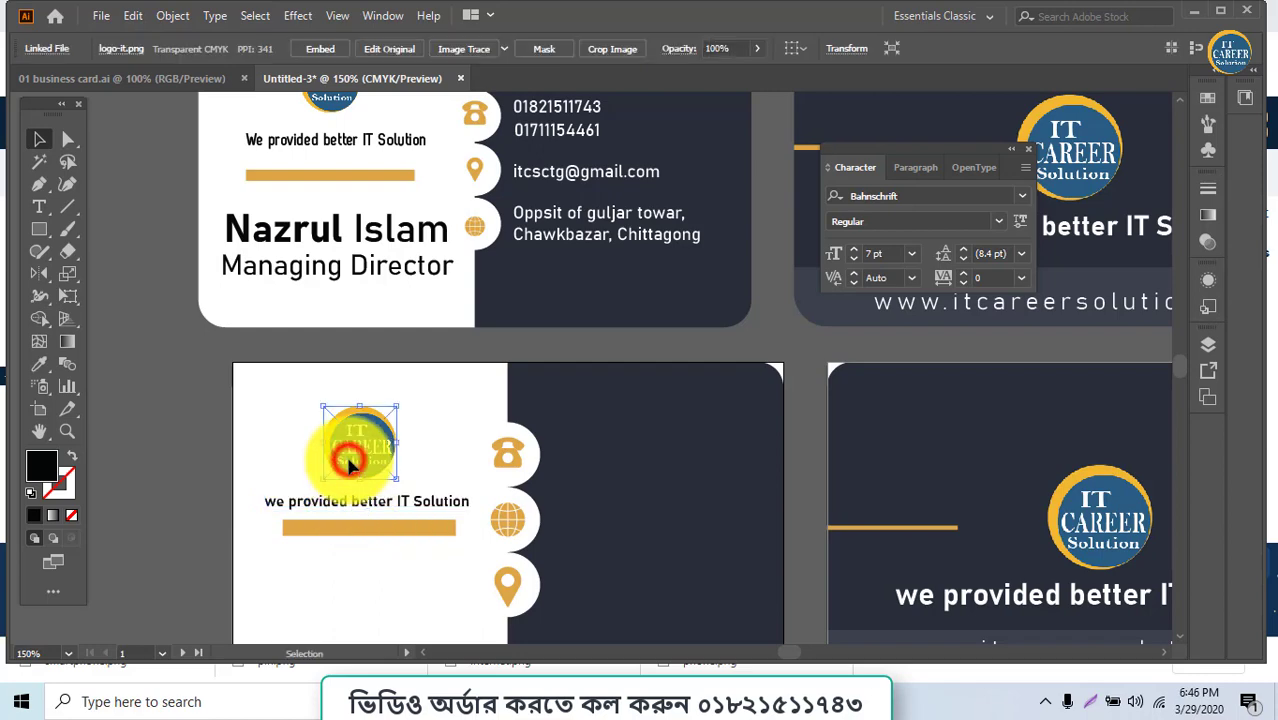
Drag a copy of the name and title text, then undo the misplaced copy
click(338, 275)
scroll(338, 275, down, 1)
drag(349, 228, 379, 592)
key(super)
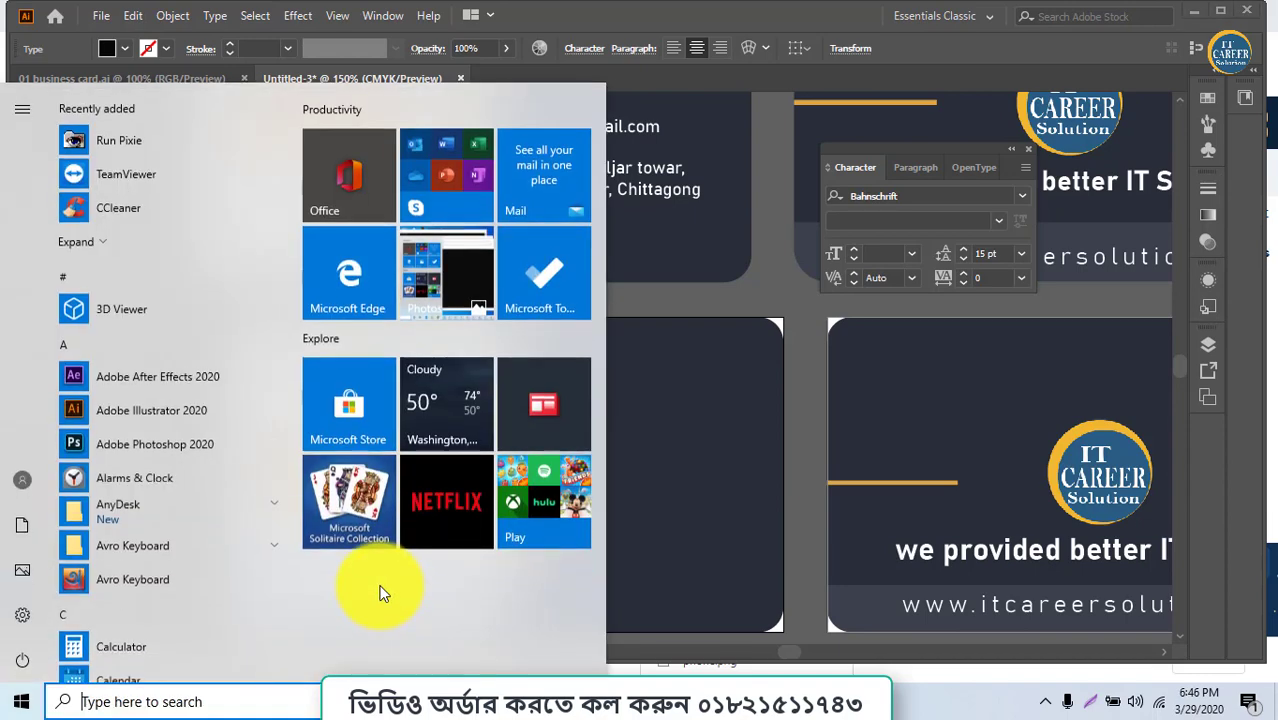
key(Escape)
key(ctrl+z)
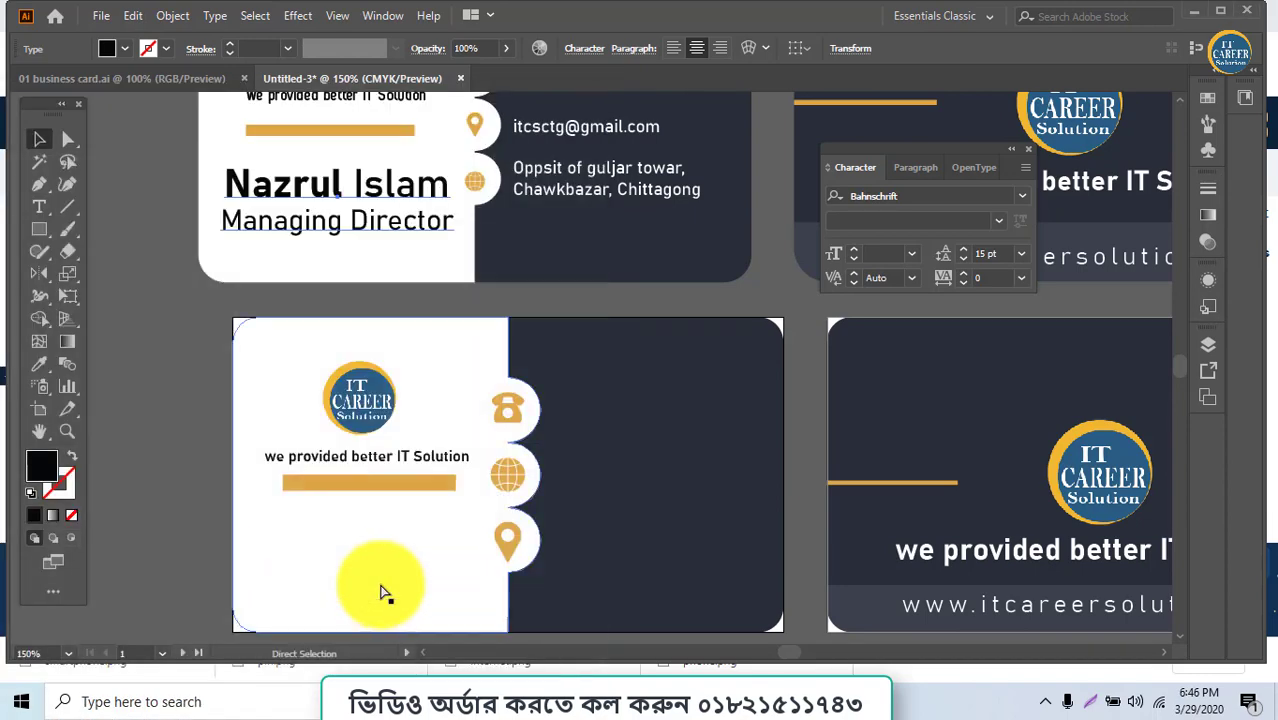
Copy the name and Managing Director title to the white half's bottom-left, brought to front
drag(403, 230, 272, 561)
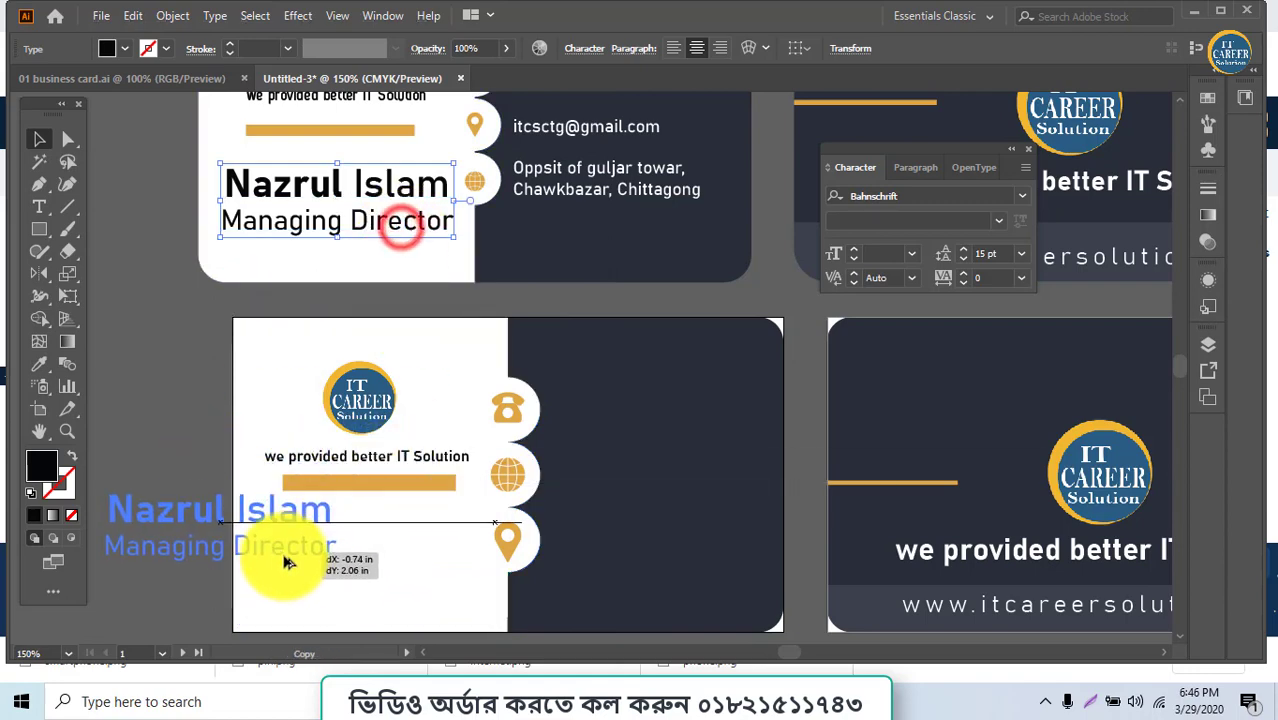
right_click(278, 560)
mouse_move(330, 458)
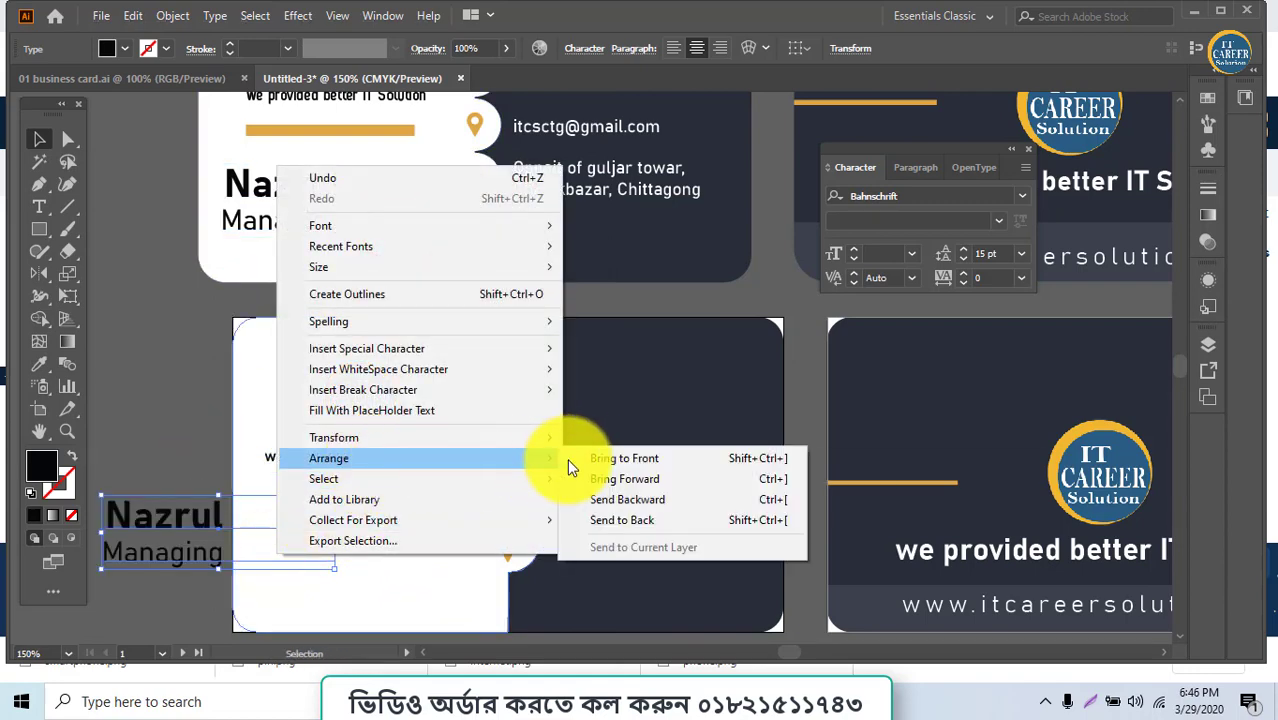
click(595, 458)
drag(310, 563, 449, 591)
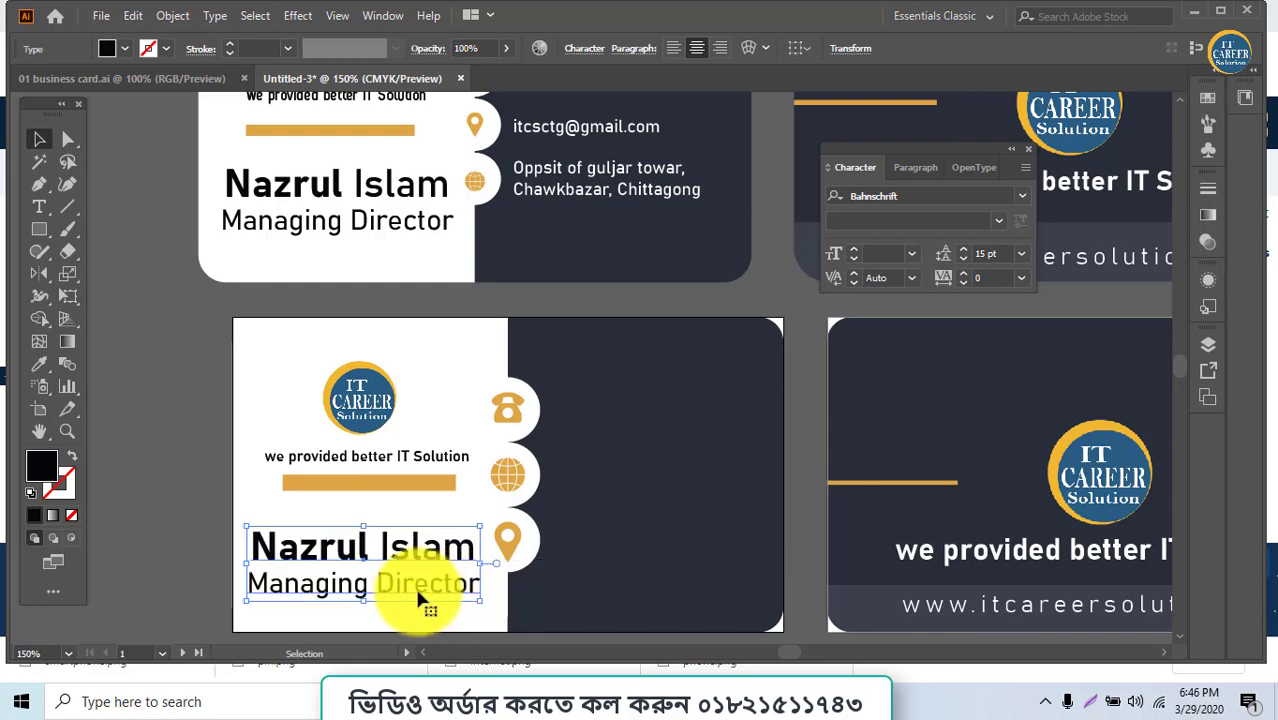
key(t)
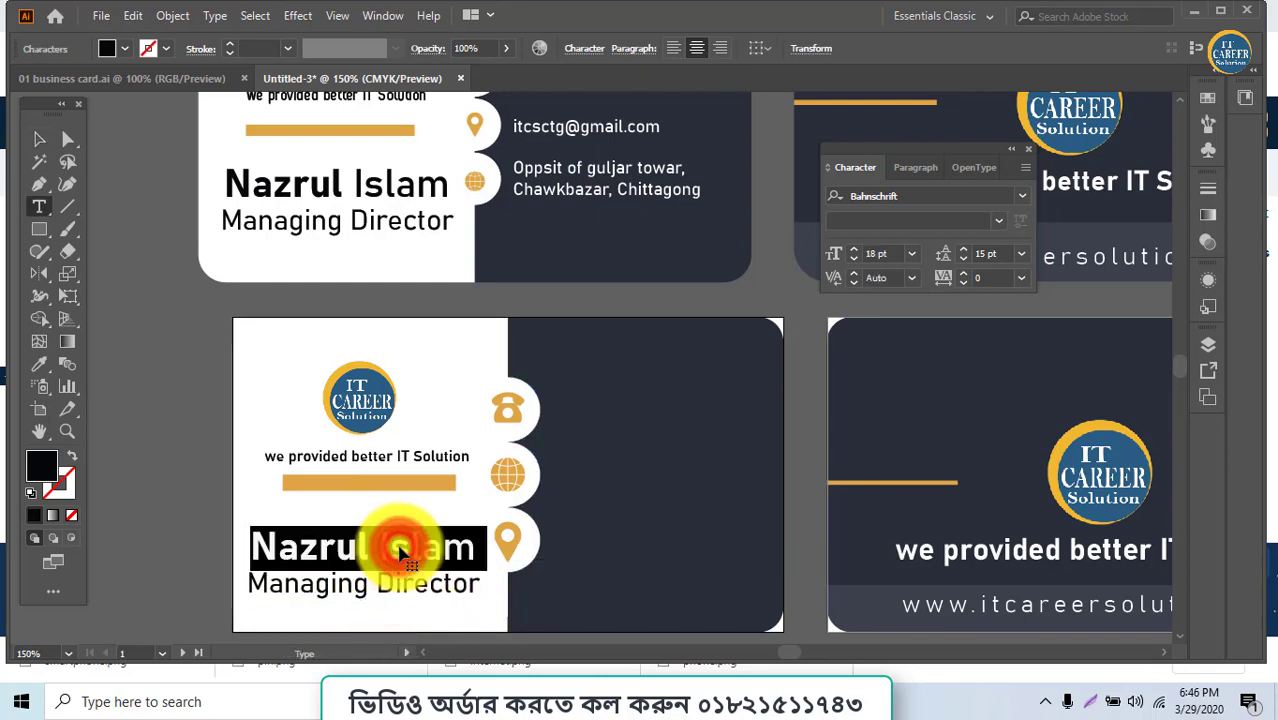
double_click(307, 556)
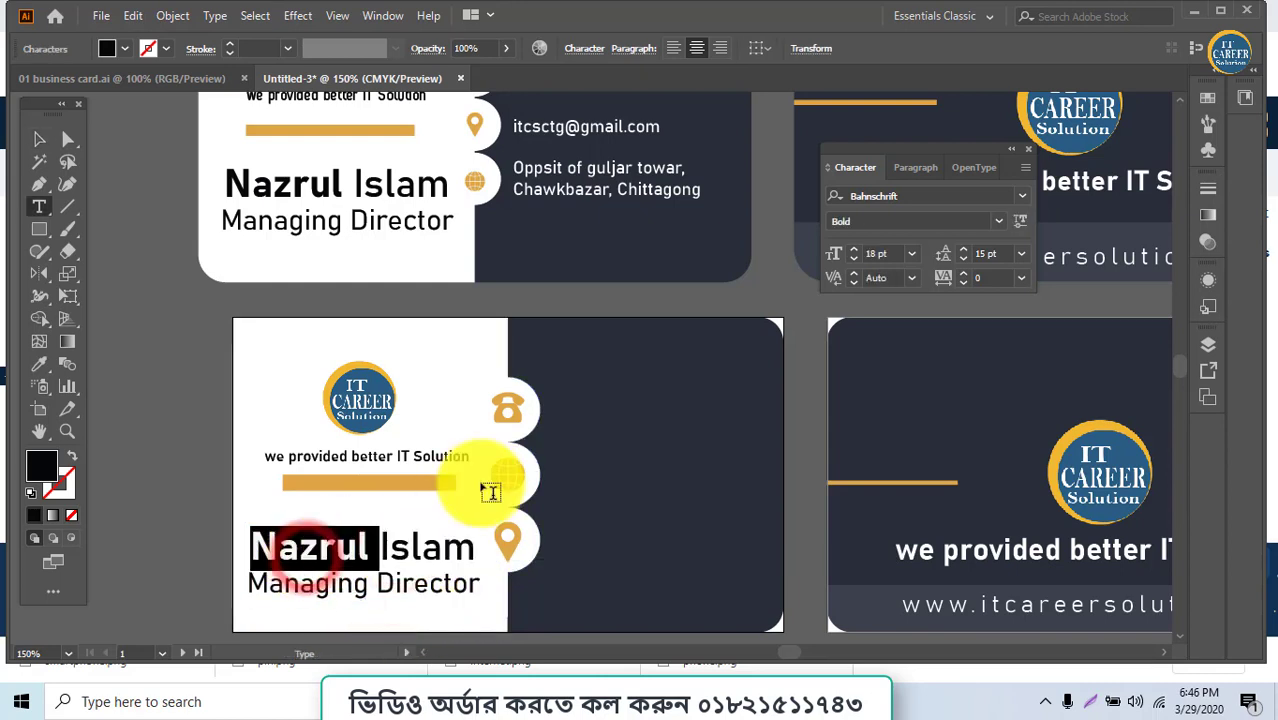
double_click(390, 545)
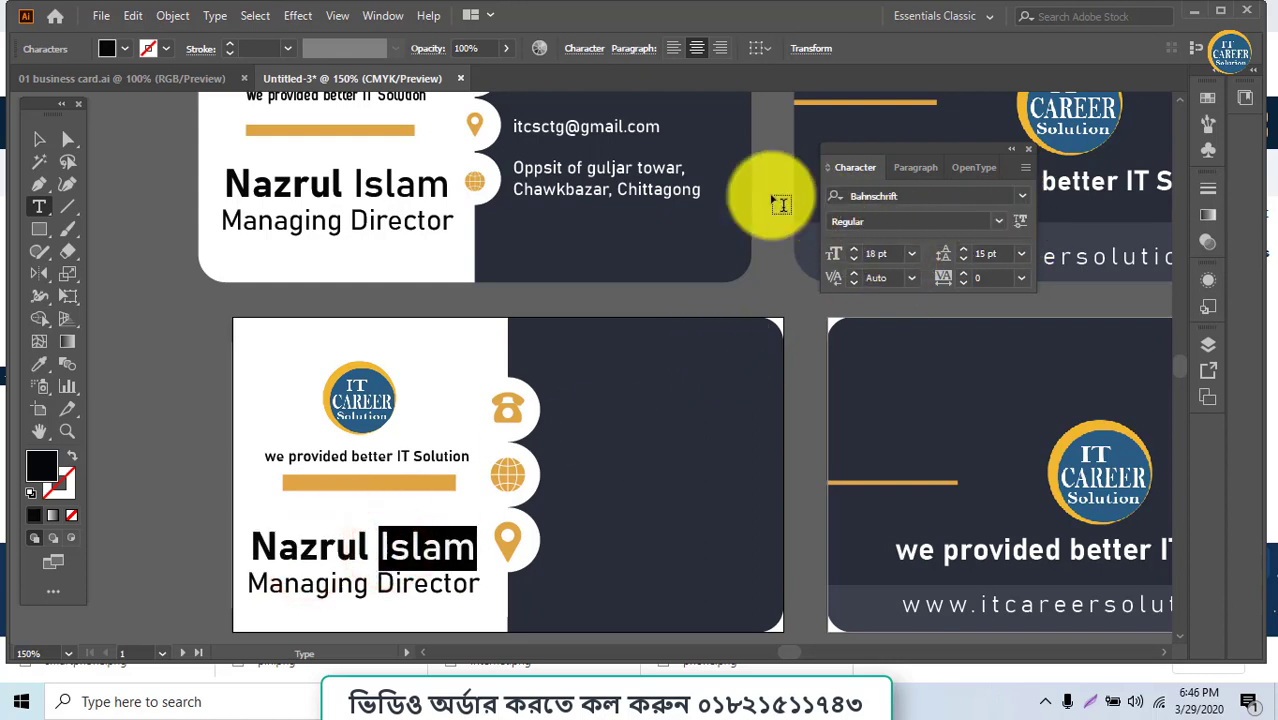
scroll(700, 350, up, 3)
Copy the upper card's phone, email and address lines, bring them to front, and place them on the dark half
click(39, 139)
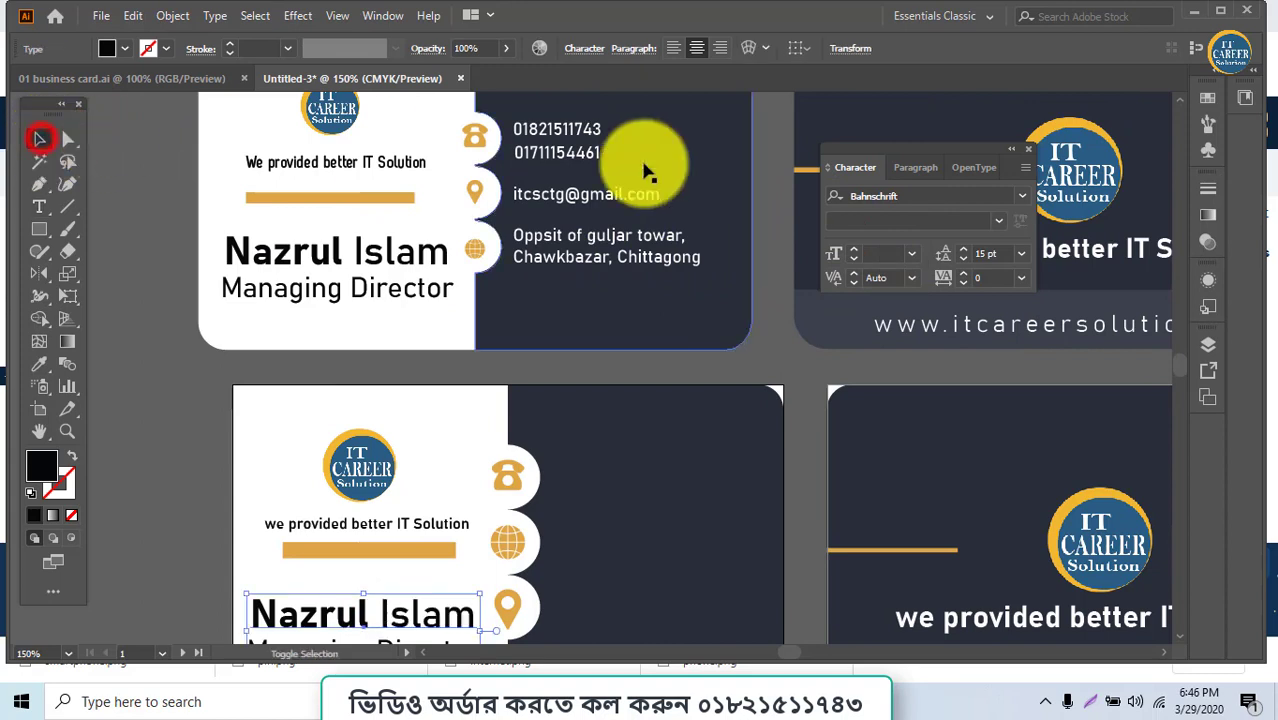
click(580, 155)
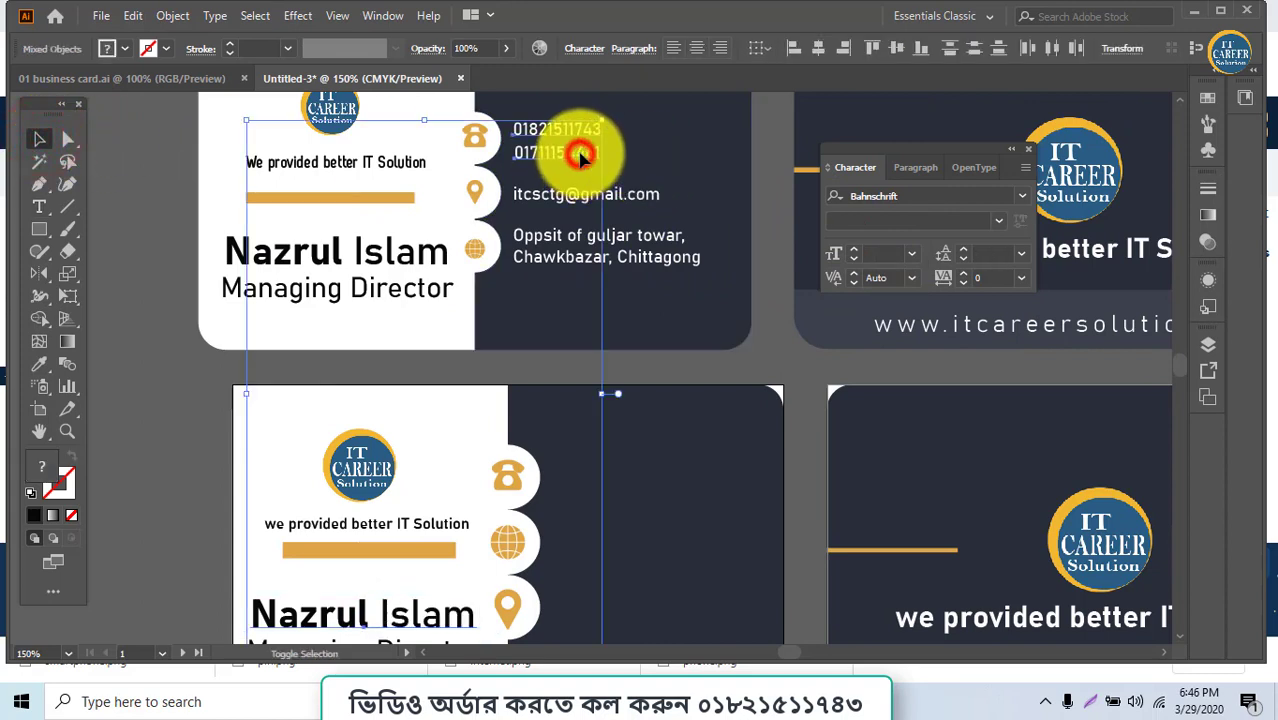
click(722, 240)
click(795, 330)
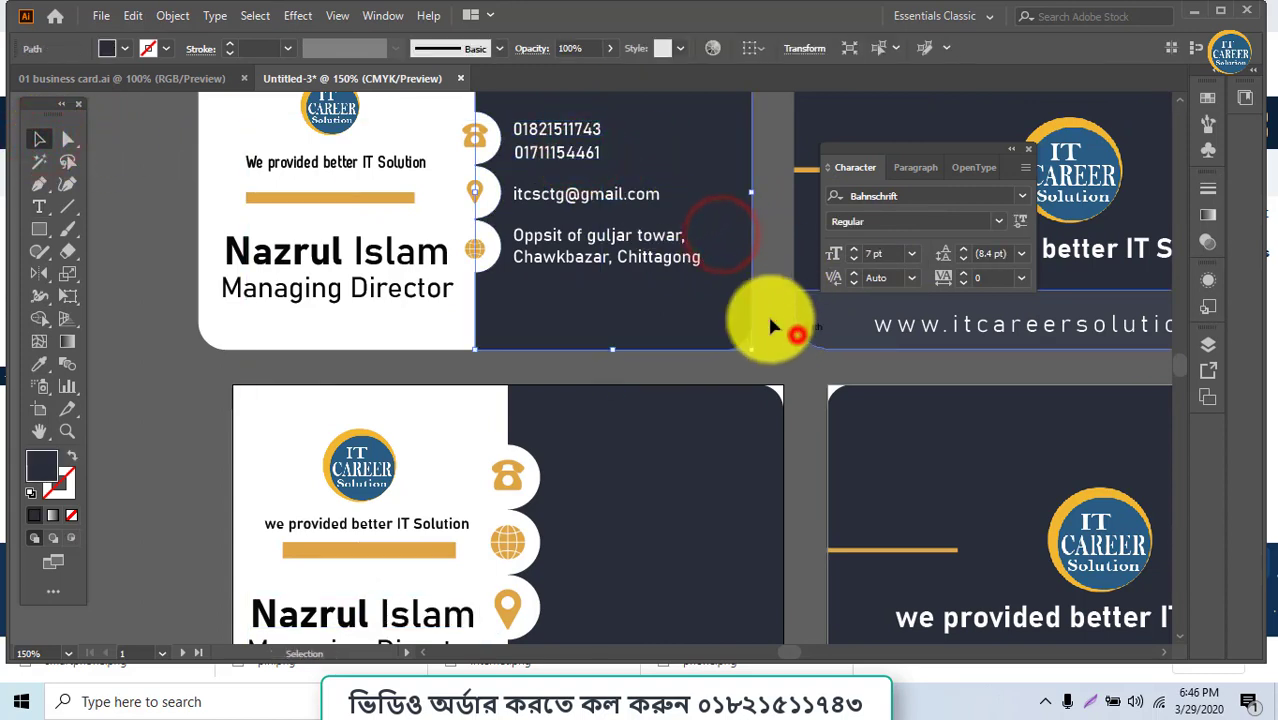
click(557, 130)
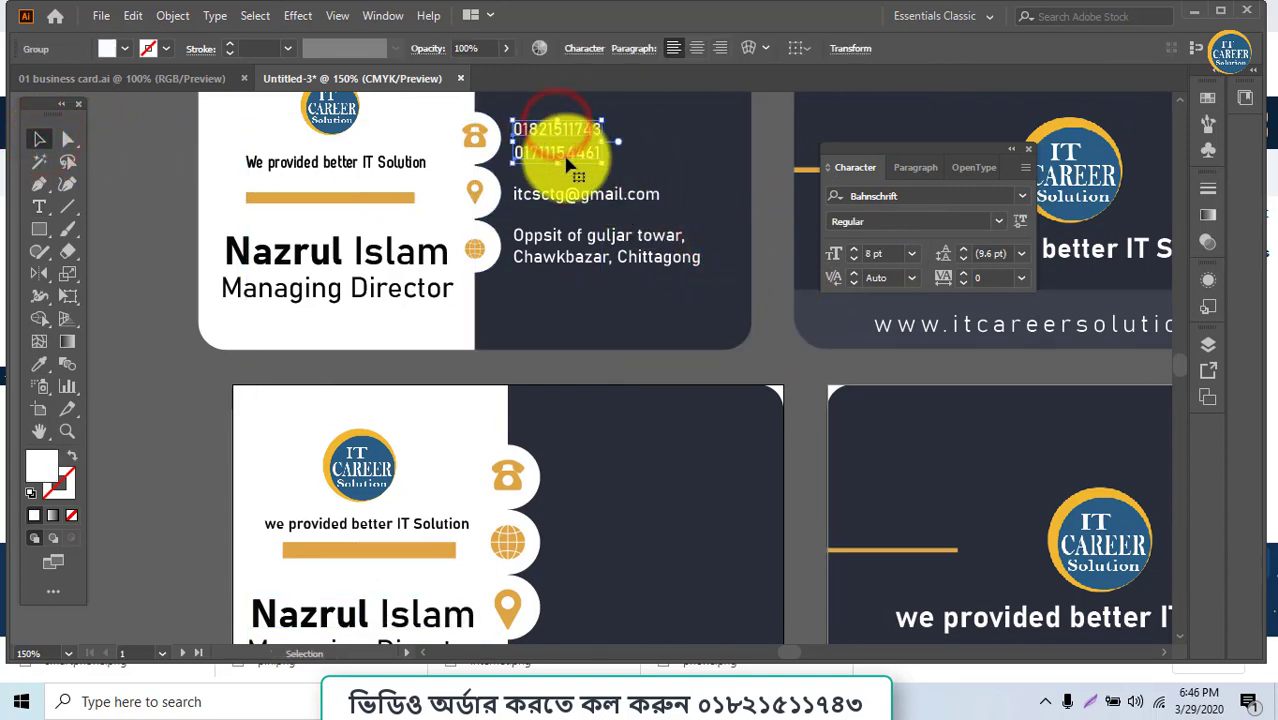
shift+click(590, 203)
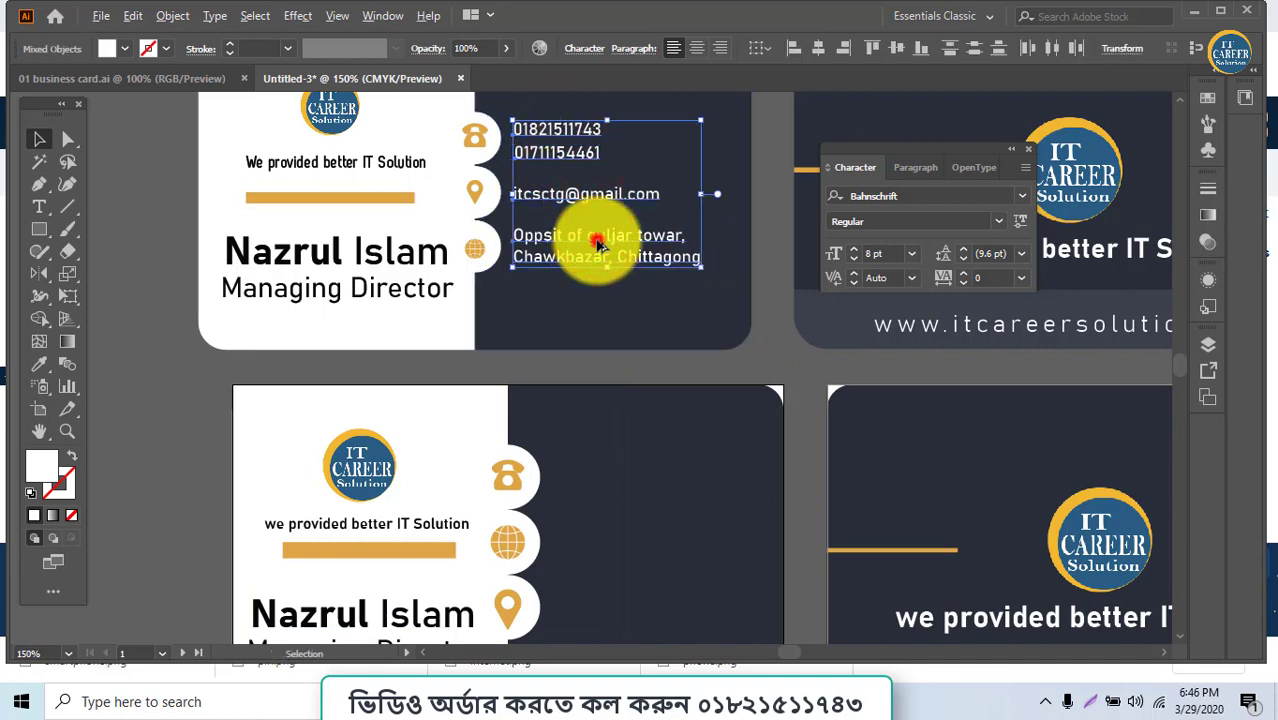
drag(593, 234, 168, 572)
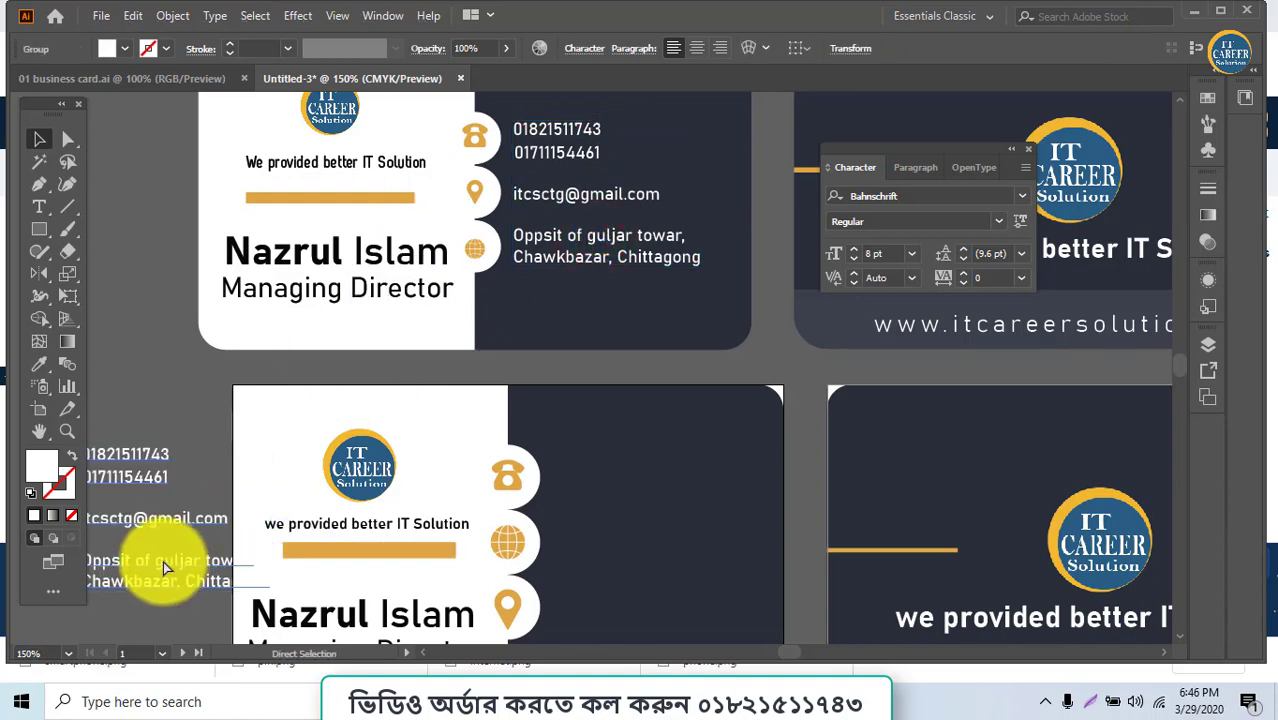
right_click(164, 533)
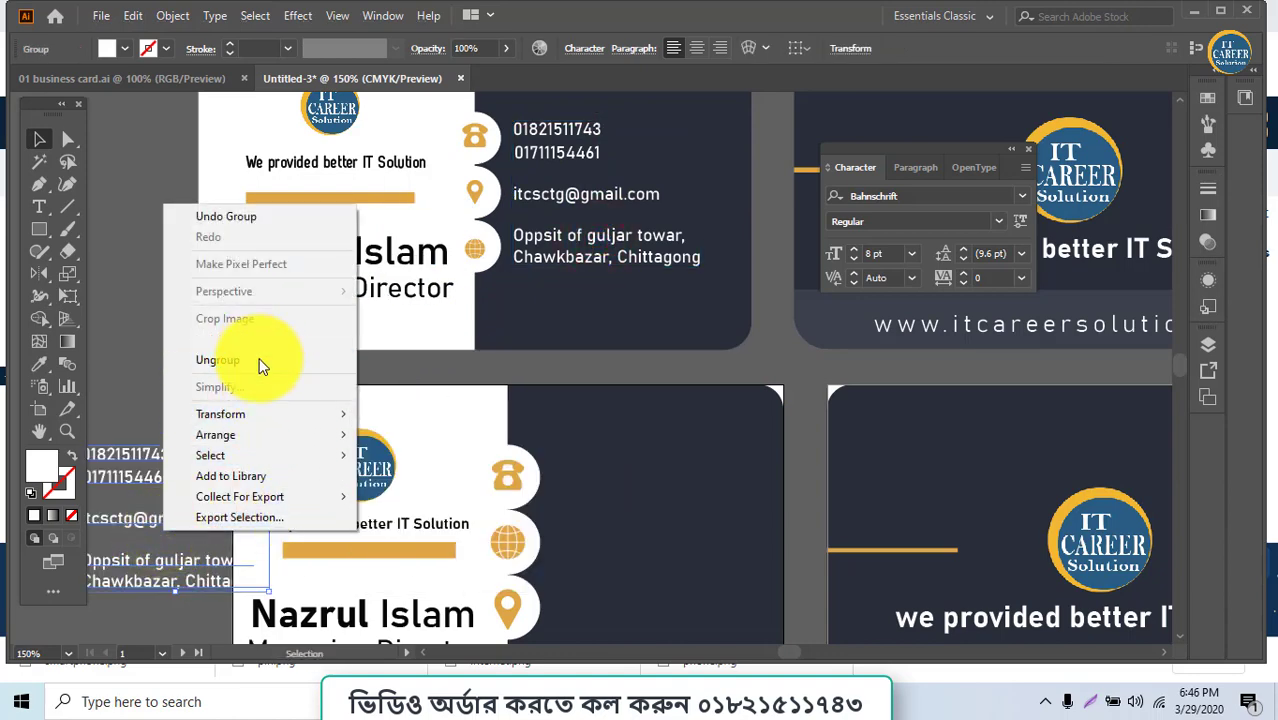
click(430, 425)
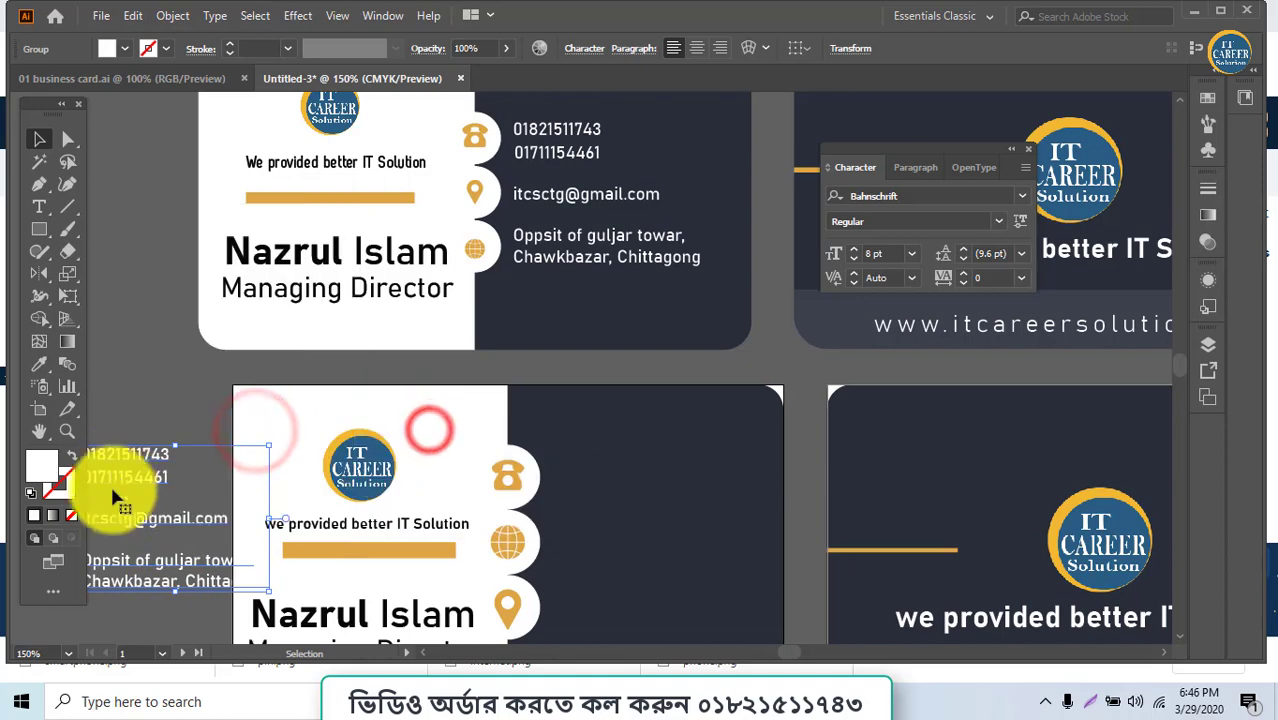
drag(137, 521, 613, 543)
scroll(613, 538, down, 2)
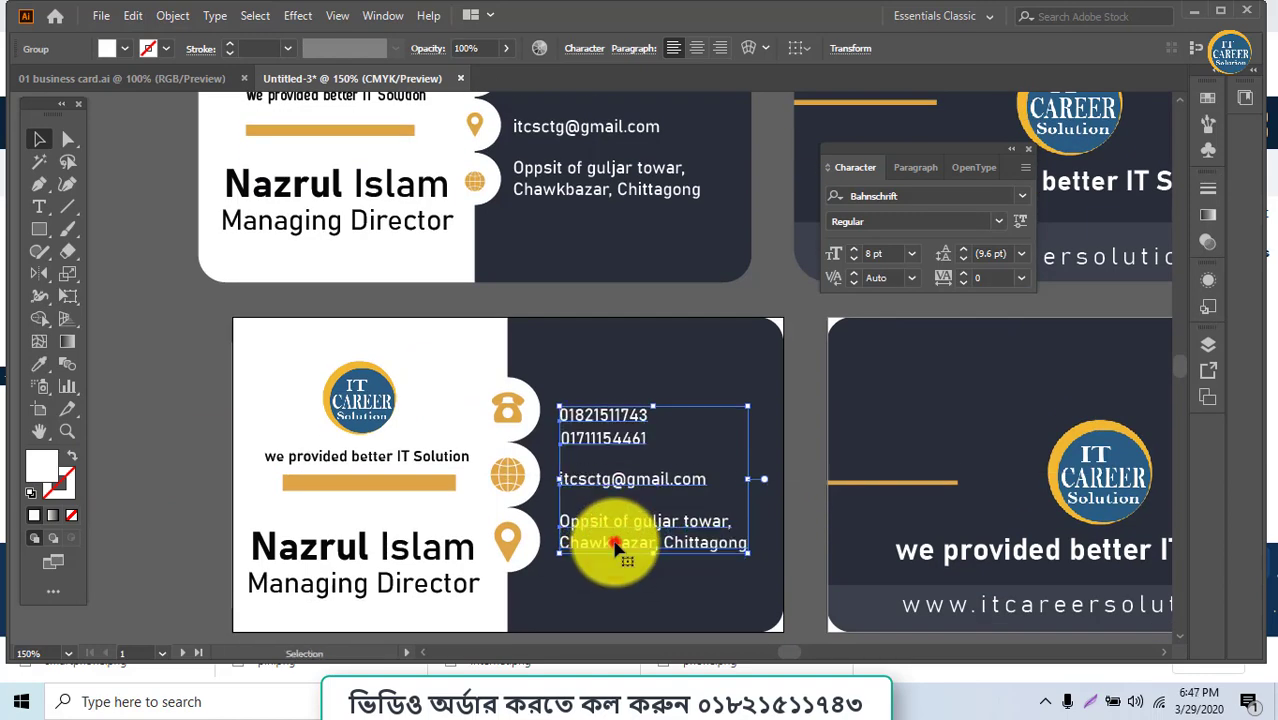
Move the phone numbers and email line up beside their phone and globe icons
drag(614, 542, 610, 540)
click(632, 586)
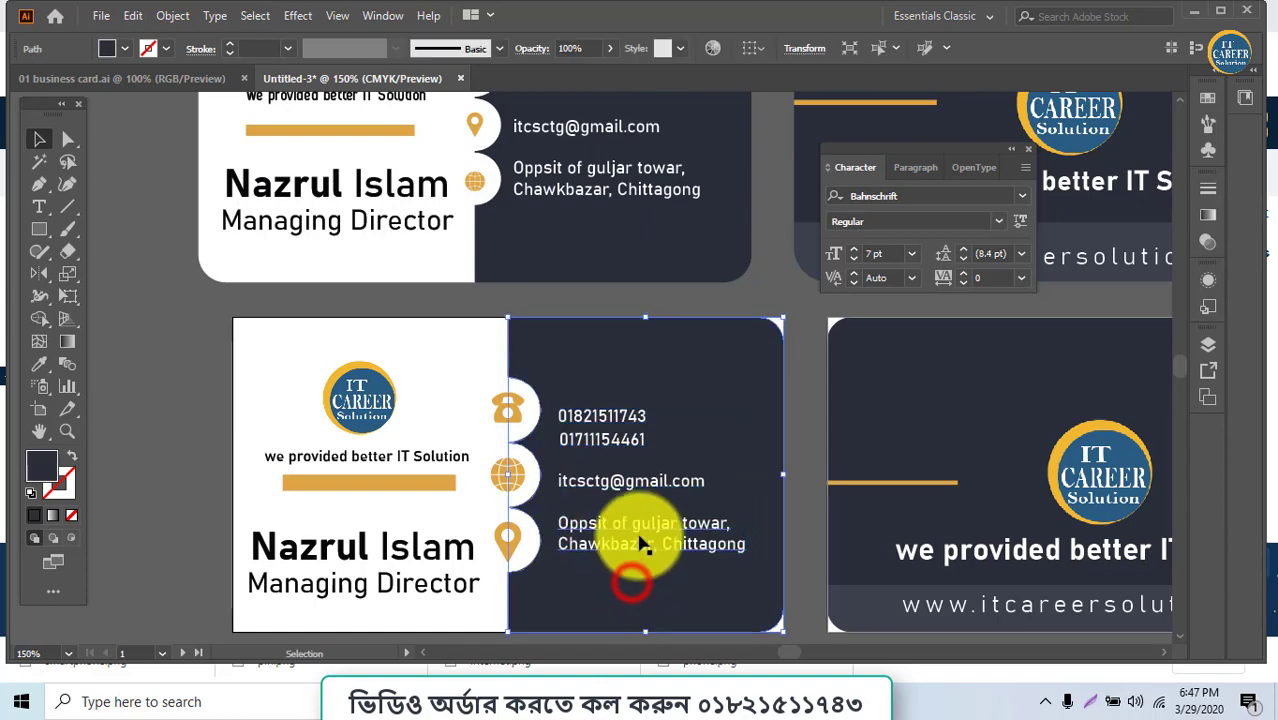
click(640, 536)
right_click(636, 527)
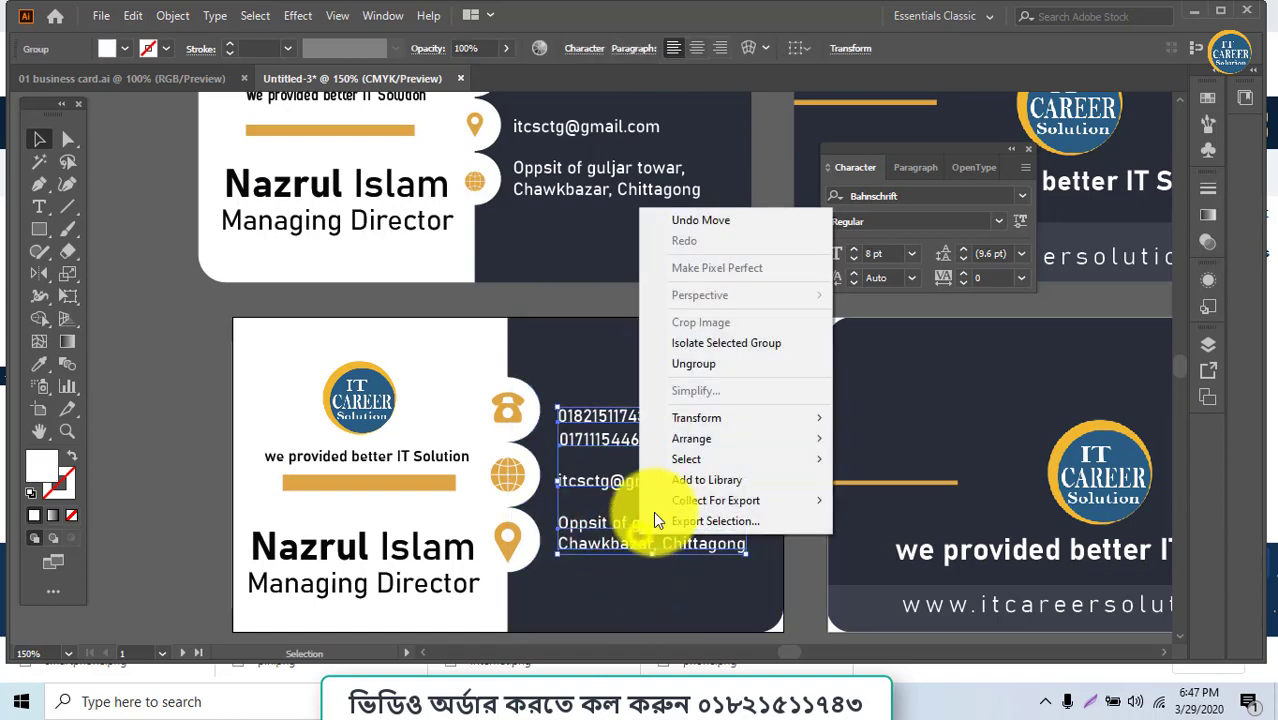
click(699, 343)
click(645, 368)
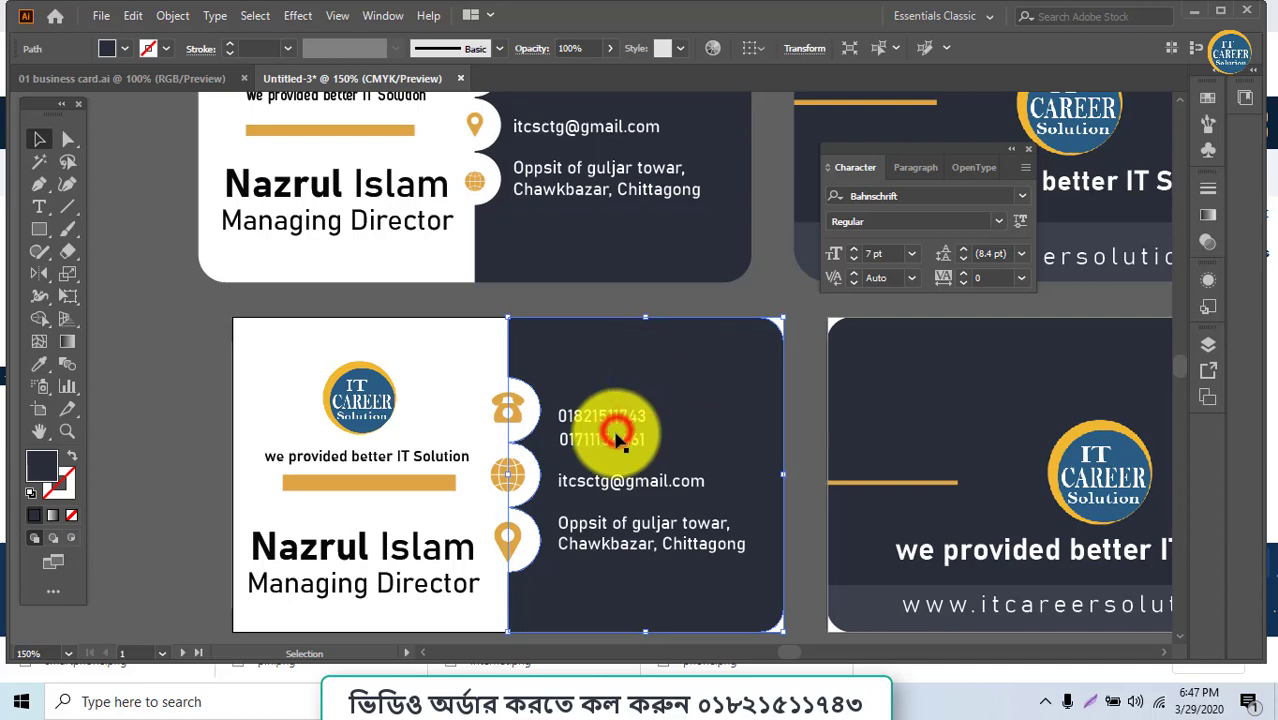
drag(608, 422, 608, 400)
drag(617, 490, 619, 547)
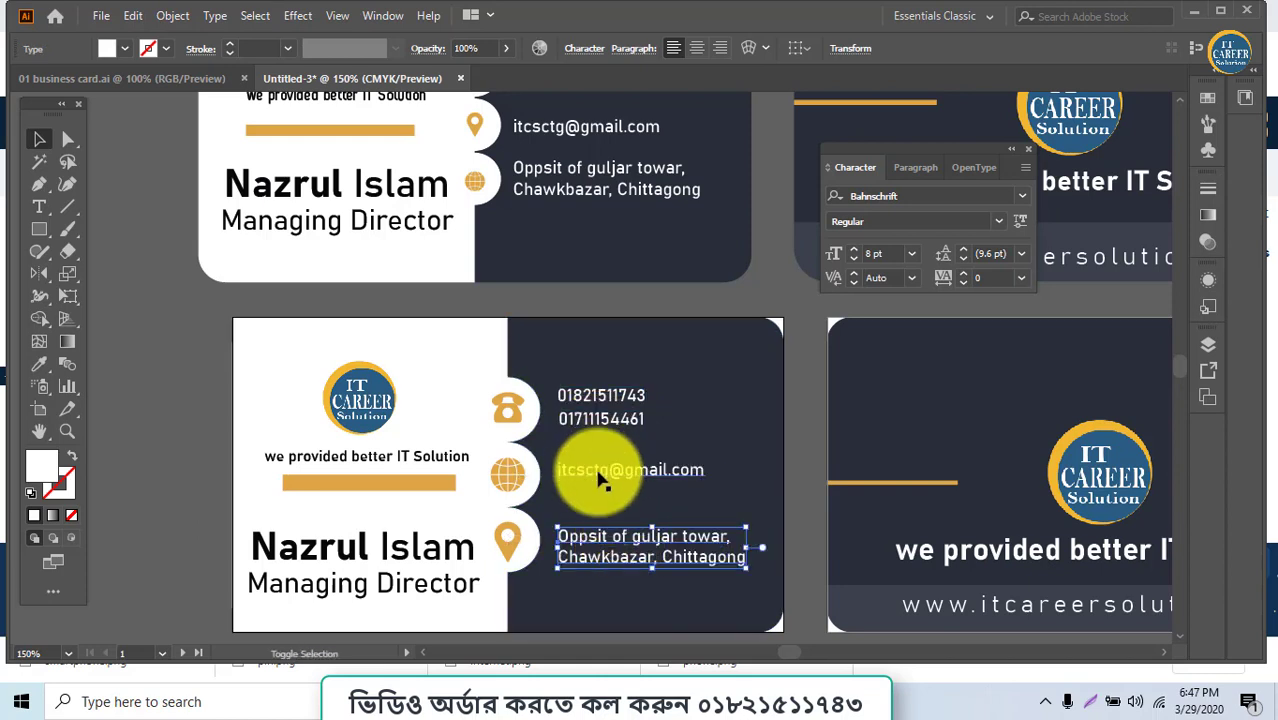
Left-align the three contact lines, nudge them right, and distribute them evenly by vertical centres
shift+click(603, 479)
shift+click(601, 400)
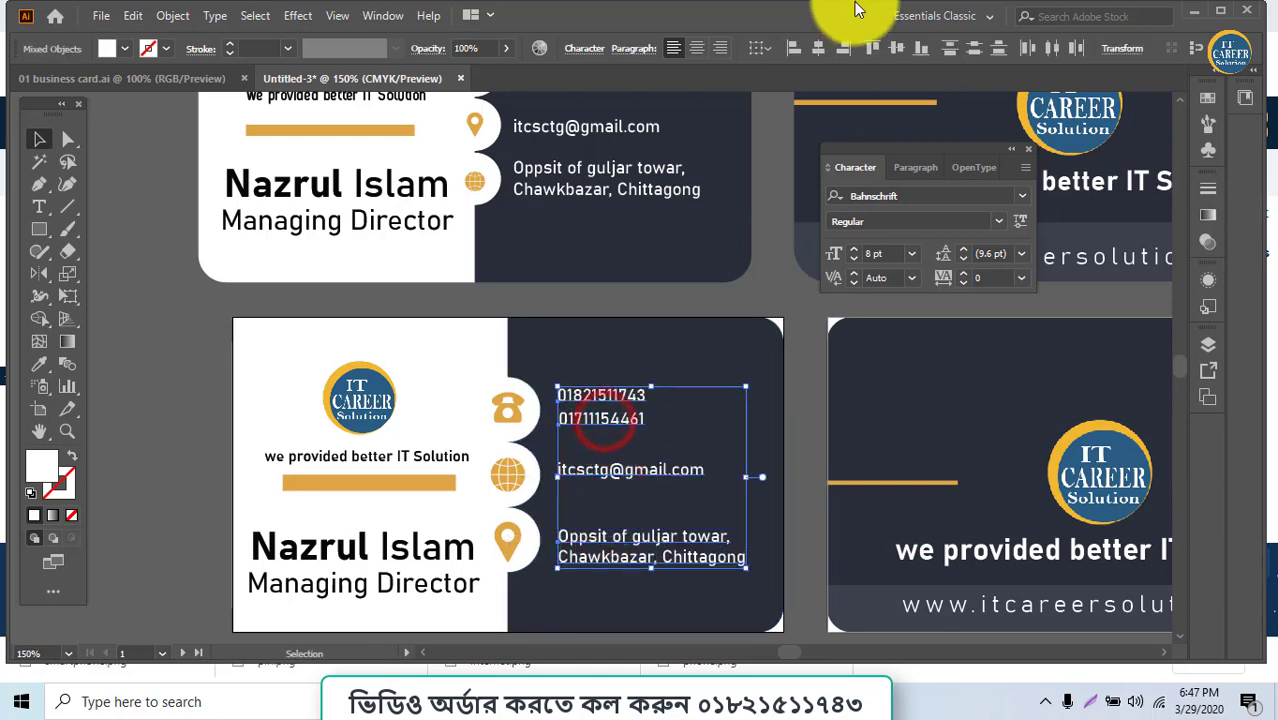
click(819, 45)
click(793, 48)
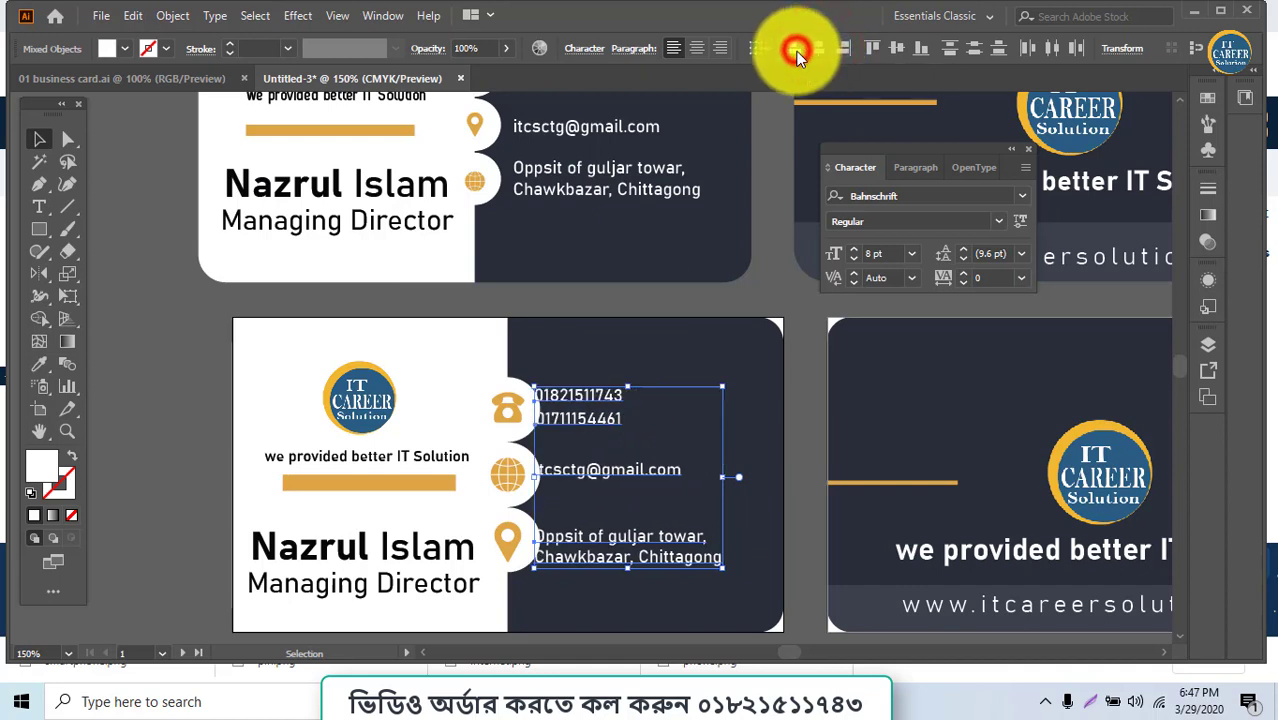
key(shift+Right)
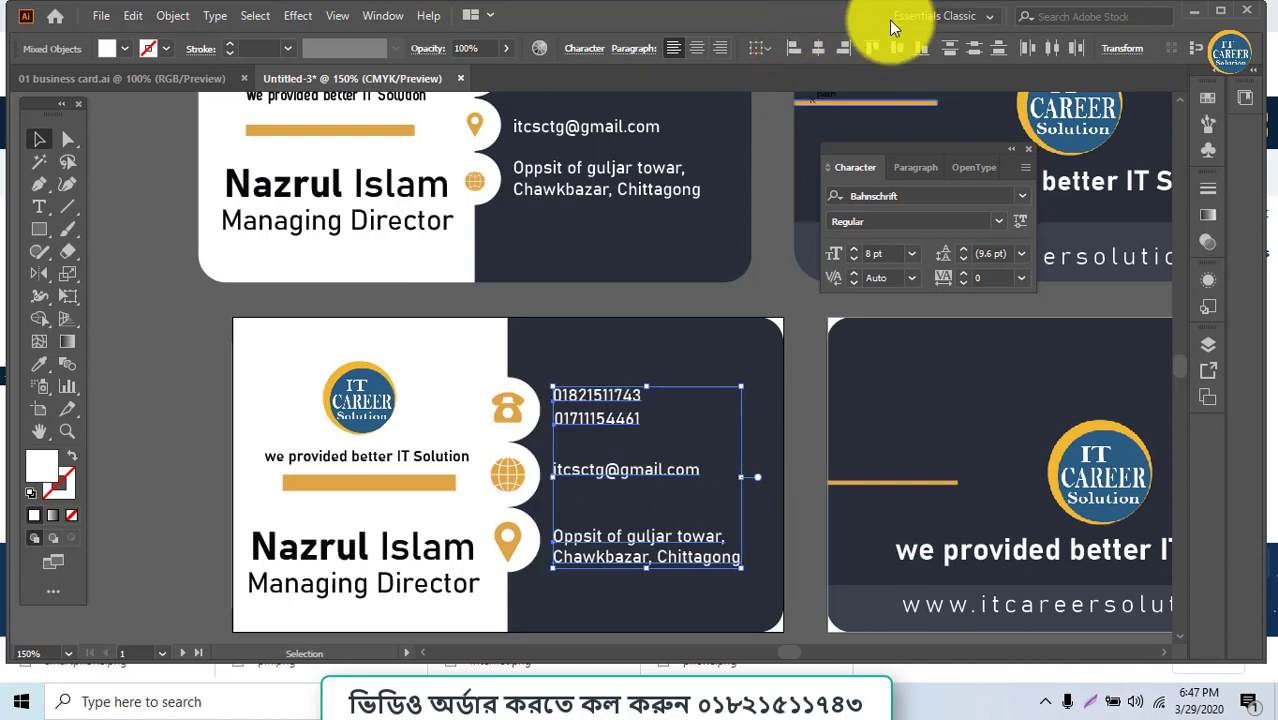
click(967, 52)
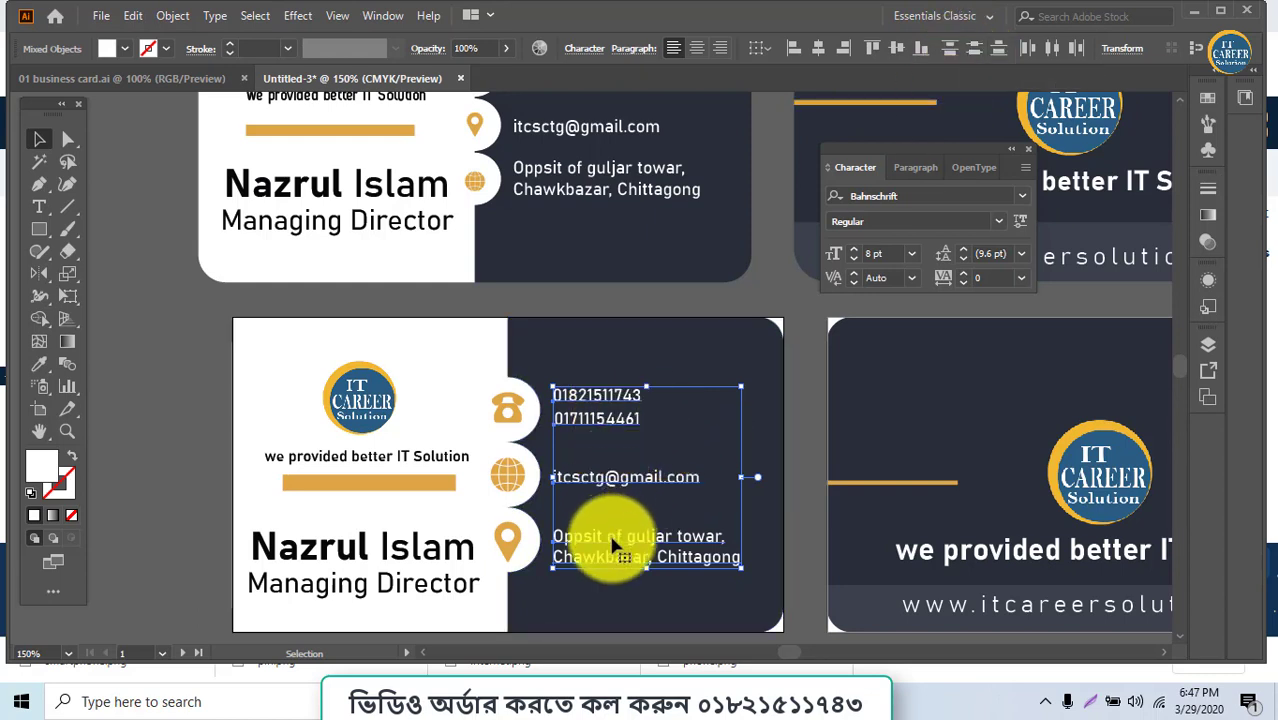
click(205, 472)
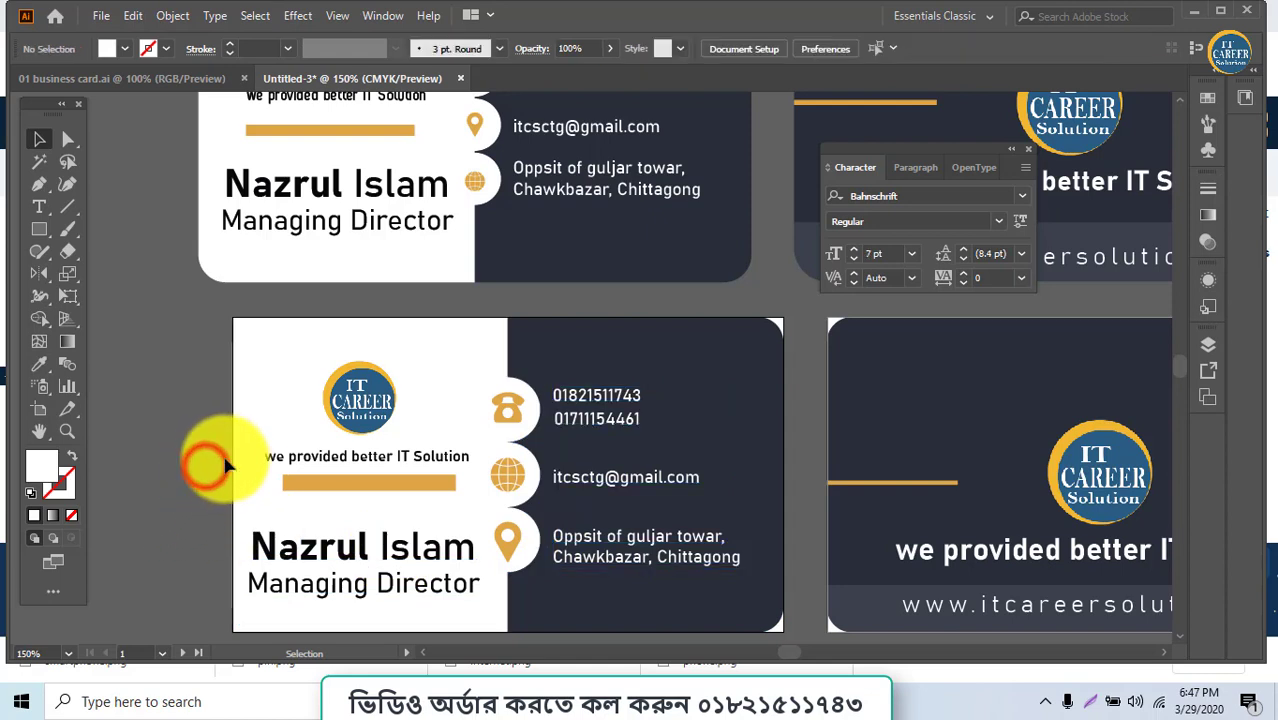
click(250, 440)
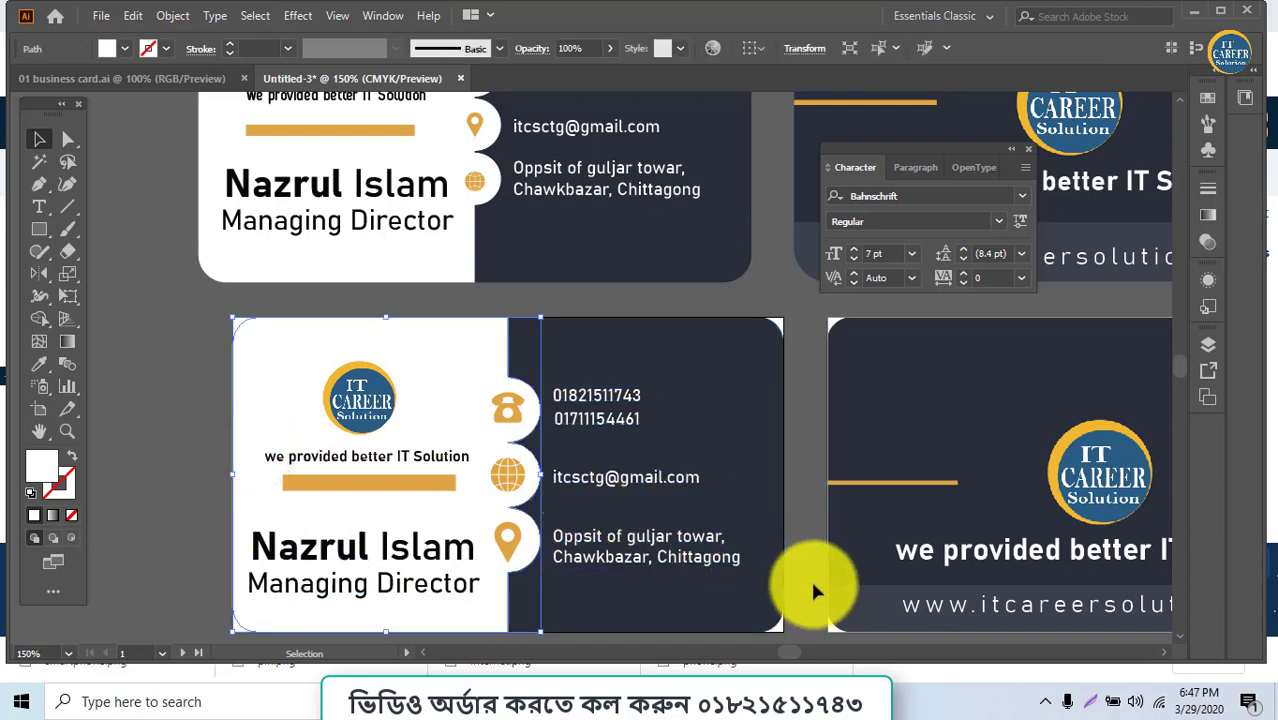